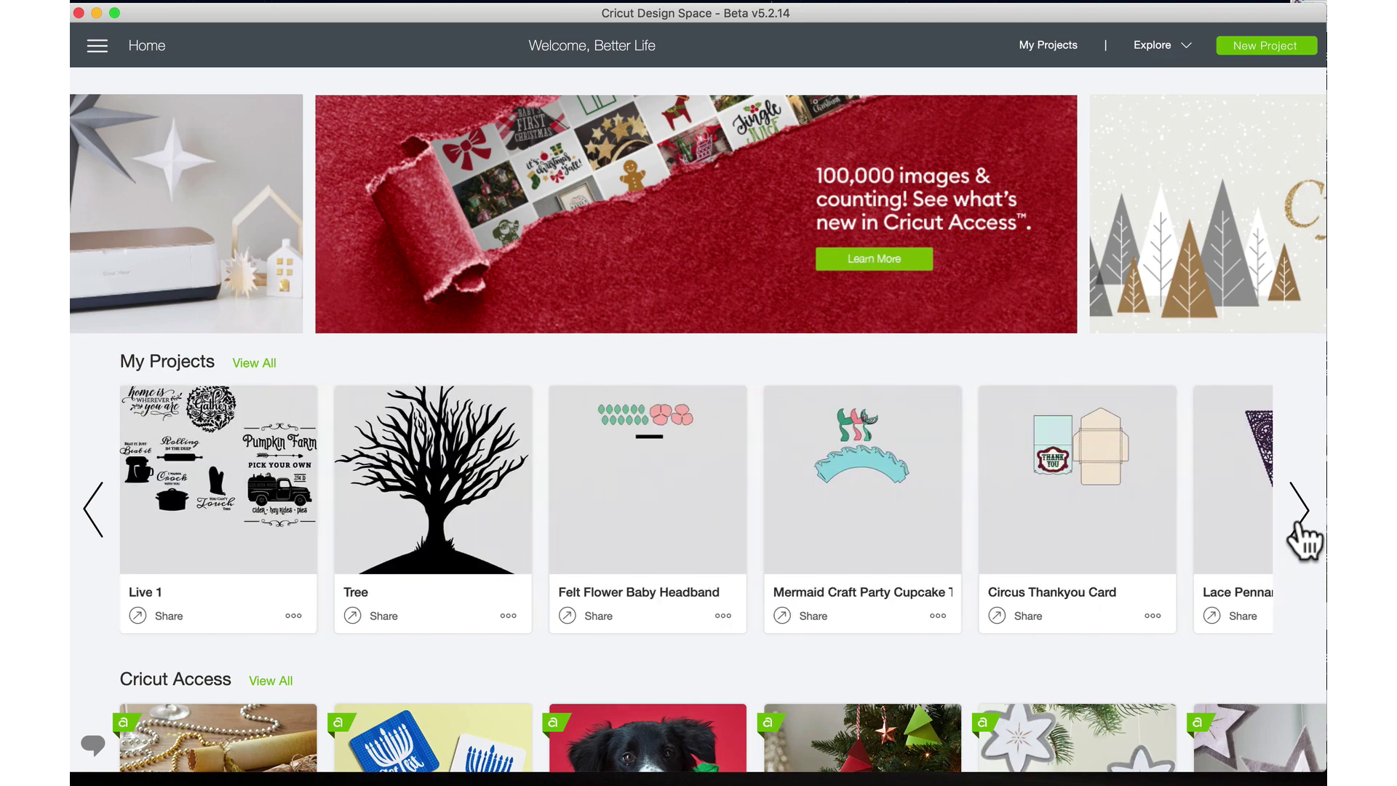
# - Create a new project from the start of the My Projects list
pyautogui.click(94, 509)
pyautogui.click(94, 510)
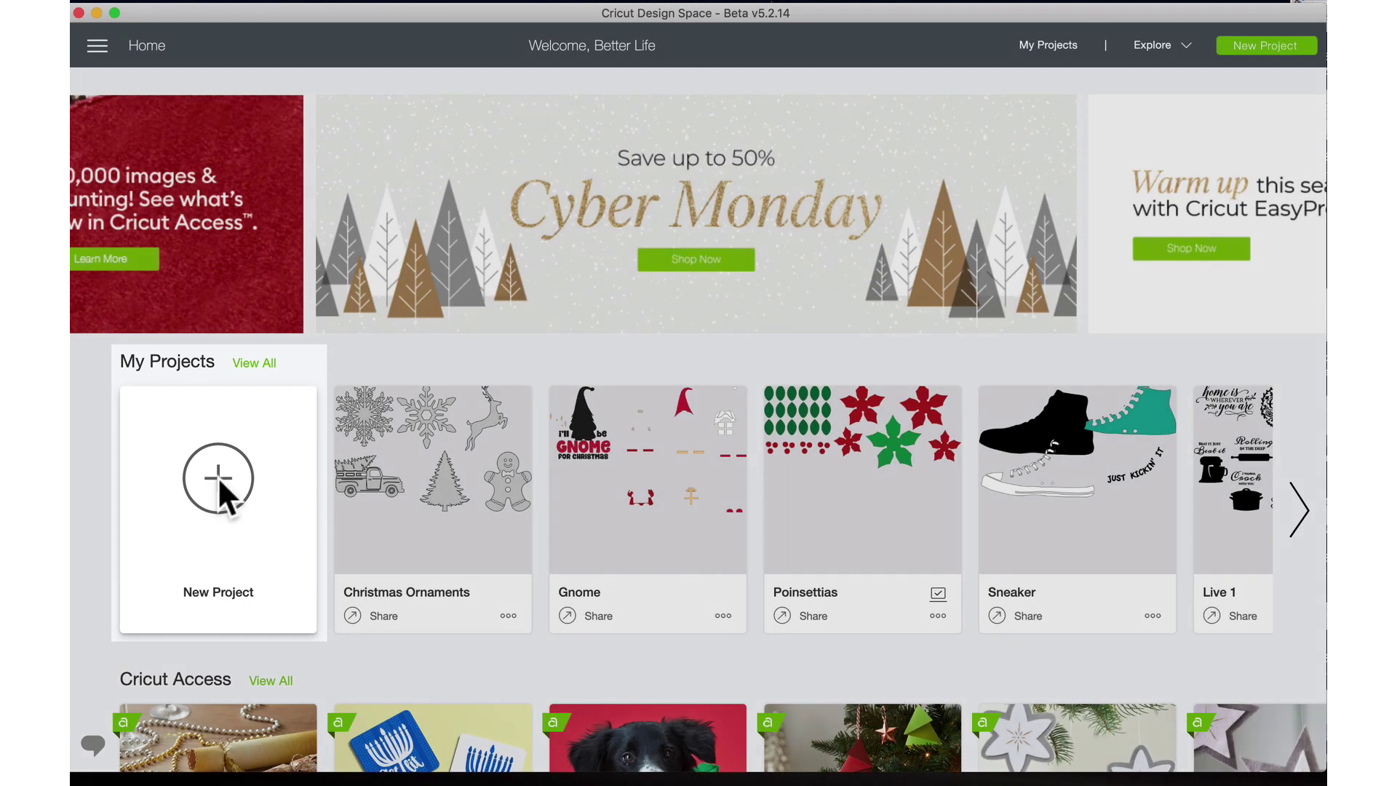
pyautogui.click(217, 479)
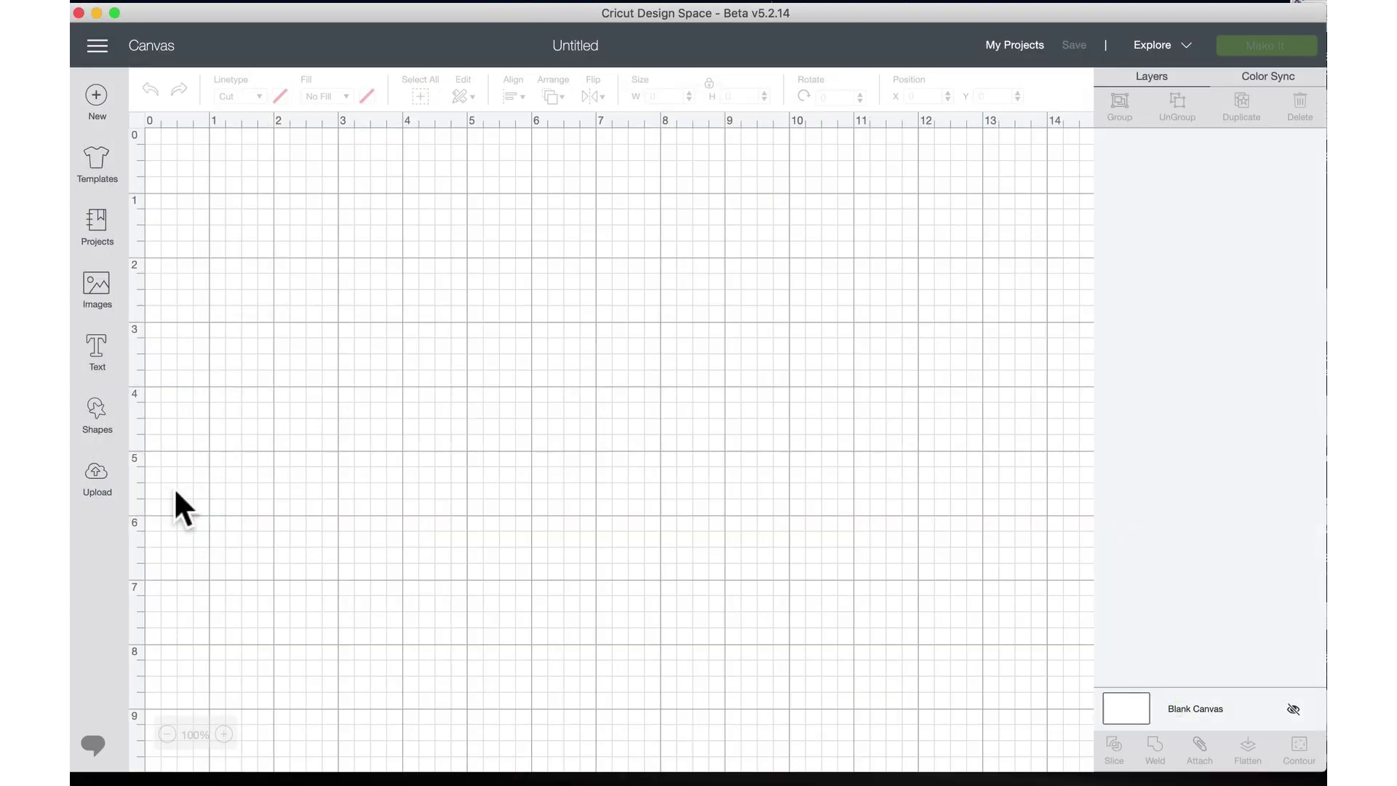
# - Start an image upload and browse the computer for the file
pyautogui.click(101, 471)
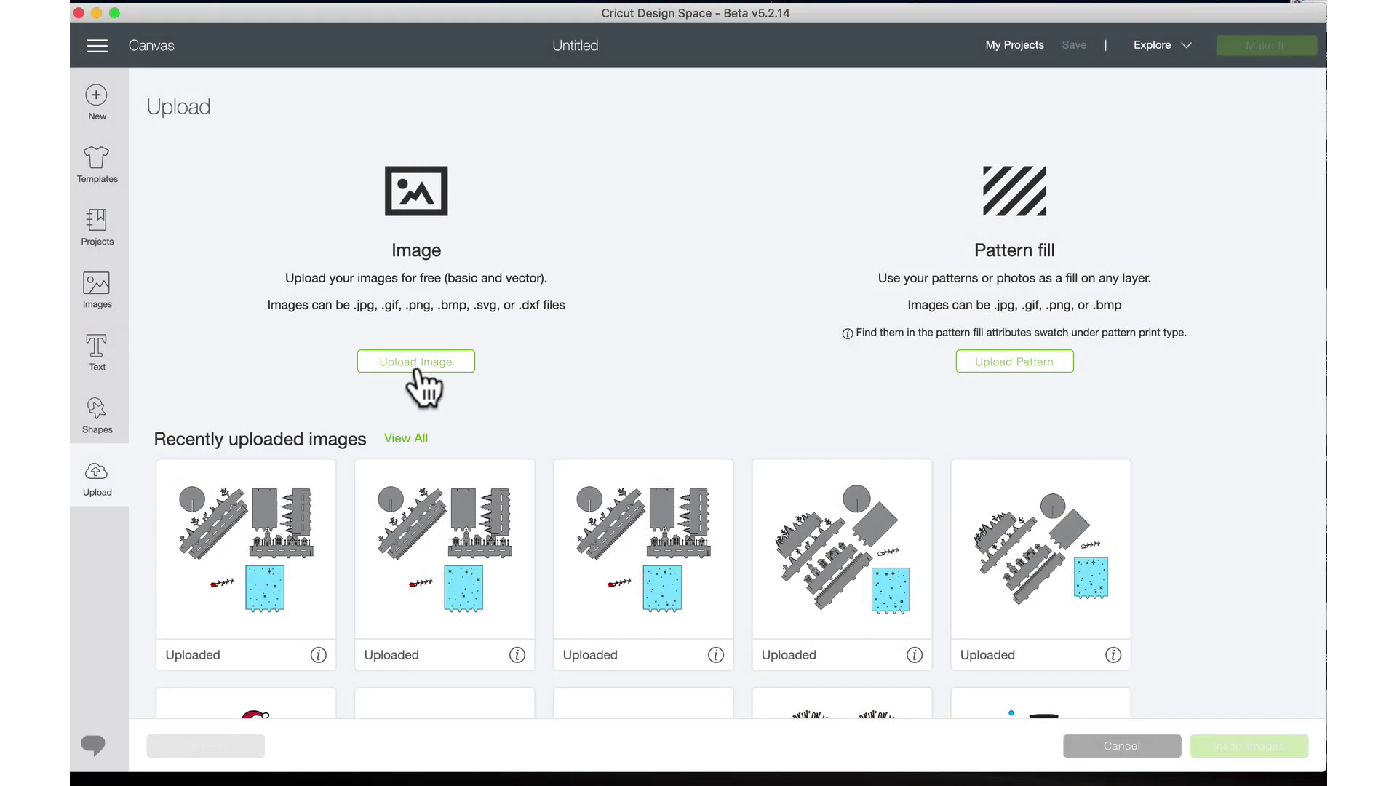
pyautogui.click(452, 401)
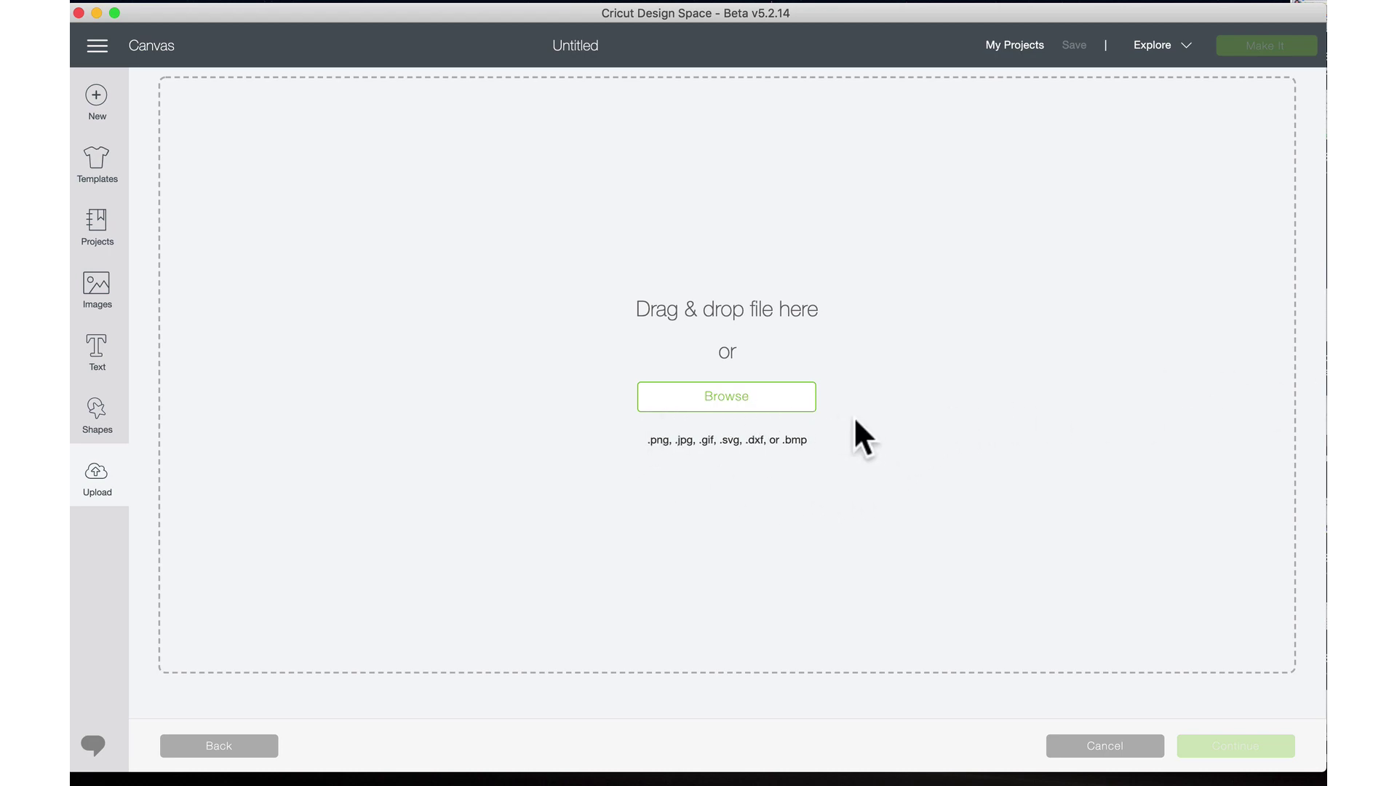
pyautogui.click(726, 396)
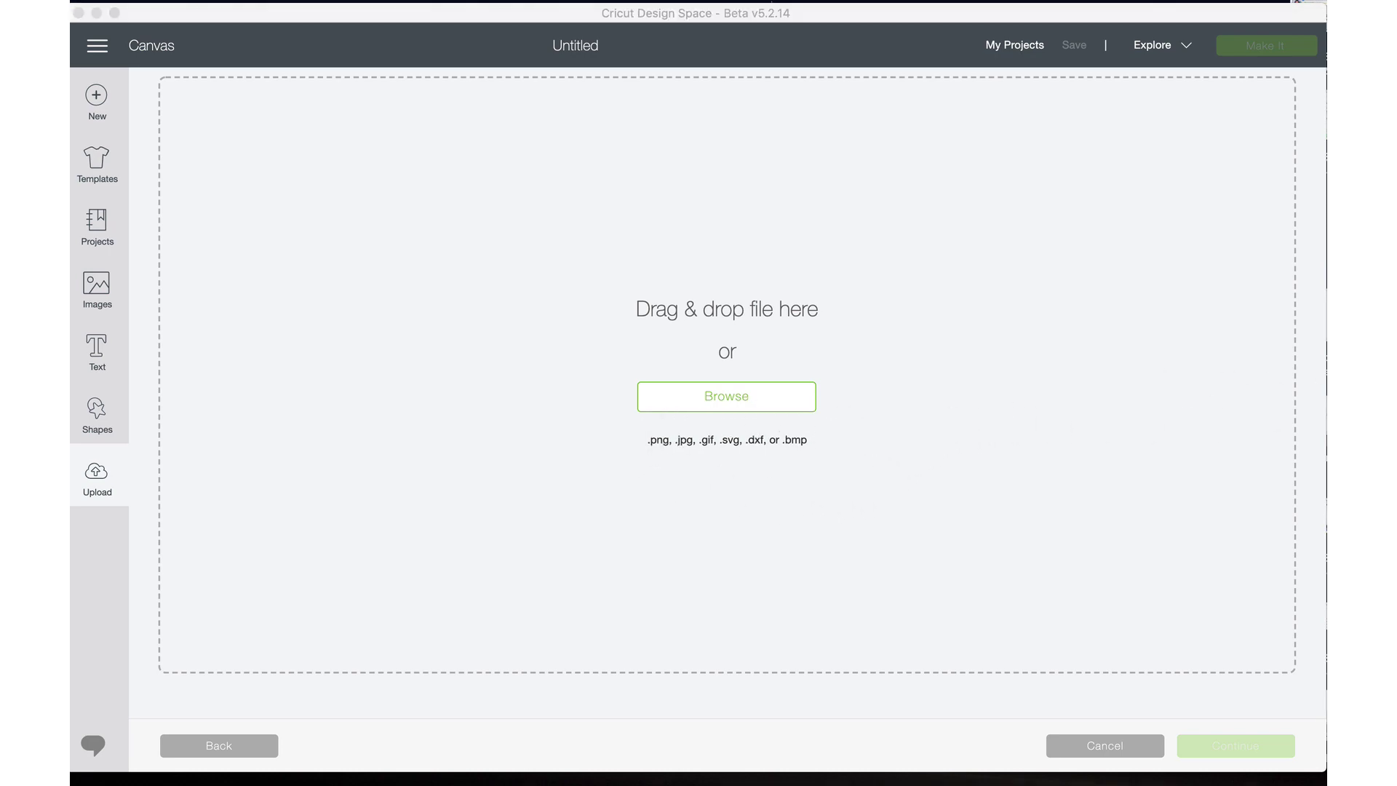
# - Find practice SVG.svg in the Cricut Design Space subfolder of 02 - Practice and add it as the upload image
pyautogui.moveTo(421, 67); pyautogui.dragTo(262, 145)
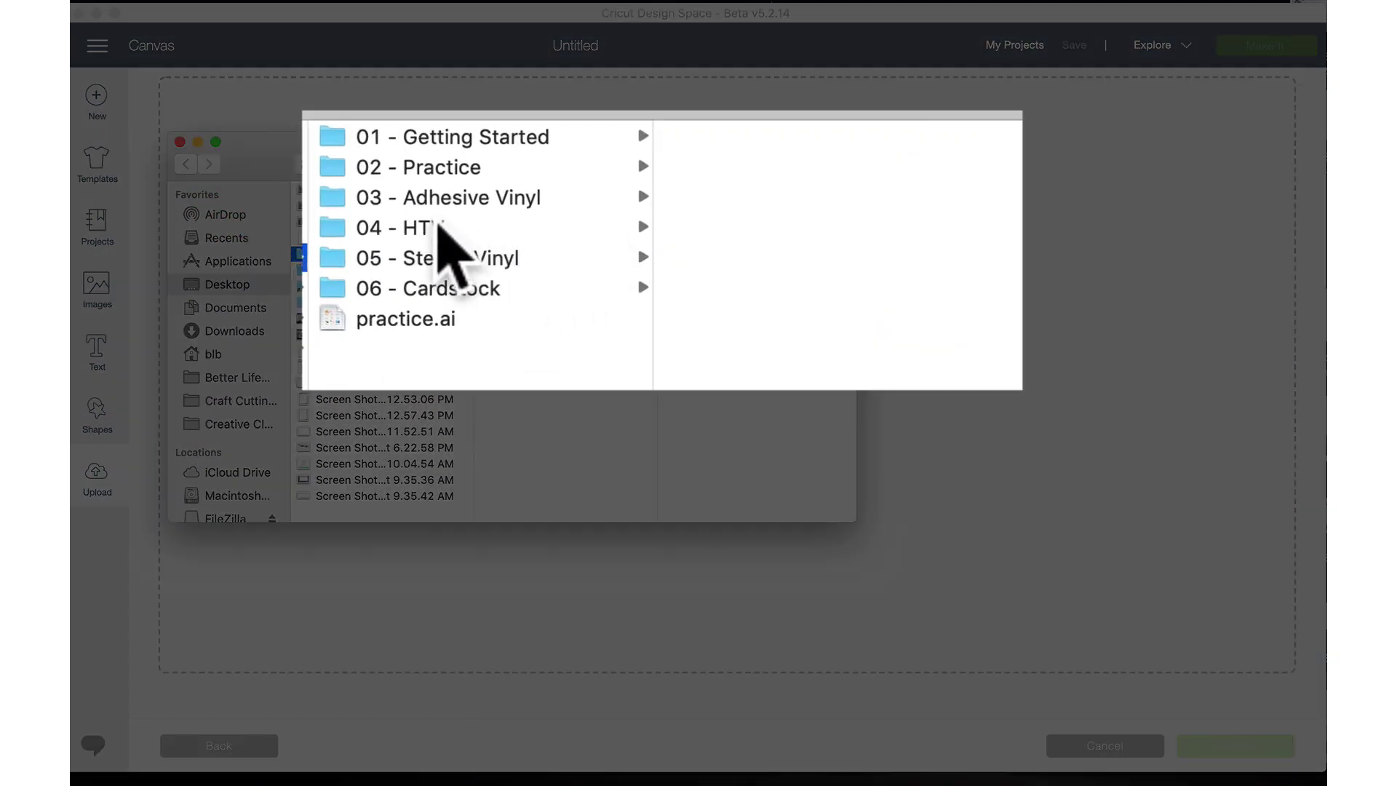
pyautogui.click(371, 169)
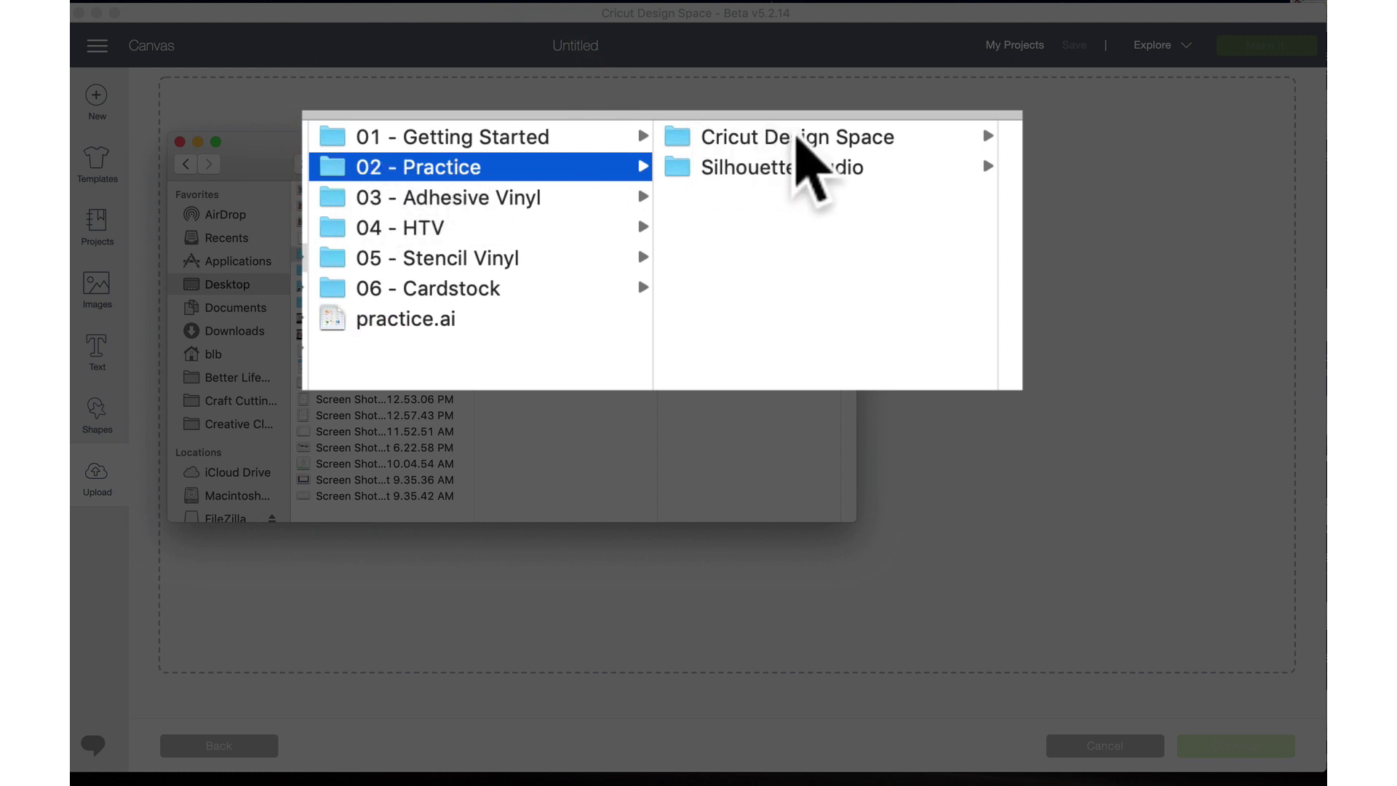
pyautogui.click(757, 138)
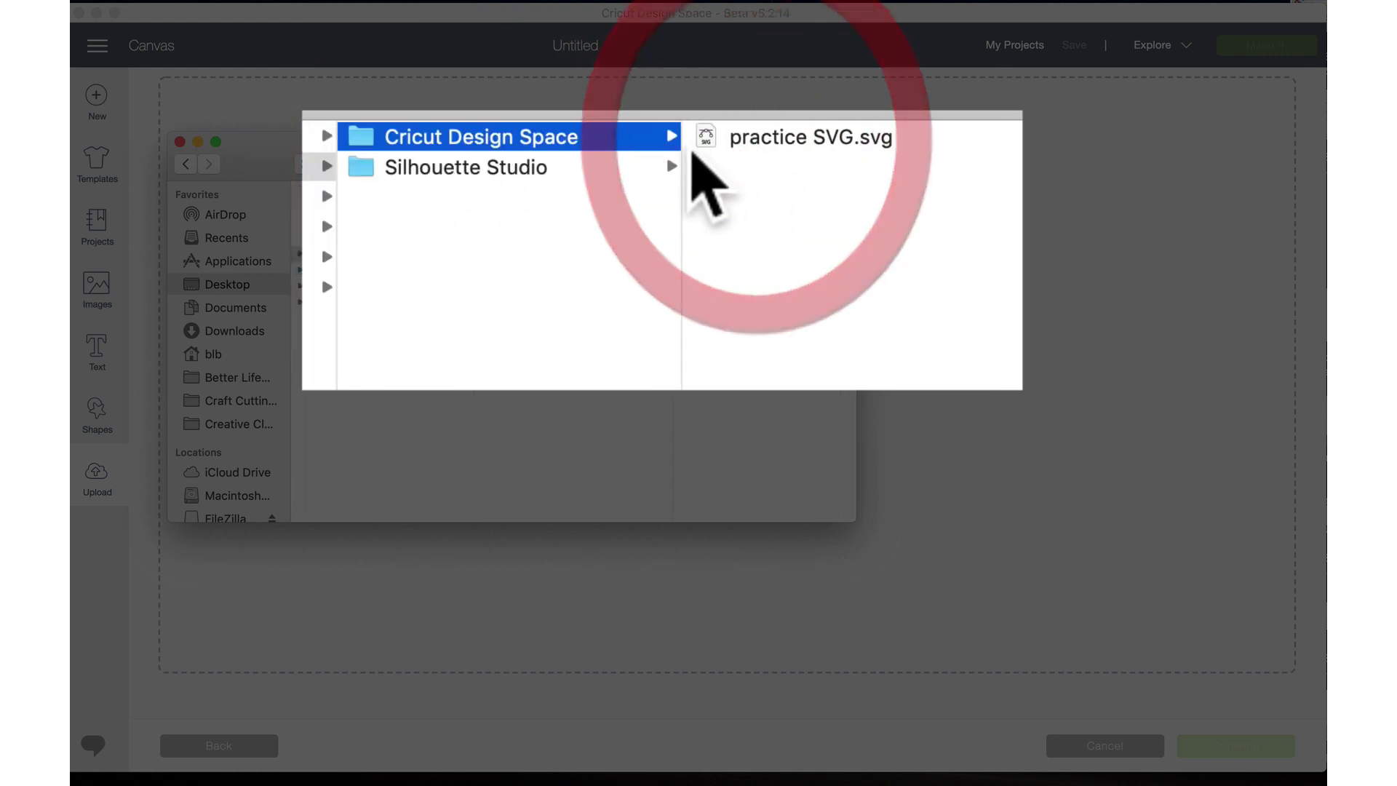
pyautogui.click(789, 138)
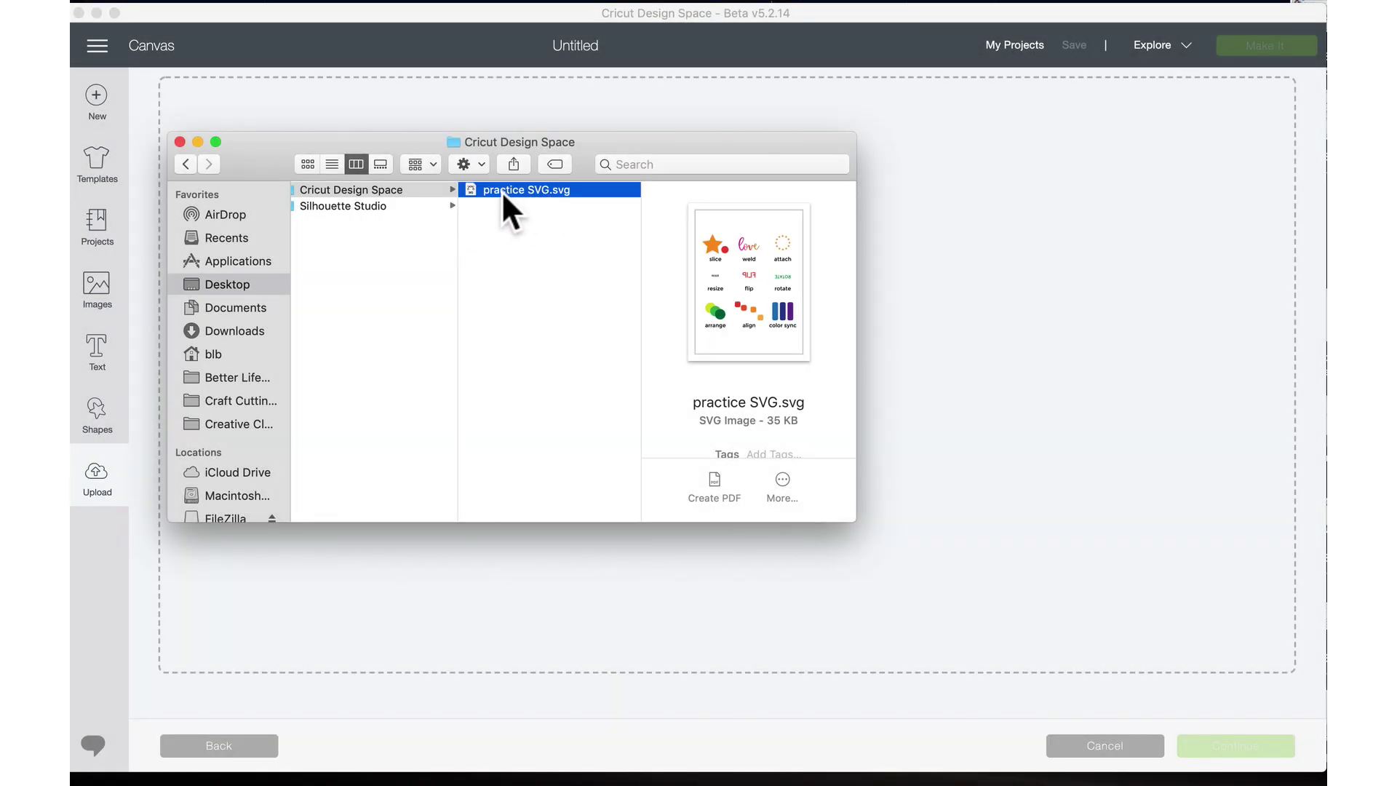
pyautogui.moveTo(496, 189); pyautogui.dragTo(984, 338)
pyautogui.click(1139, 464)
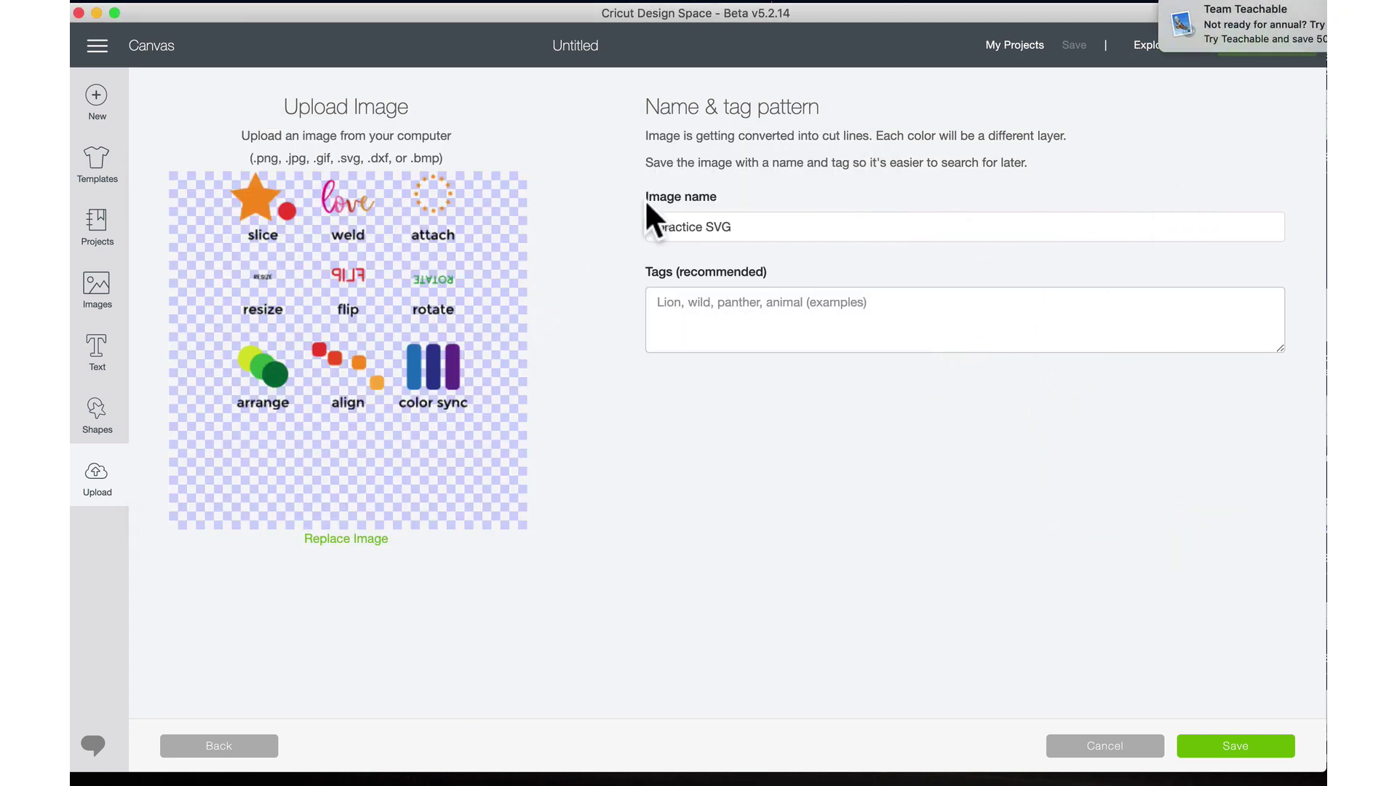
# - Save the uploaded image under the name practice SVG without any tags
pyautogui.click(660, 229)
pyautogui.click(773, 228)
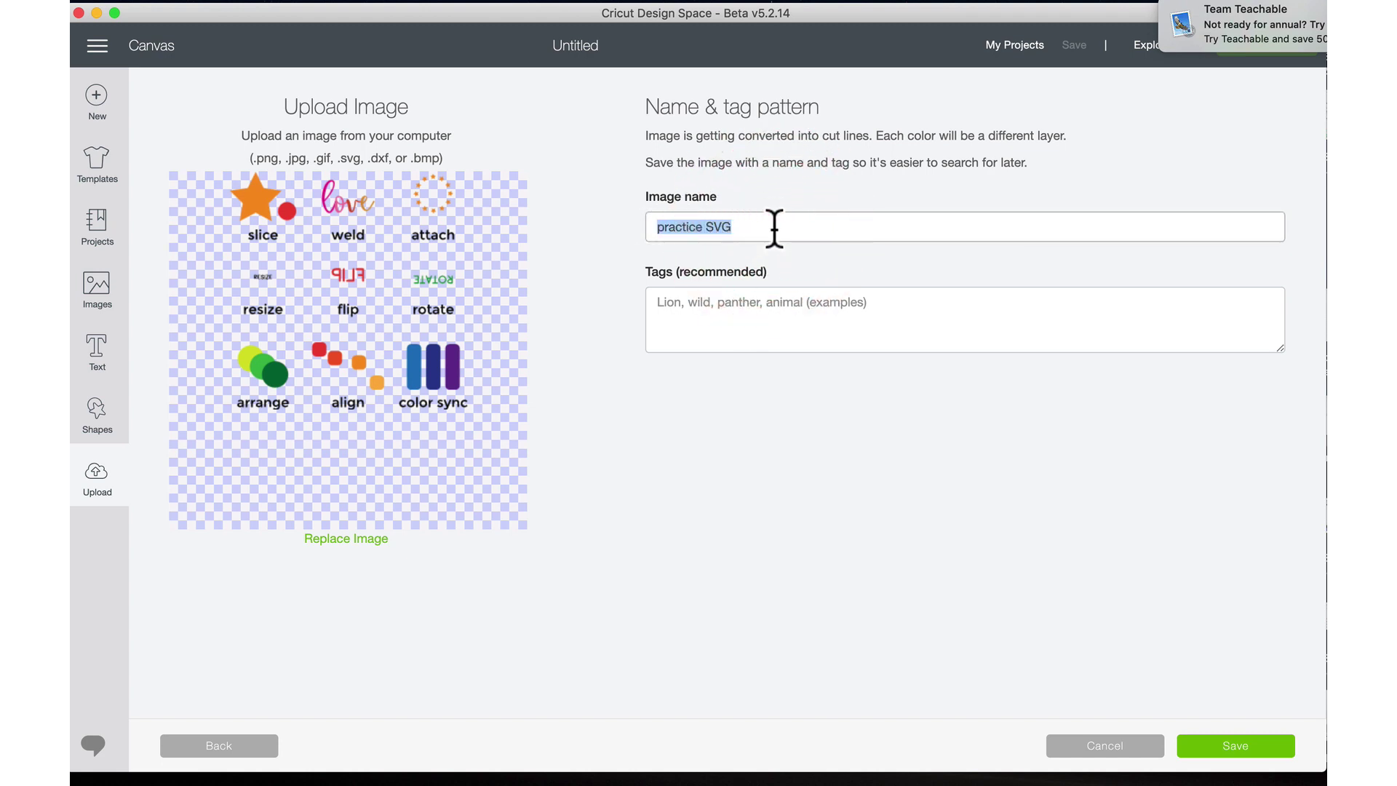
pyautogui.click(772, 229)
pyautogui.click(671, 318)
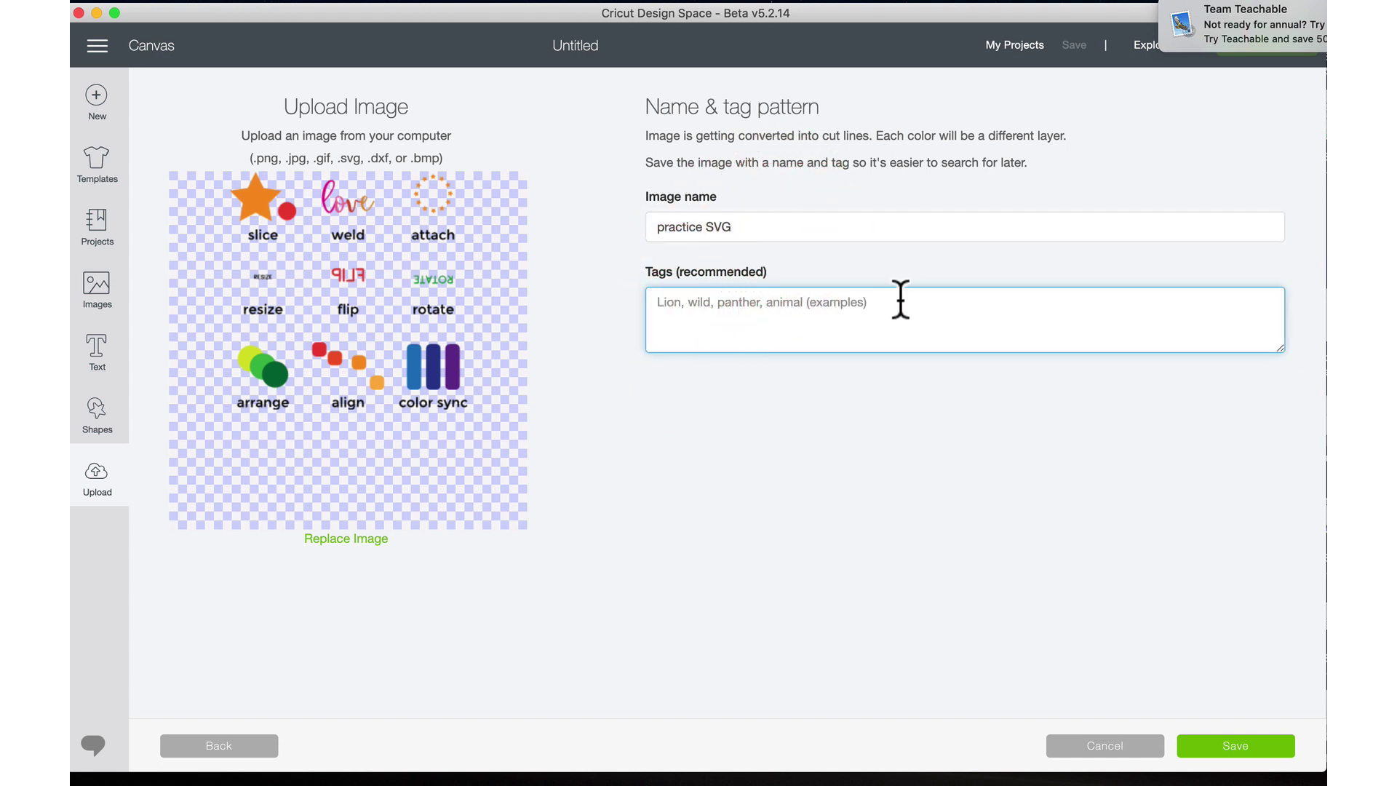
pyautogui.click(925, 504)
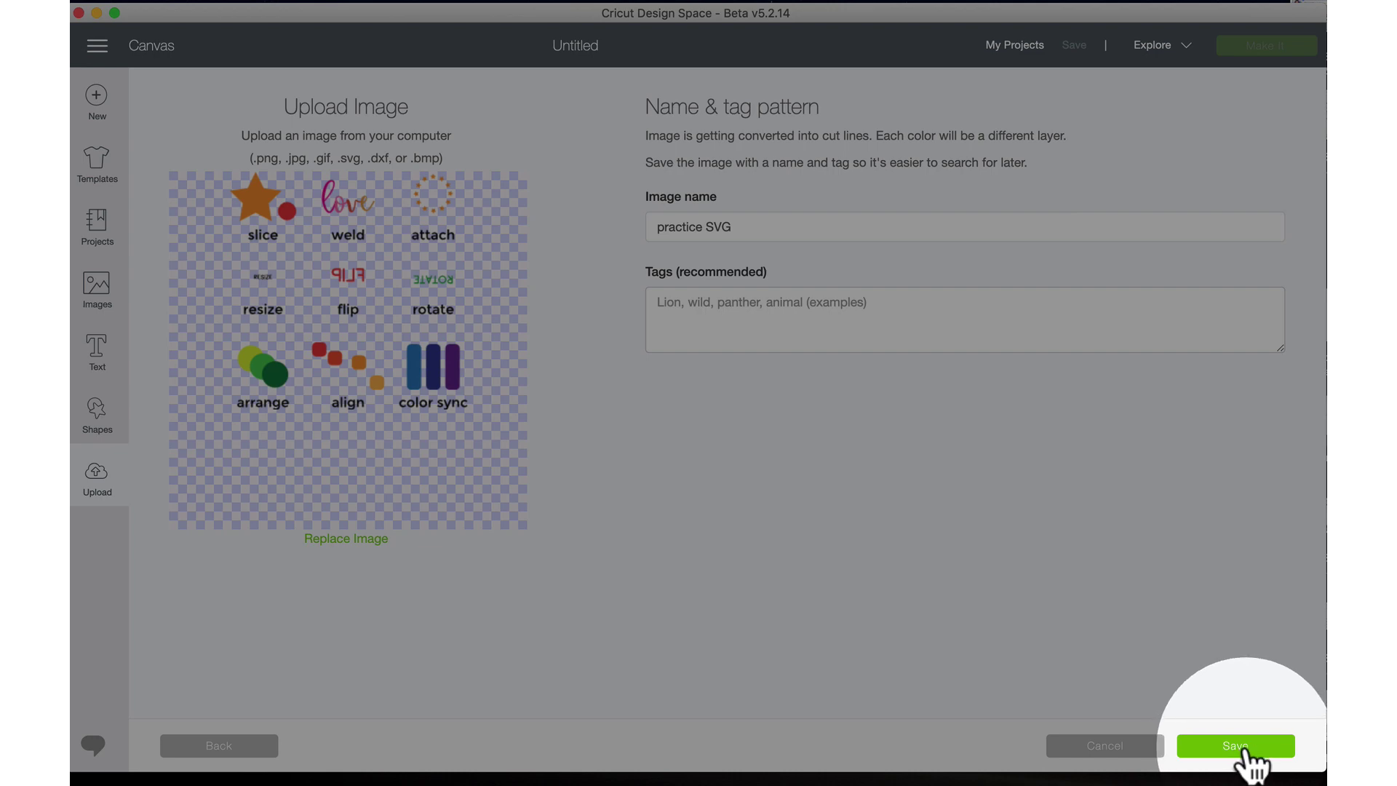
pyautogui.click(1246, 744)
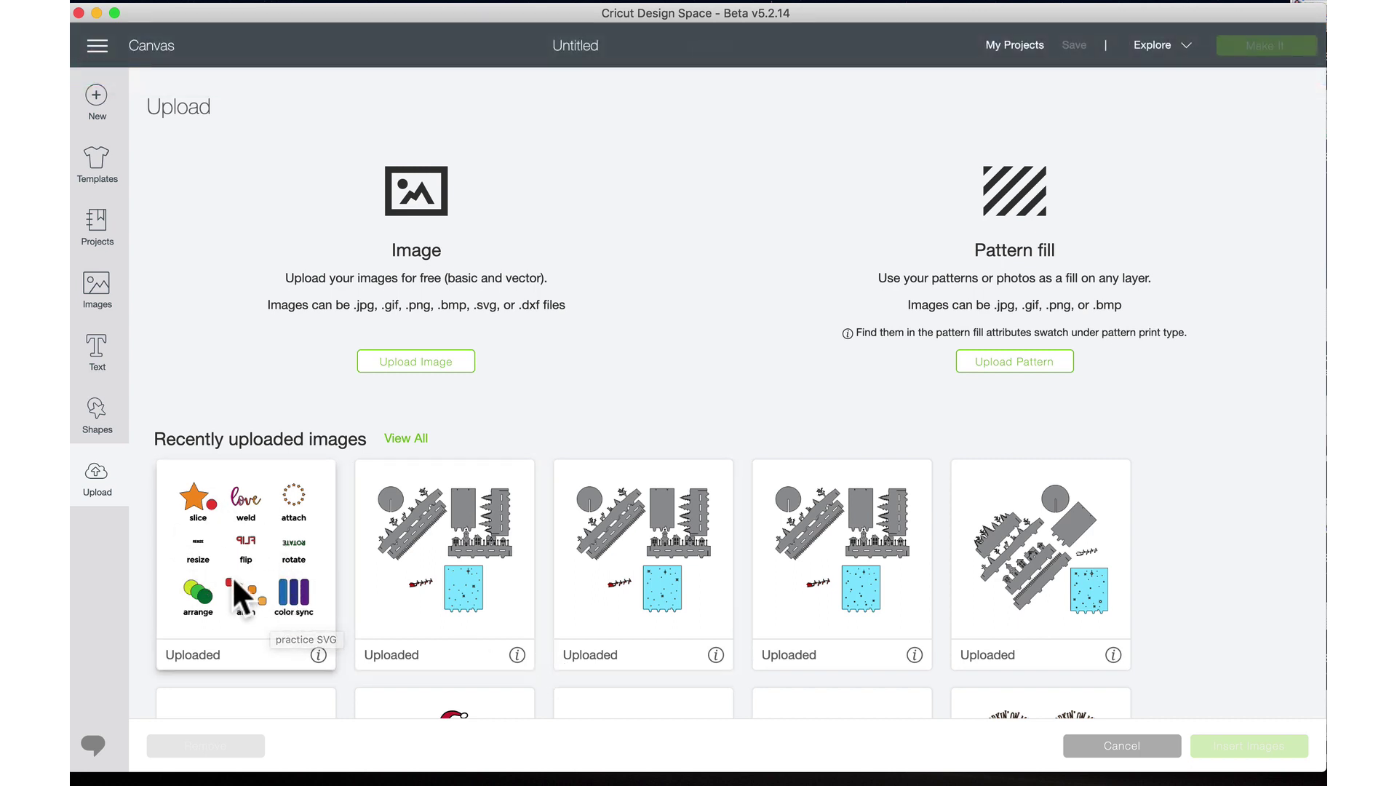
# - Insert the uploaded practice SVG image into the project and move it to about X 0.215, Y 0.143 on the canvas
pyautogui.click(229, 521)
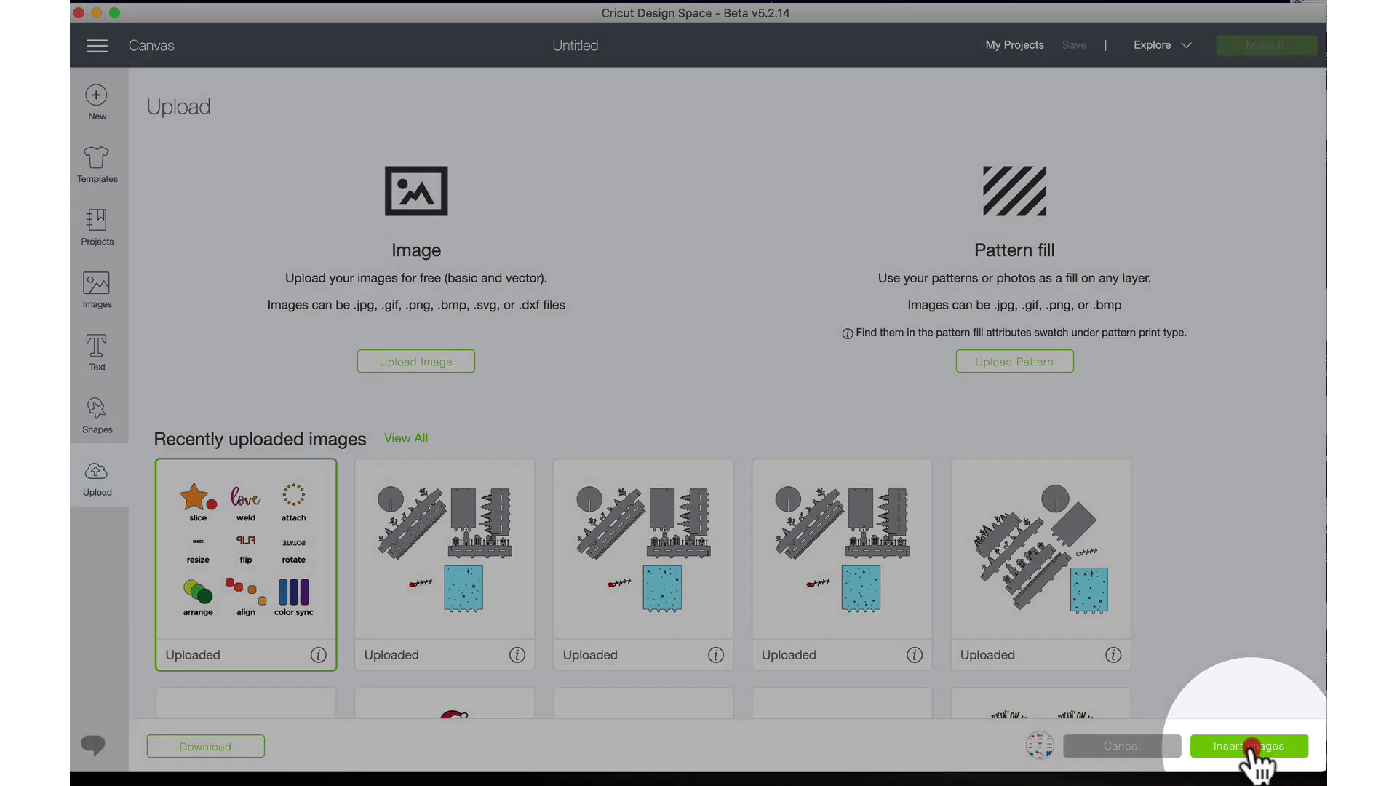
pyautogui.click(1249, 750)
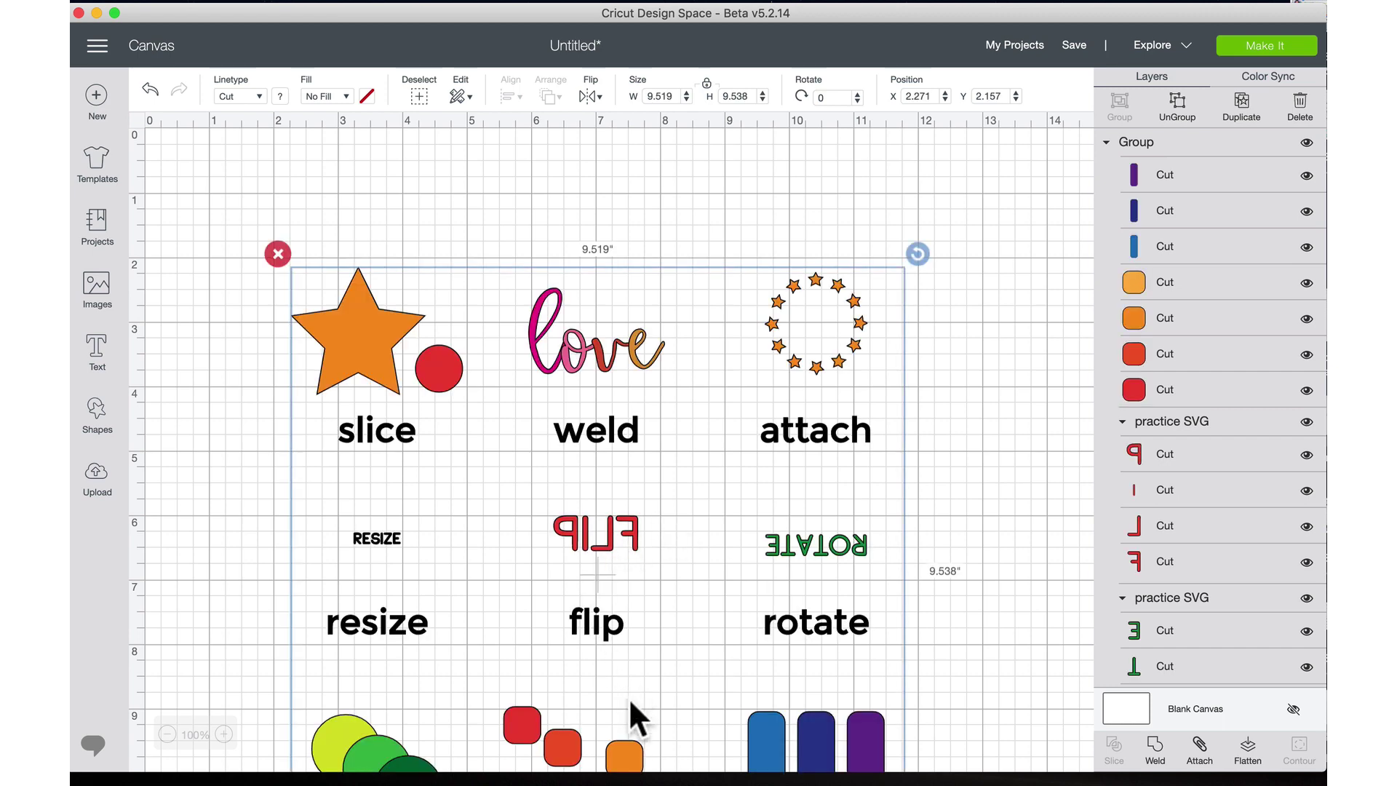
pyautogui.moveTo(623, 746); pyautogui.dragTo(497, 605)
pyautogui.moveTo(642, 646)
pyautogui.mouseDown()
pyautogui.moveTo(660, 649)
pyautogui.moveTo(634, 653)
pyautogui.mouseUp()
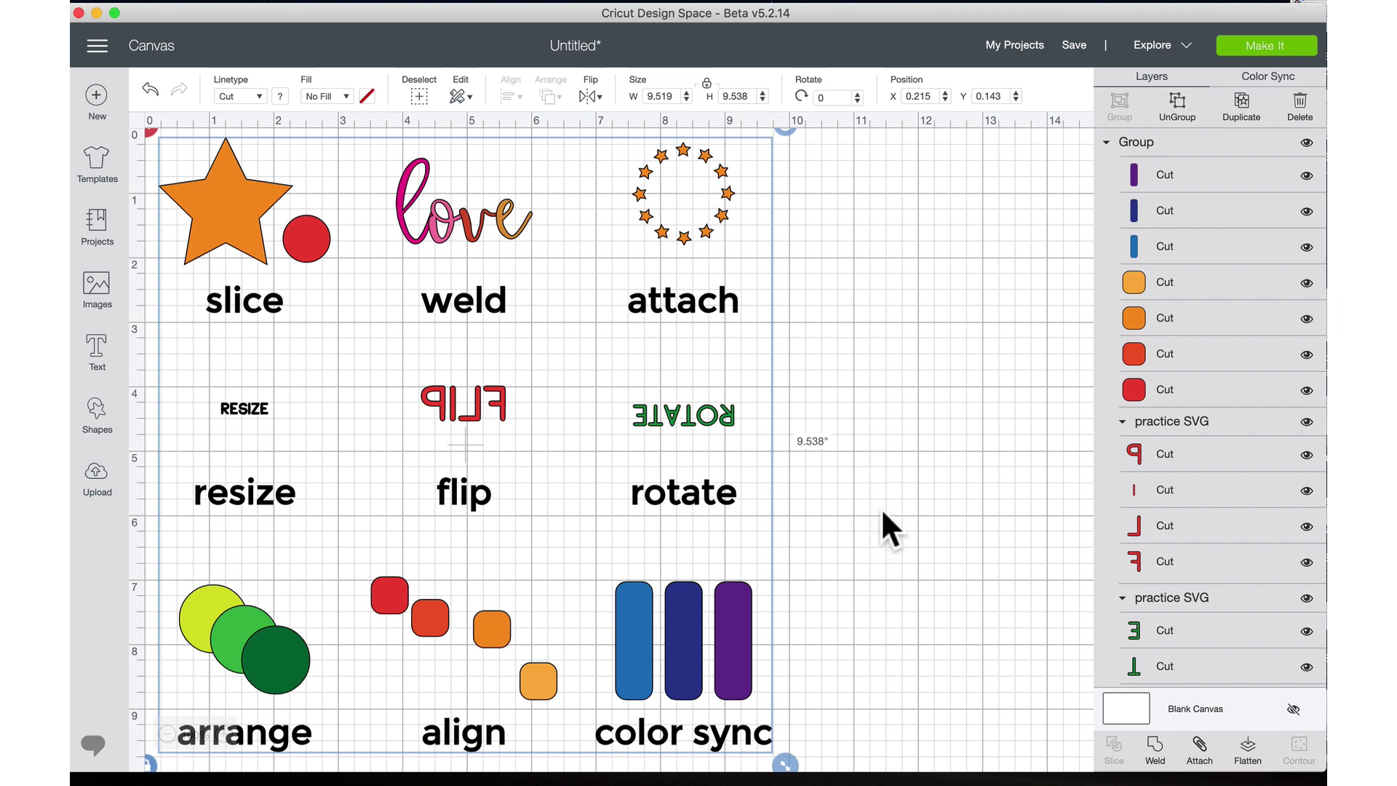
# - Deselect the design and select its elements again to check how they are grouped
pyautogui.click(805, 559)
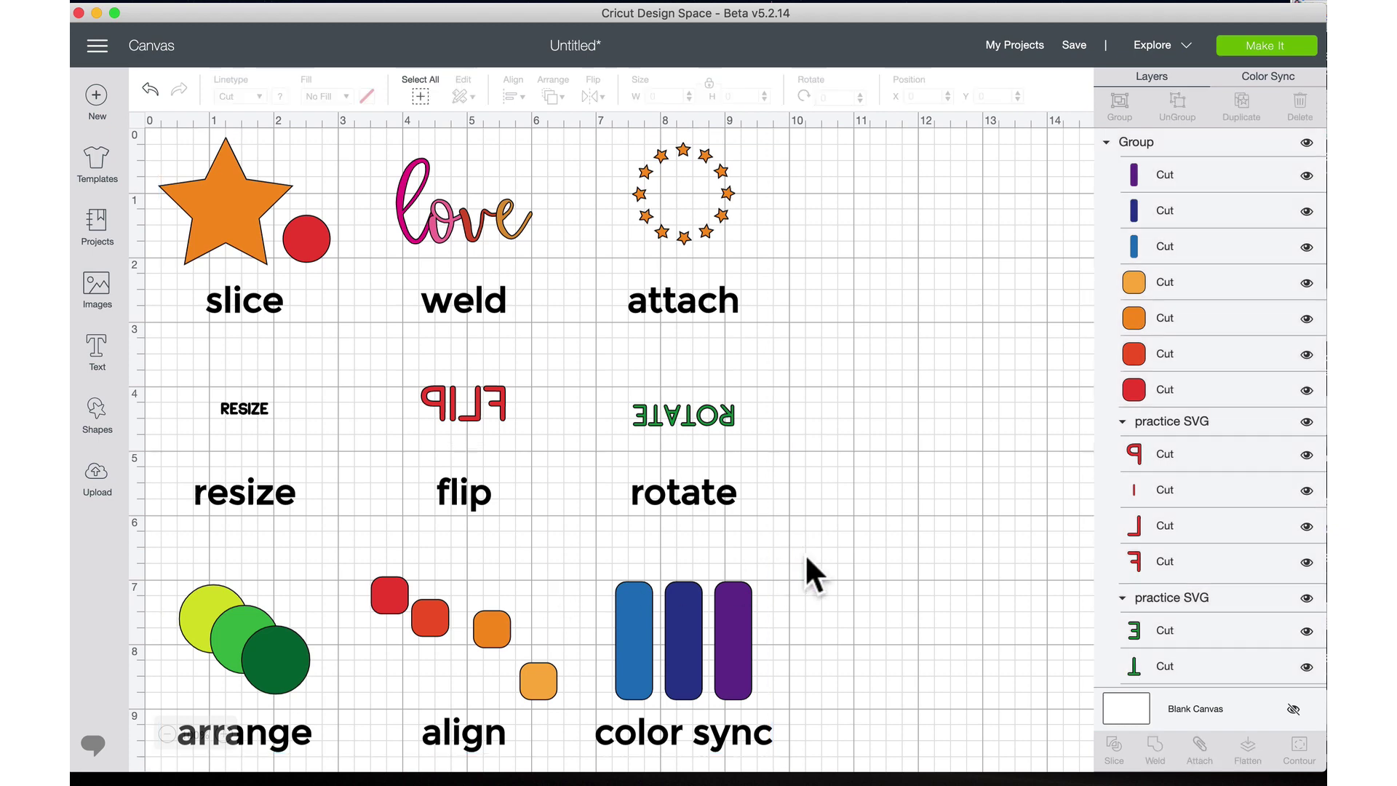
pyautogui.click(649, 631)
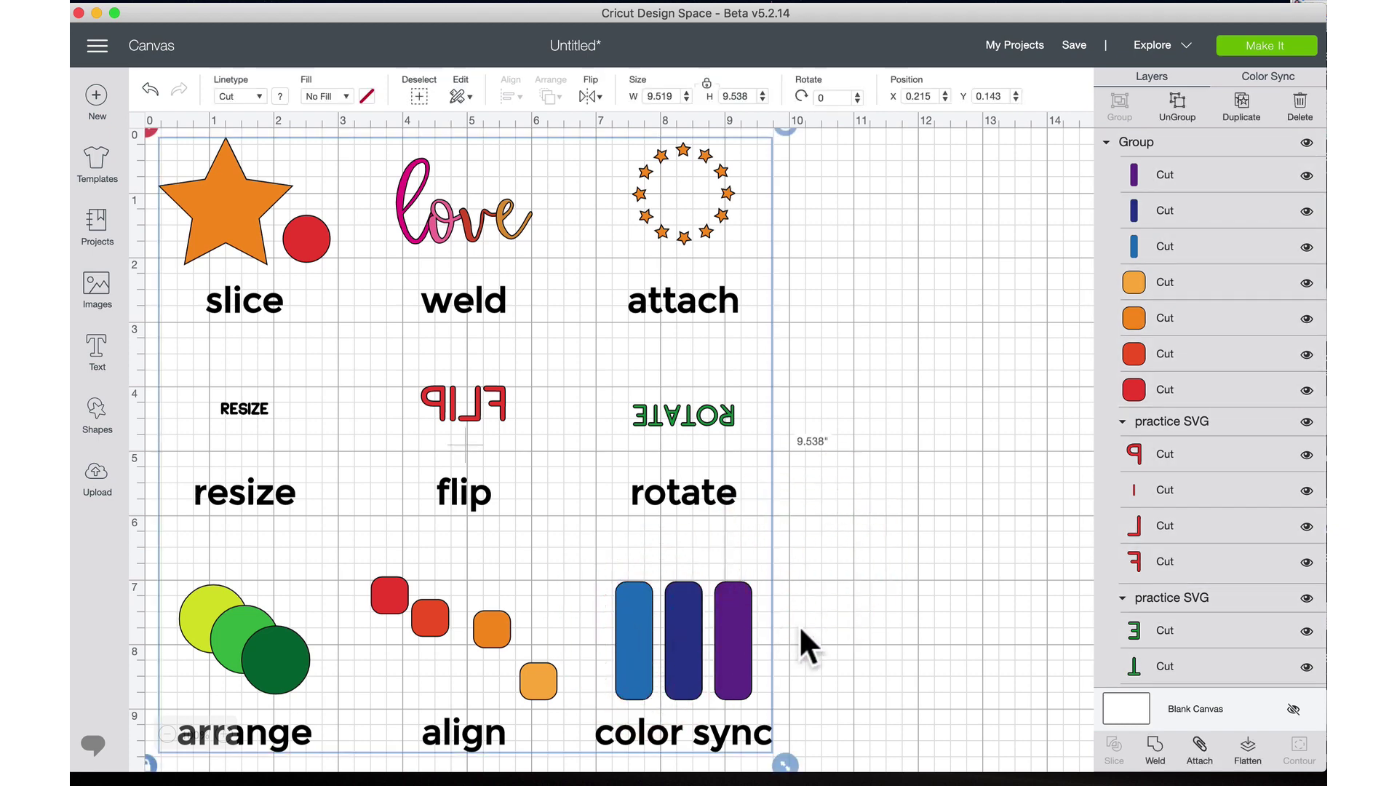
pyautogui.click(840, 610)
pyautogui.click(683, 623)
pyautogui.click(478, 622)
pyautogui.click(265, 644)
pyautogui.click(251, 489)
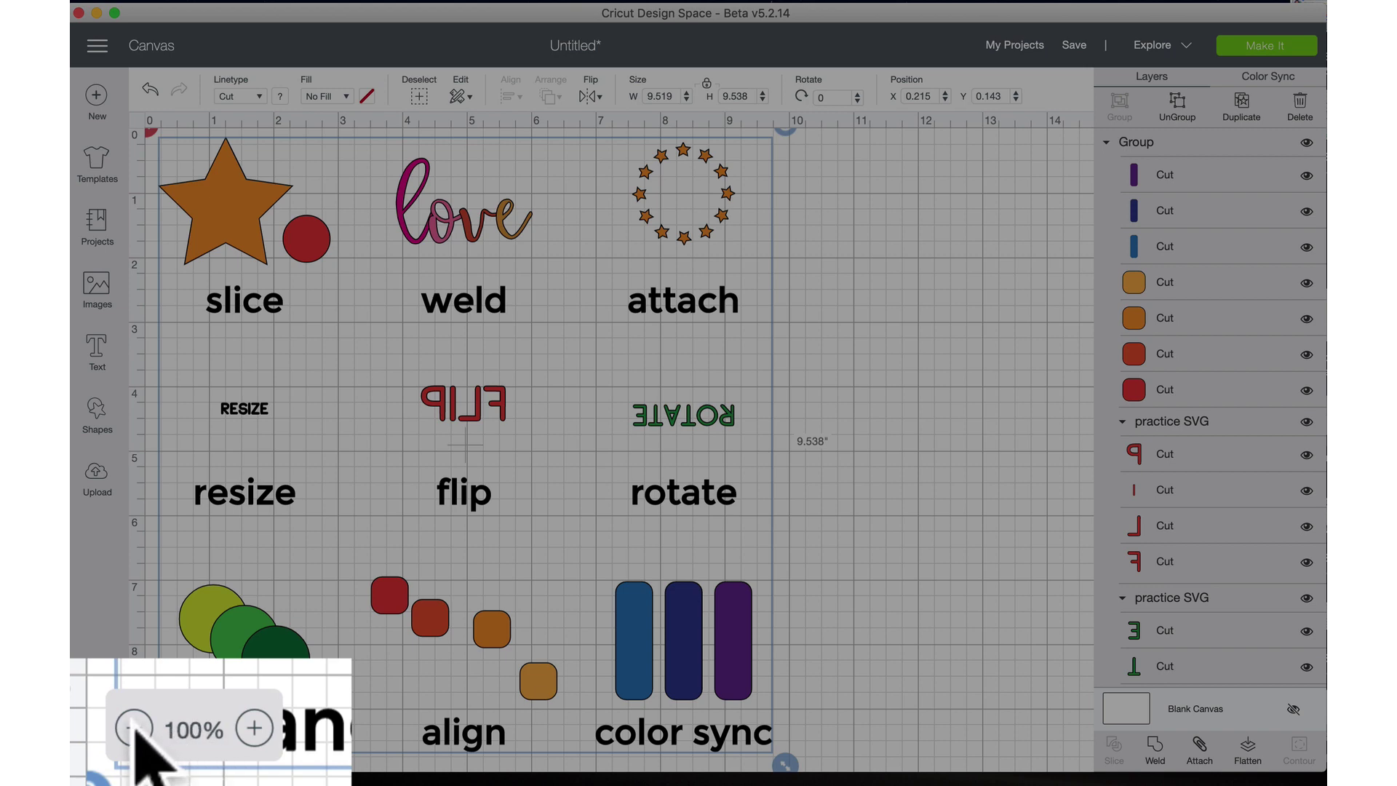
# - Move the whole design away from the canvas corner to about X 1.863, Y 1.088
pyautogui.click(168, 734)
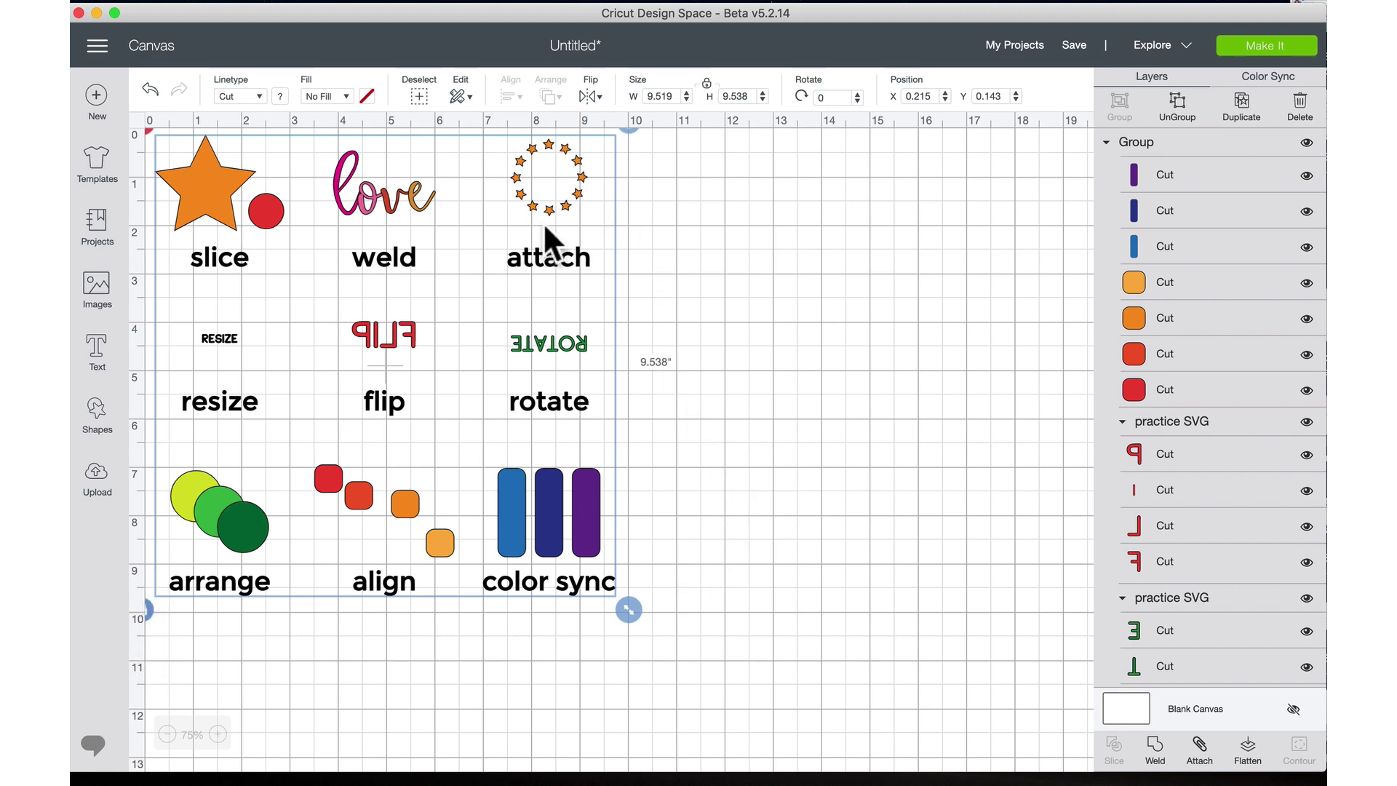
pyautogui.moveTo(390, 257); pyautogui.dragTo(470, 302)
pyautogui.click(437, 275)
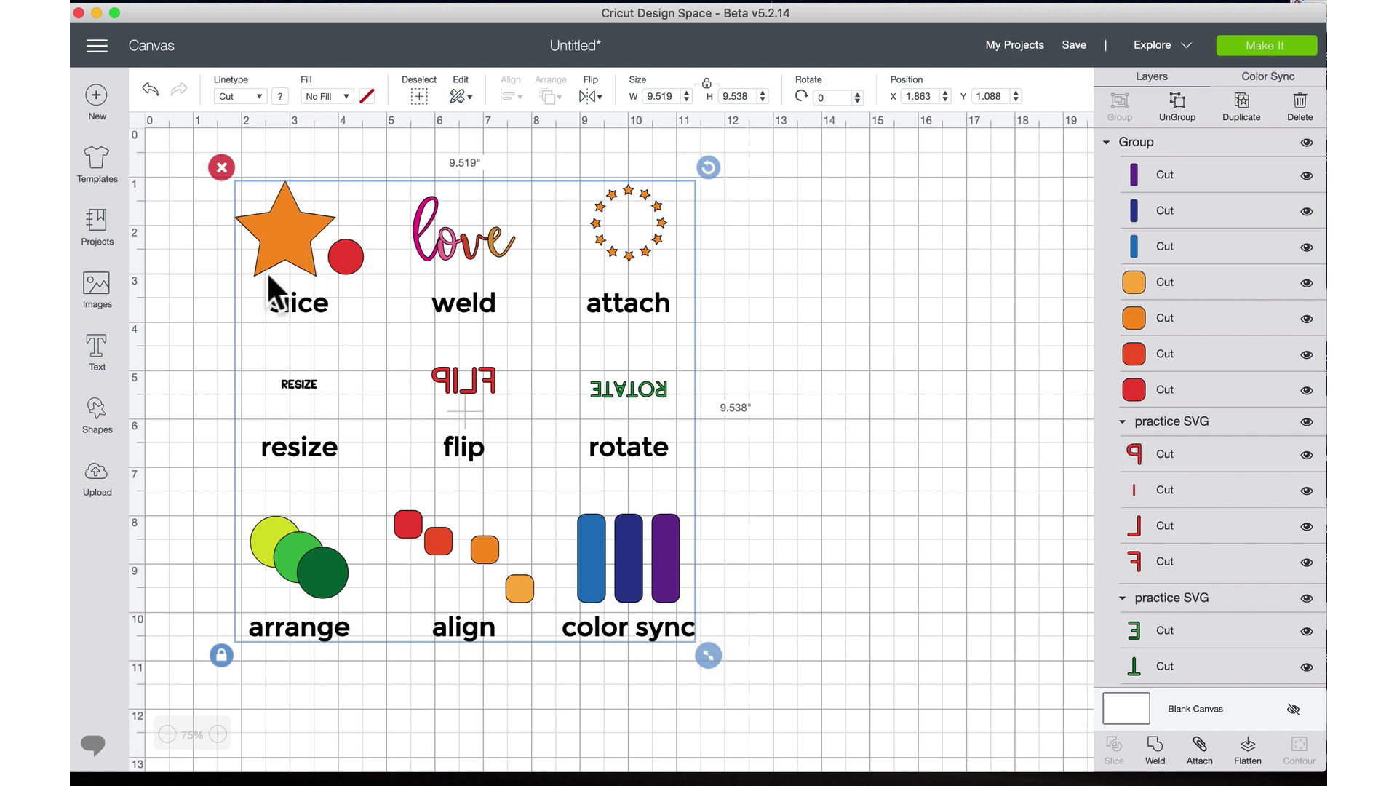
# - Delete the whole design, then undo the deletion and reselect the design
pyautogui.click(750, 639)
pyautogui.click(673, 573)
pyautogui.click(220, 168)
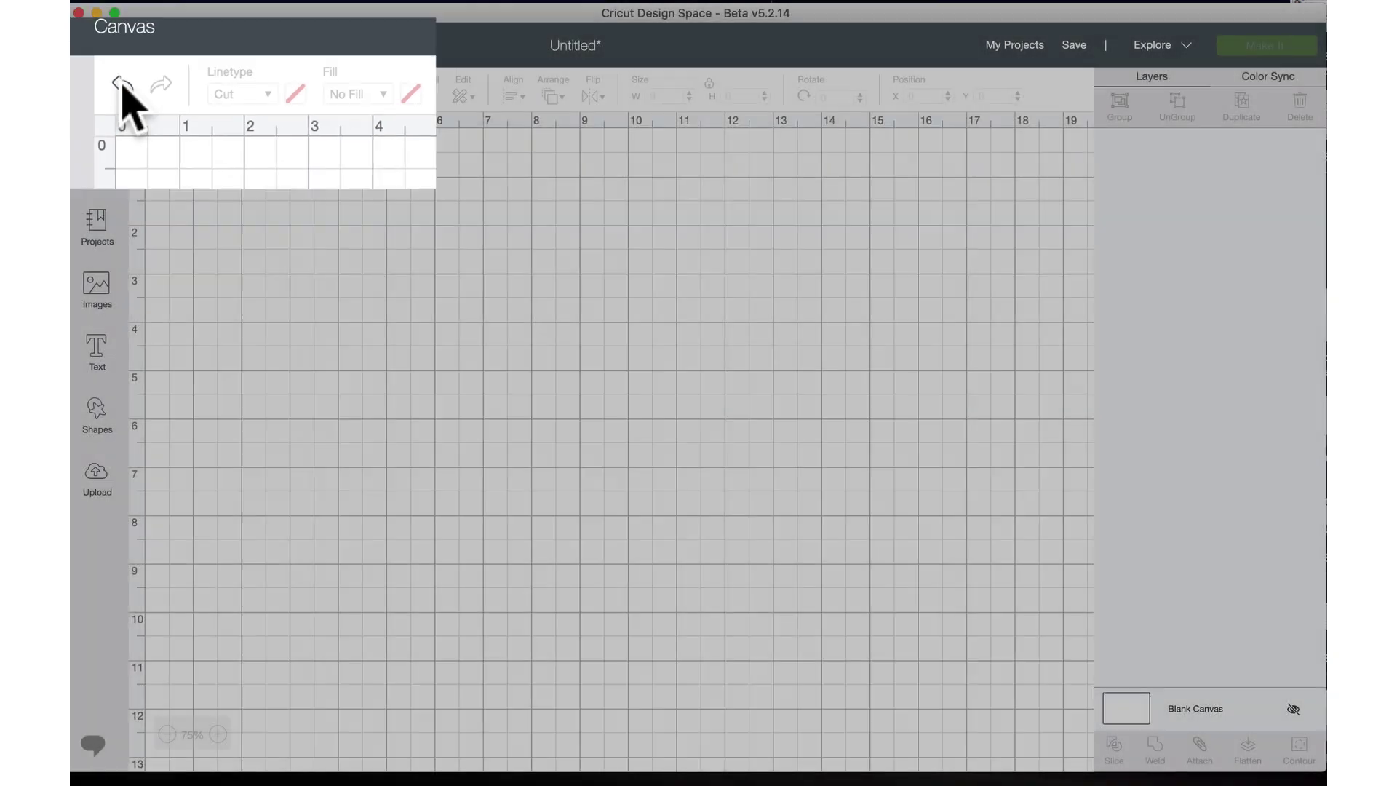
pyautogui.click(147, 85)
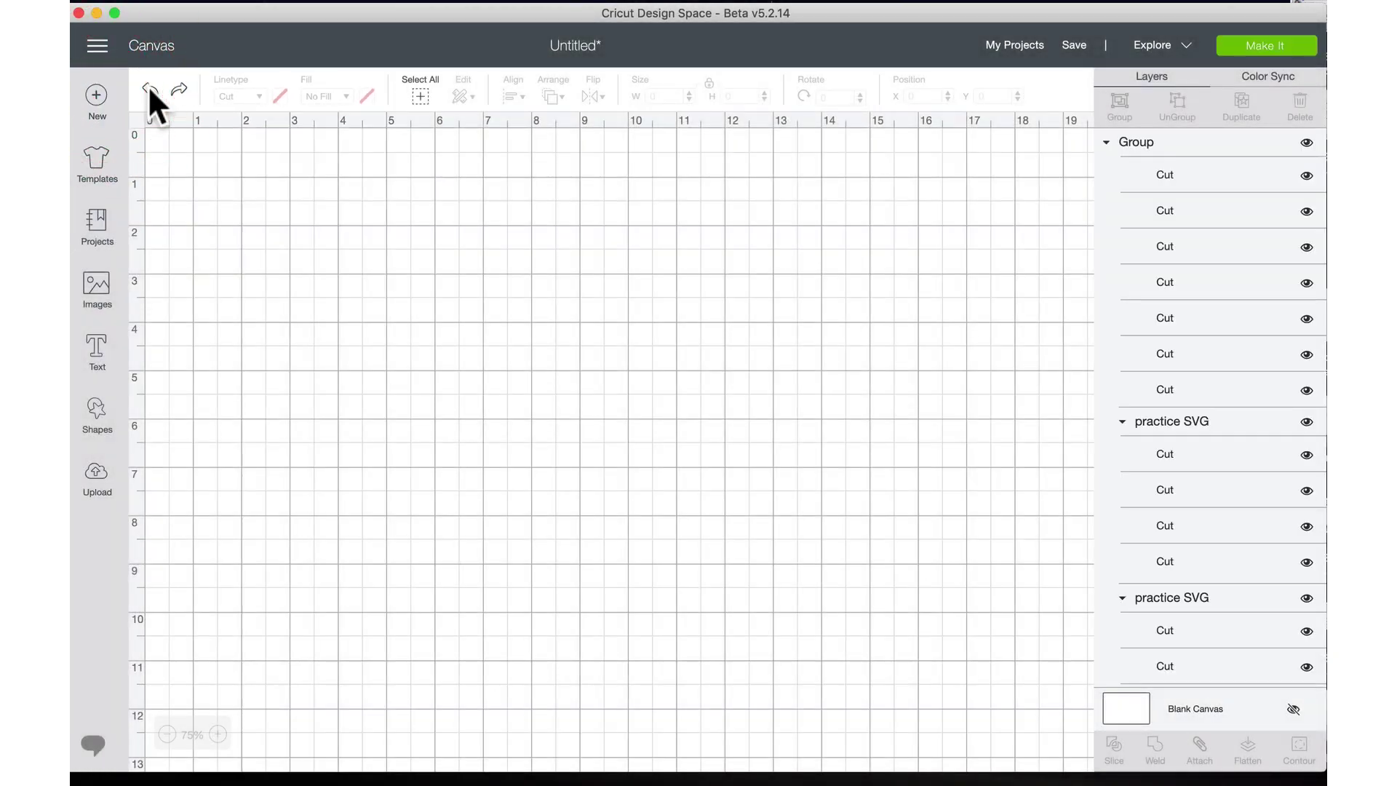
pyautogui.press('super+a')
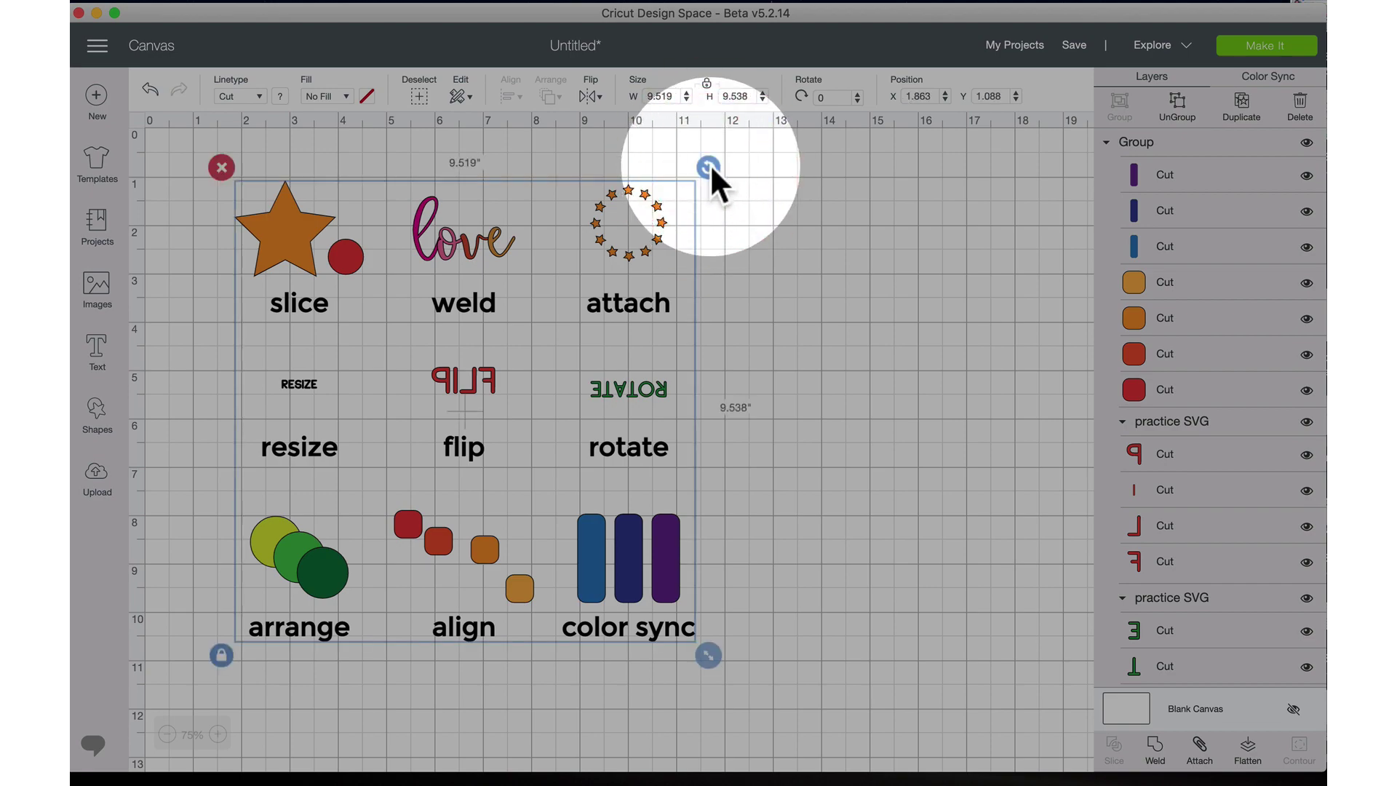
# - Rotate the whole design freehand, then undo the rotation and reselect the design
pyautogui.moveTo(710, 164); pyautogui.dragTo(687, 147)
pyautogui.press('super+z')
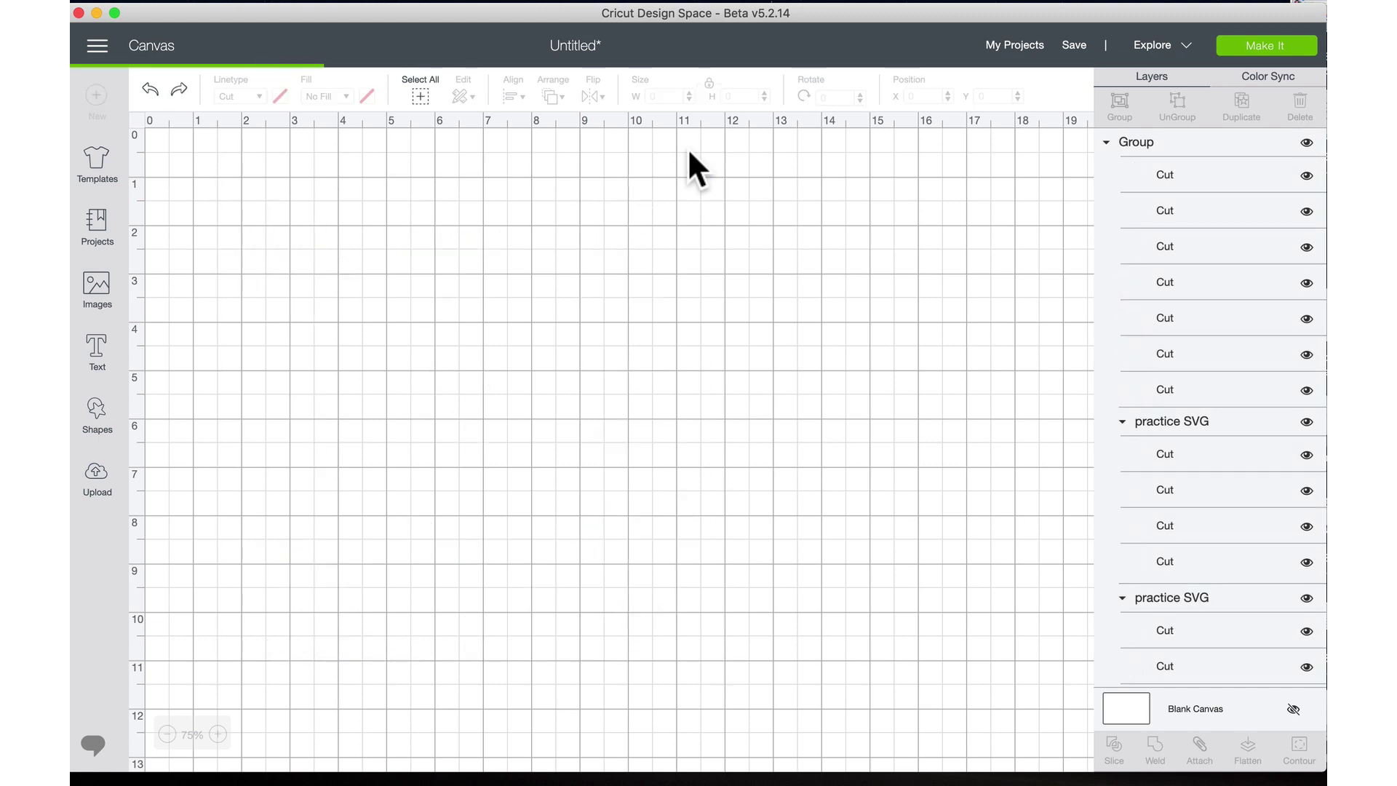
pyautogui.click(568, 524)
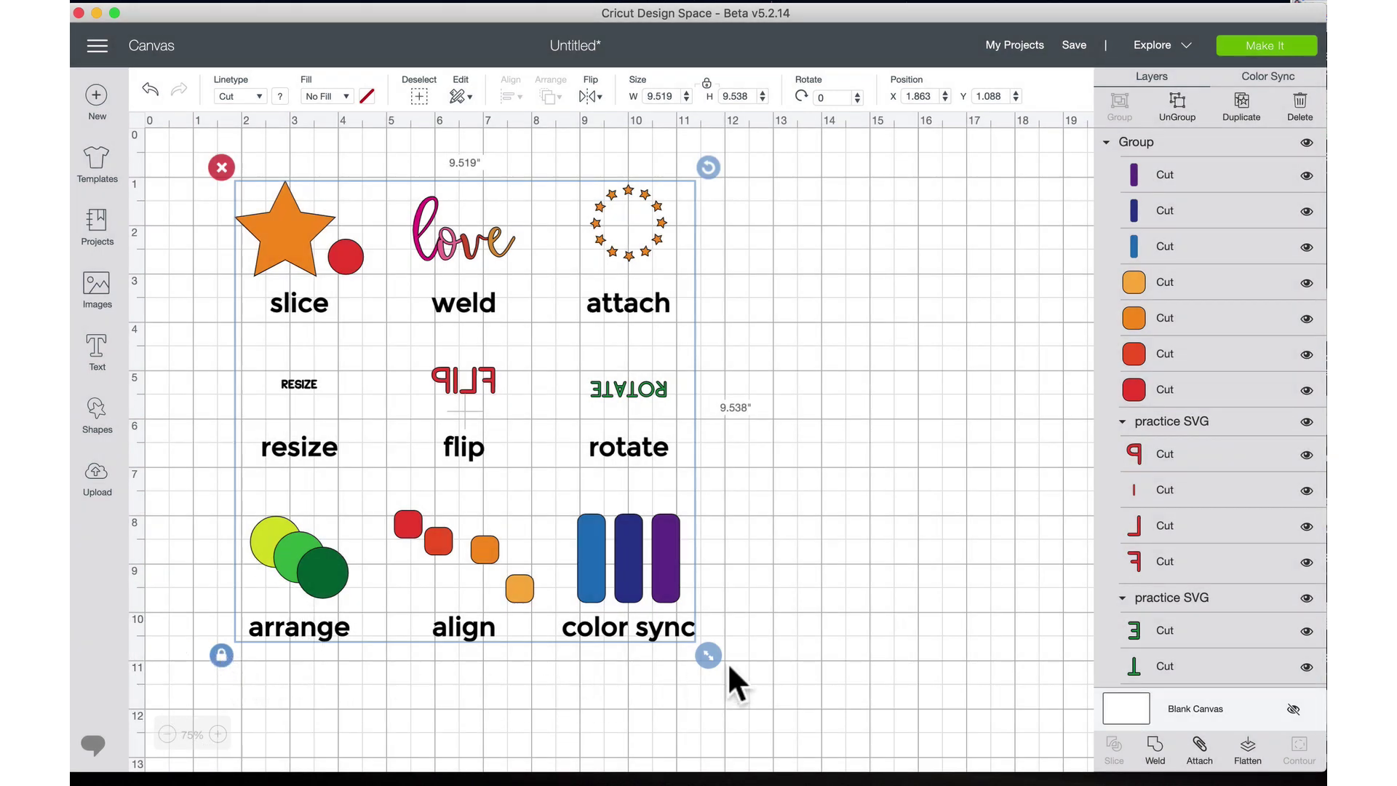
# - Shrink the whole design proportionally to about 7.486 inches wide by 7.5 inches high
pyautogui.moveTo(713, 654); pyautogui.dragTo(684, 637)
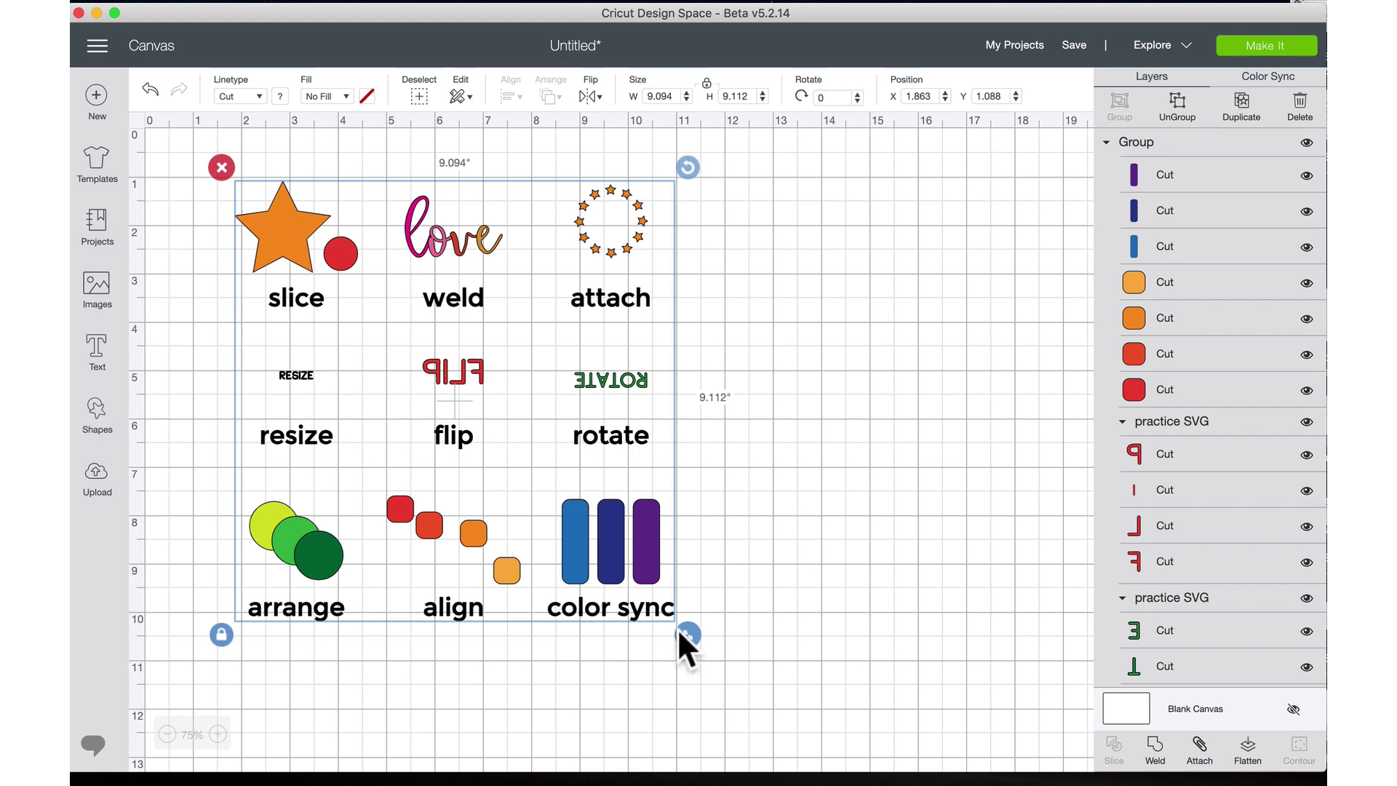
pyautogui.moveTo(693, 645); pyautogui.dragTo(677, 631)
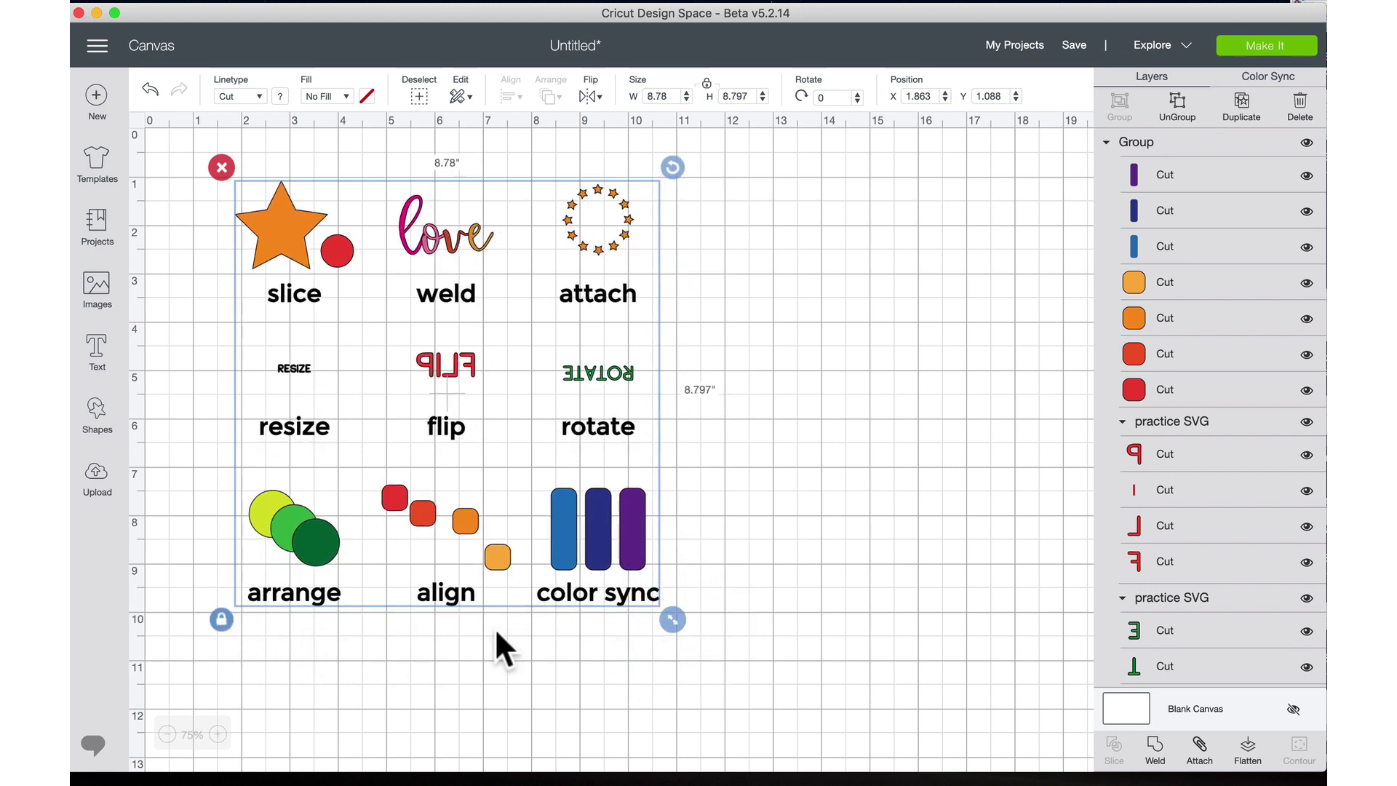
pyautogui.moveTo(692, 624); pyautogui.dragTo(570, 553)
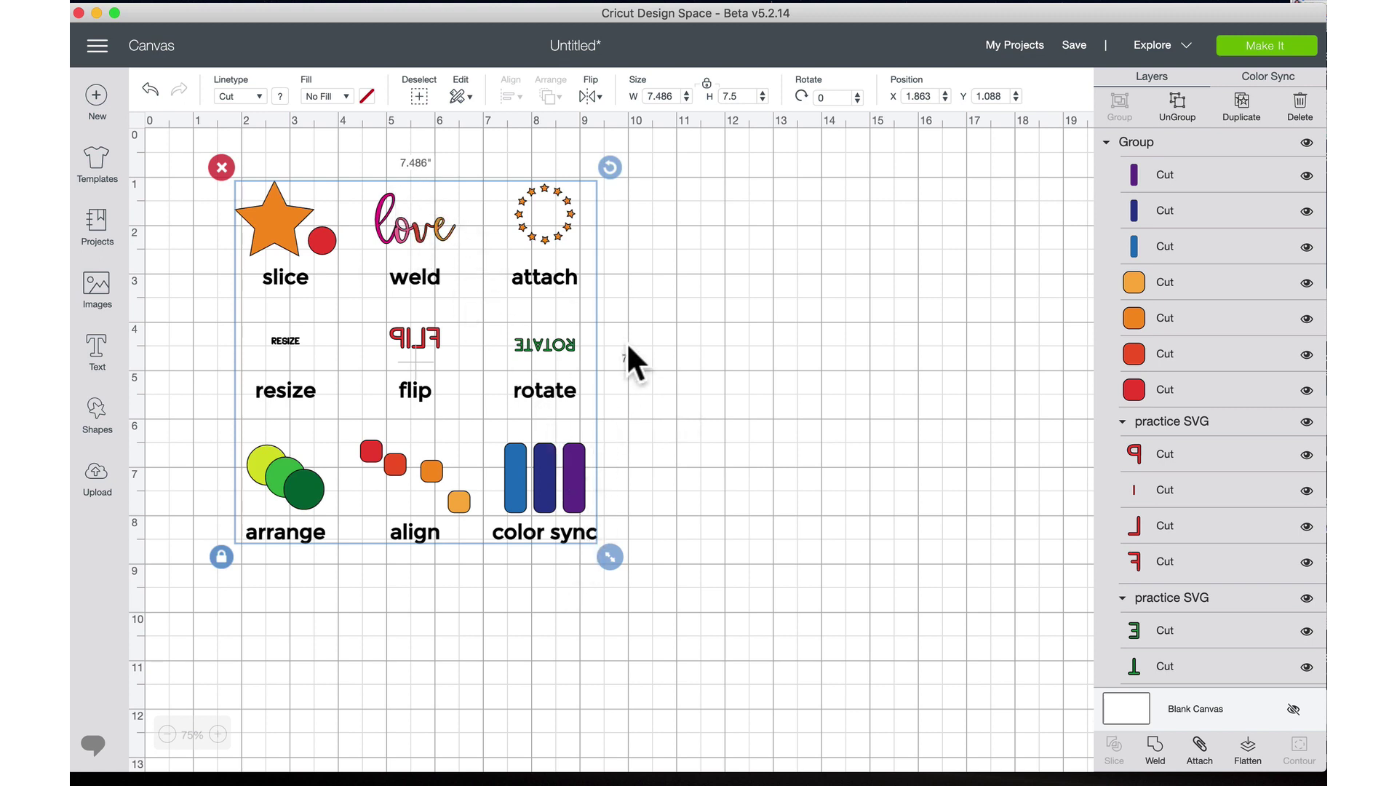
# - Unlock the design's proportions and stretch it to about 10.634 by 7.038 inches, then undo the distortion and reselect the design
pyautogui.click(222, 556)
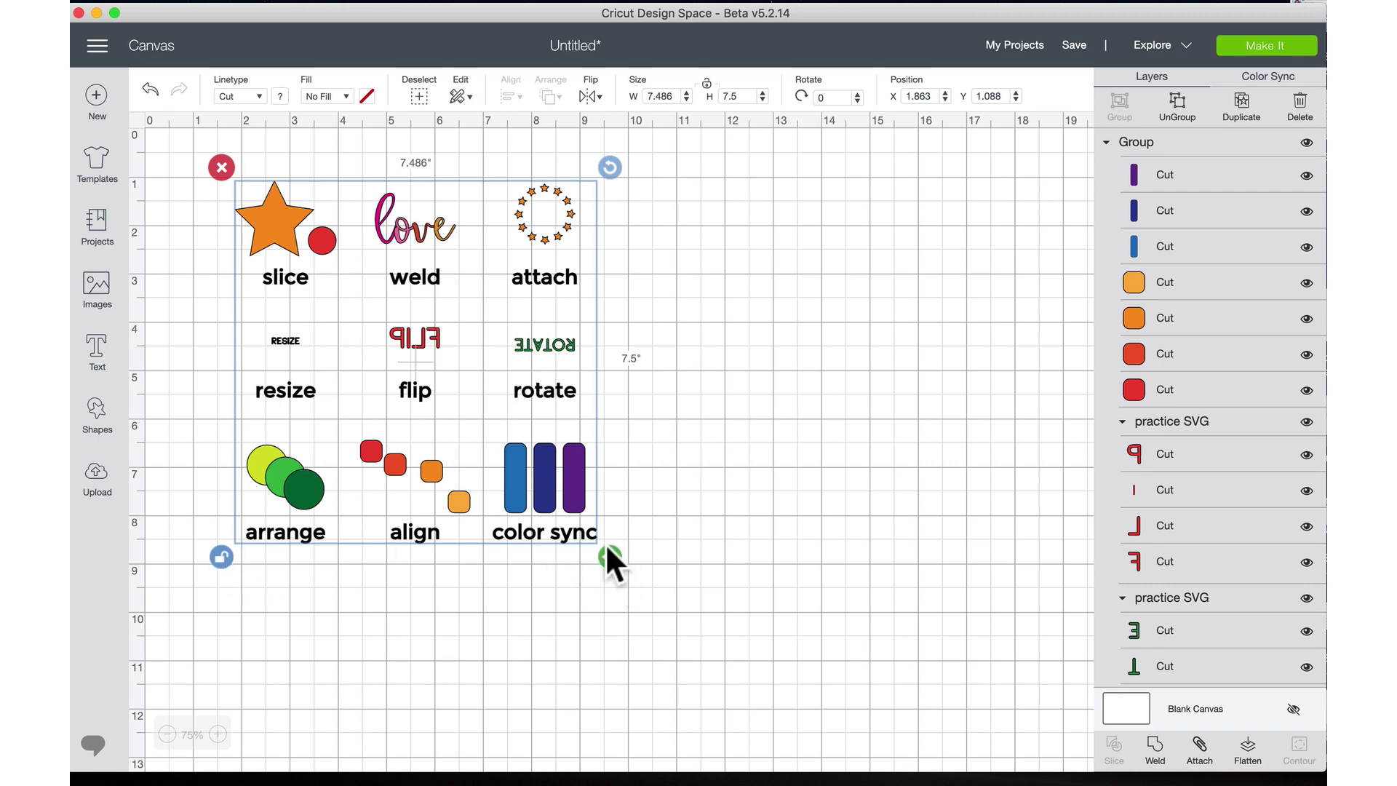
pyautogui.moveTo(610, 556); pyautogui.dragTo(762, 531)
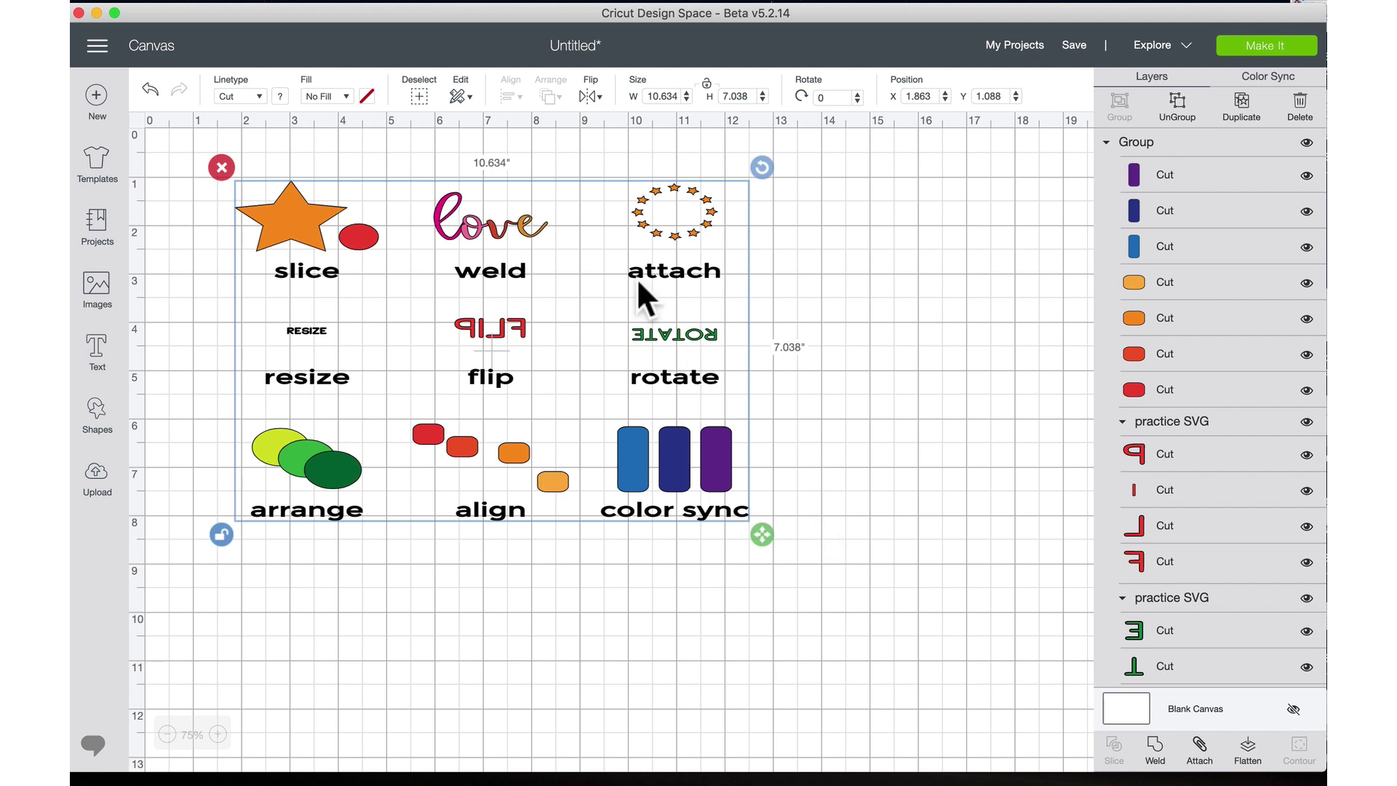
pyautogui.click(152, 89)
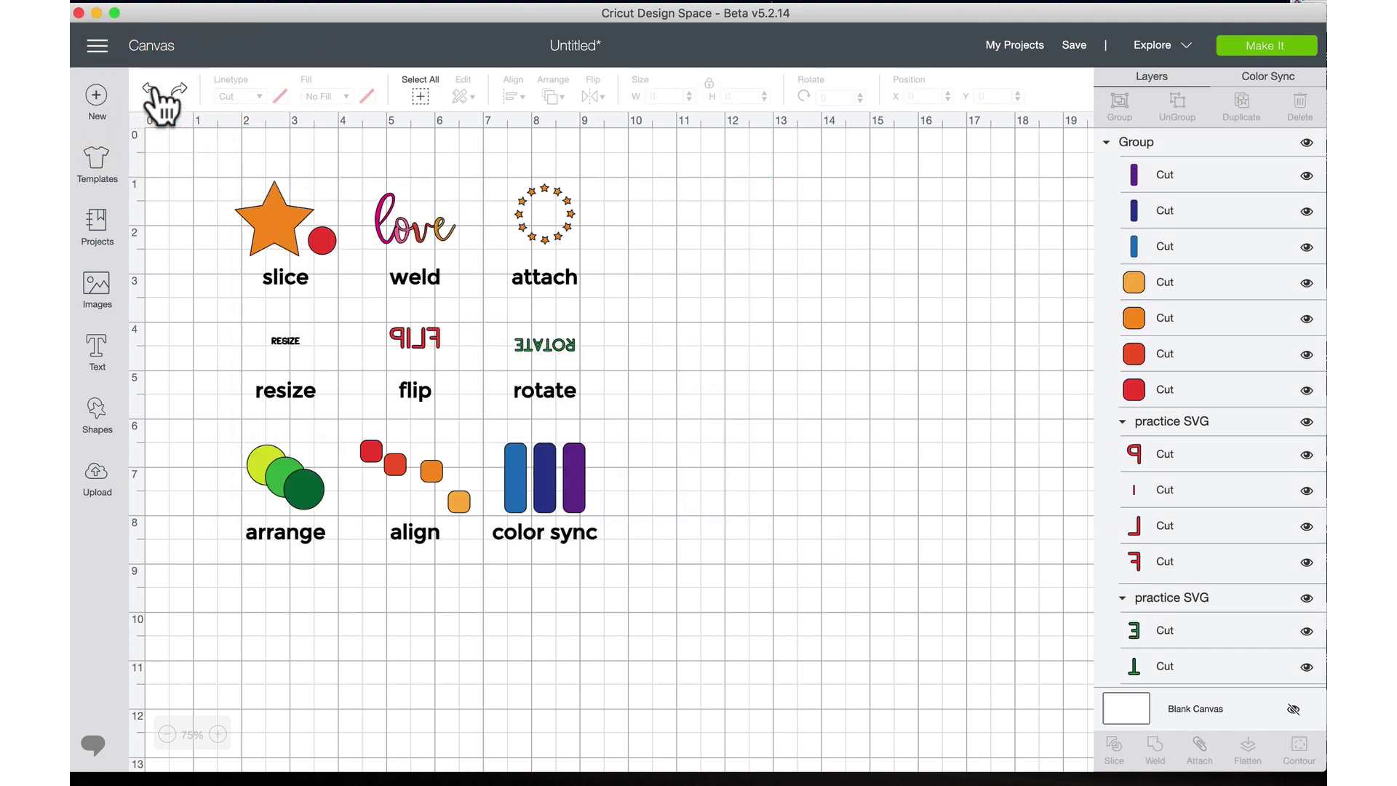
pyautogui.click(347, 320)
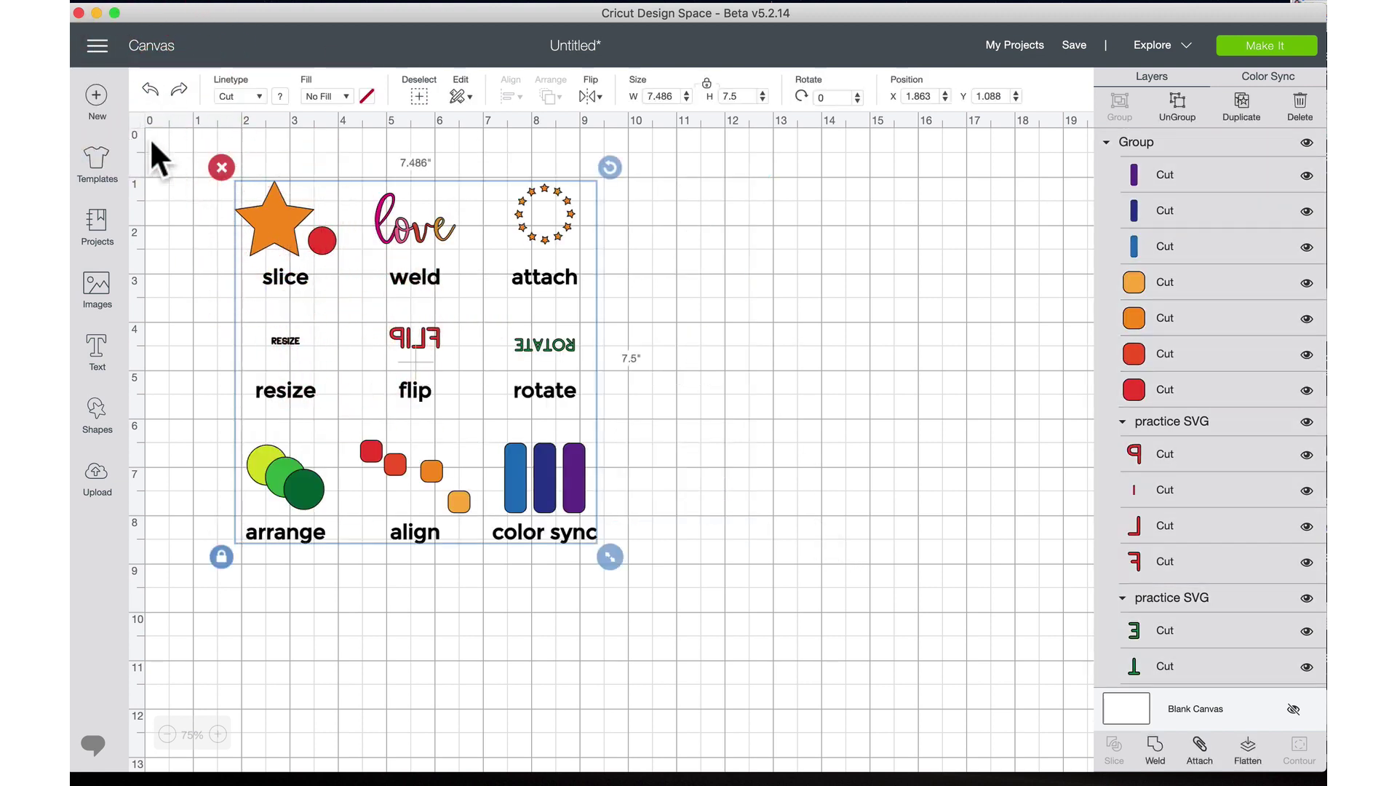
# - Shift the design slightly and enlarge it proportionally to about 9.76 inches wide by 9.778 inches high
pyautogui.moveTo(275, 218)
pyautogui.mouseDown()
pyautogui.moveTo(249, 227)
pyautogui.moveTo(317, 225)
pyautogui.moveTo(288, 218)
pyautogui.mouseUp()
pyautogui.moveTo(669, 588); pyautogui.dragTo(799, 662)
pyautogui.moveTo(640, 594); pyautogui.dragTo(594, 536)
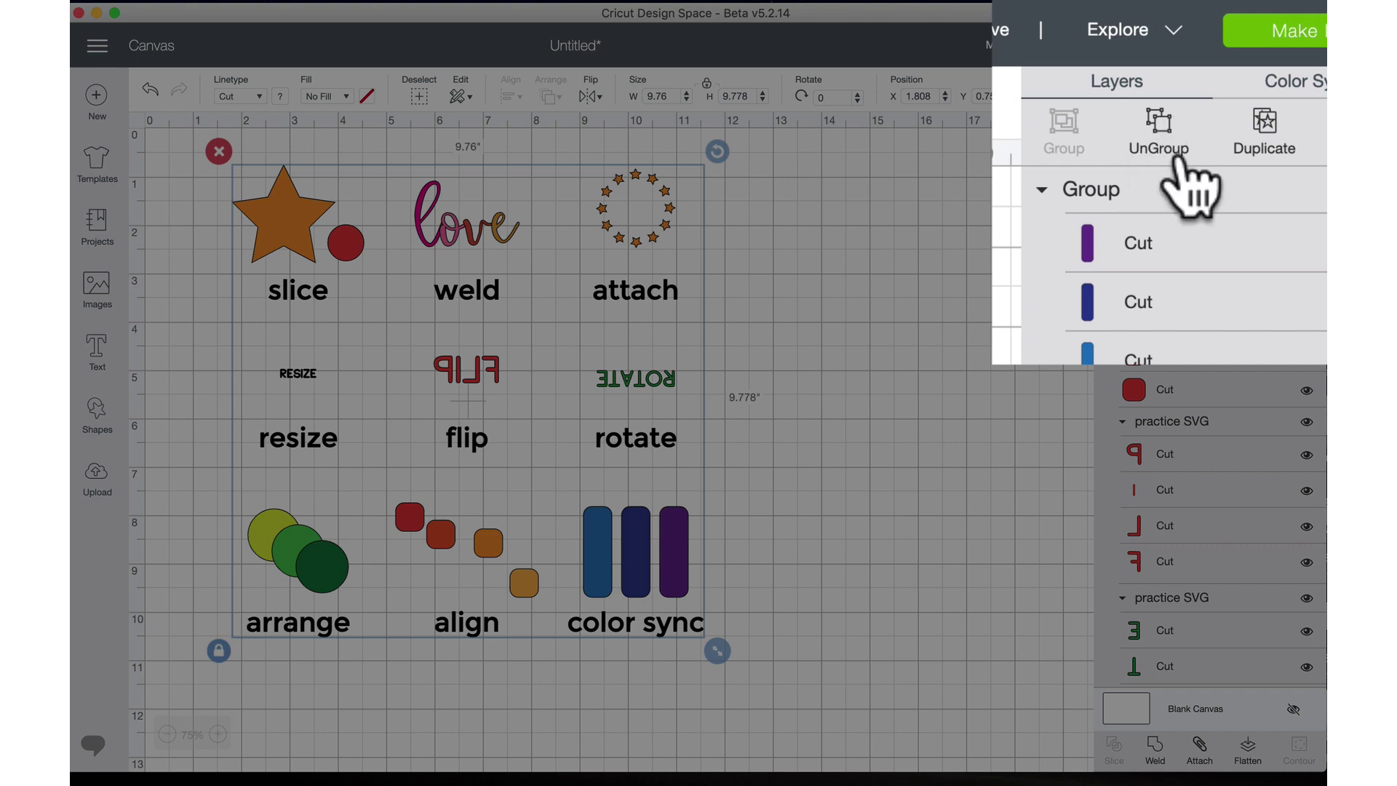
# - Ungroup the whole practice design and select several of its individual elements one at a time, ending with nothing selected
pyautogui.click(1159, 122)
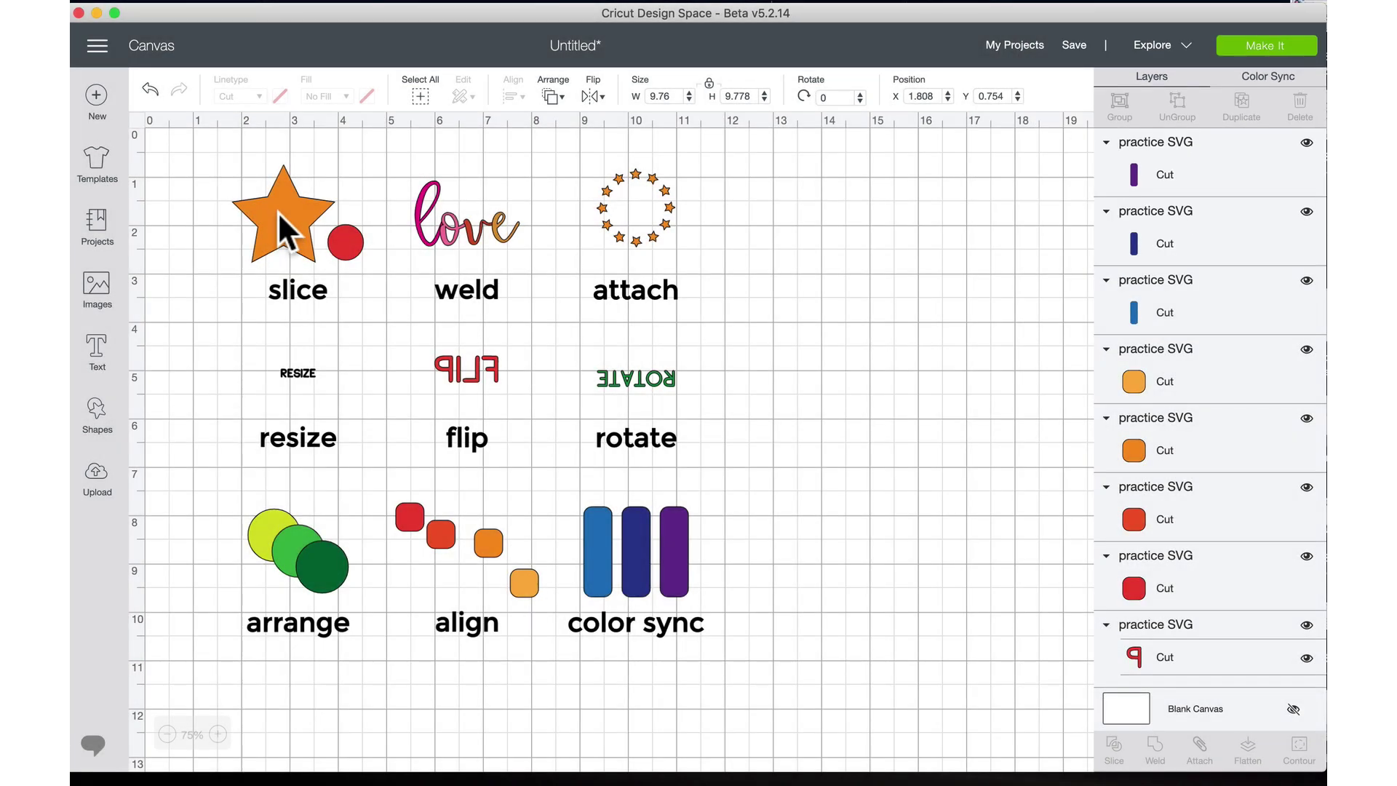
pyautogui.click(278, 212)
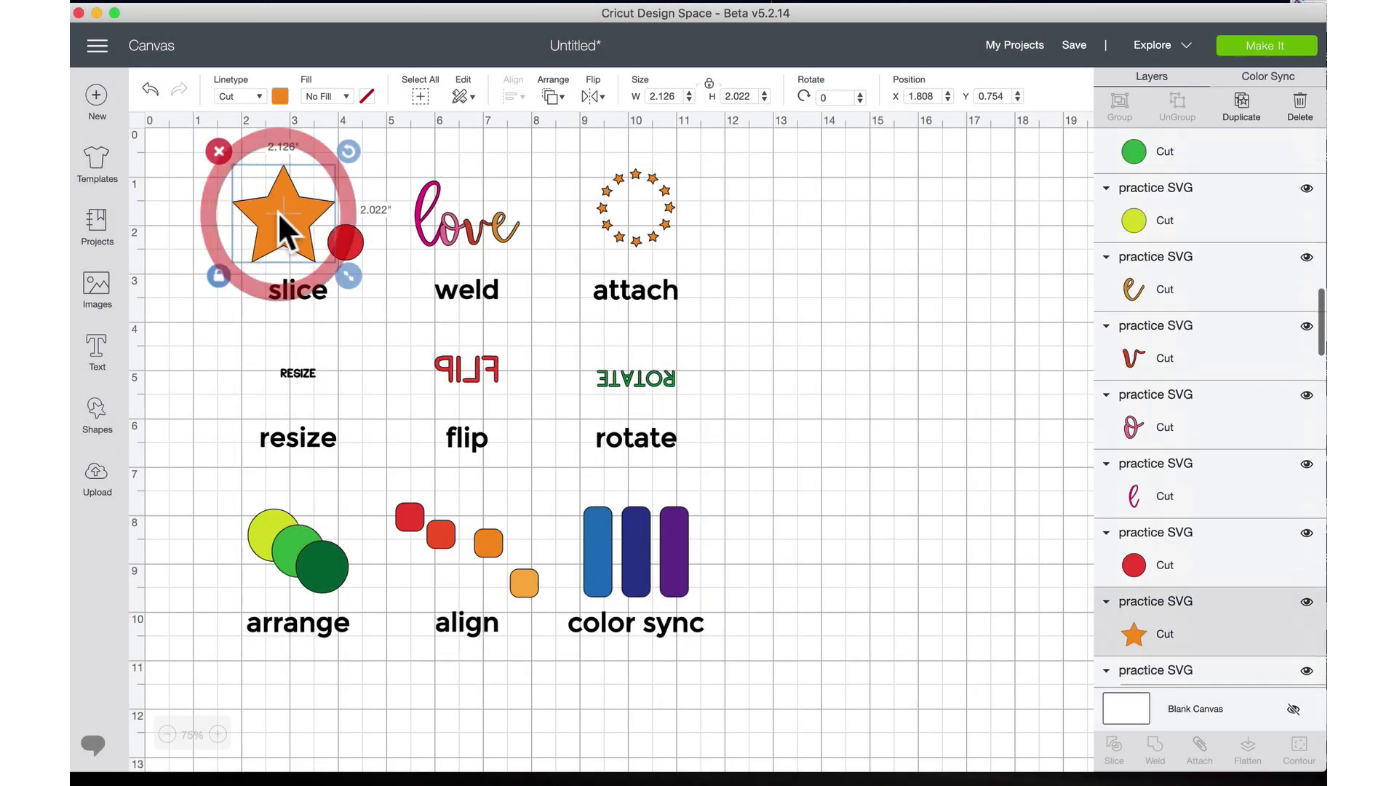
pyautogui.click(457, 230)
pyautogui.click(639, 241)
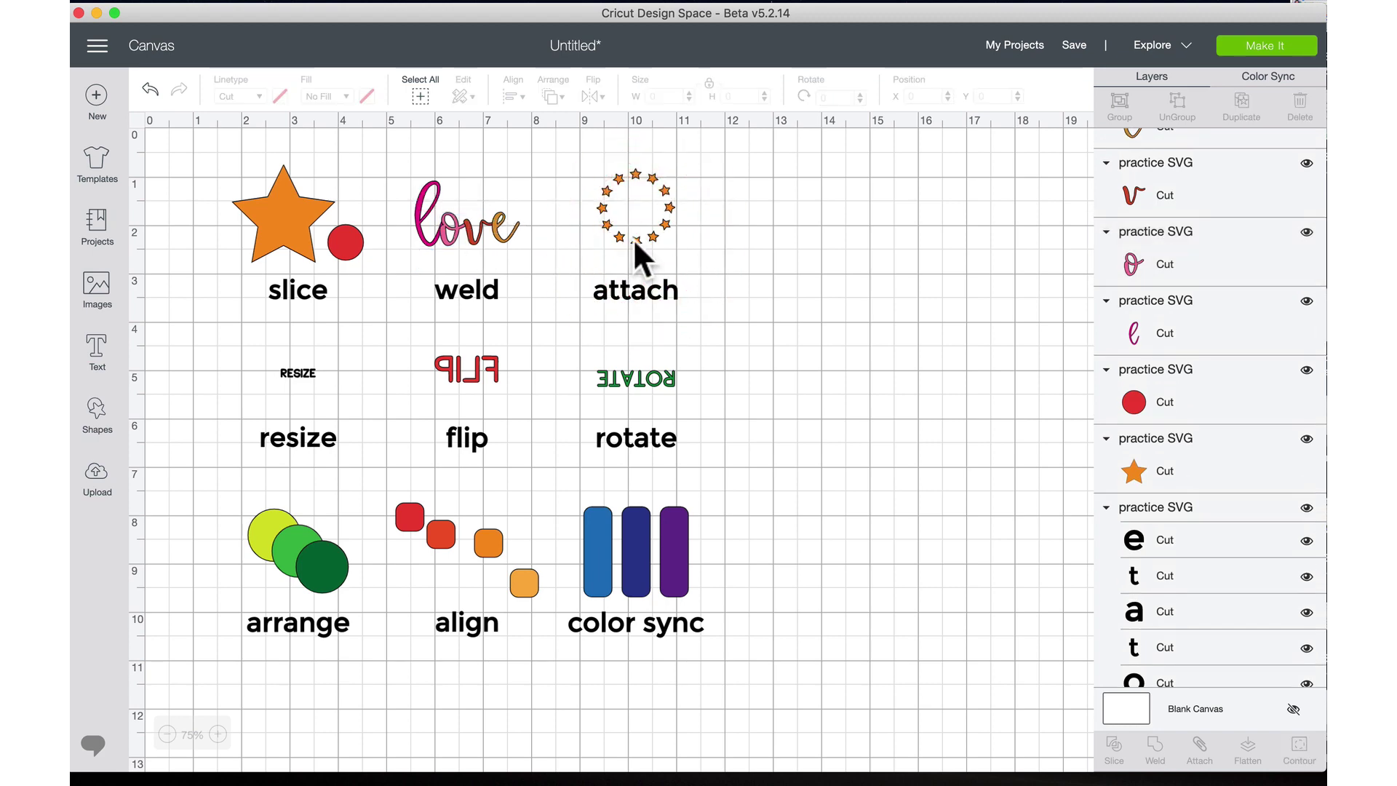
pyautogui.click(296, 371)
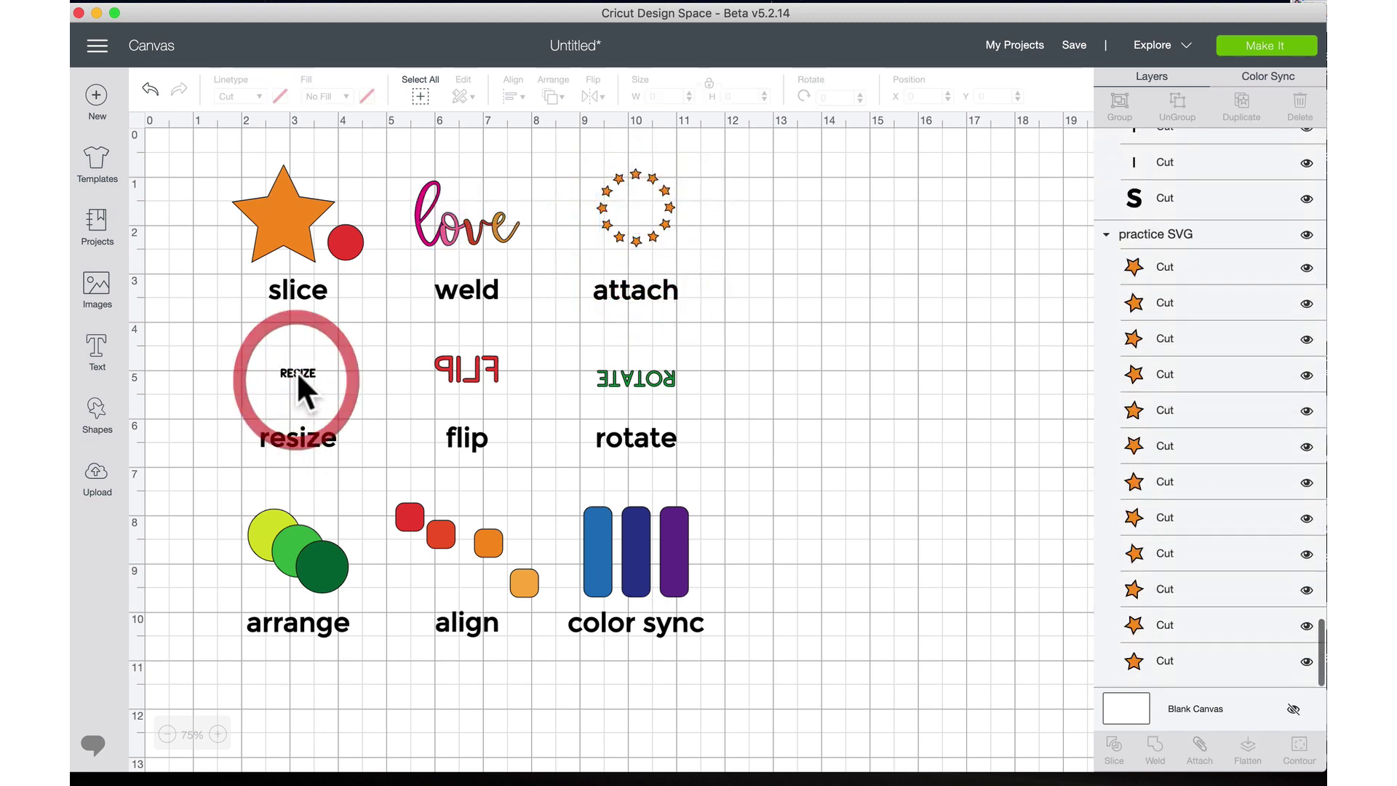
pyautogui.click(475, 374)
pyautogui.click(617, 378)
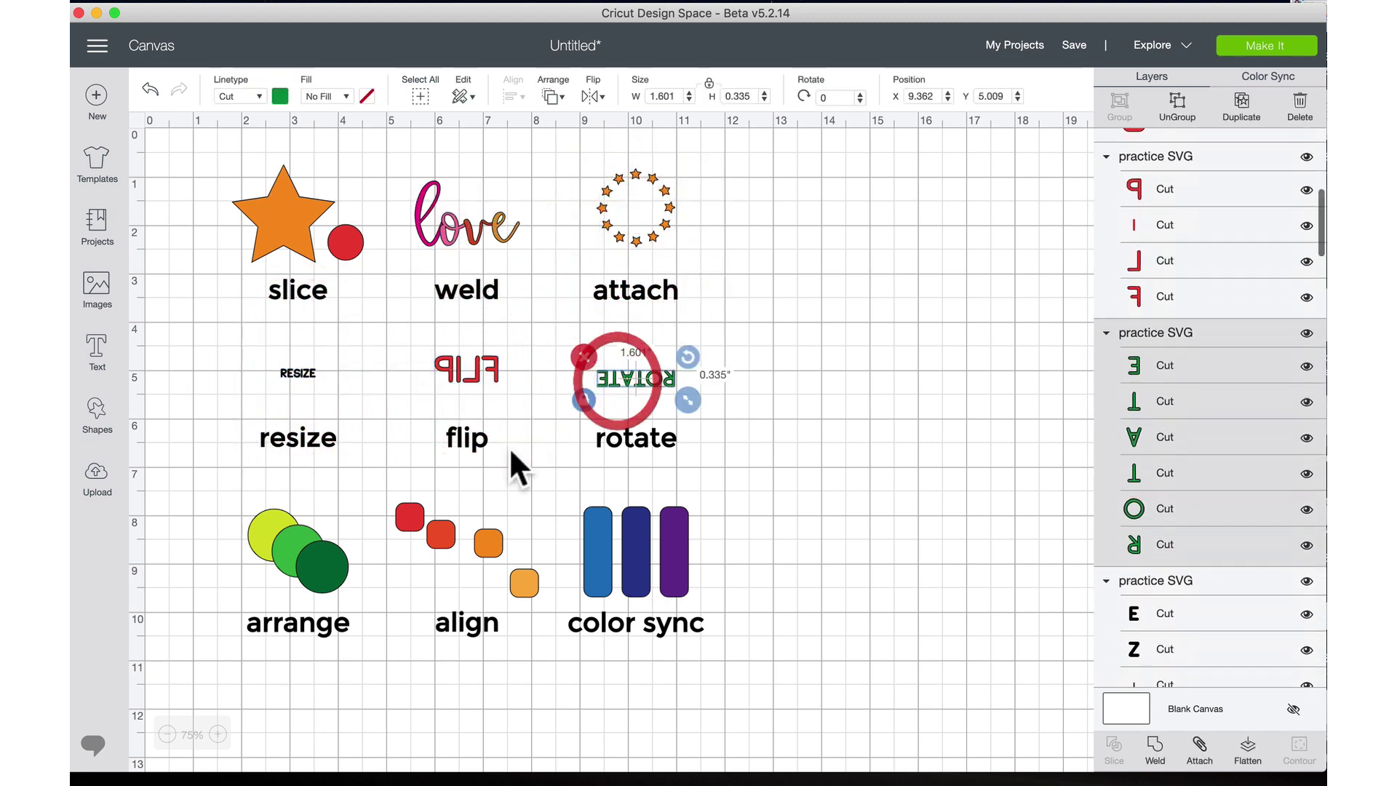
pyautogui.click(298, 437)
pyautogui.click(321, 556)
pyautogui.click(412, 518)
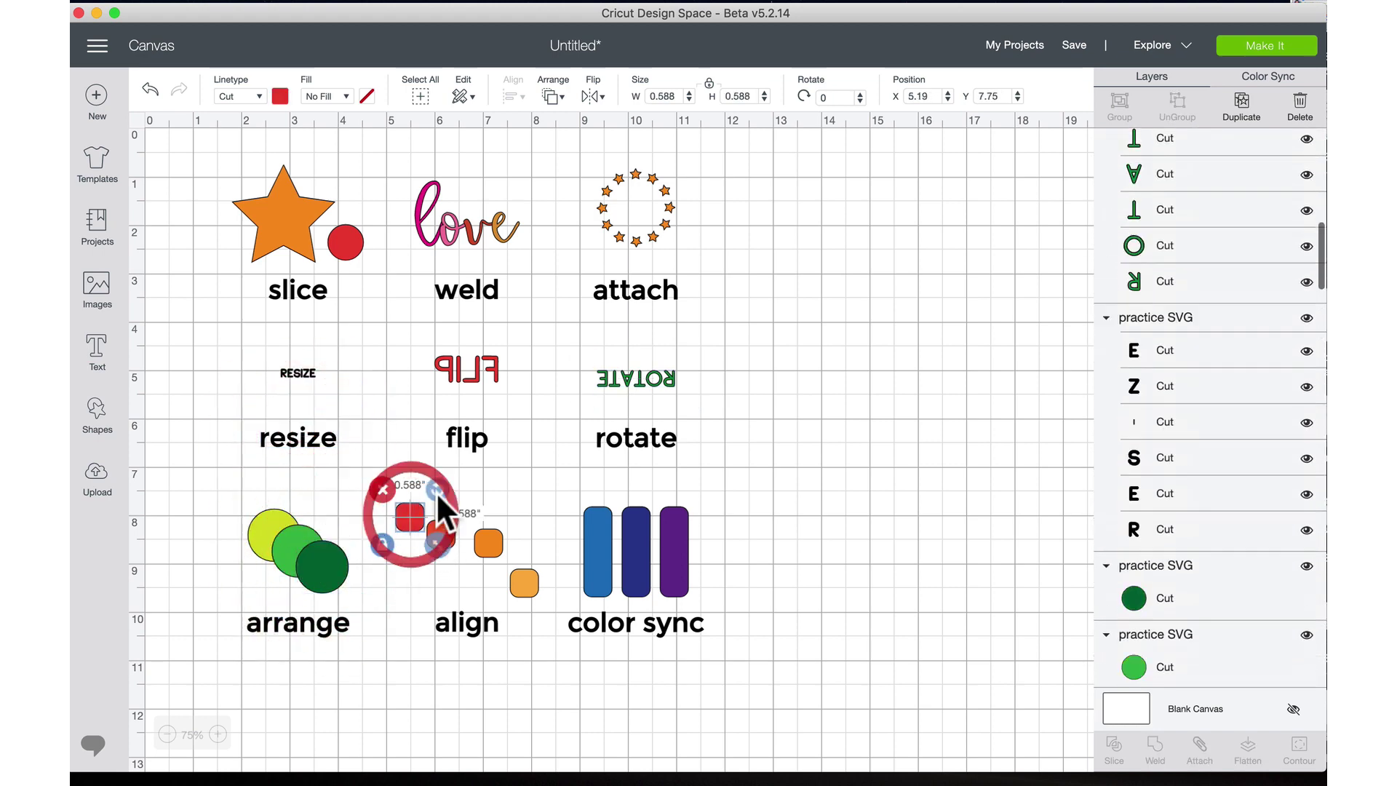
pyautogui.click(726, 473)
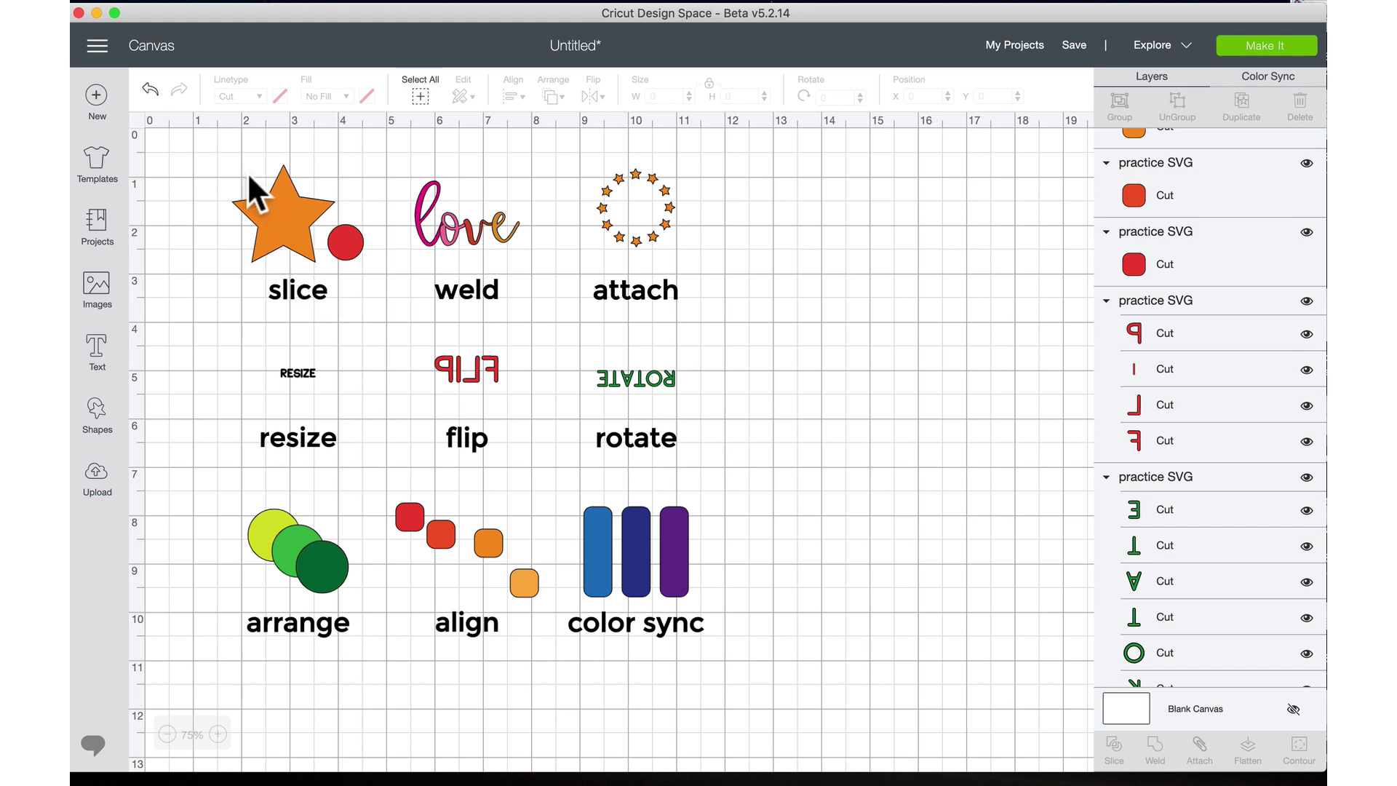
# - Select the slice, weld and attach examples one after another, including their labels, and clear the selection
pyautogui.moveTo(247, 186); pyautogui.dragTo(383, 310)
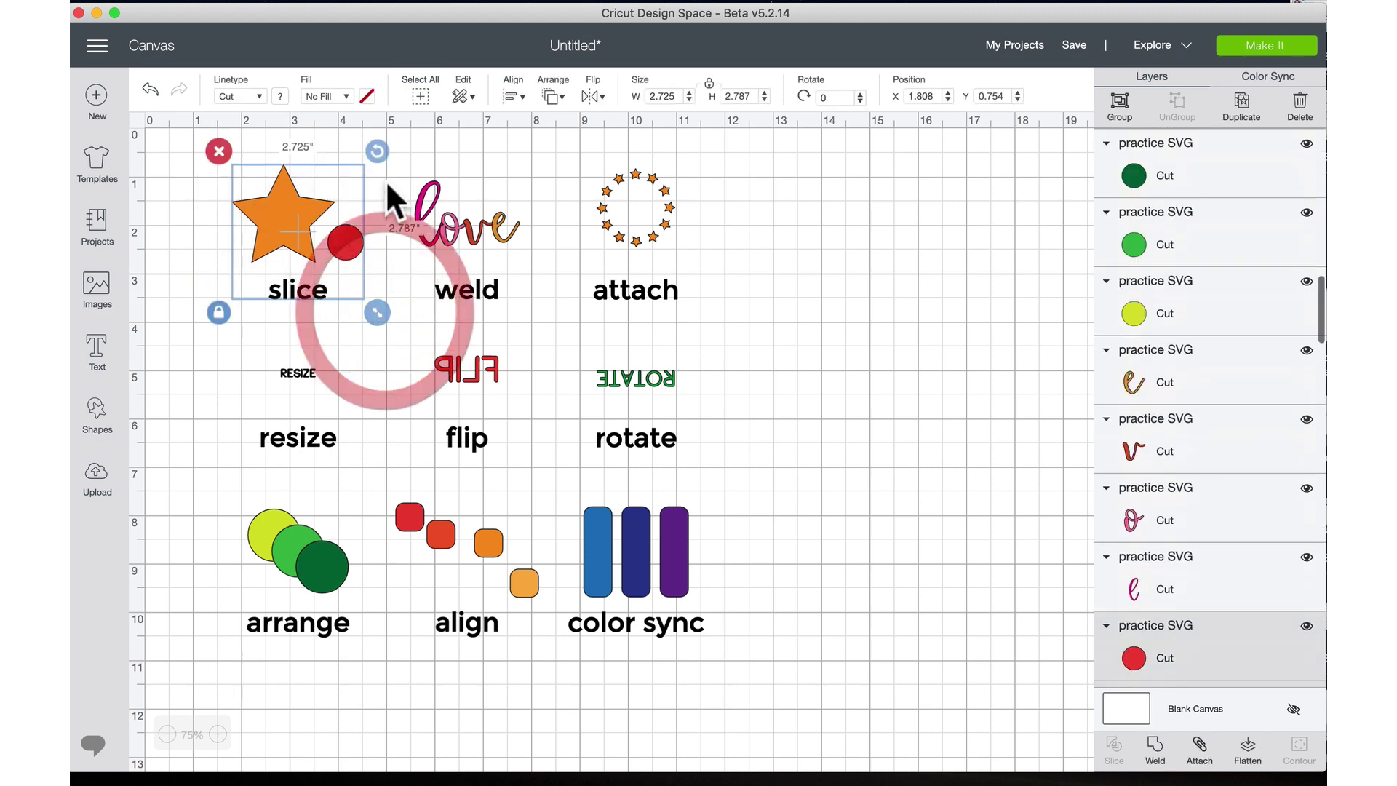
pyautogui.moveTo(405, 159); pyautogui.dragTo(539, 319)
pyautogui.moveTo(561, 156); pyautogui.dragTo(739, 321)
pyautogui.click(808, 321)
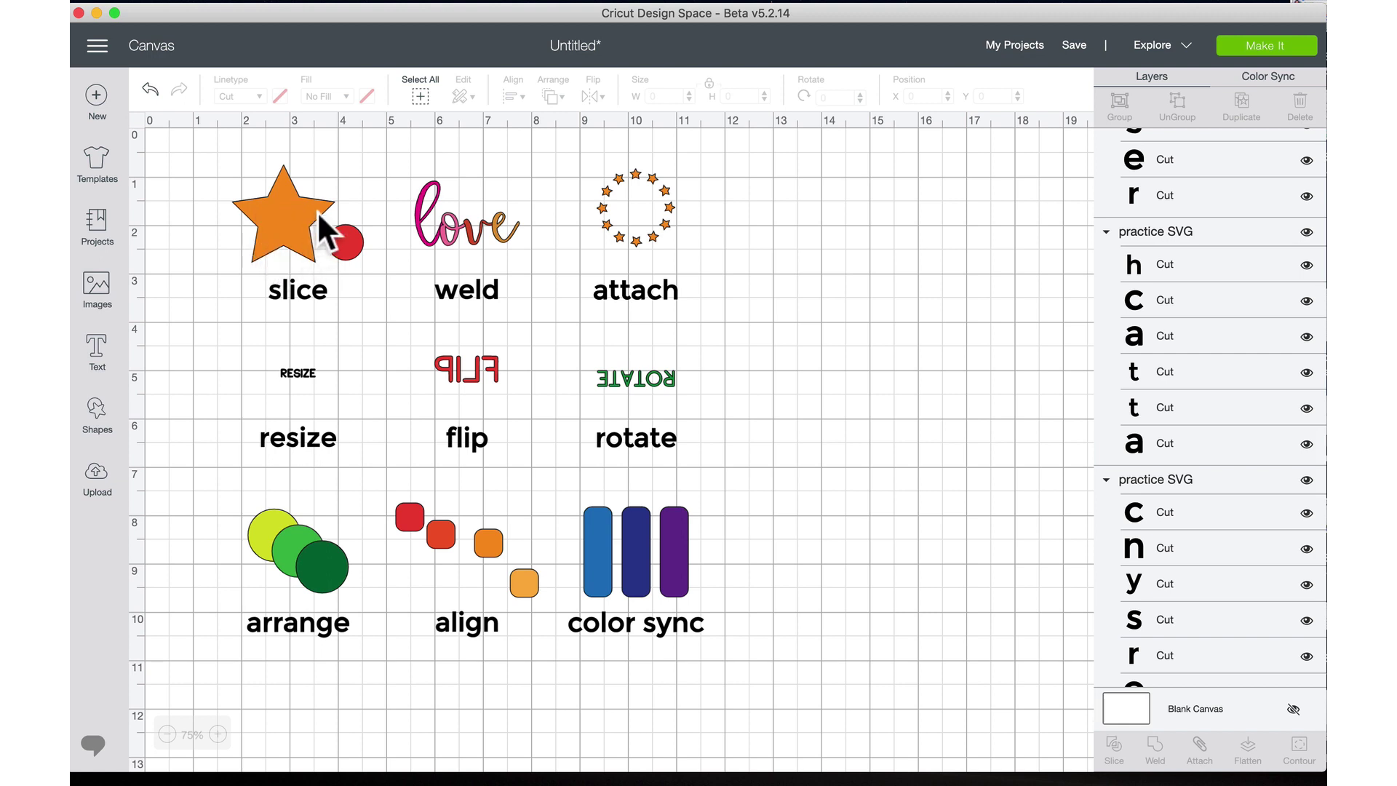
# - Move the red circle so it overlaps the large orange star, and slice the two shapes
pyautogui.click(281, 217)
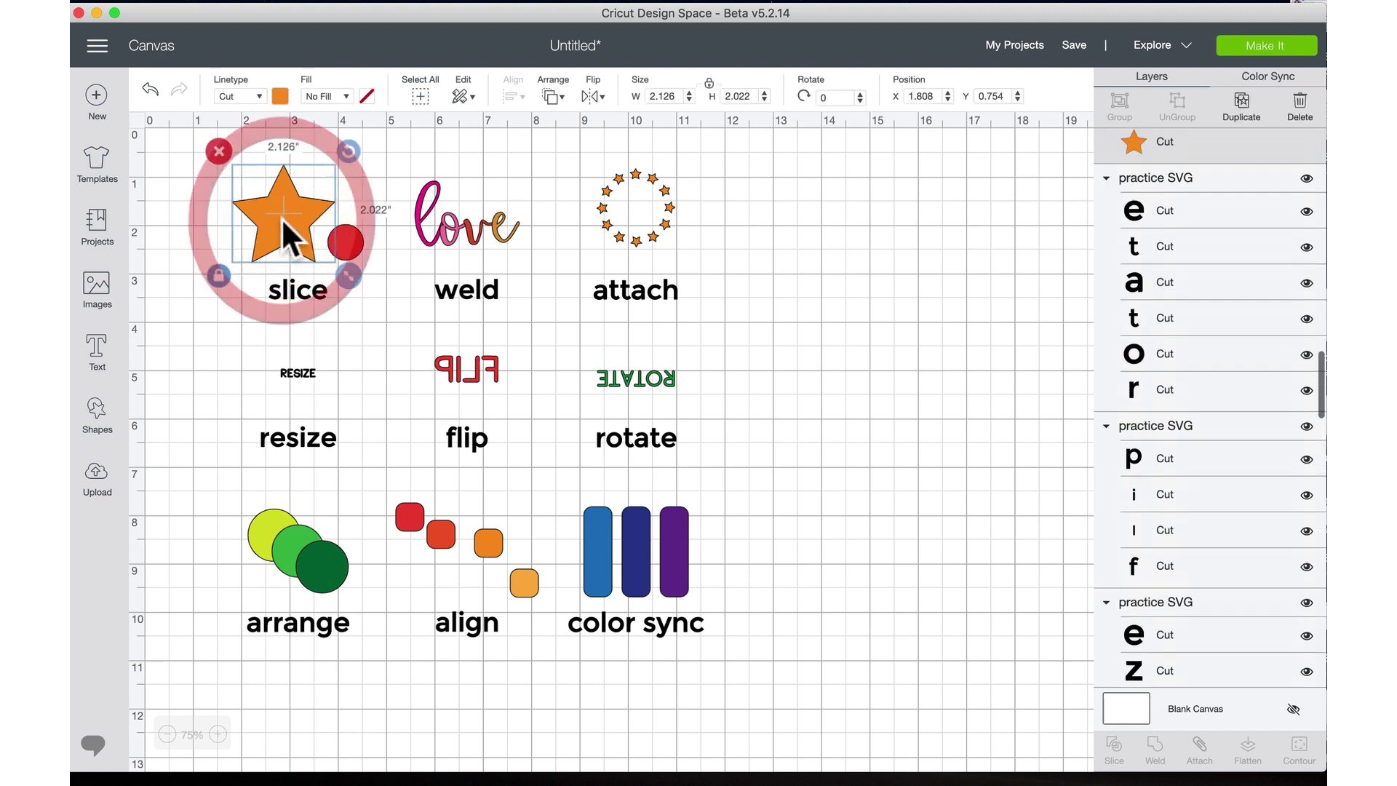
pyautogui.click(355, 243)
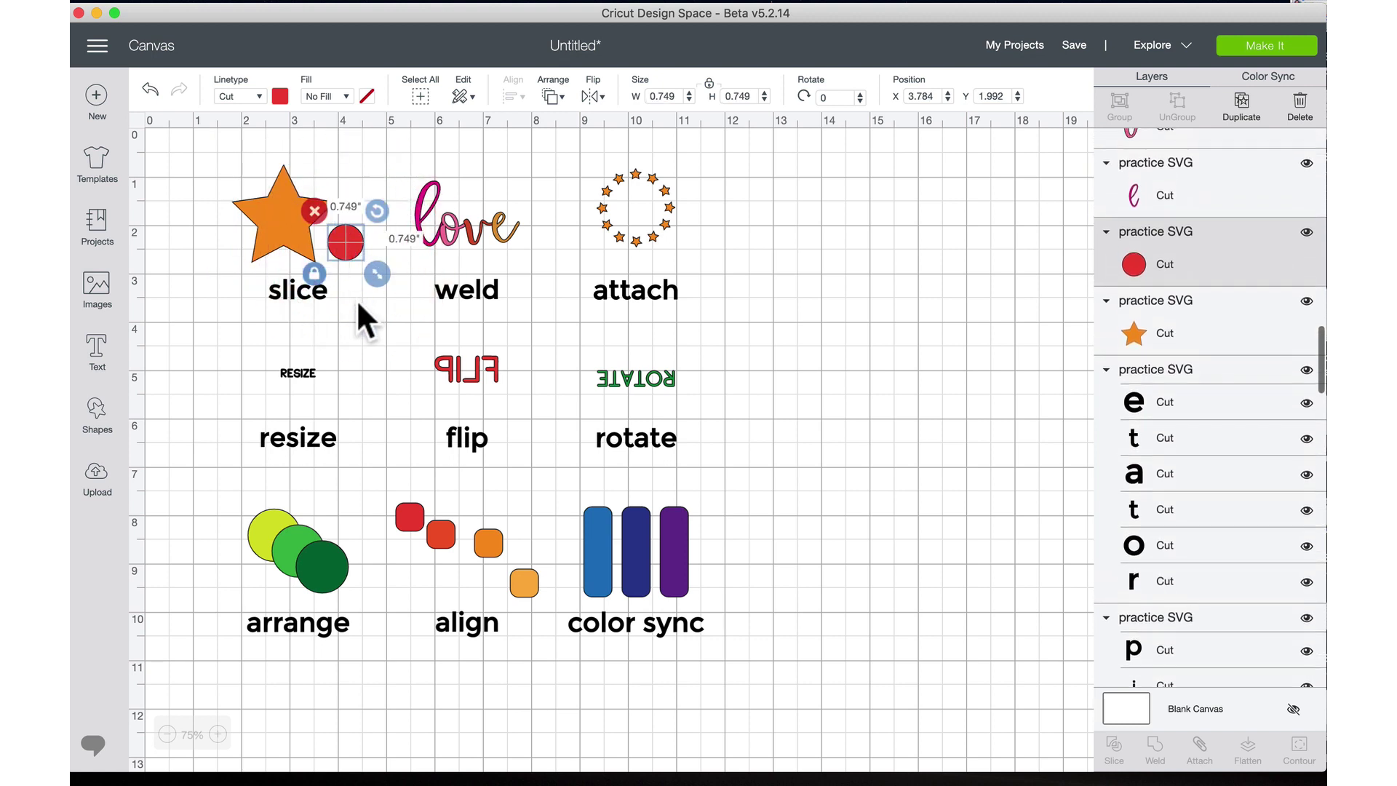
pyautogui.click(212, 210)
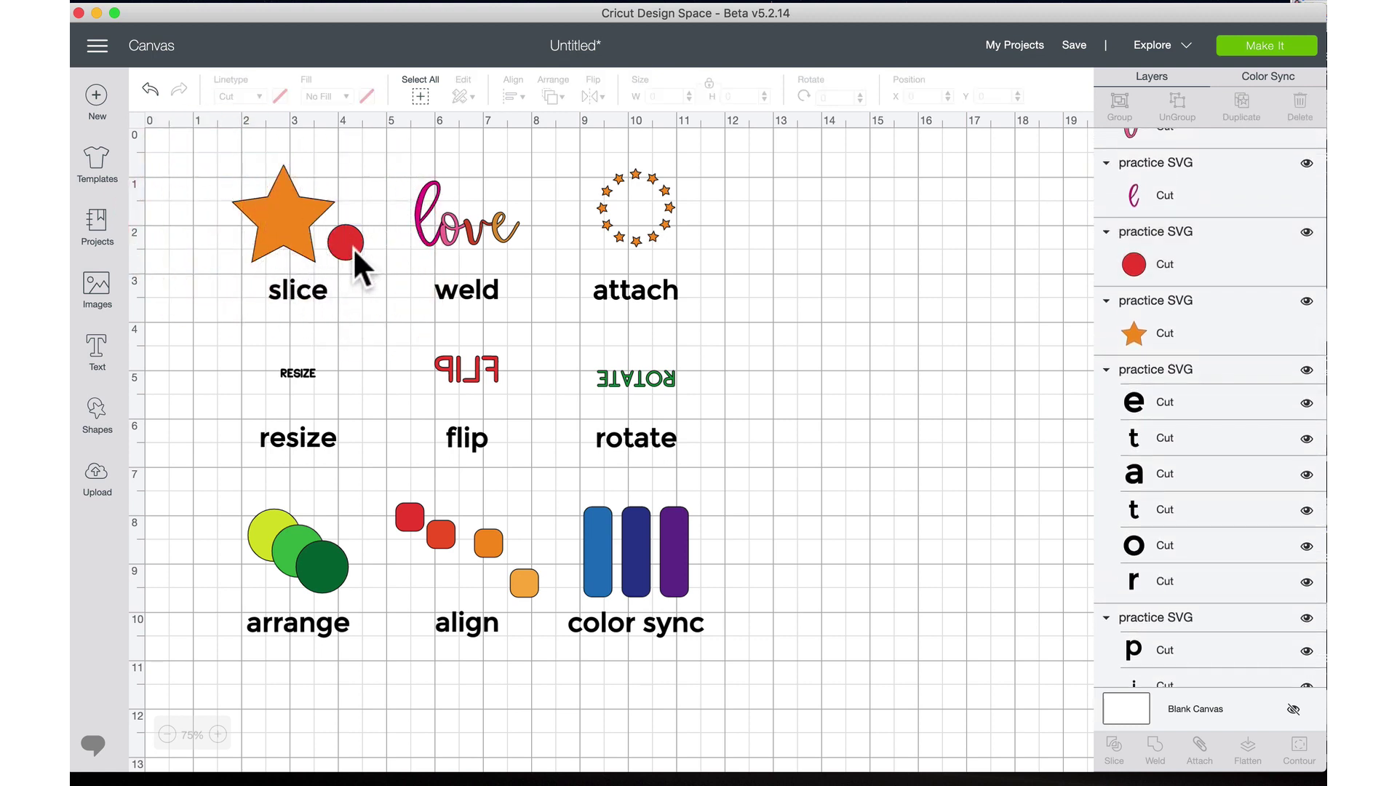
pyautogui.moveTo(348, 243); pyautogui.dragTo(313, 234)
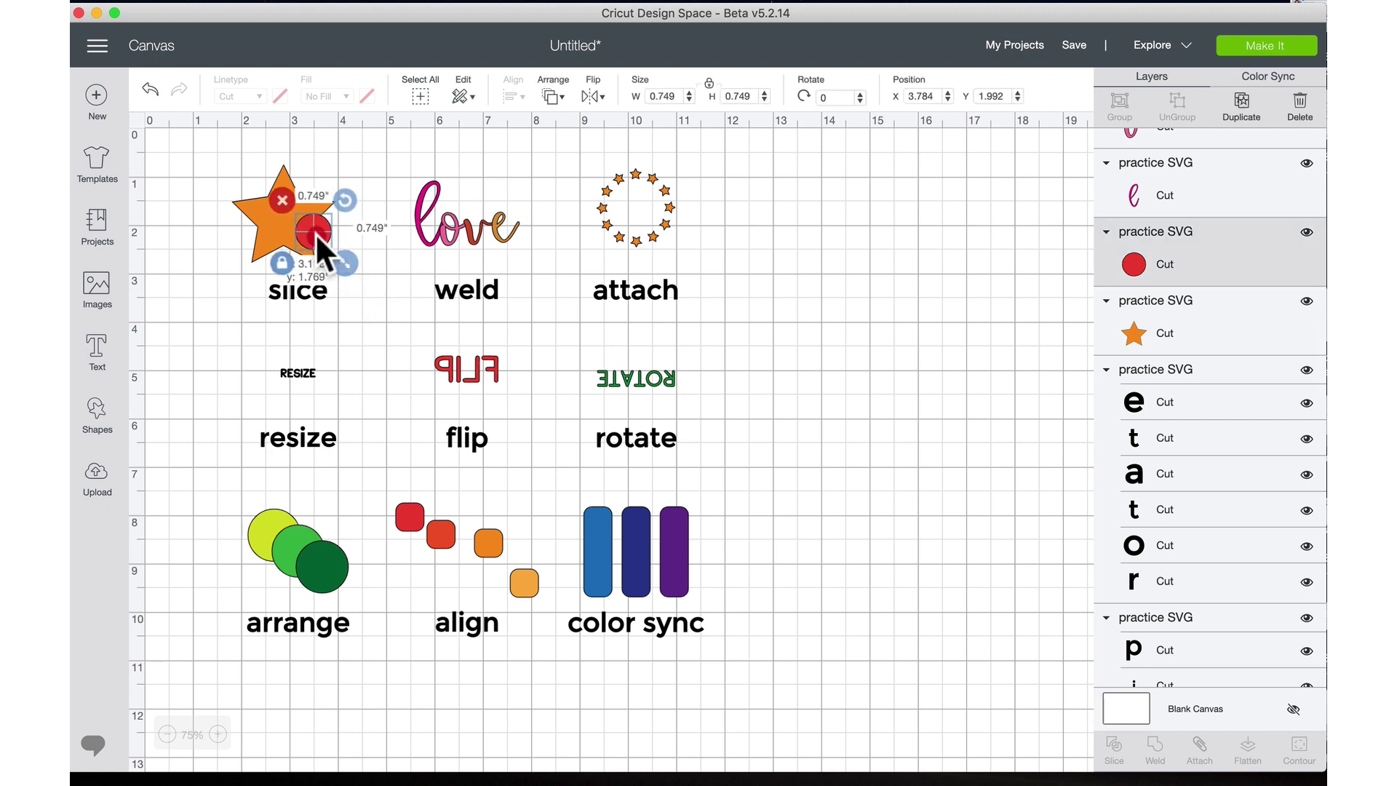
pyautogui.click(377, 307)
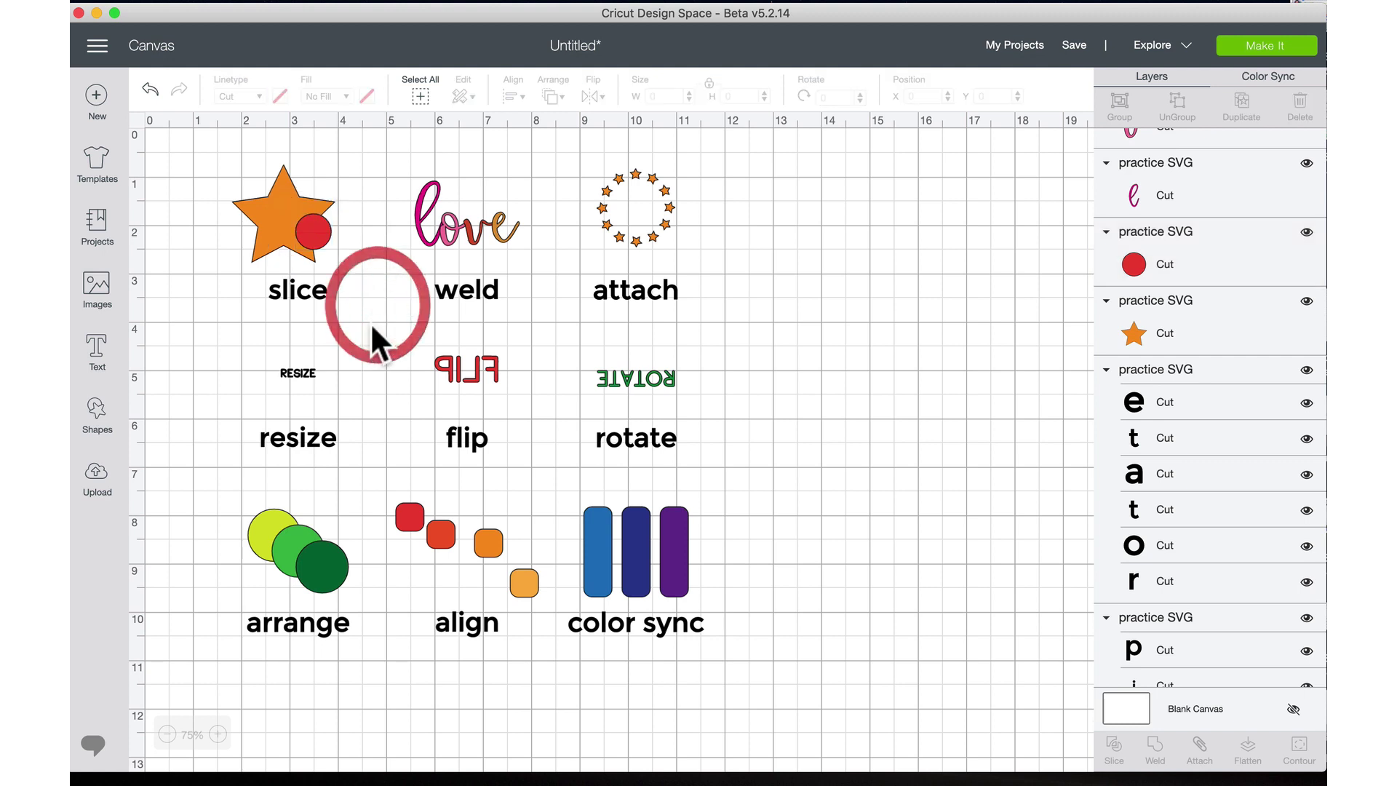
pyautogui.moveTo(207, 154); pyautogui.dragTo(360, 274)
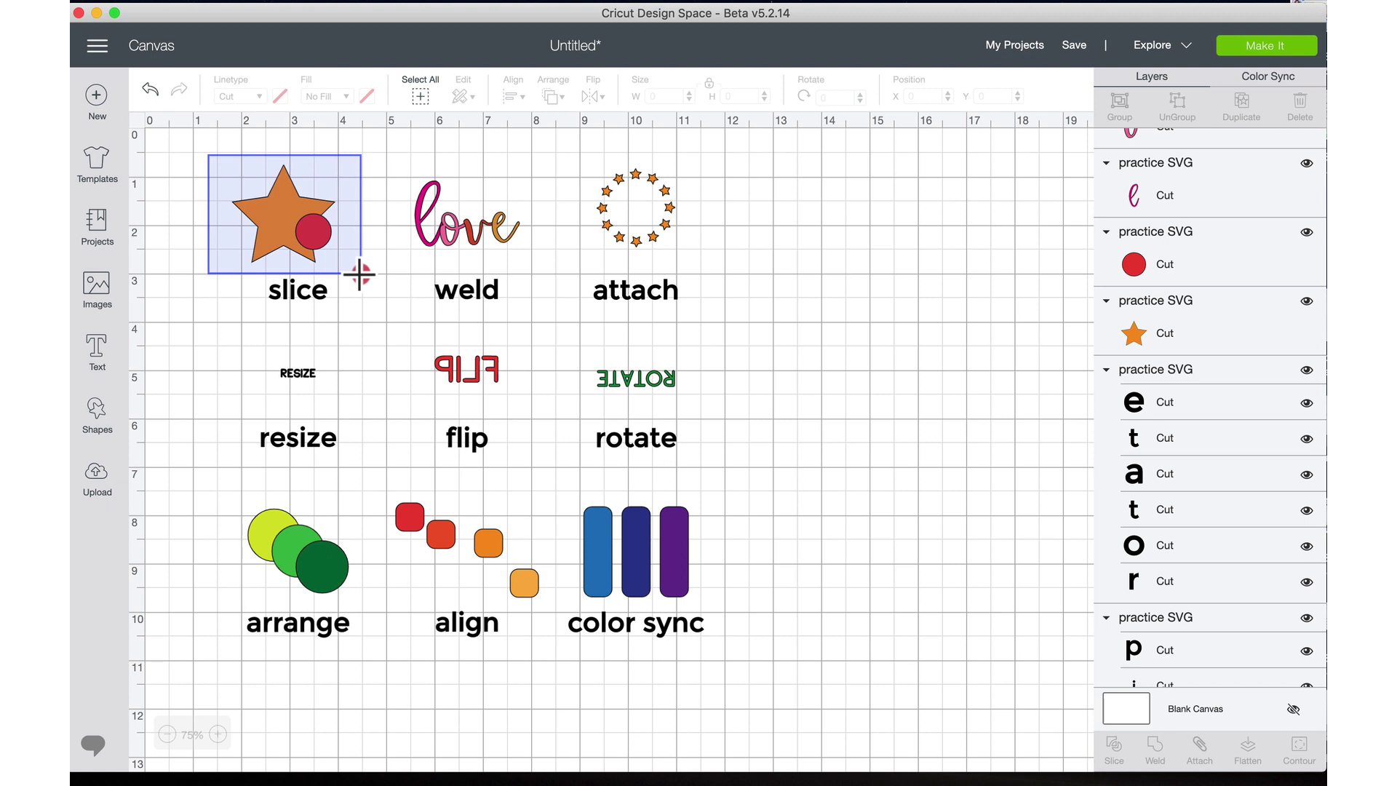
pyautogui.moveTo(361, 275); pyautogui.dragTo(360, 271)
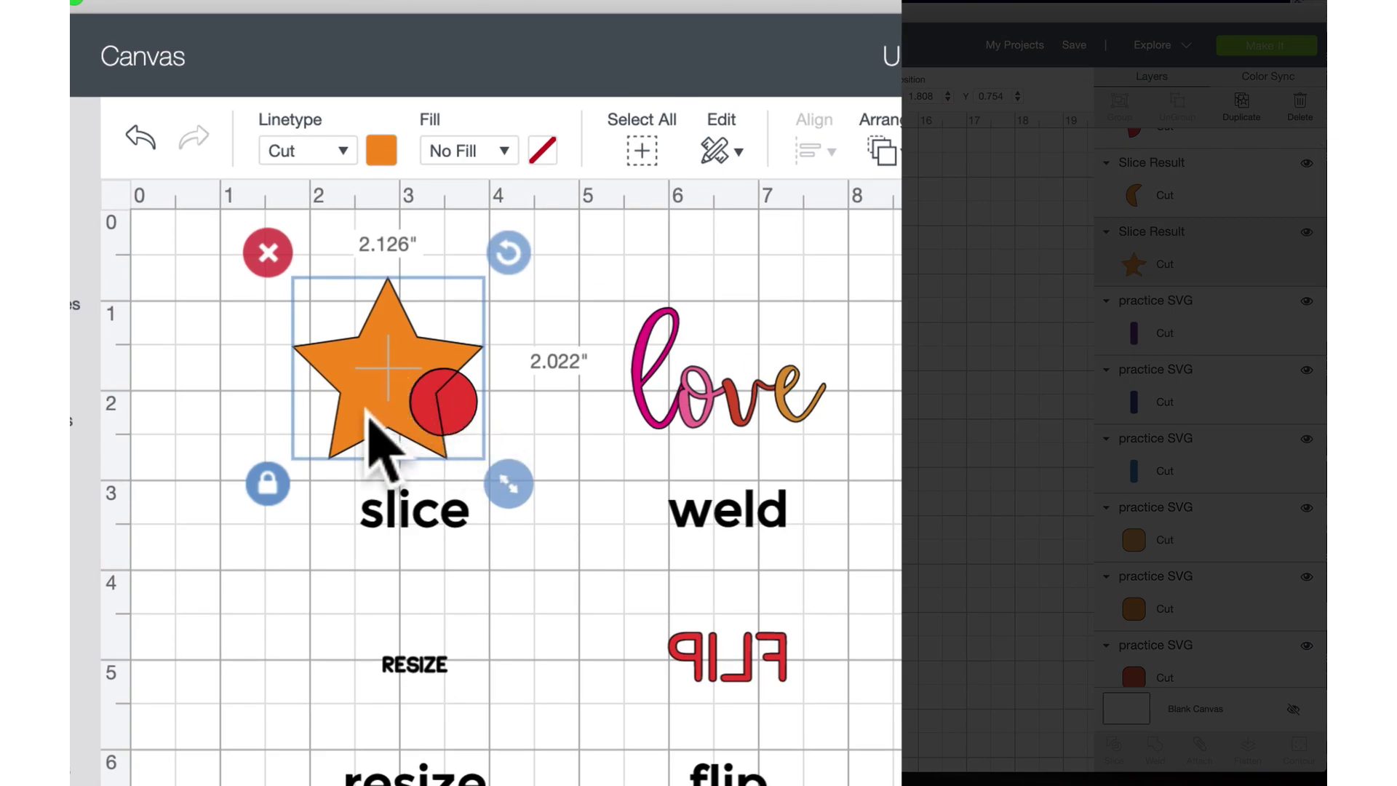
pyautogui.moveTo(366, 418); pyautogui.dragTo(320, 399)
pyautogui.moveTo(466, 400); pyautogui.dragTo(457, 407)
pyautogui.click(531, 287)
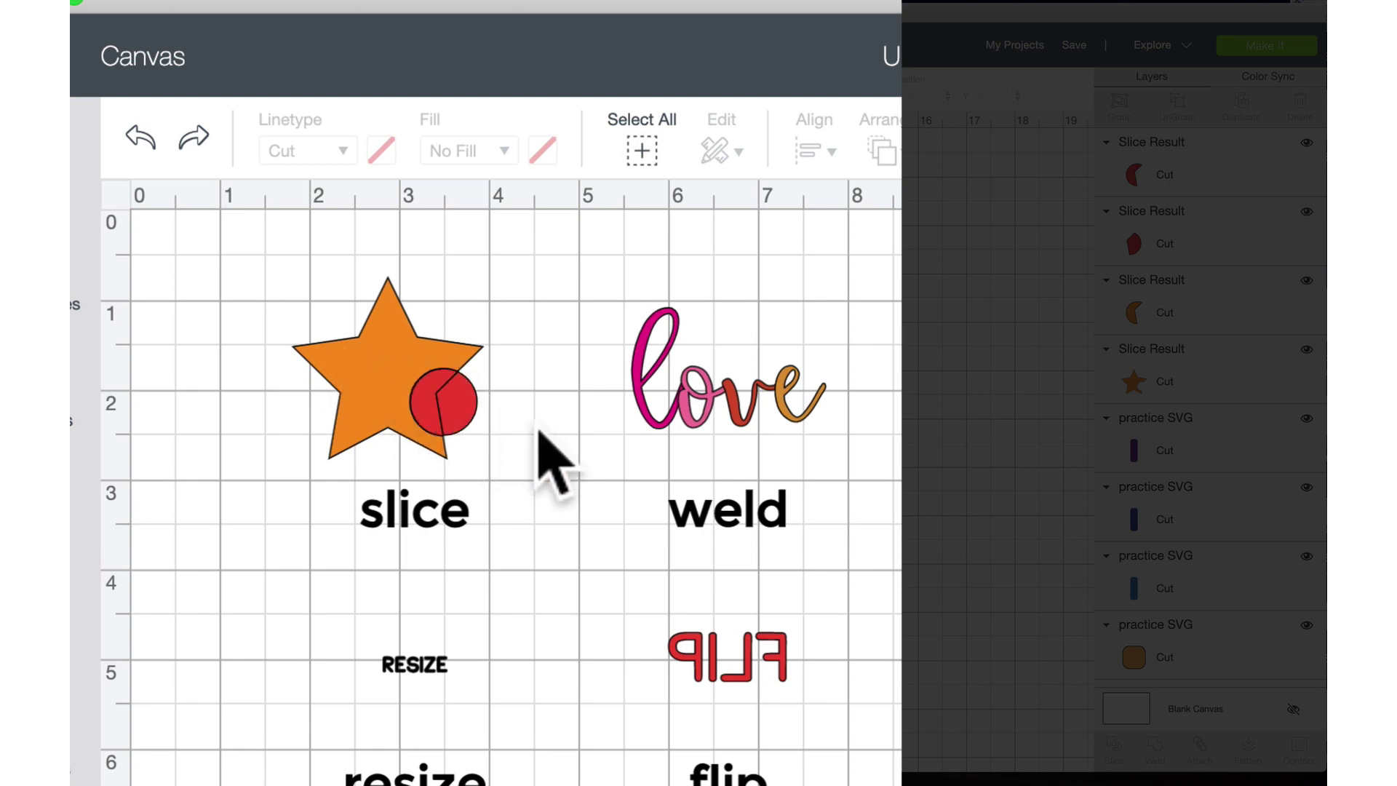
# - Pull the sliced red and orange circle pieces and the cut star apart from one another
pyautogui.click(479, 409)
pyautogui.moveTo(479, 408); pyautogui.dragTo(527, 421)
pyautogui.moveTo(360, 389); pyautogui.dragTo(300, 355)
pyautogui.click(545, 375)
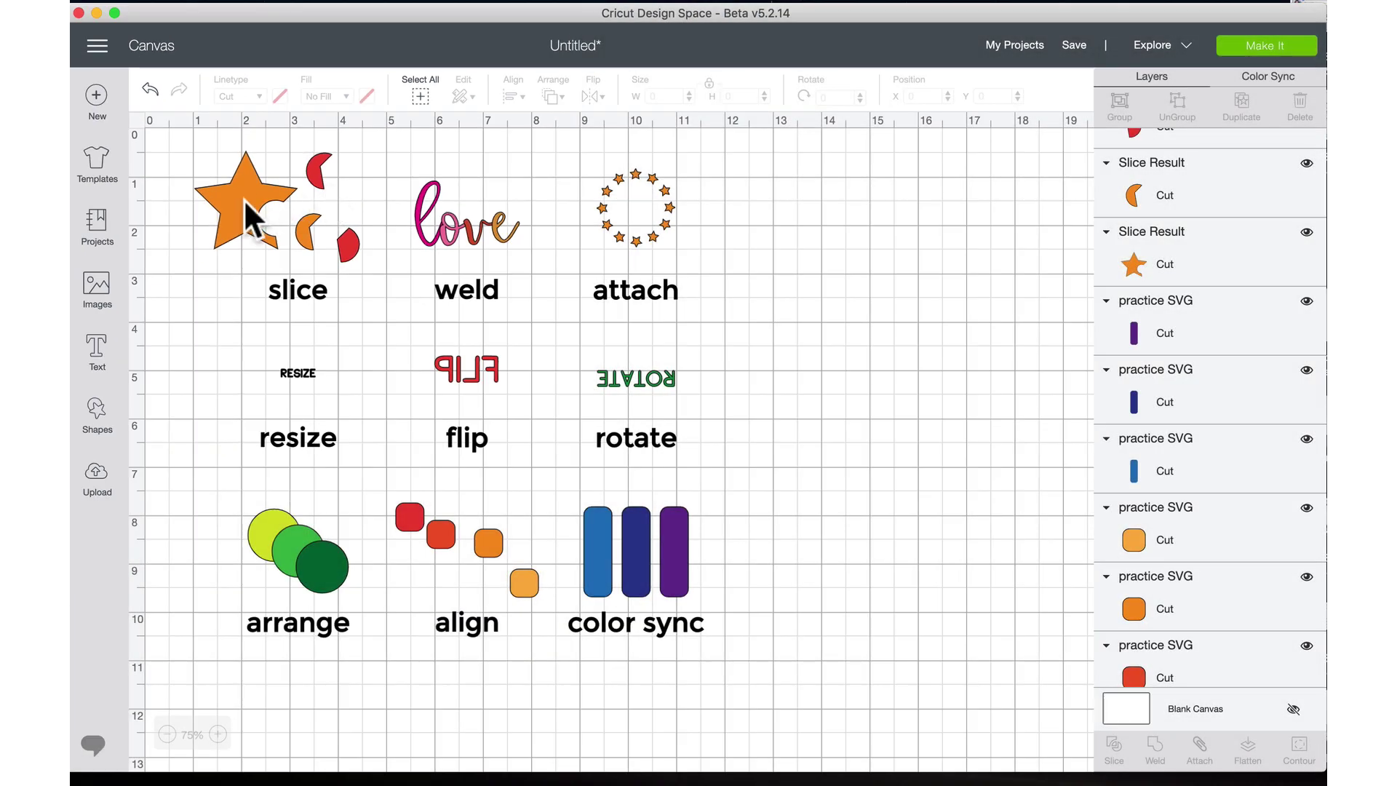
# - Move the star and its sliced pieces close together above the "slice" label, keeping the cut-outs distinguishable
pyautogui.moveTo(337, 352); pyautogui.dragTo(370, 360)
pyautogui.moveTo(273, 208); pyautogui.dragTo(330, 233)
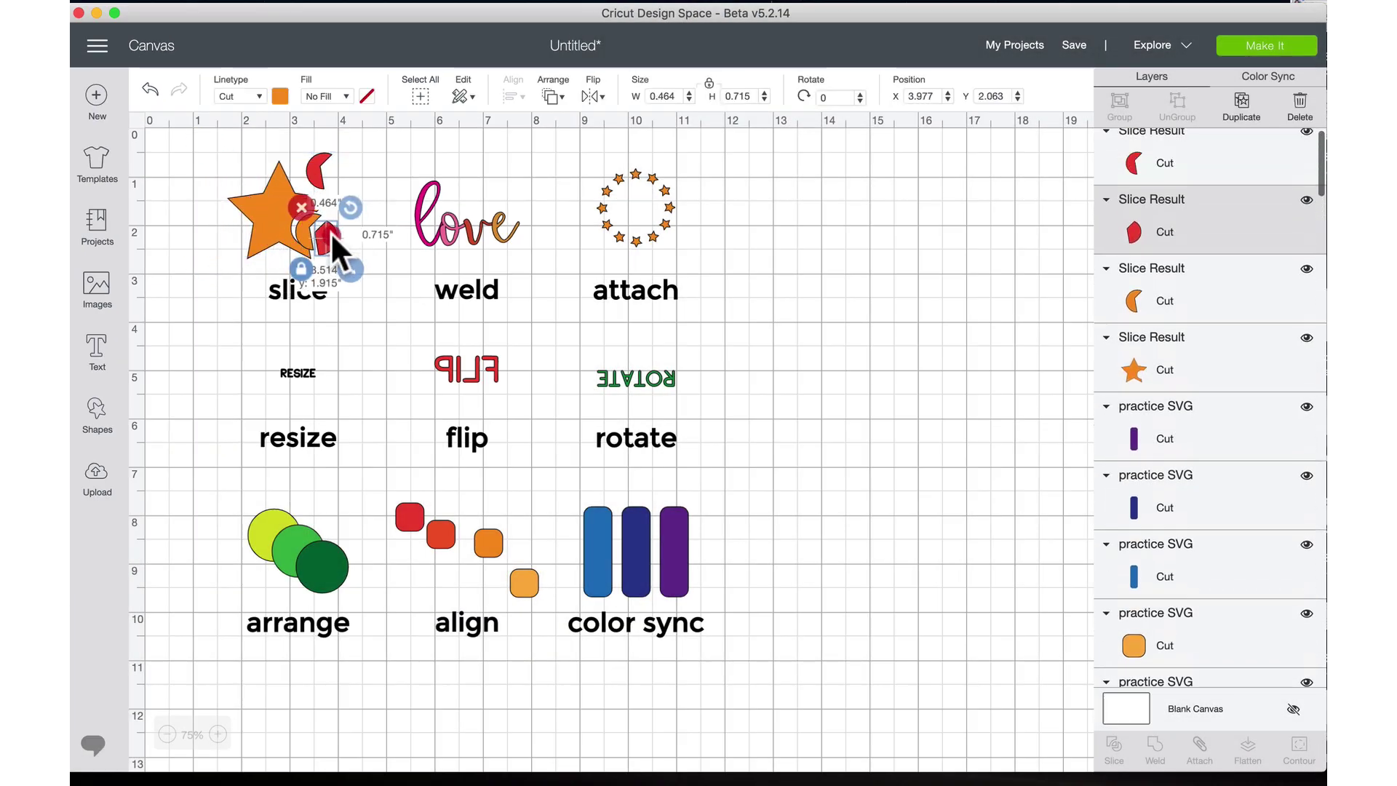
pyautogui.moveTo(317, 162)
pyautogui.mouseDown()
pyautogui.moveTo(311, 206)
pyautogui.moveTo(326, 167)
pyautogui.moveTo(306, 162)
pyautogui.mouseUp()
pyautogui.click(361, 195)
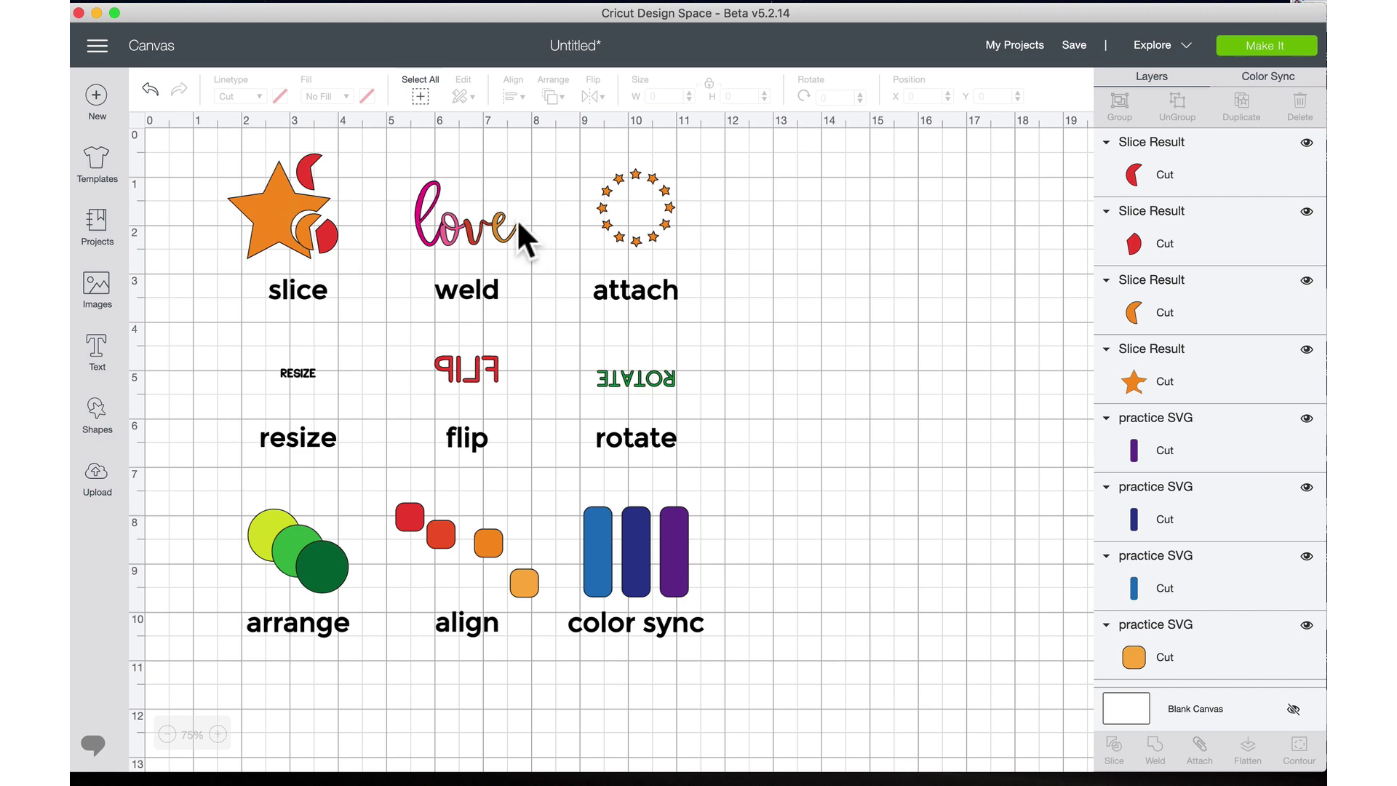
# - Examine the separate l, o, v and e letters of the word "love" up close, selecting each one
pyautogui.click(218, 735)
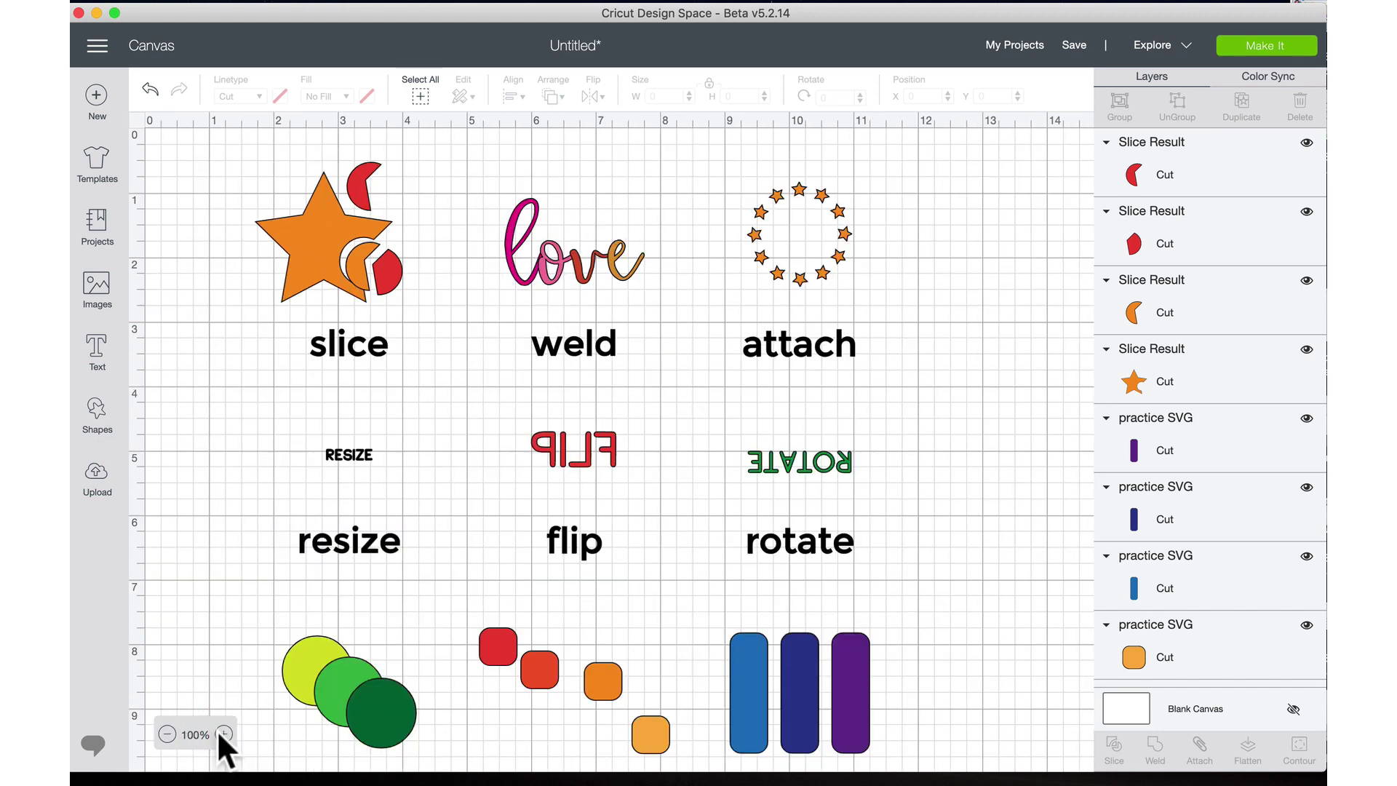
pyautogui.click(218, 732)
pyautogui.click(218, 732)
pyautogui.click(218, 732)
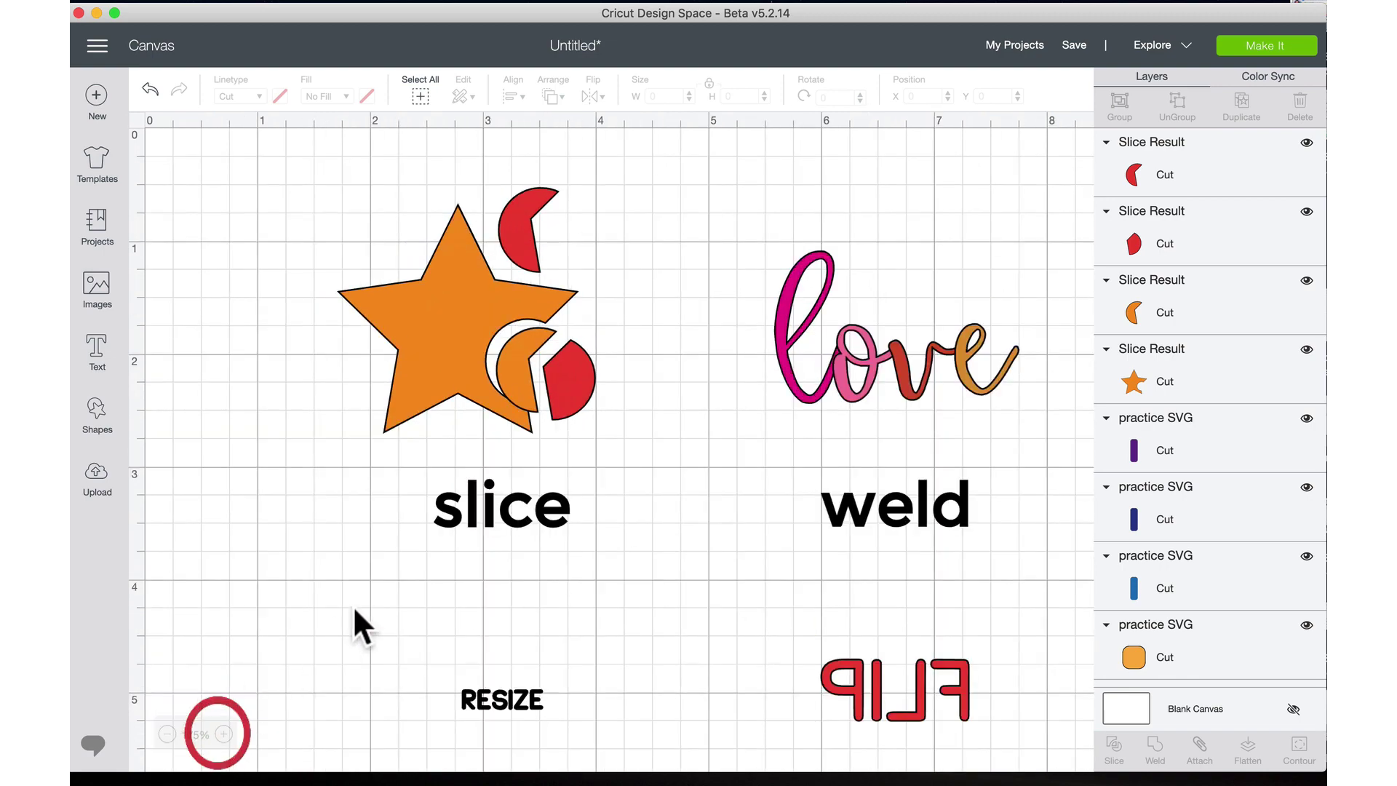
pyautogui.hscroll(10, 351, 607)
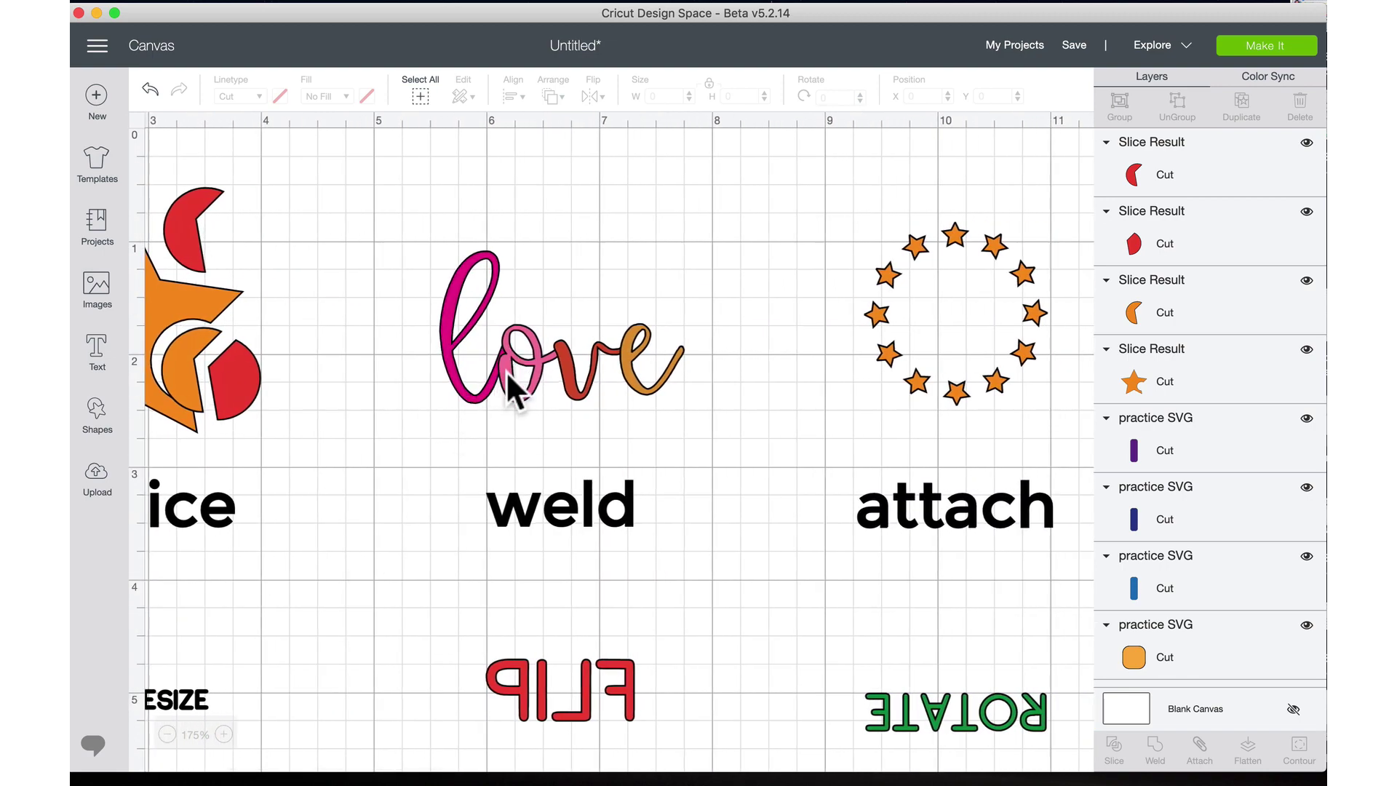
pyautogui.click(466, 398)
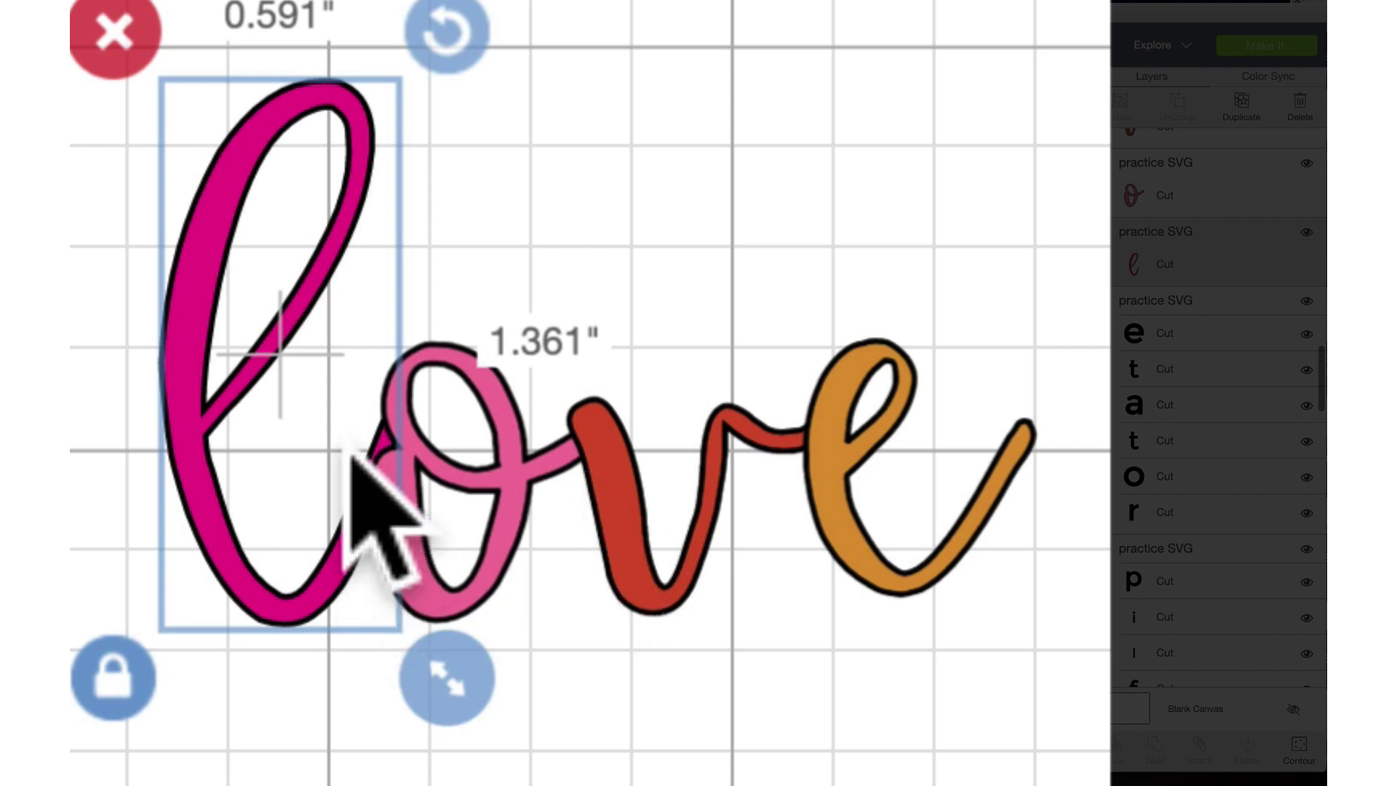
pyautogui.click(476, 487)
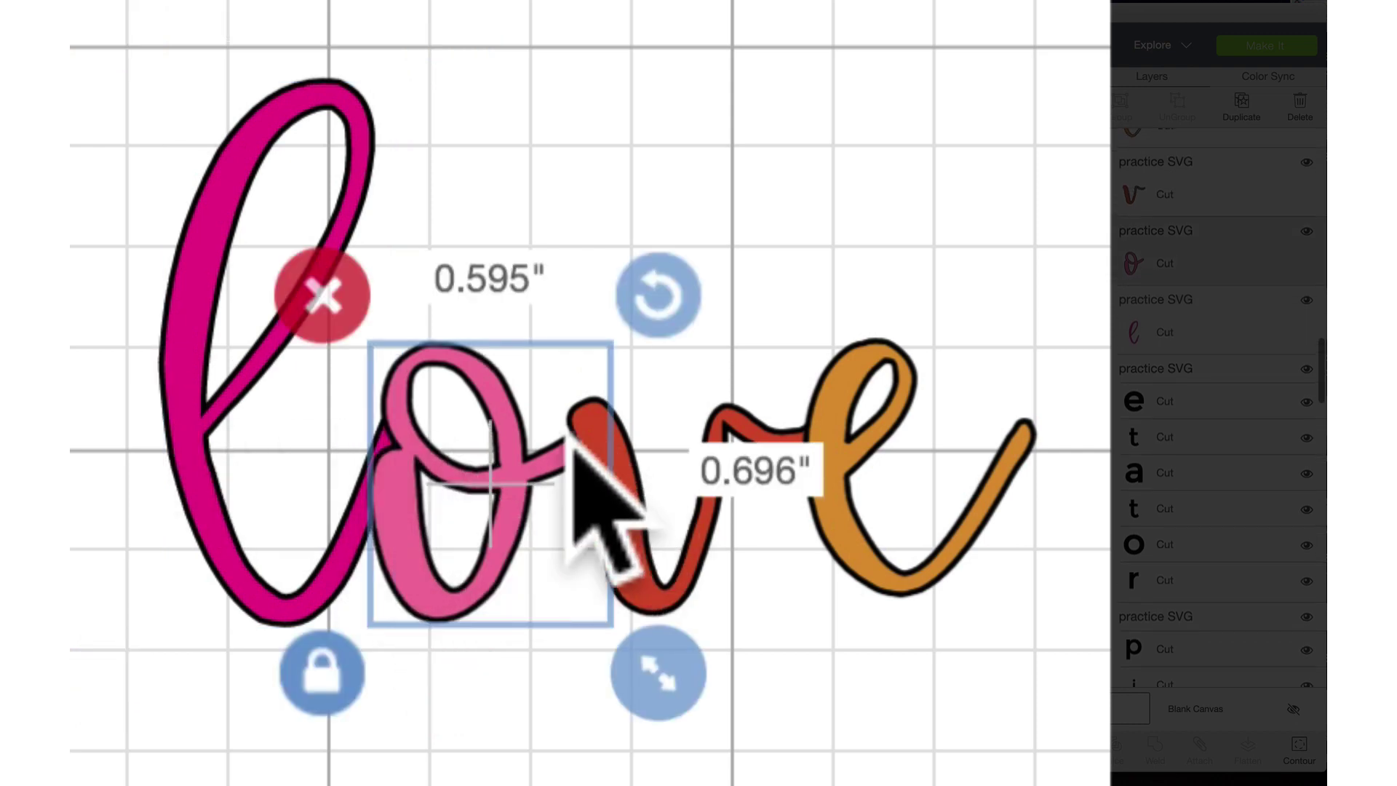
pyautogui.click(737, 481)
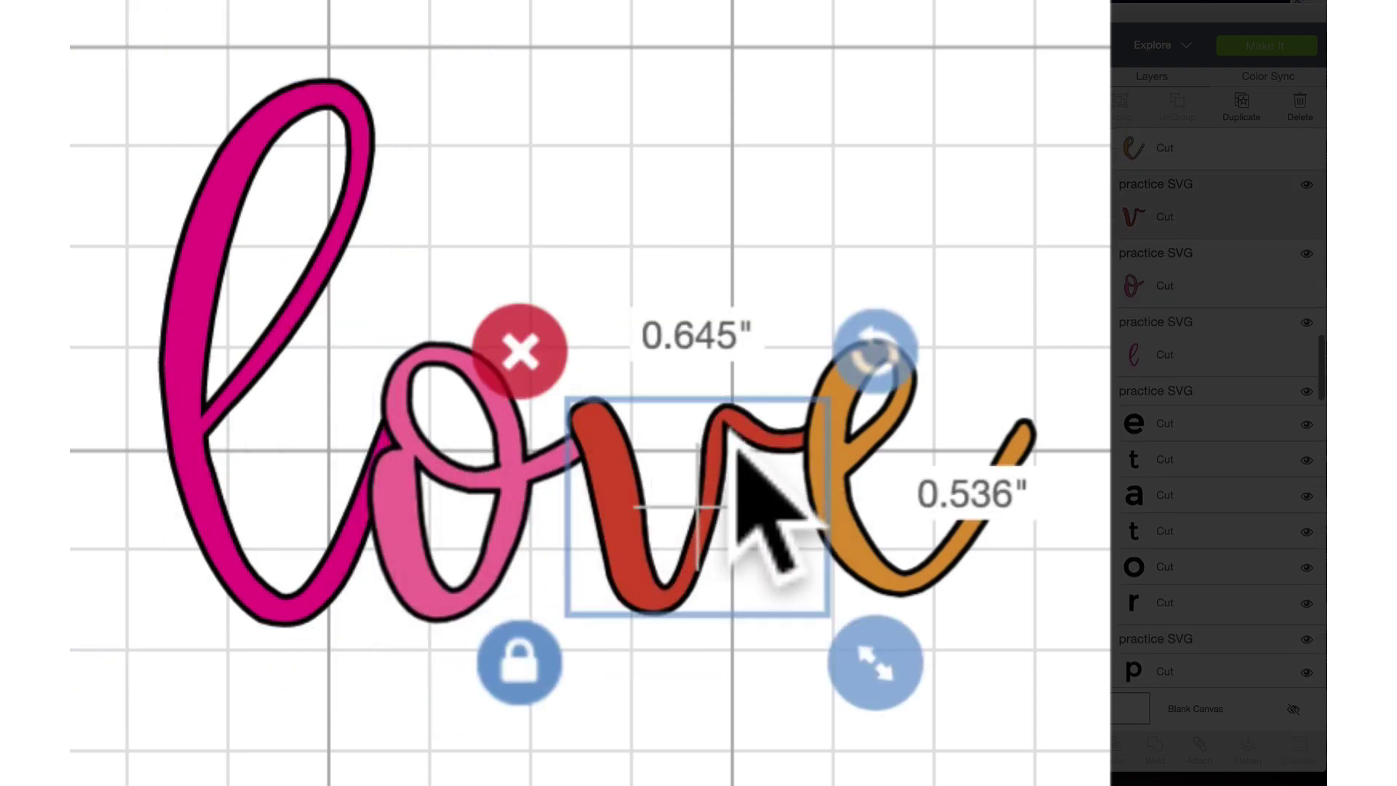
pyautogui.click(860, 538)
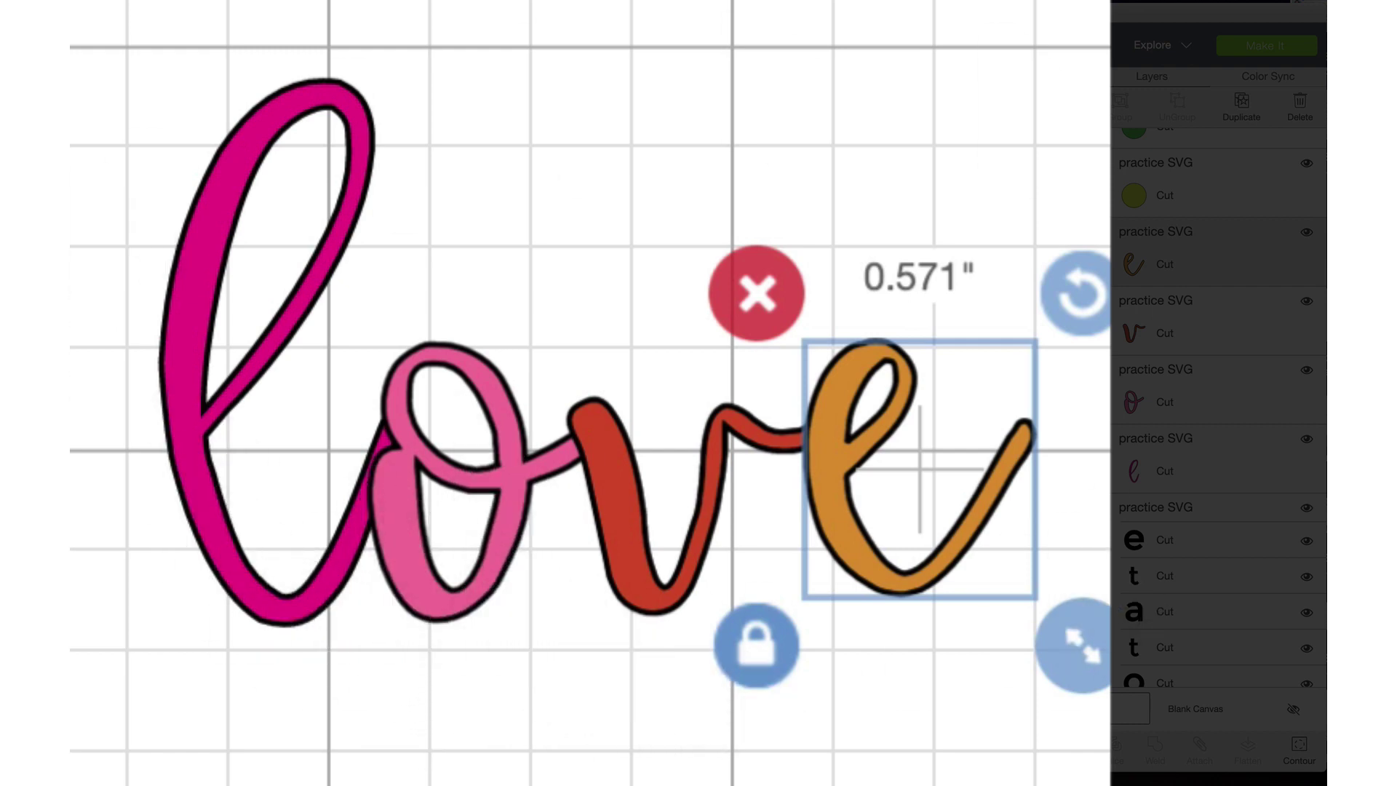
pyautogui.press('Escape')
pyautogui.scroll(-10, 1217, 407)
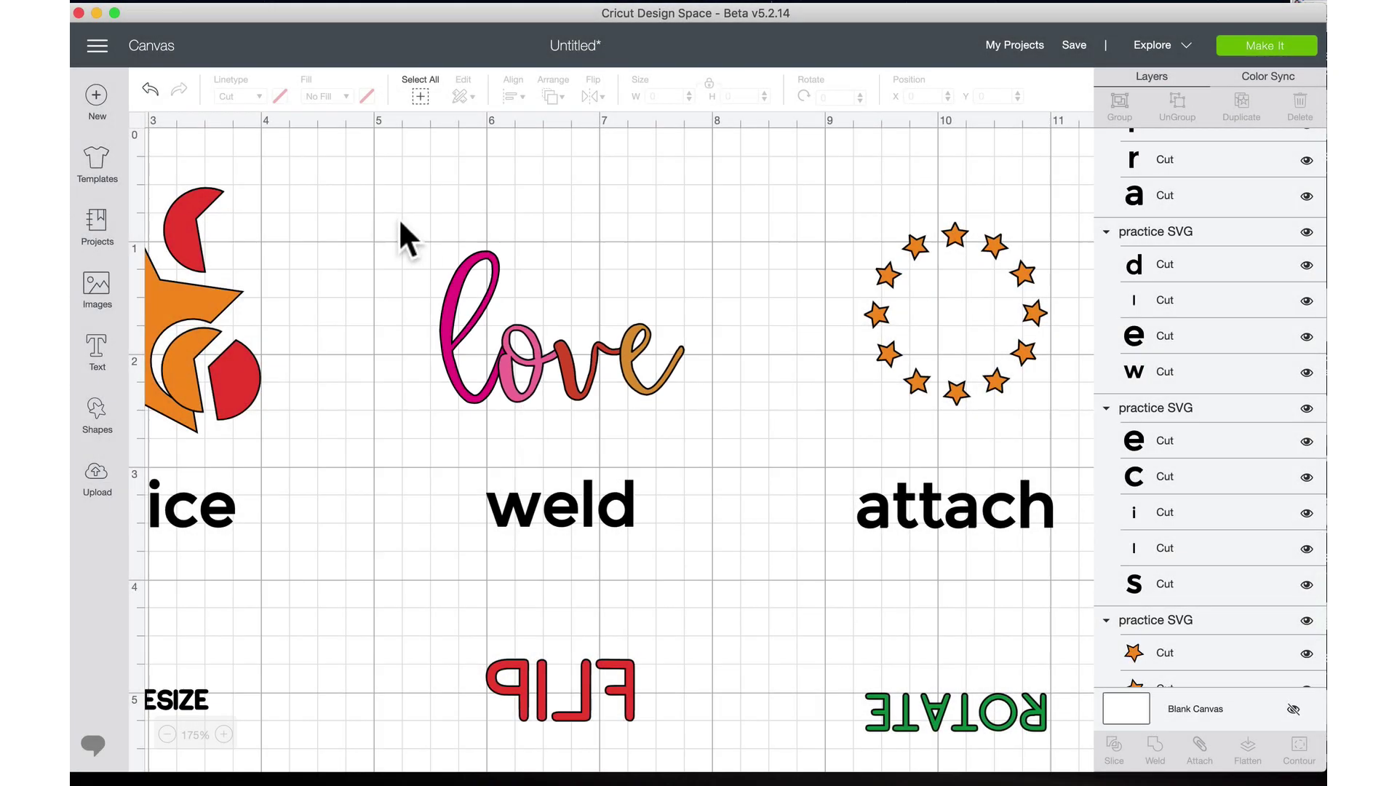
# - Weld the four letters of "love" into a single shape and check that it selects as one piece
pyautogui.moveTo(400, 219); pyautogui.dragTo(718, 447)
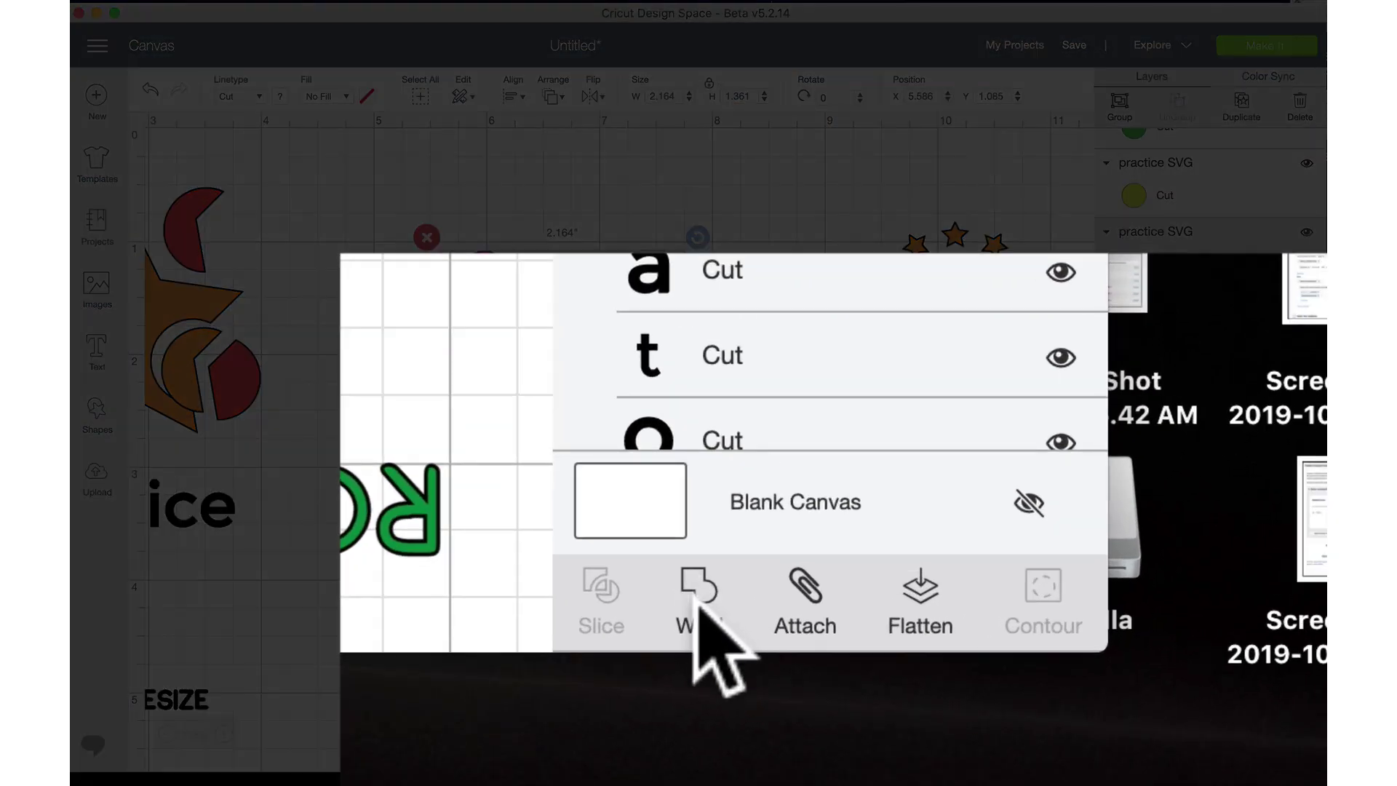
pyautogui.click(1155, 740)
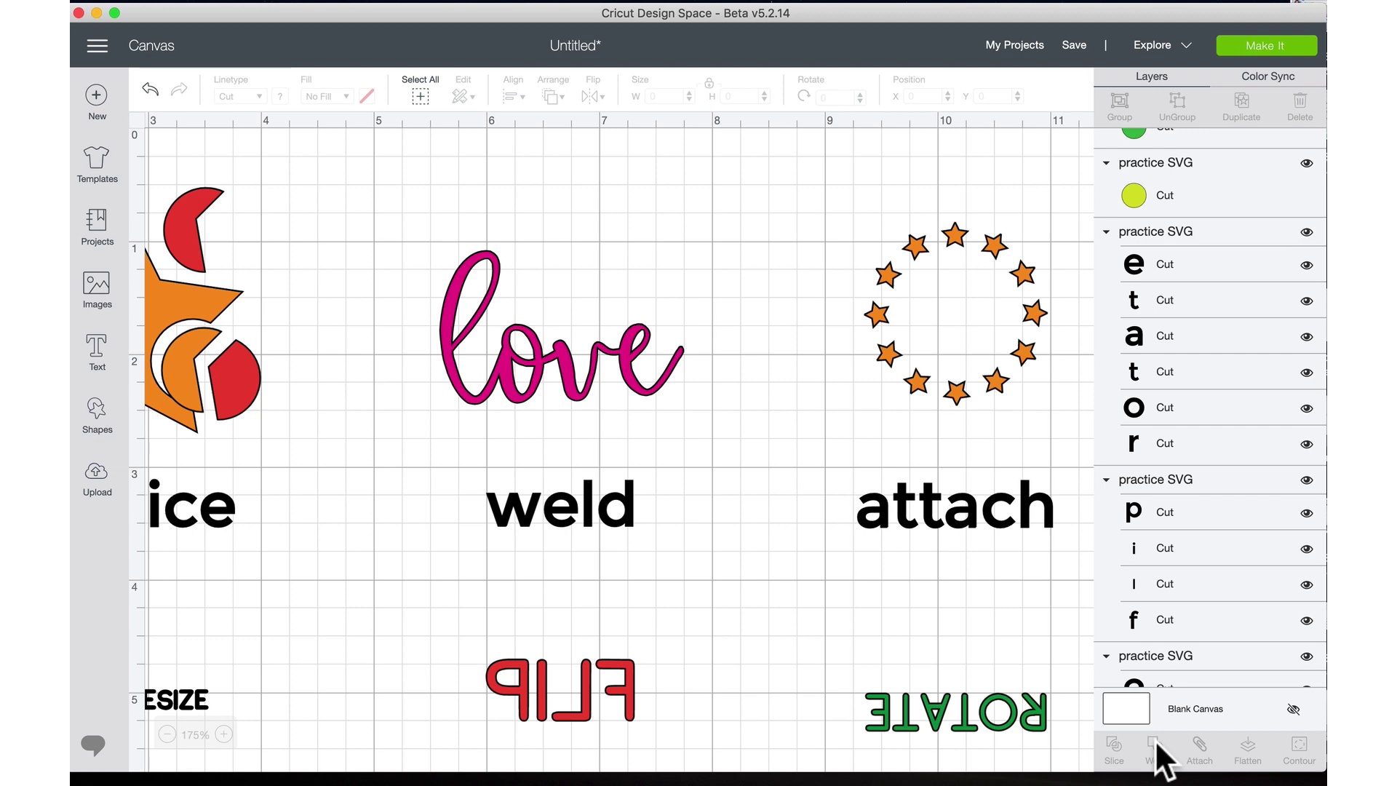
pyautogui.click(561, 369)
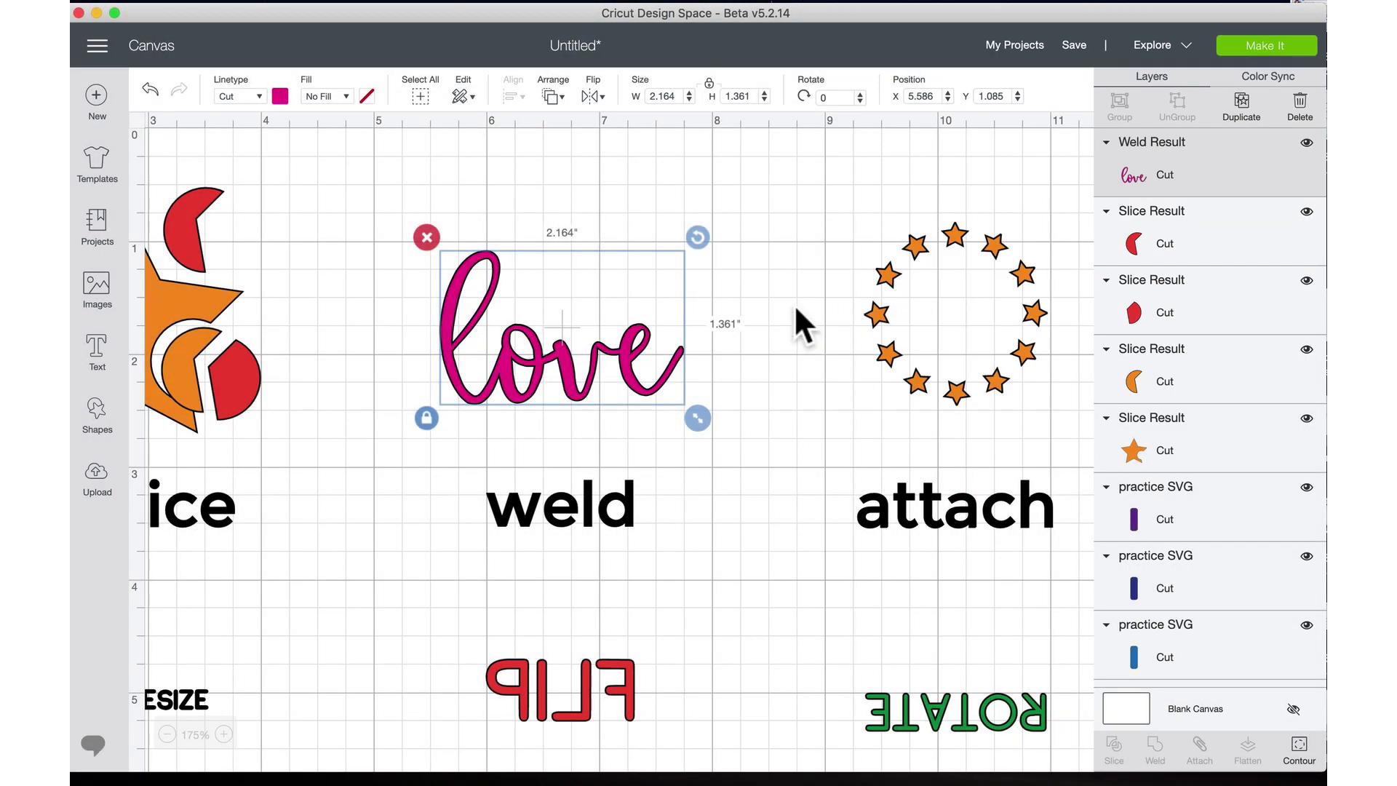
pyautogui.click(724, 386)
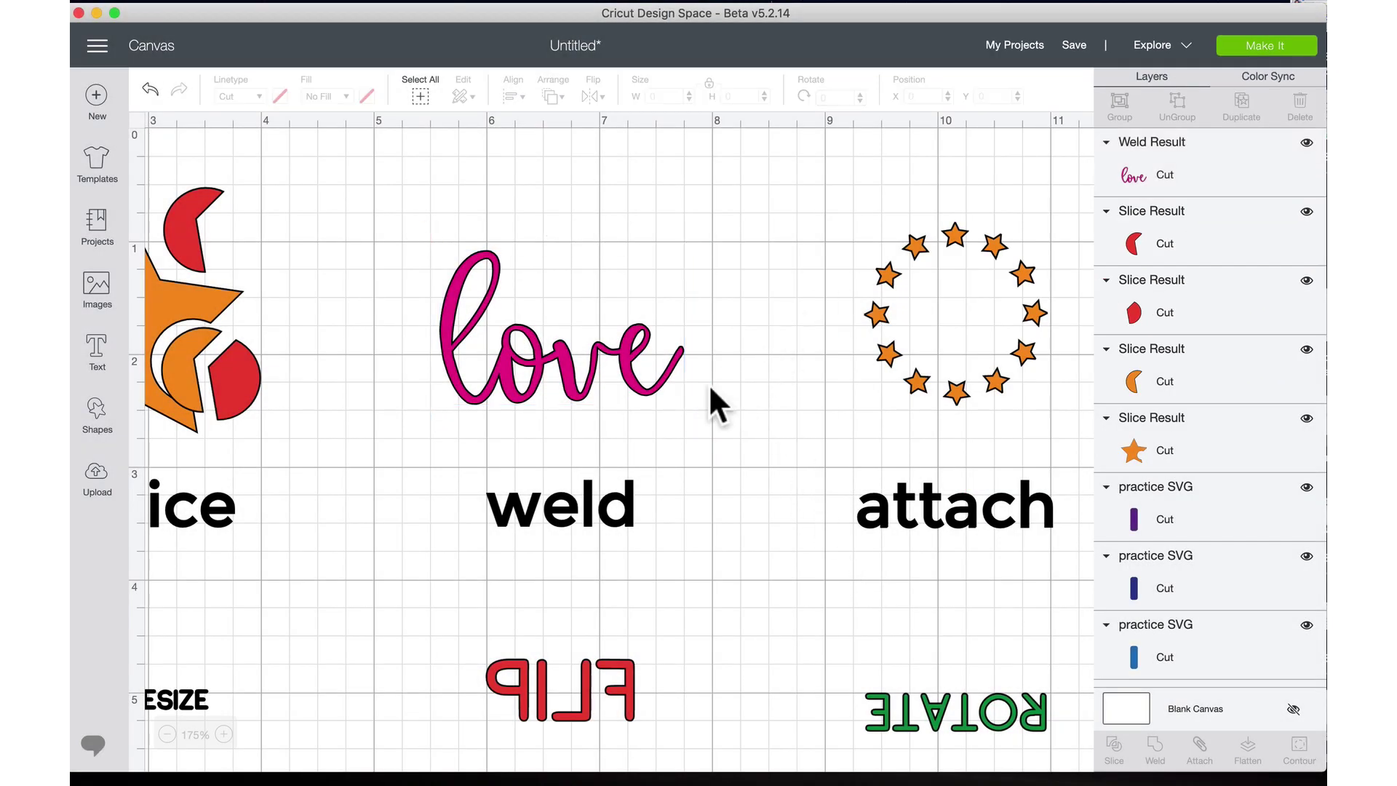
# - Shift the welded word "love" slightly to about X 5.46, Y 1.16
pyautogui.click(611, 360)
pyautogui.moveTo(622, 349); pyautogui.dragTo(622, 363)
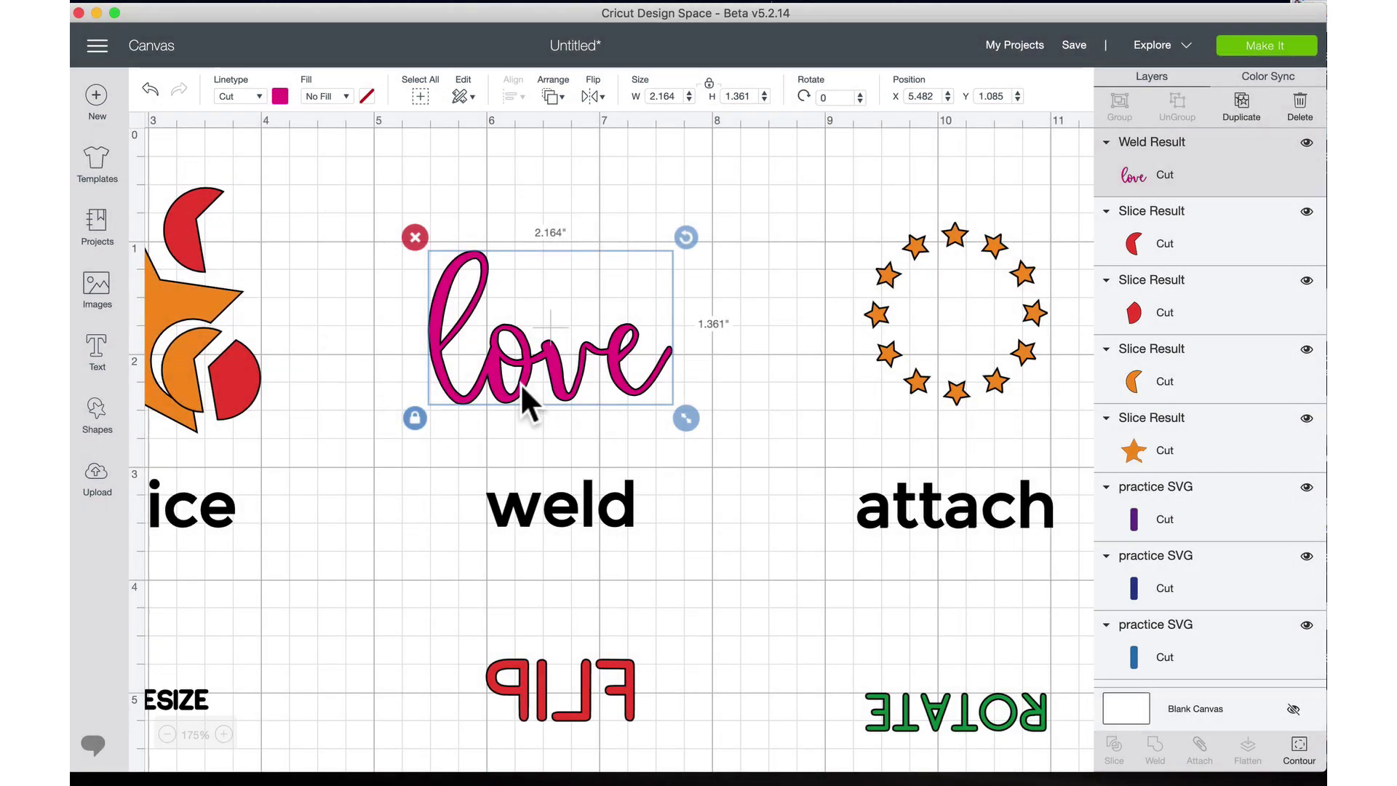
pyautogui.moveTo(520, 383); pyautogui.dragTo(518, 391)
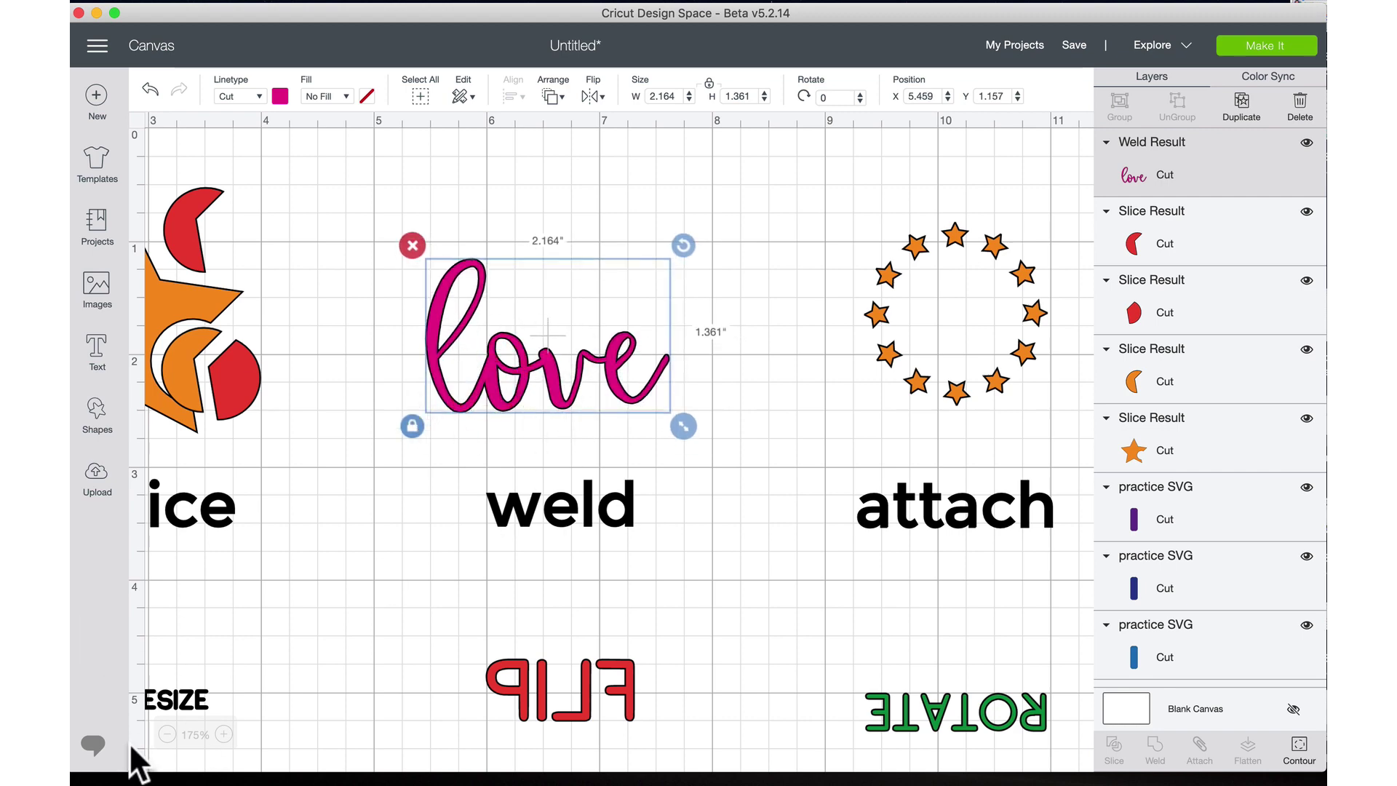
pyautogui.click(167, 734)
pyautogui.click(167, 734)
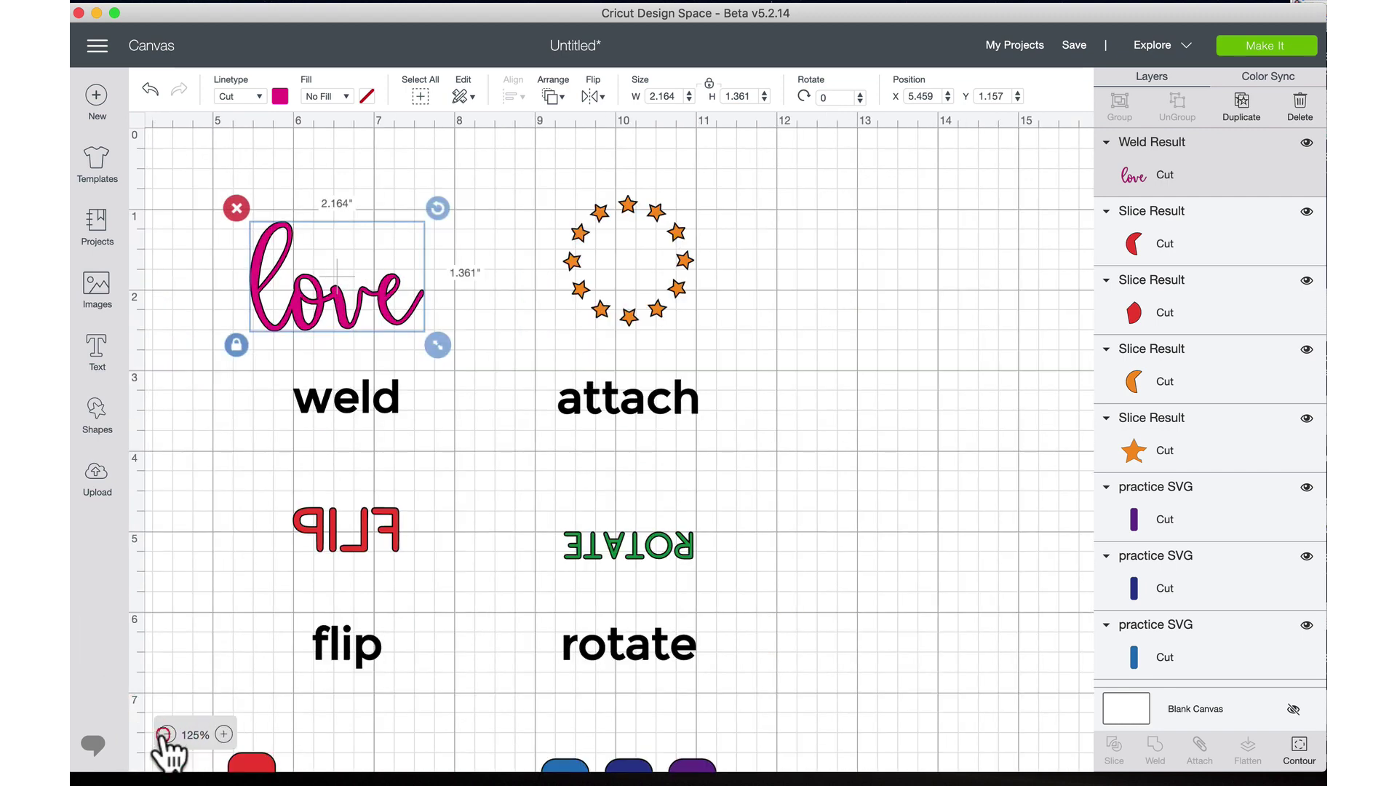
# - Select the circle of small stars above the "attach" label and examine its separate star layers
pyautogui.hscroll(-10, 213, 671)
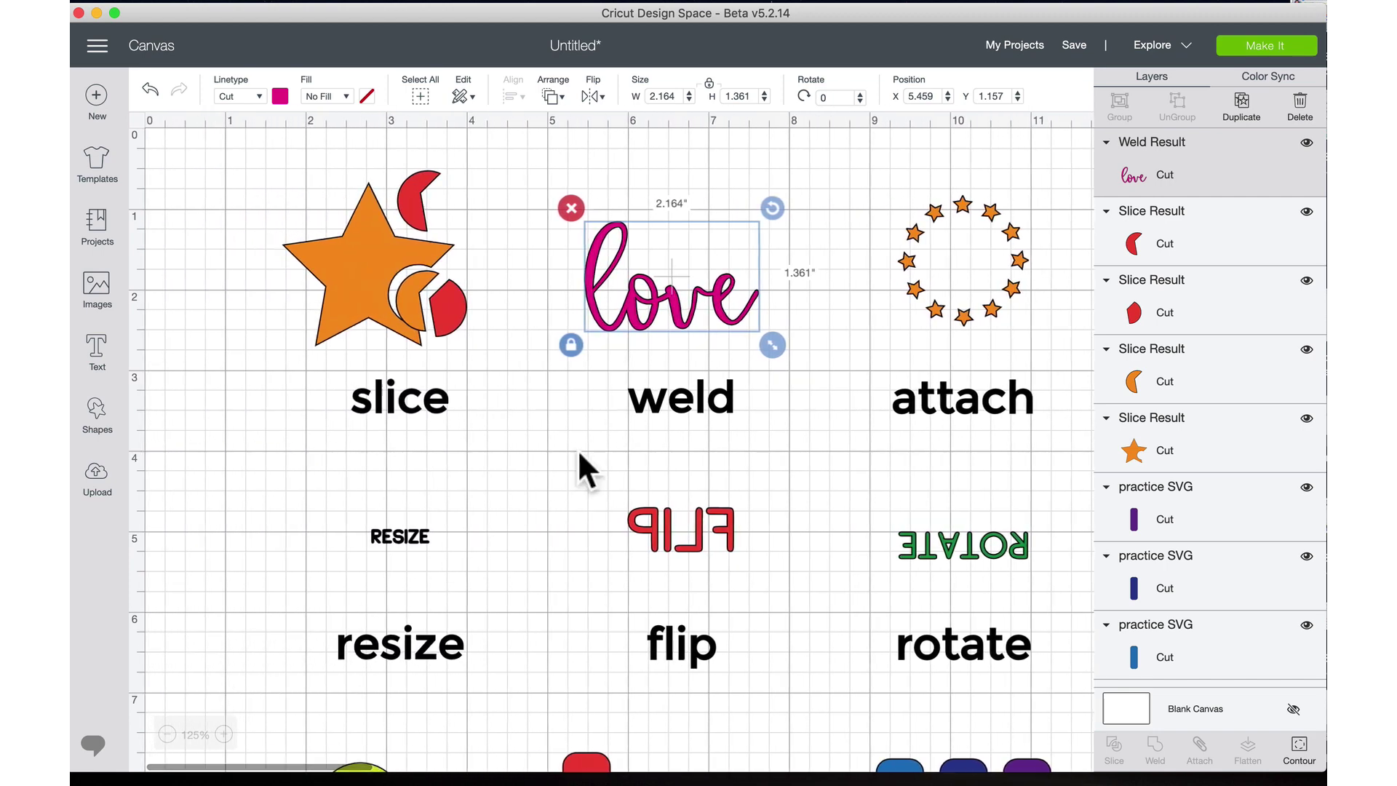
pyautogui.hscroll(4, 986, 351)
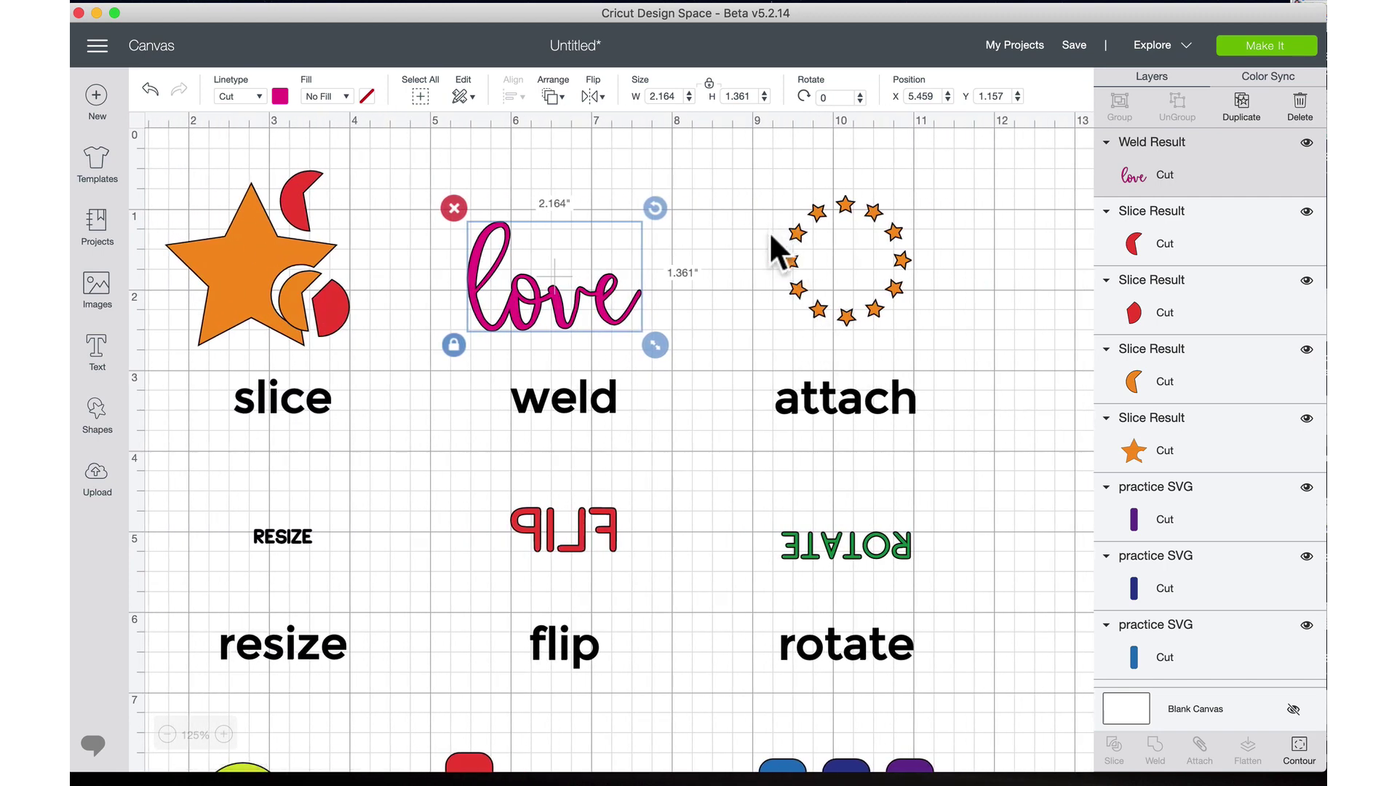
pyautogui.hscroll(3, 775, 244)
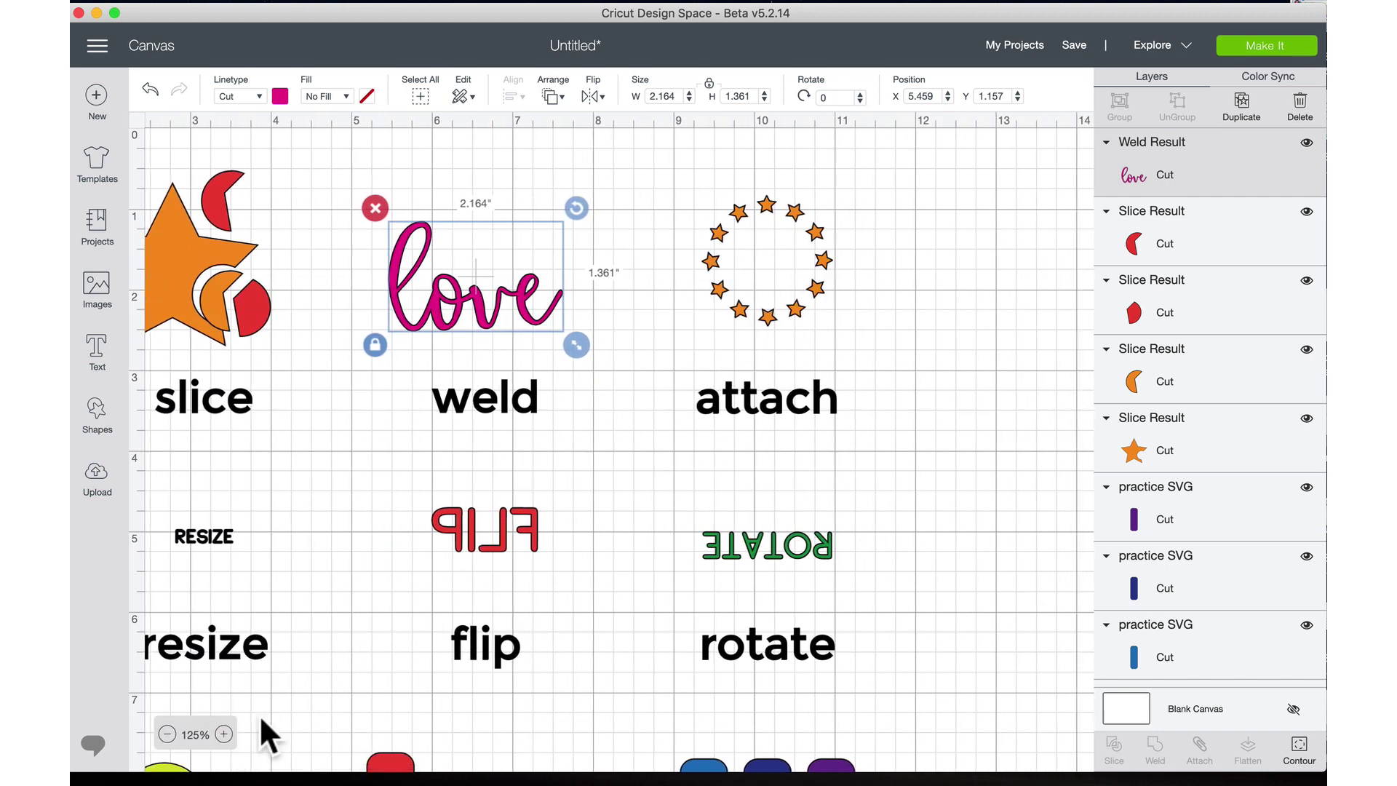
pyautogui.click(225, 734)
pyautogui.hscroll(3, 852, 447)
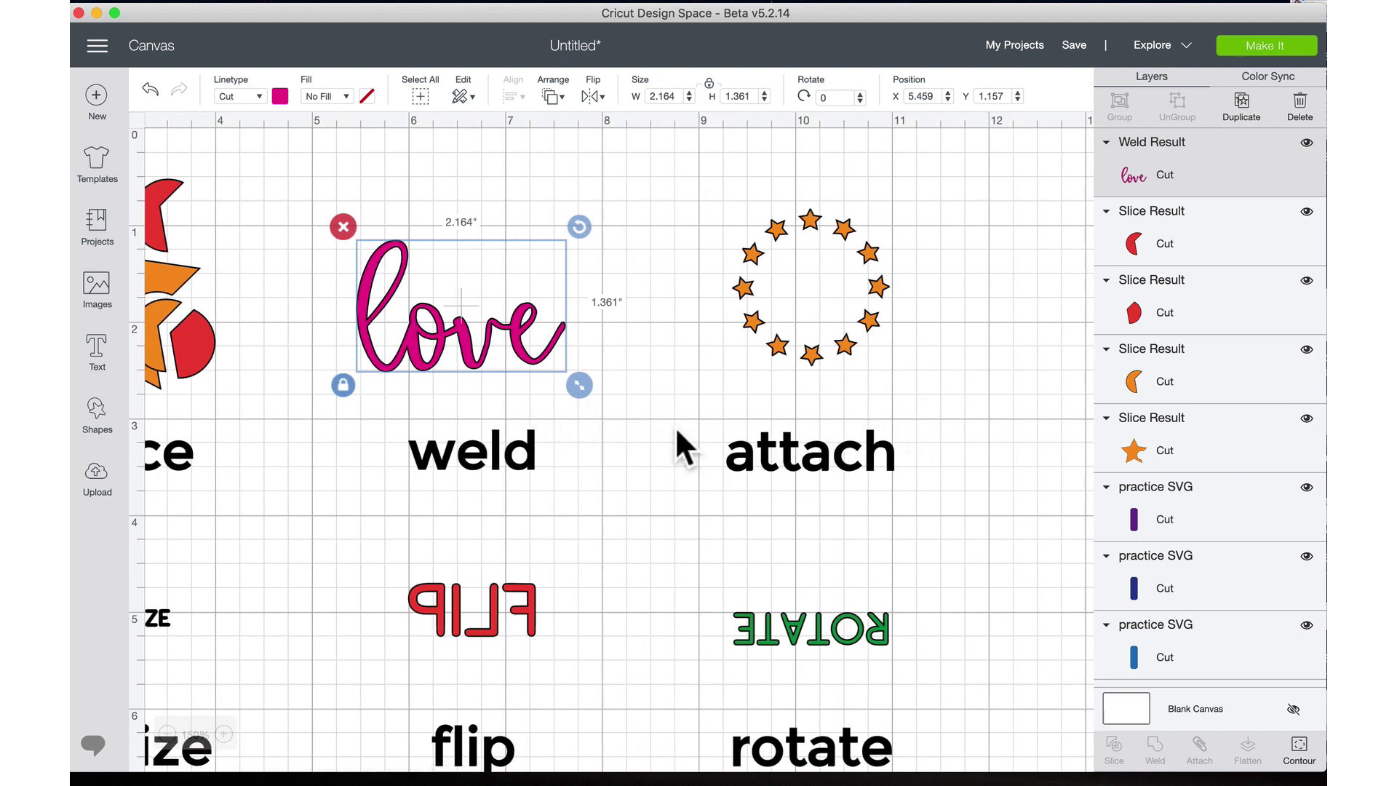
pyautogui.hscroll(3, 703, 400)
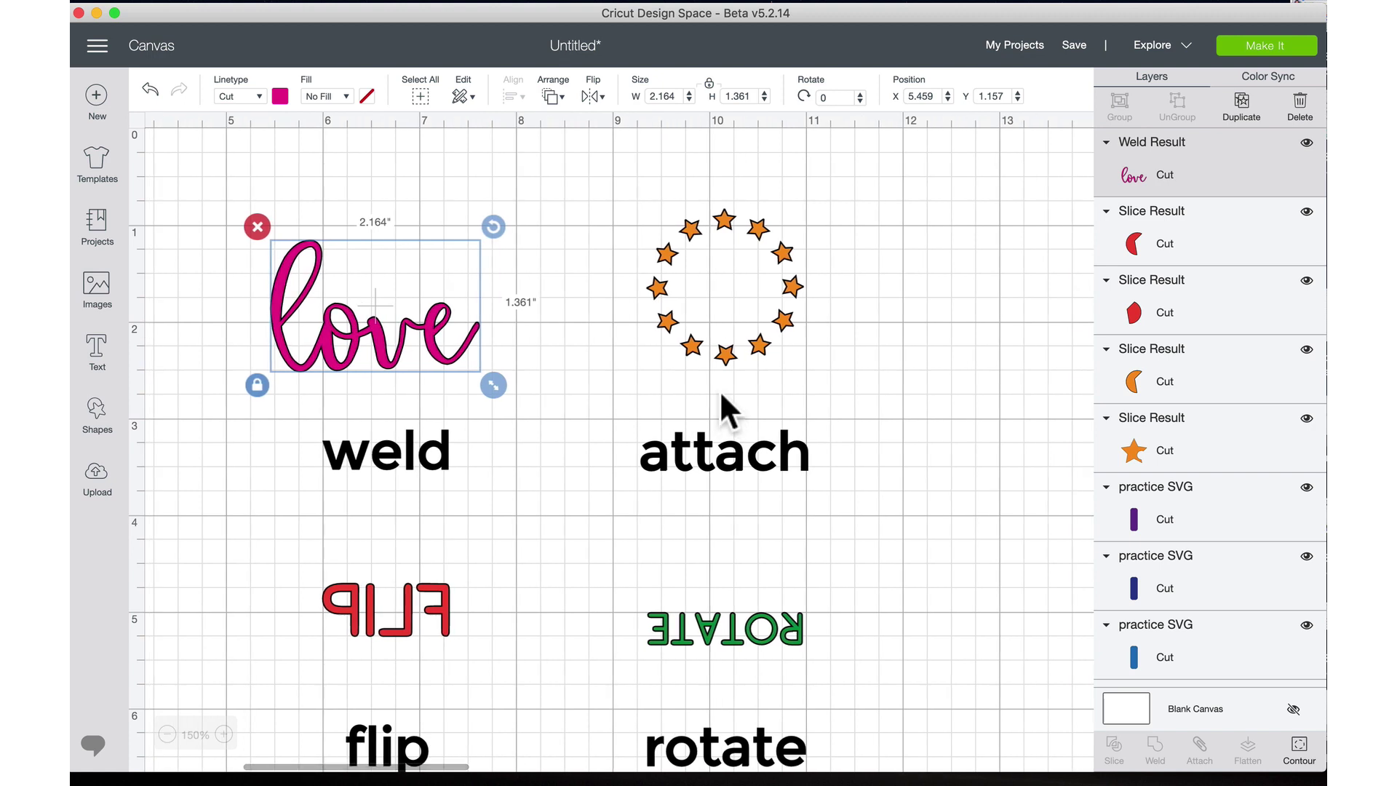
pyautogui.click(691, 226)
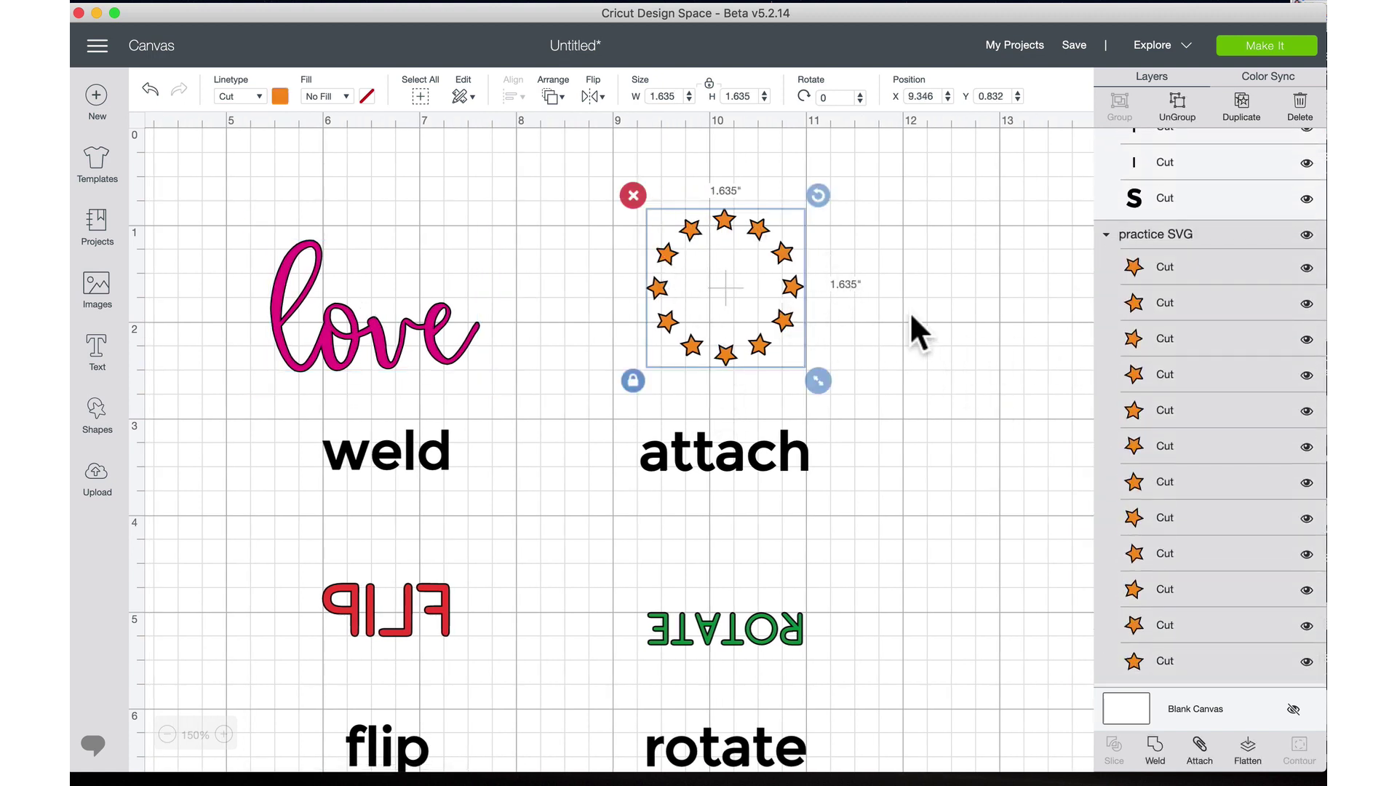
pyautogui.click(877, 195)
pyautogui.click(737, 223)
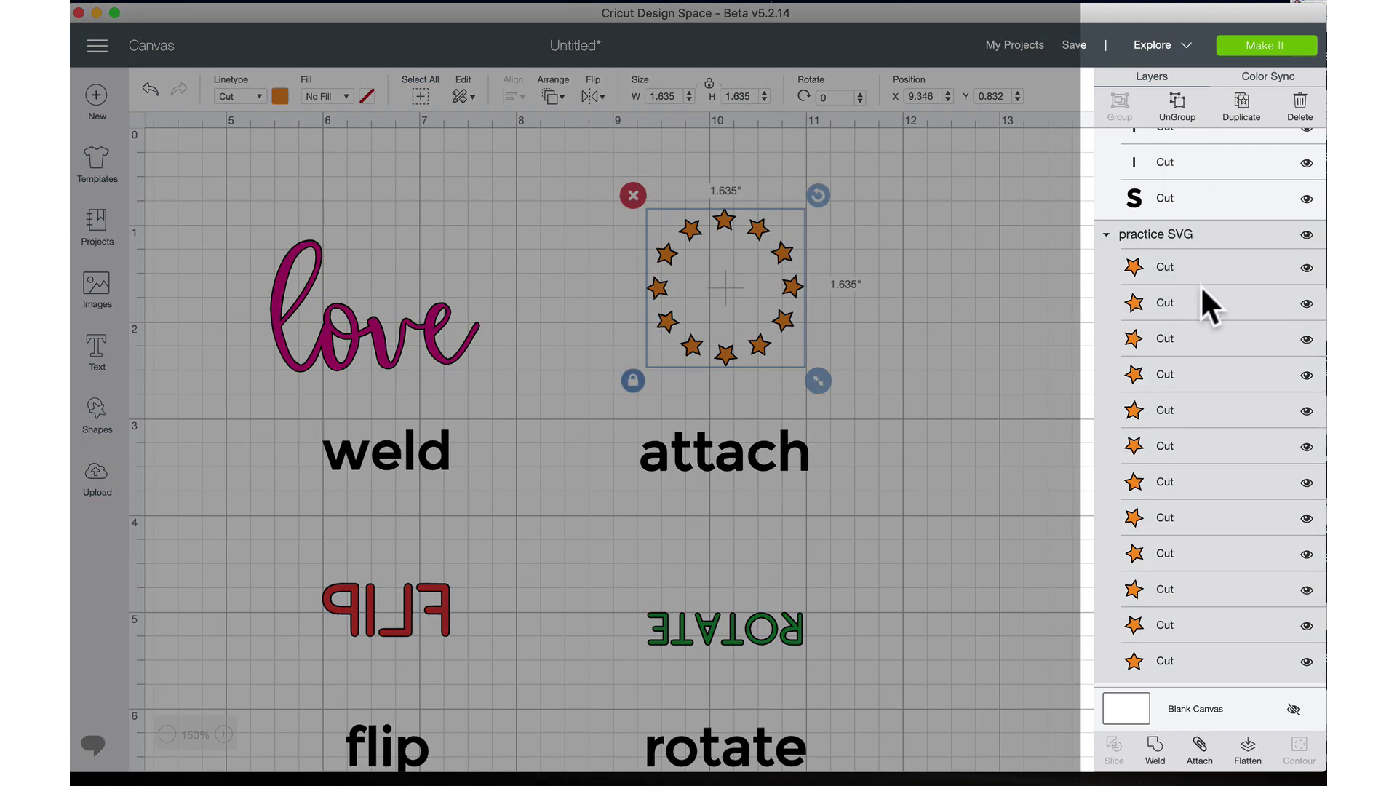
pyautogui.click(1194, 303)
pyautogui.hscroll(-8, 1194, 303)
pyautogui.hscroll(10, 800, 351)
pyautogui.hscroll(4, 833, 350)
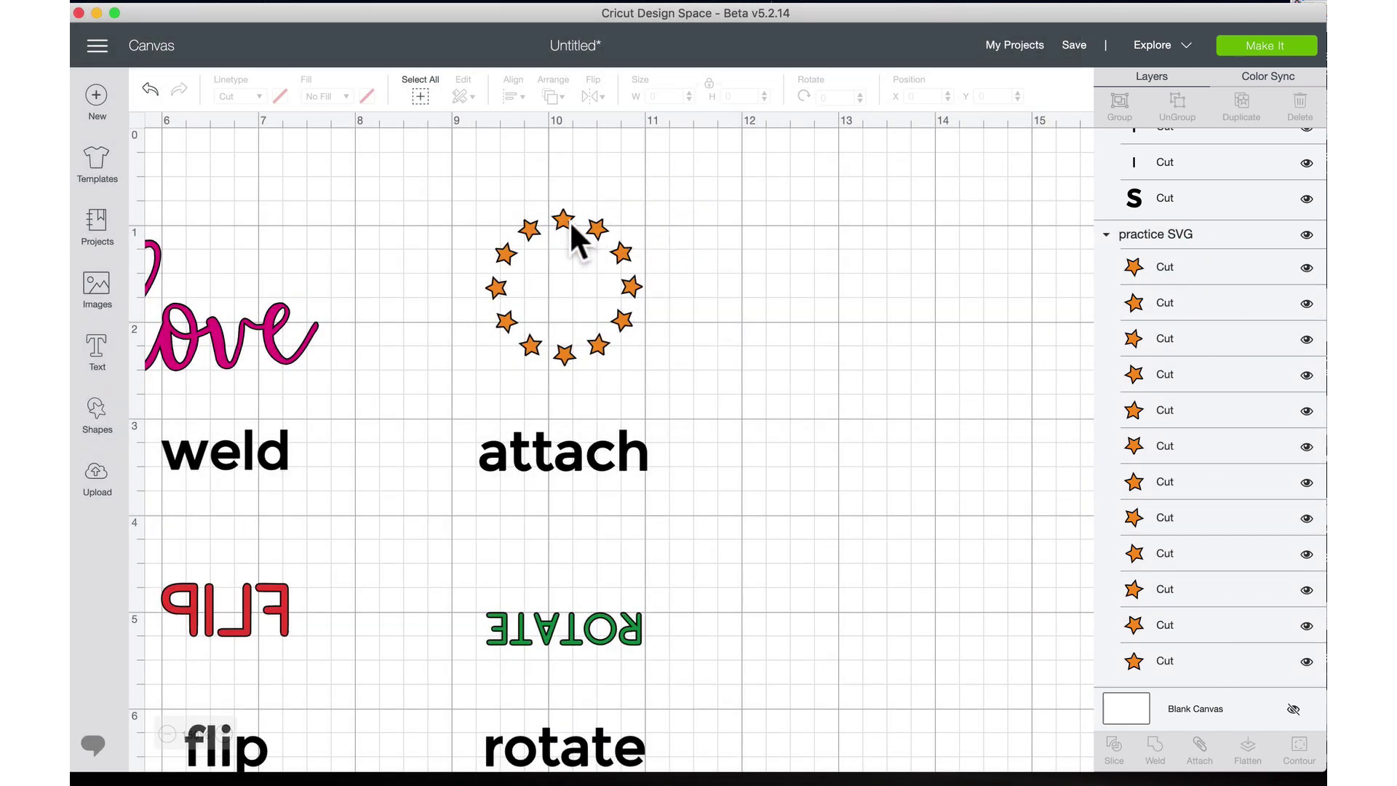
pyautogui.click(570, 220)
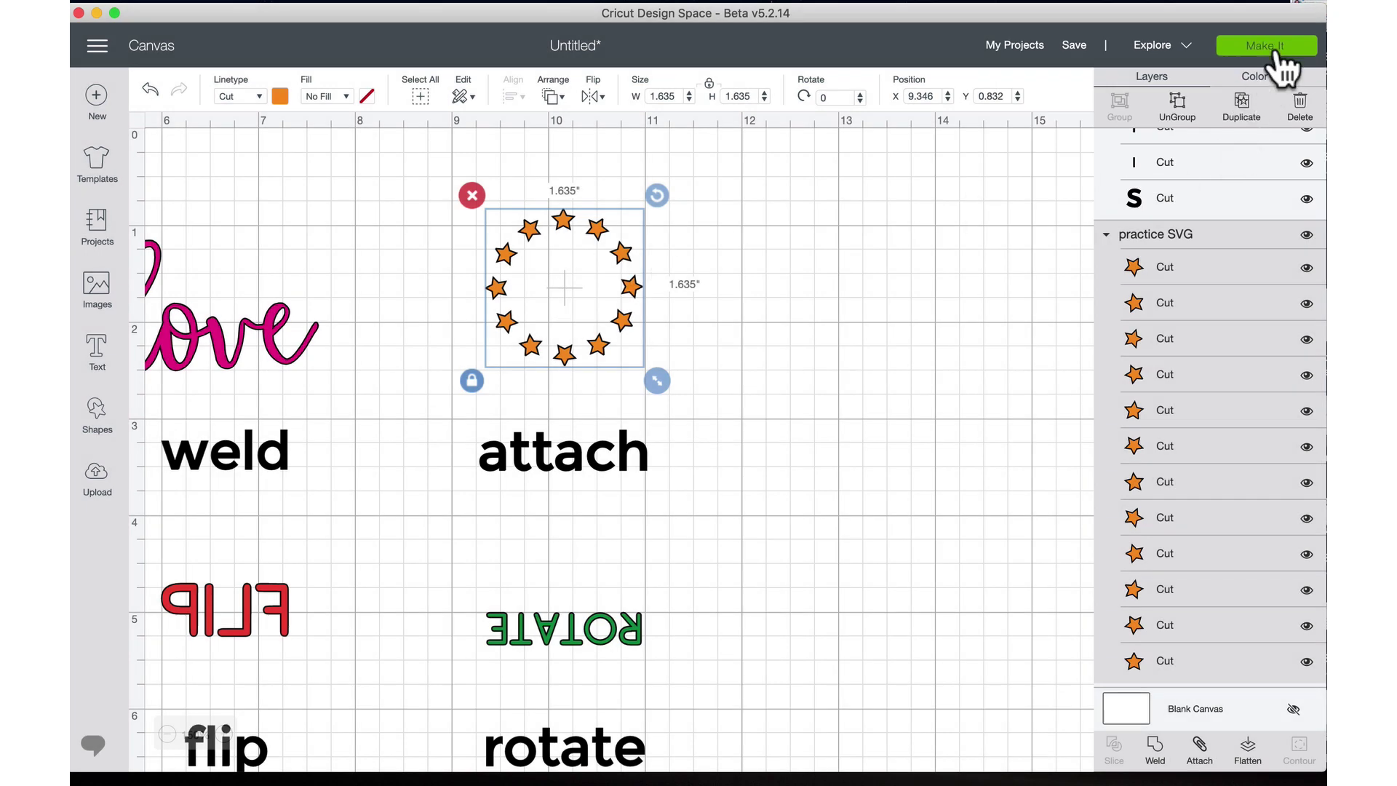
# - Preview the cutting mats, inspect how the small stars are arranged on orange mat 4, and return to the canvas
pyautogui.click(1275, 46)
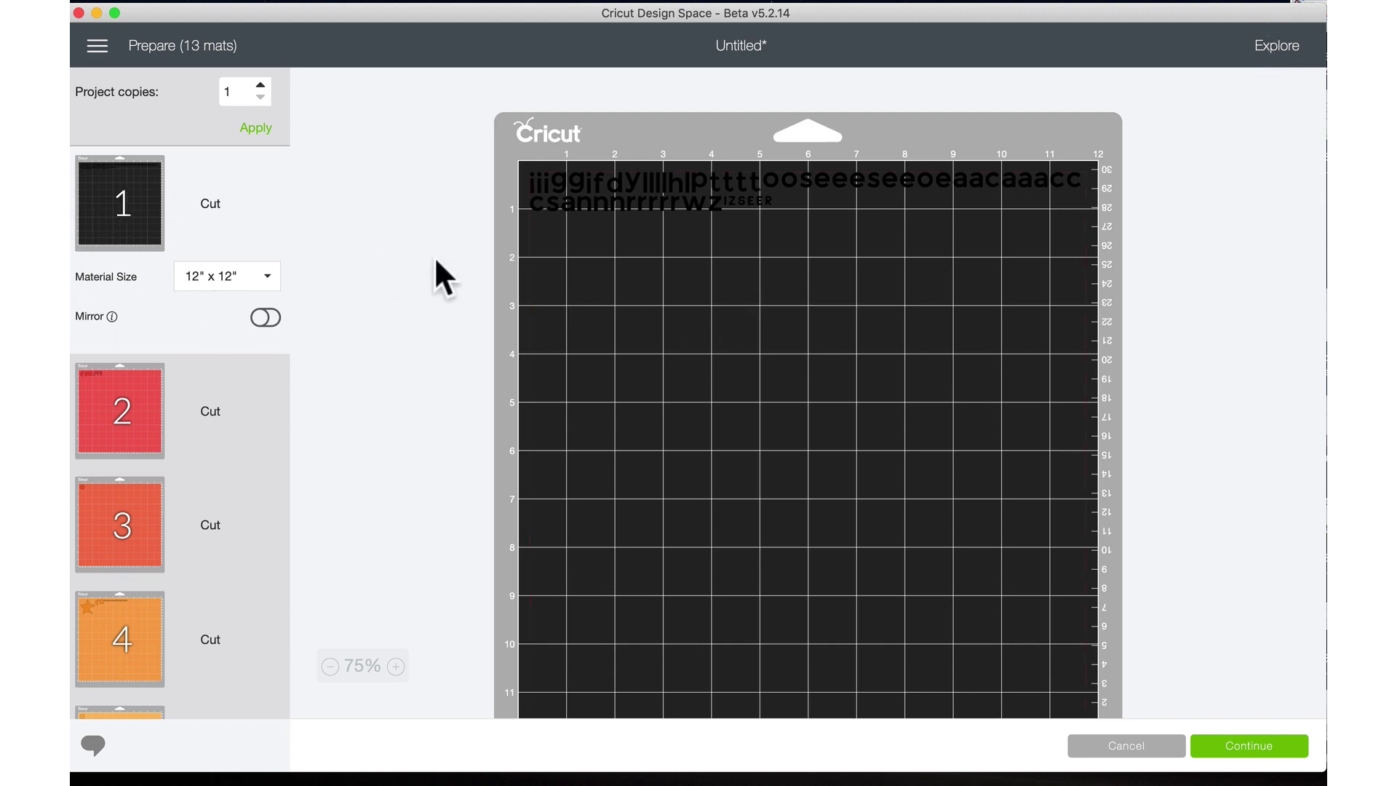
pyautogui.scroll(-5, 134, 355)
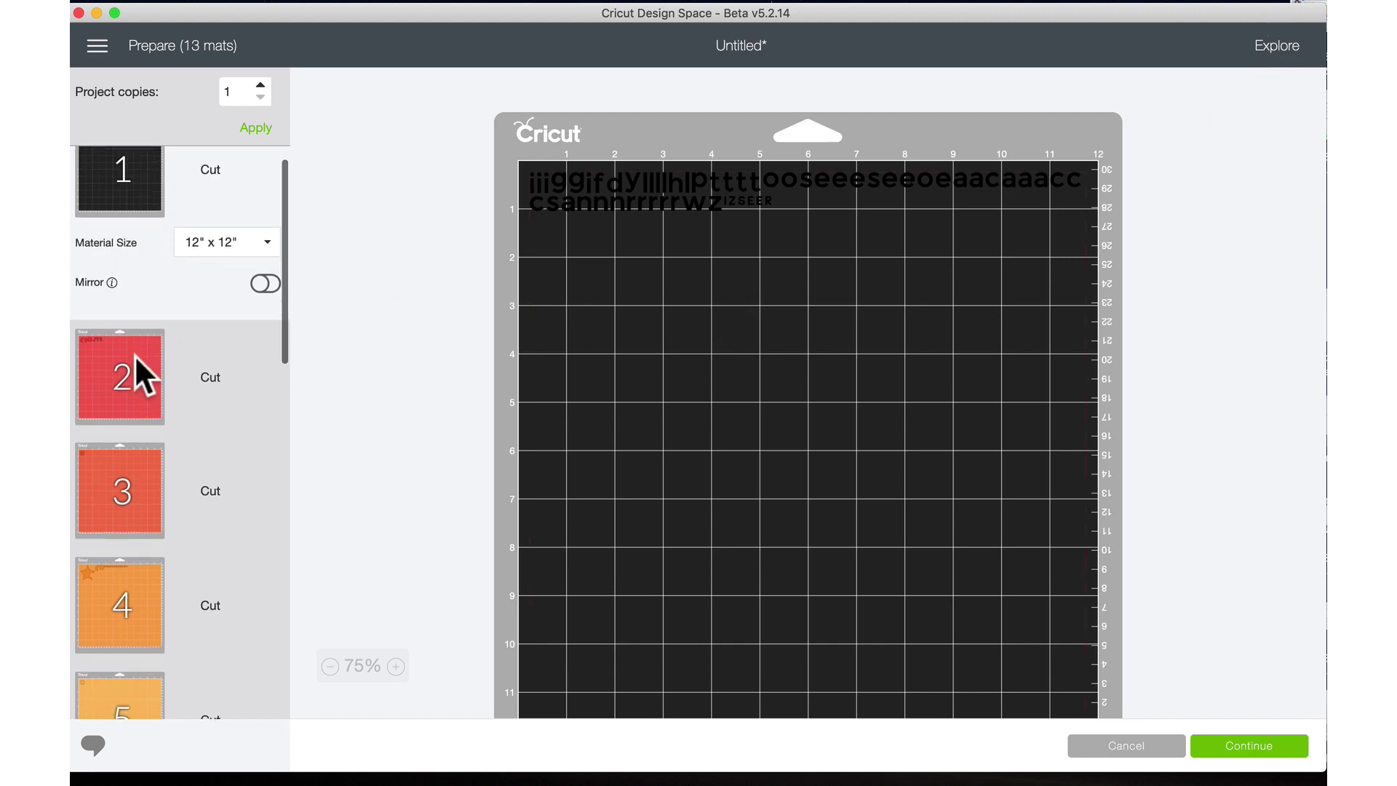
pyautogui.scroll(-2, 134, 351)
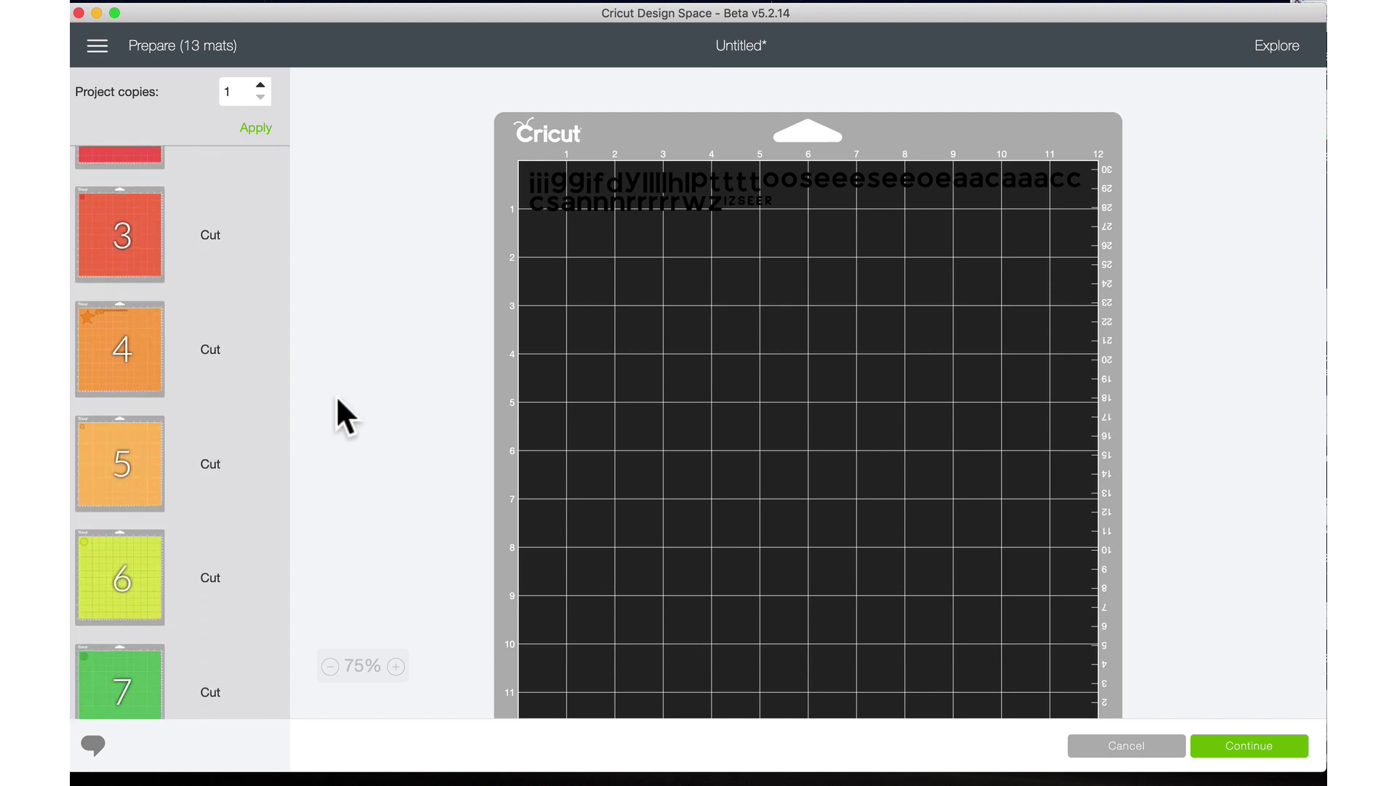
pyautogui.scroll(1, 116, 342)
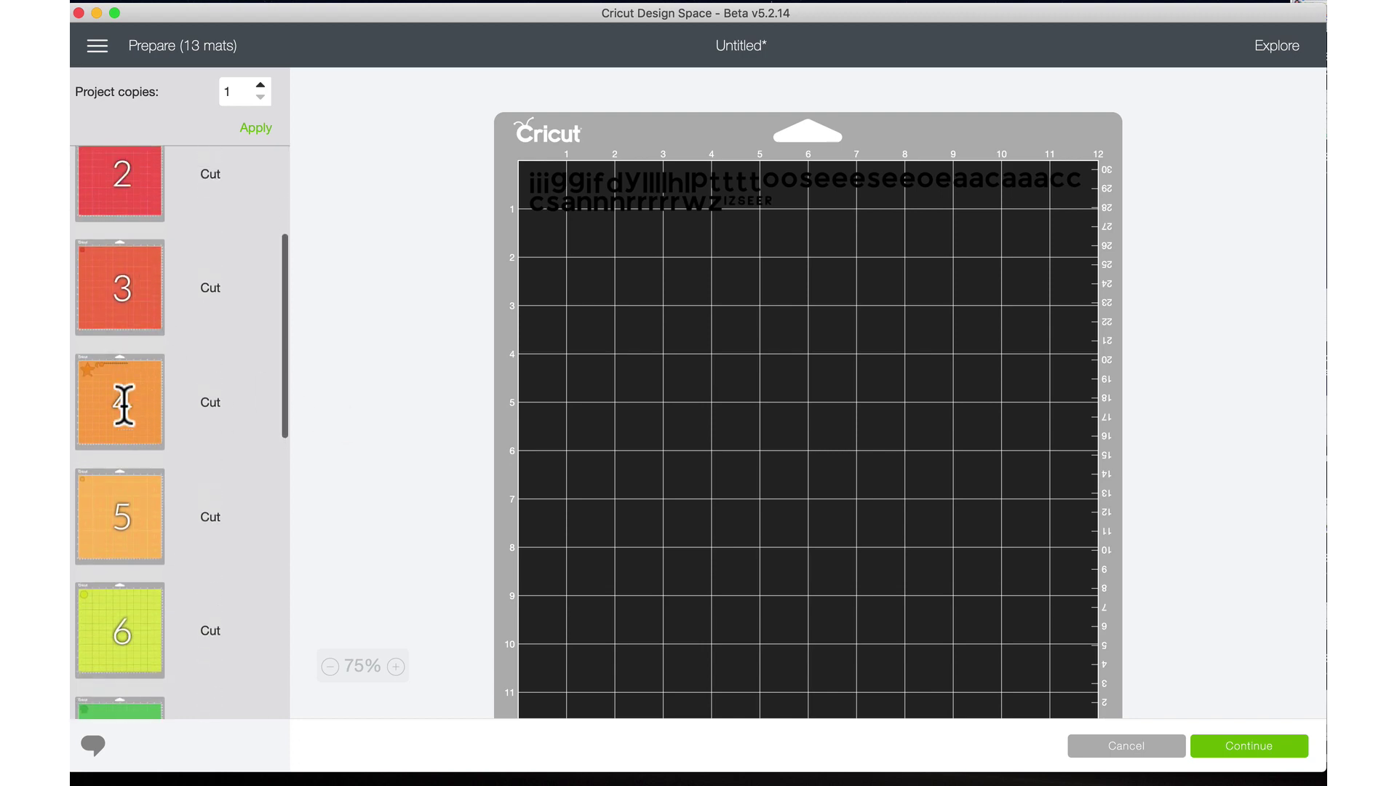
pyautogui.click(116, 367)
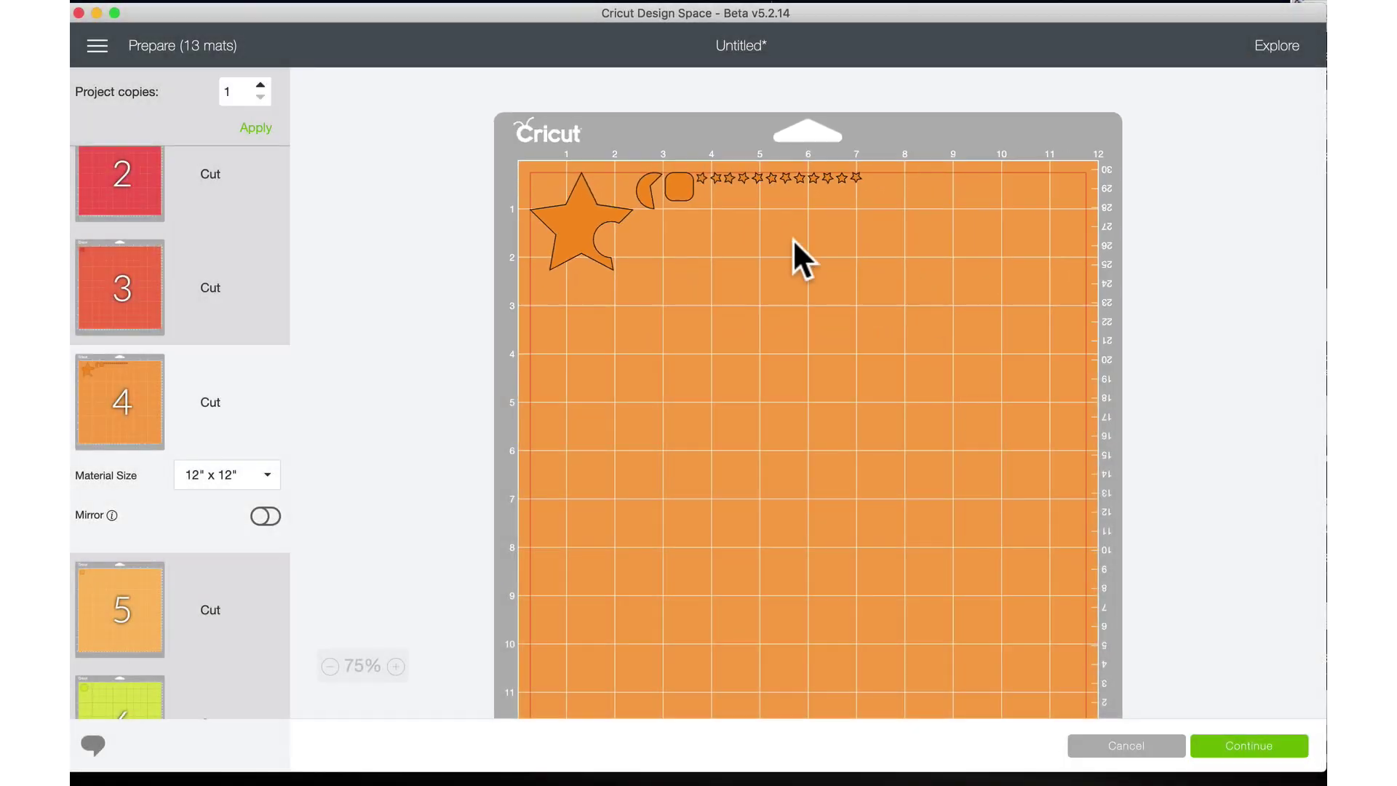
pyautogui.click(731, 214)
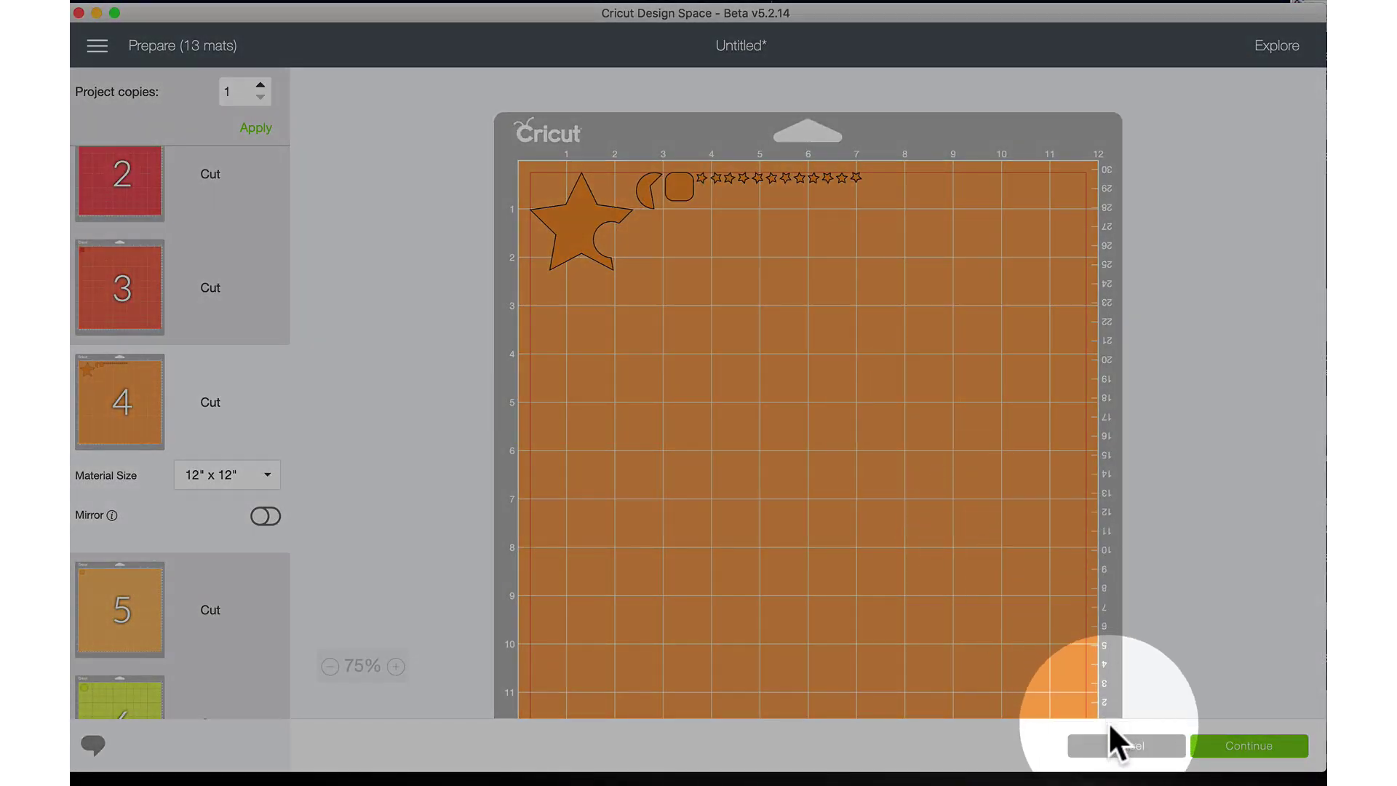
pyautogui.click(1128, 747)
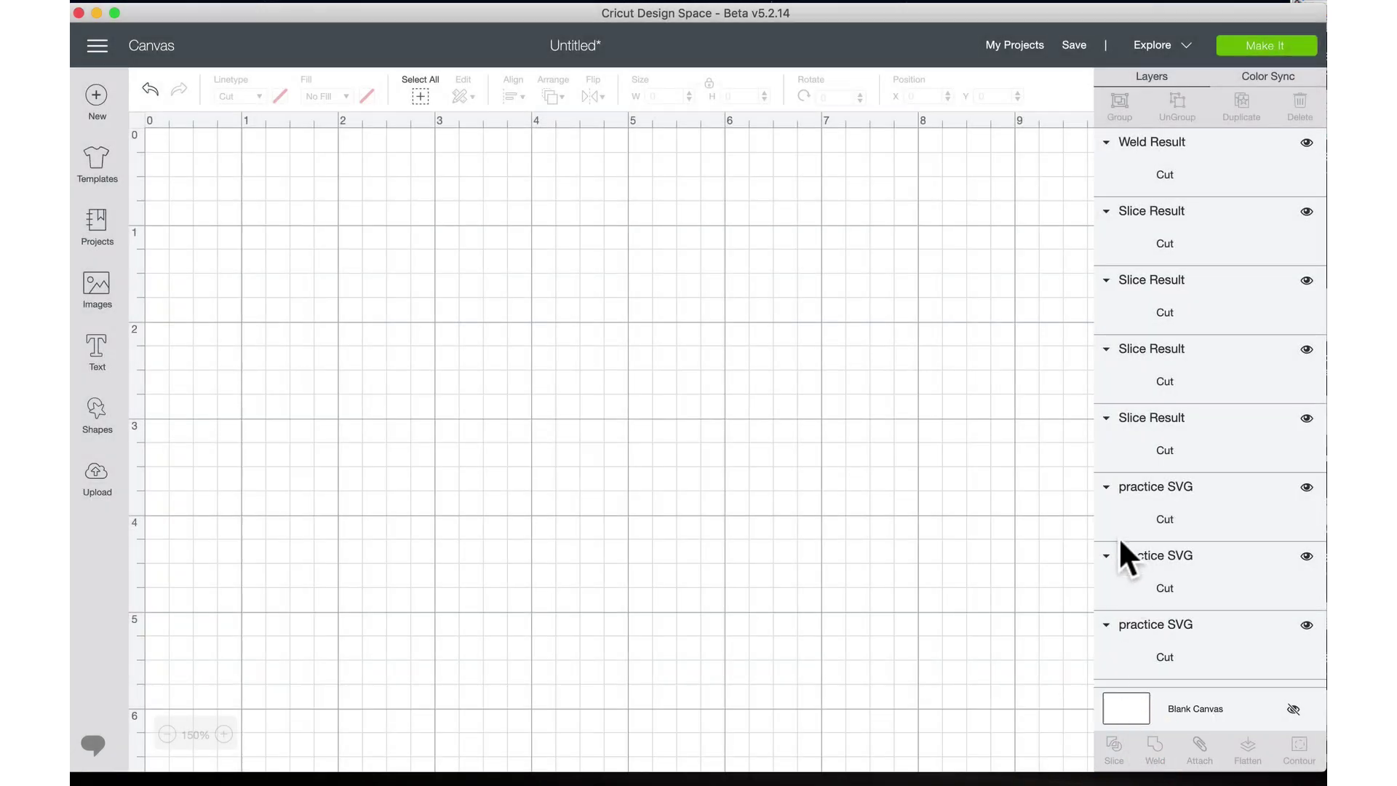
# - Attach the twelve small stars so that their circular arrangement is kept for cutting
pyautogui.hscroll(8, 807, 466)
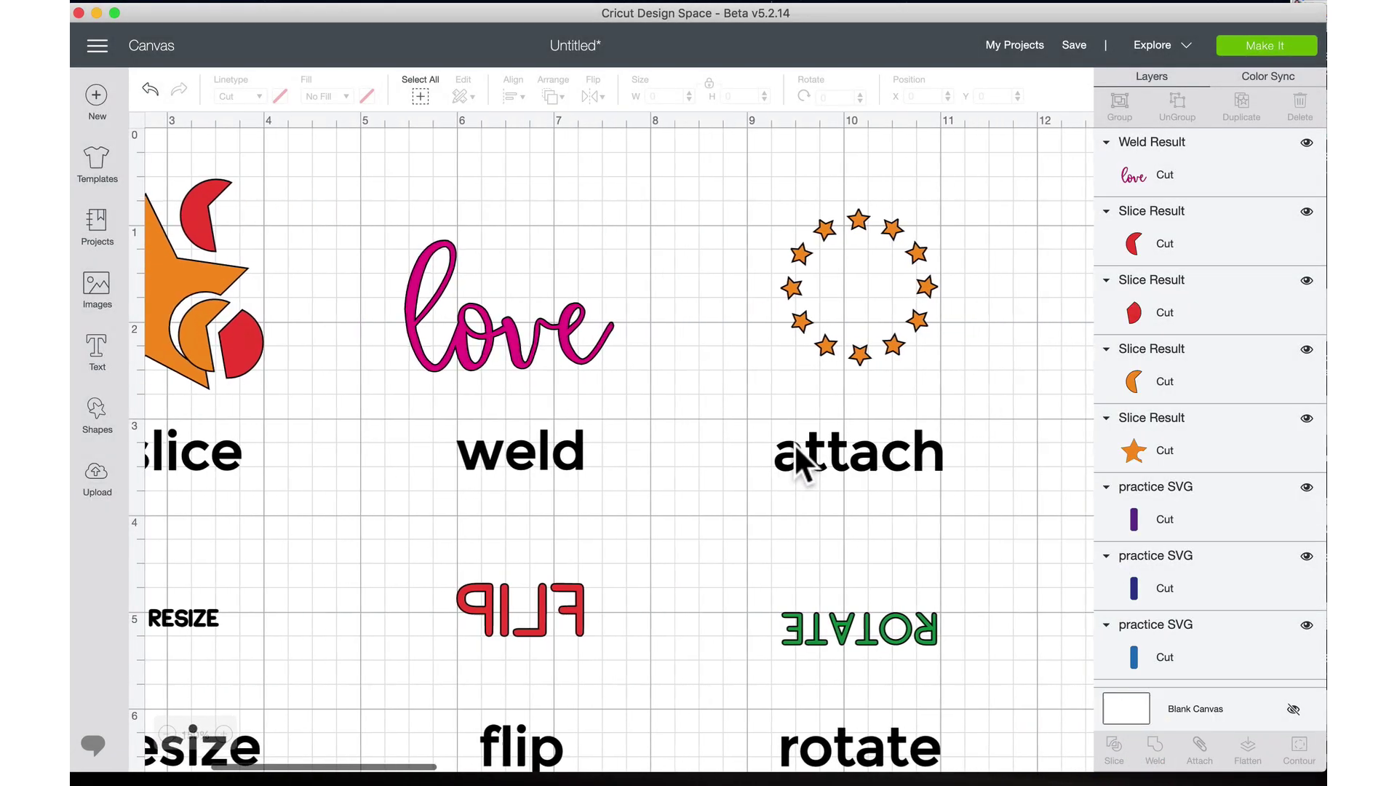
pyautogui.click(765, 269)
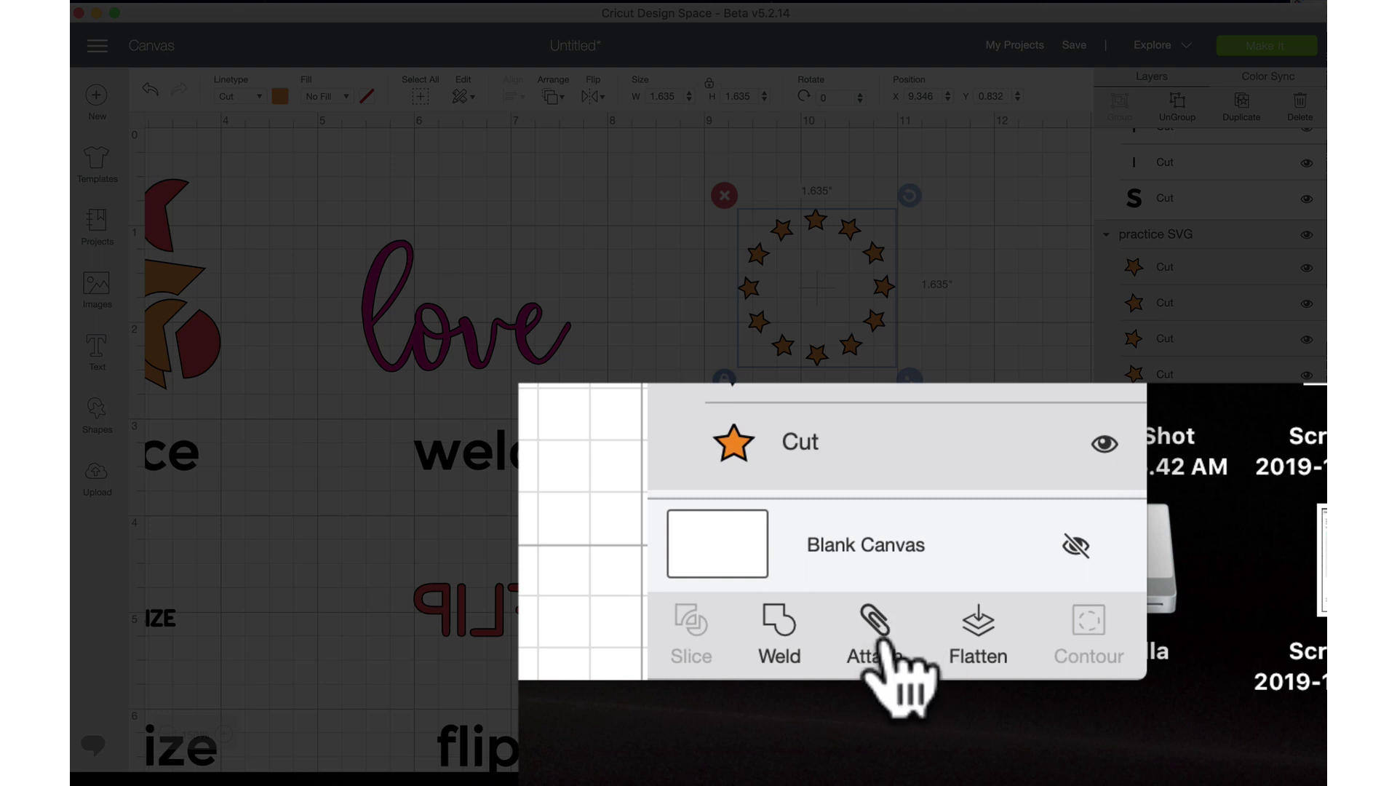
pyautogui.click(877, 627)
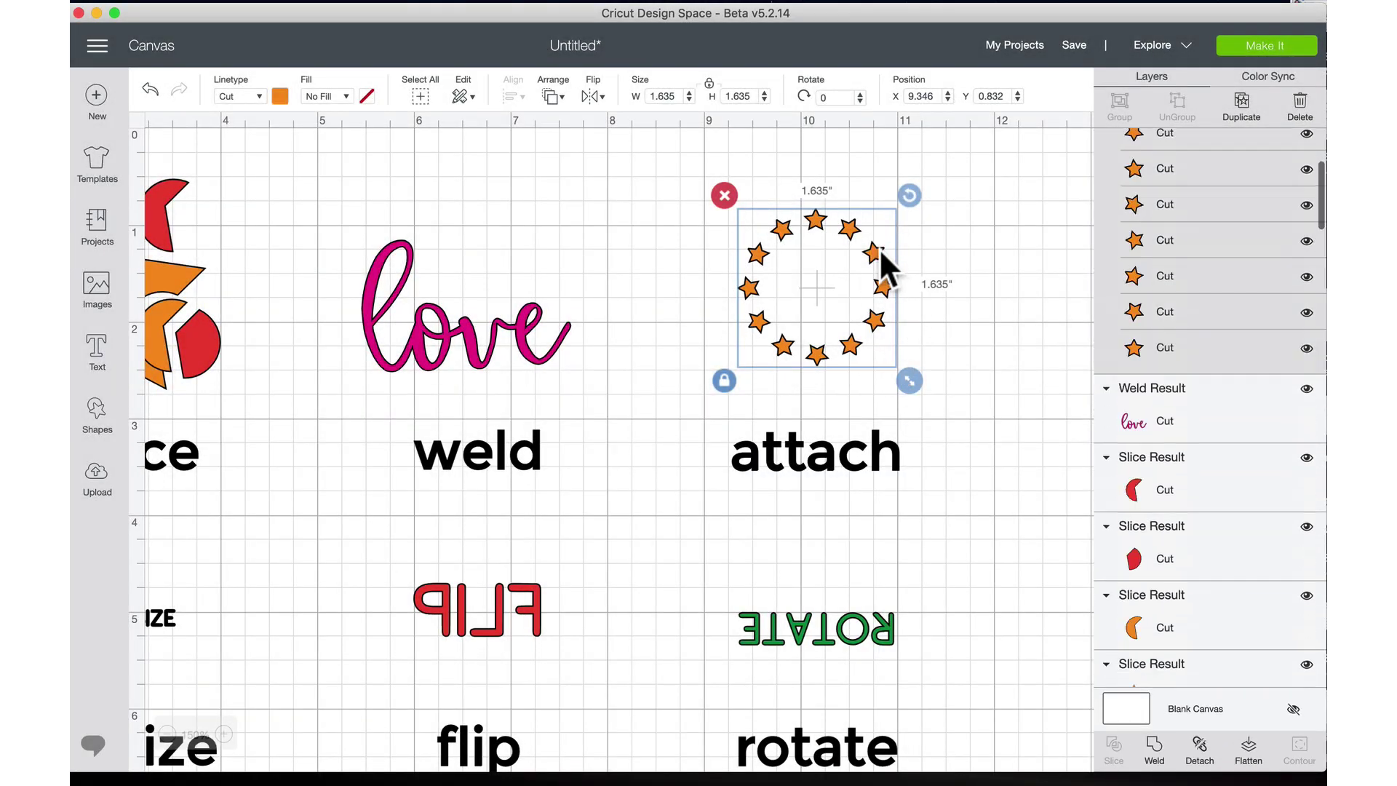
pyautogui.click(1136, 156)
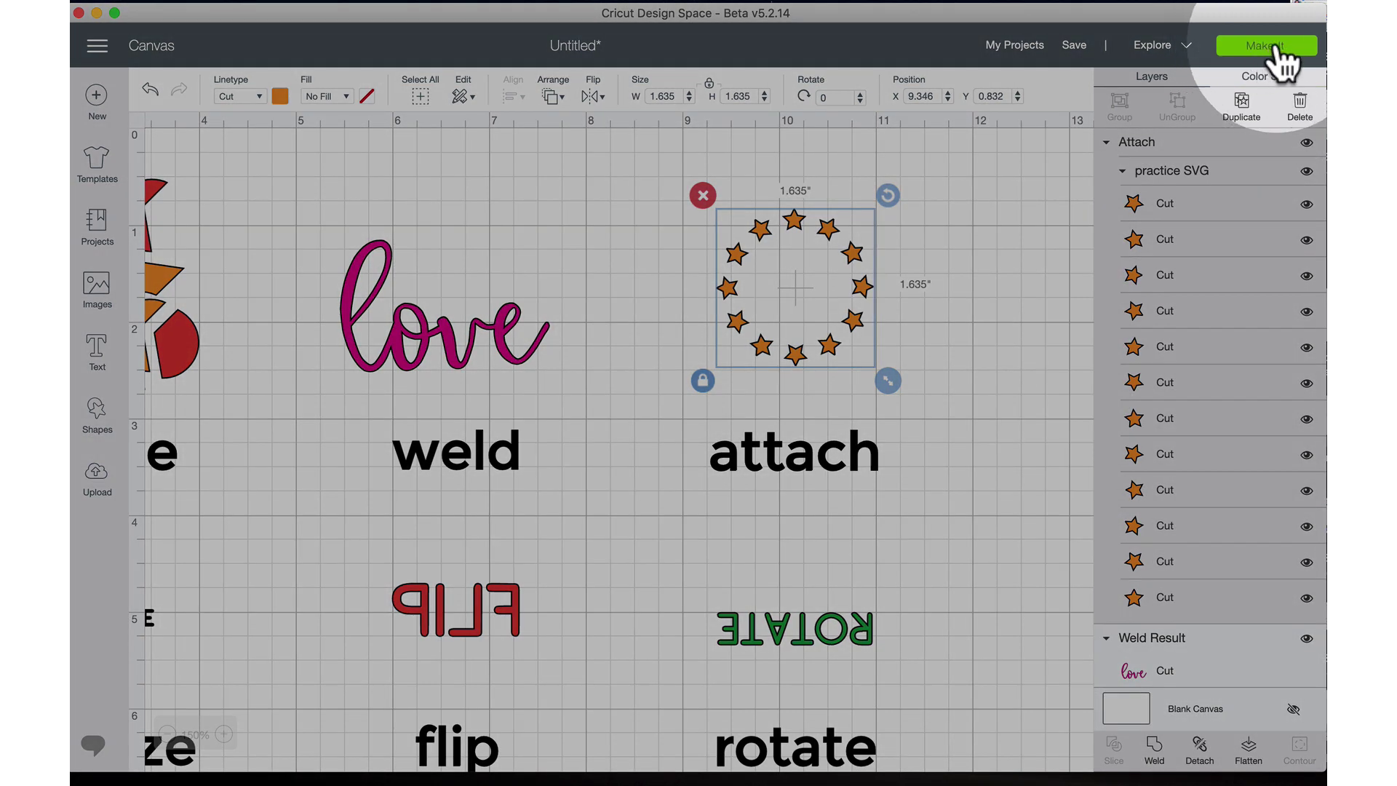
# - Preview the mats again and test-move the attached star circle on orange mat 4, placing it back beside the large star
pyautogui.click(1275, 48)
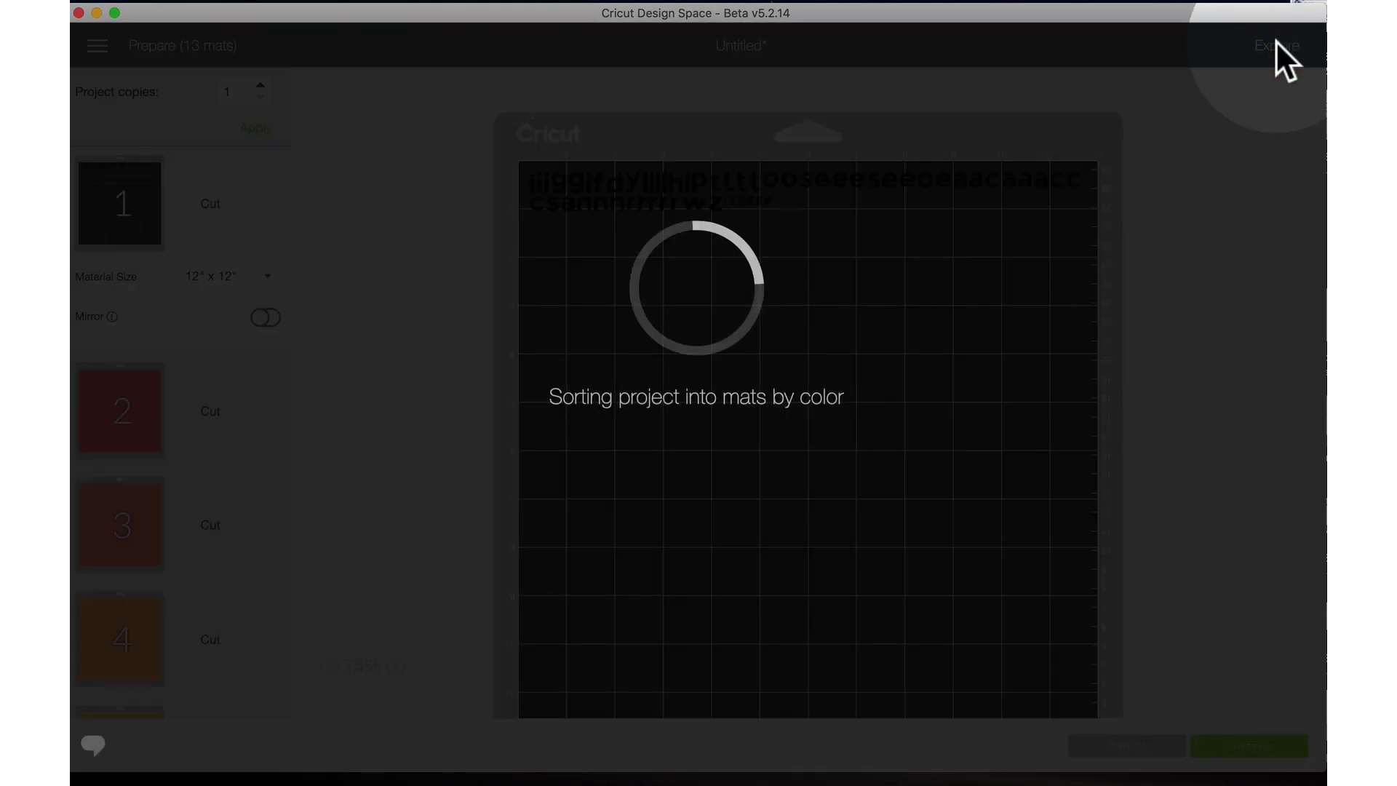
pyautogui.scroll(-2, 138, 386)
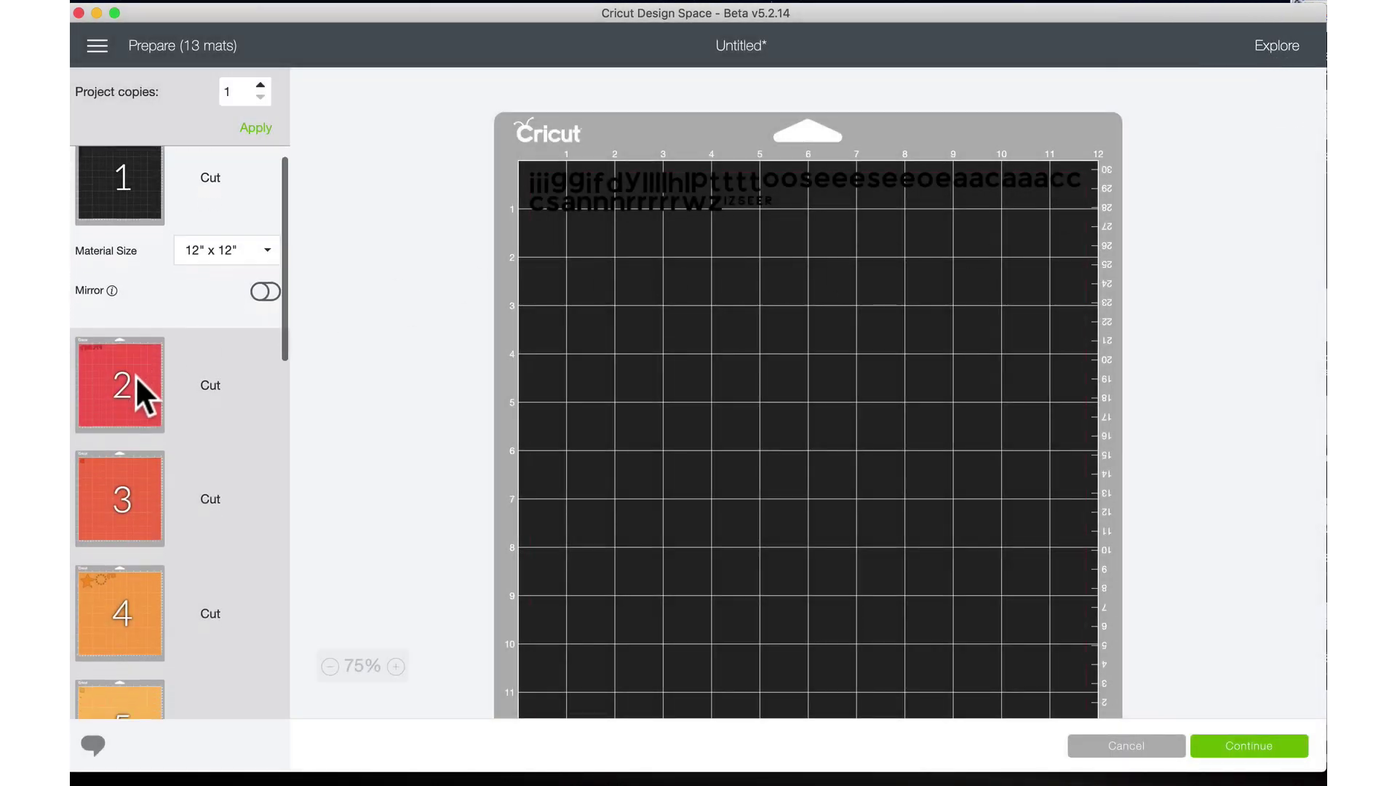
pyautogui.click(120, 555)
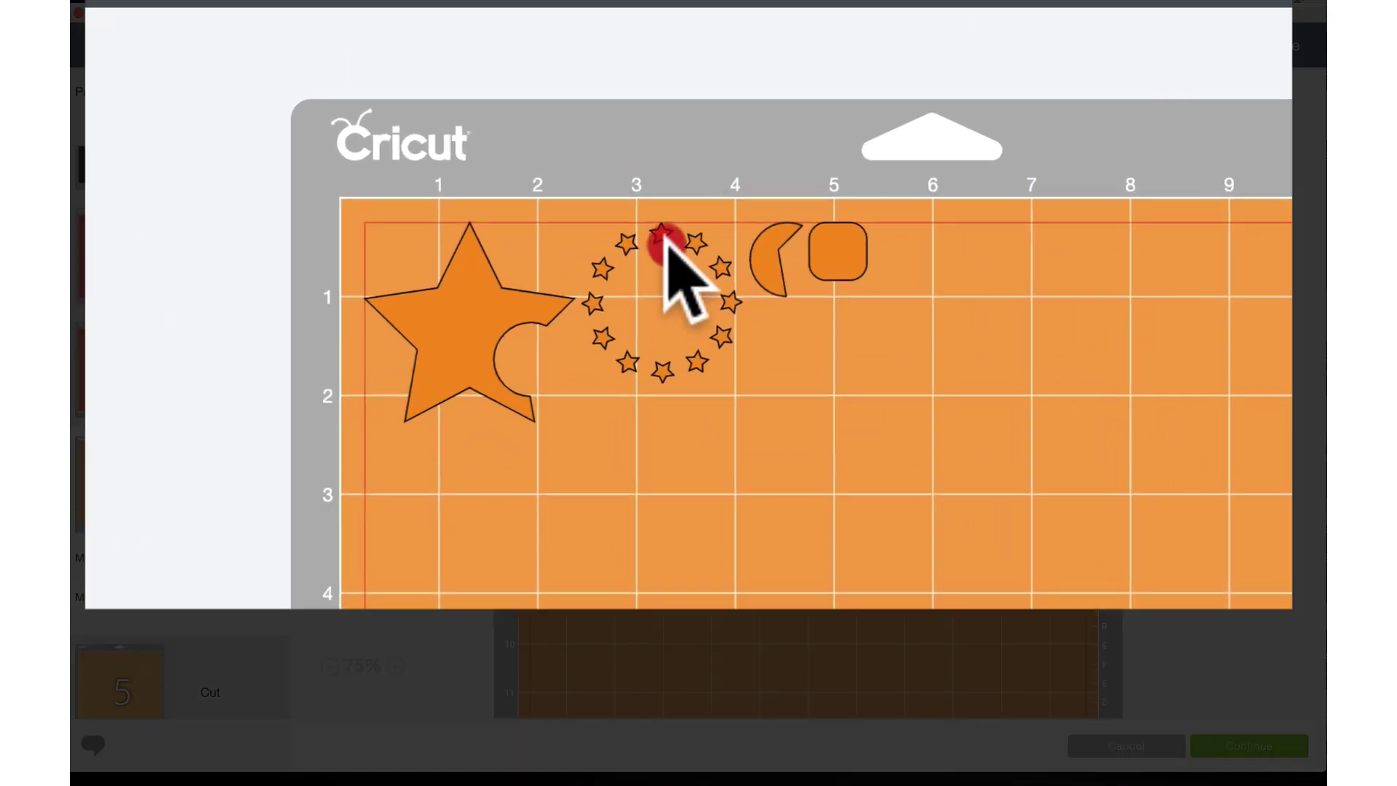
pyautogui.moveTo(662, 240); pyautogui.dragTo(893, 435)
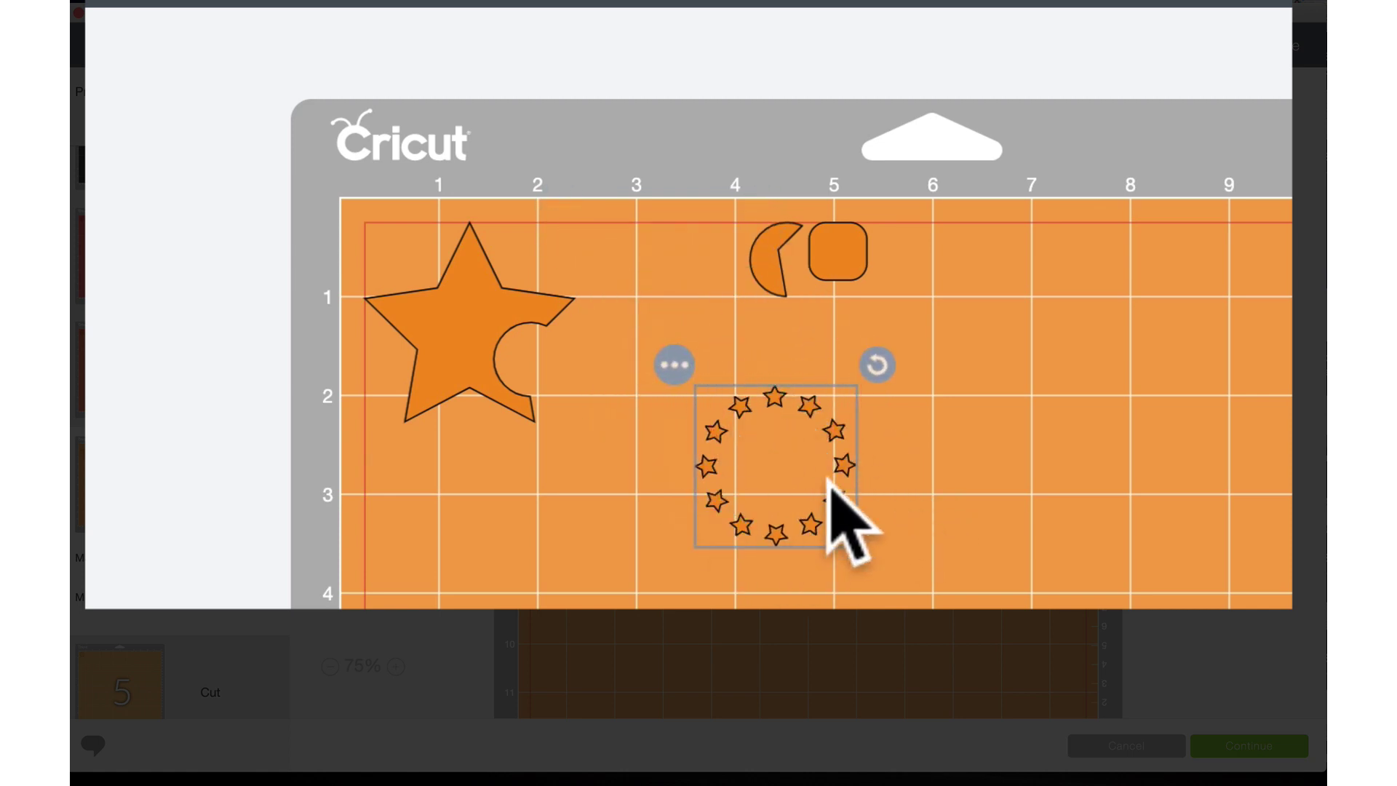
pyautogui.moveTo(706, 466); pyautogui.dragTo(599, 319)
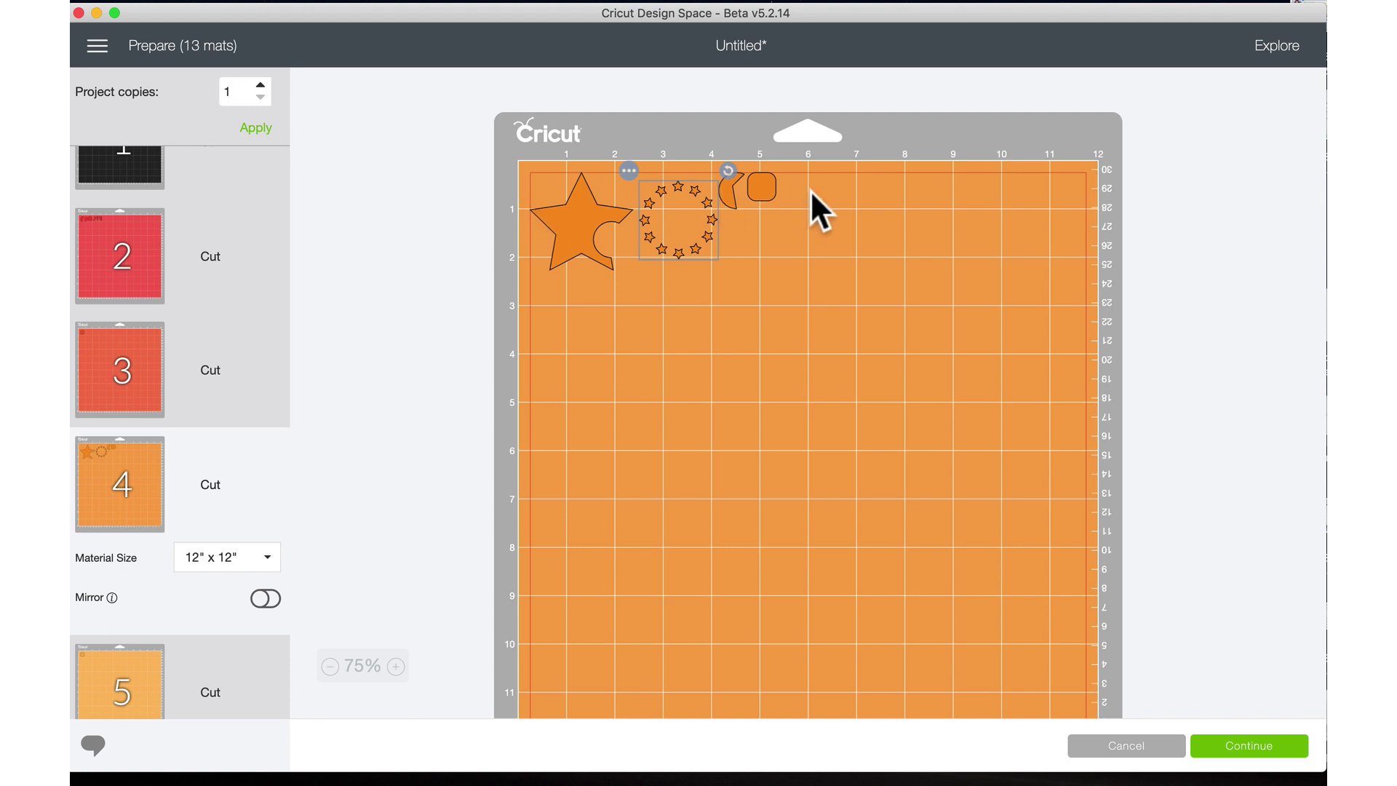
# - Examine the arrangement of the black letters on mat 1 and return to the canvas
pyautogui.scroll(2, 80, 367)
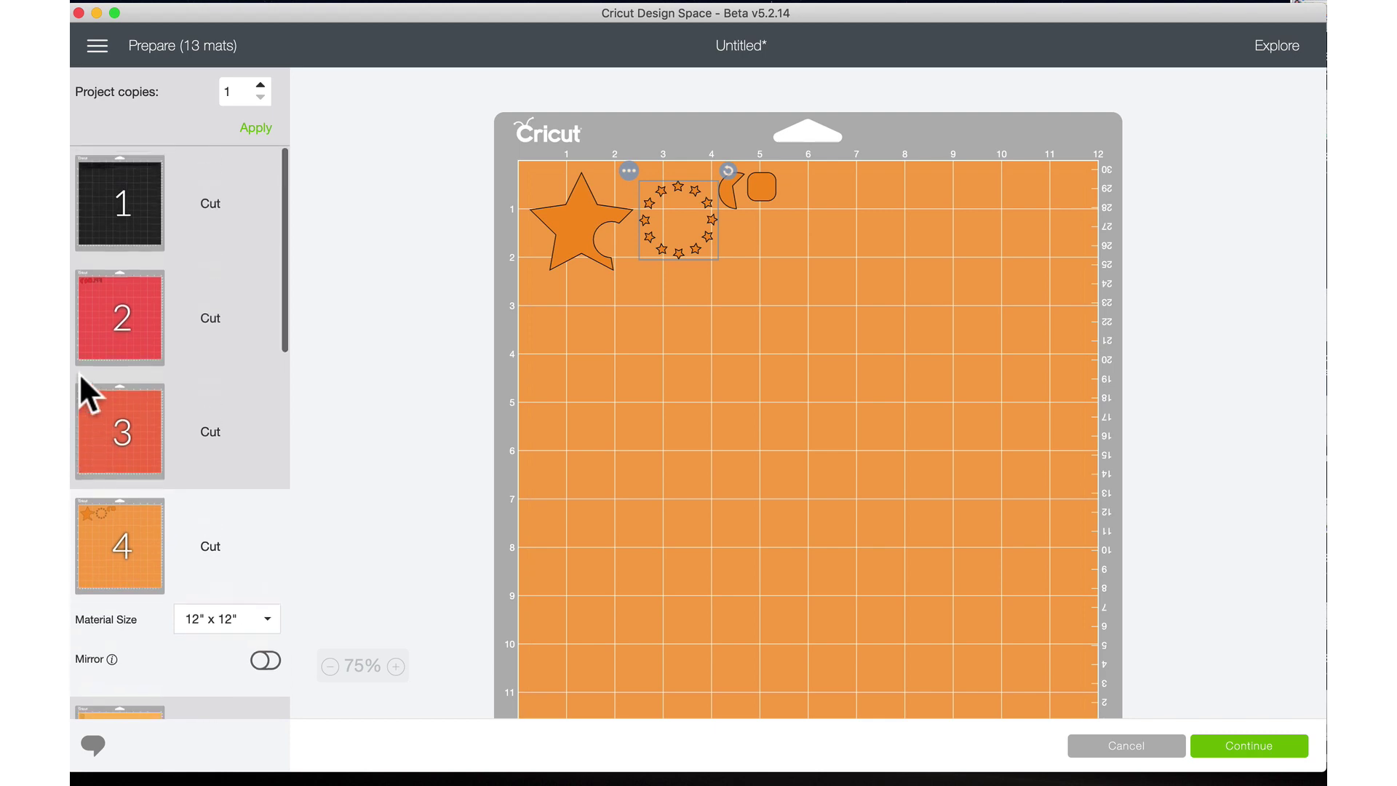
pyautogui.click(93, 193)
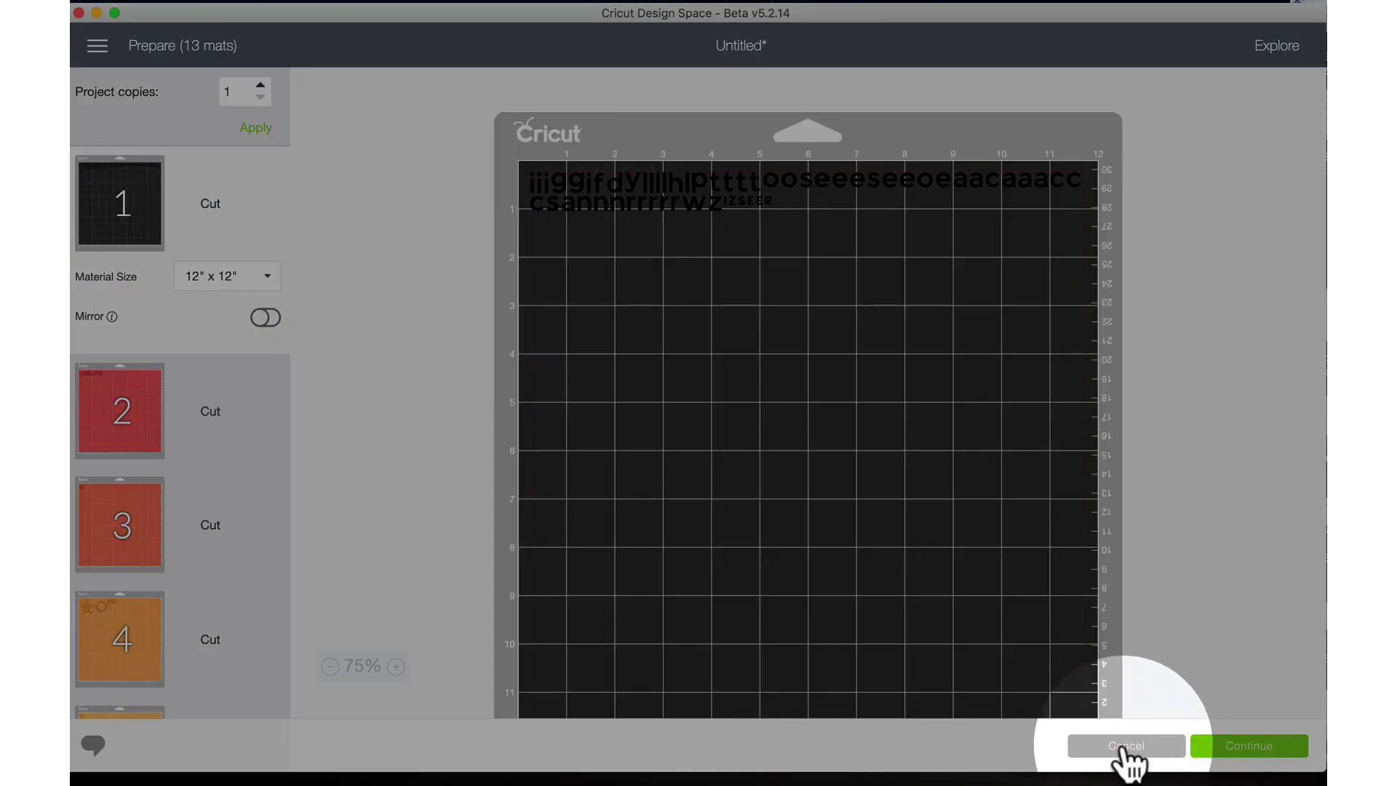
pyautogui.click(1124, 748)
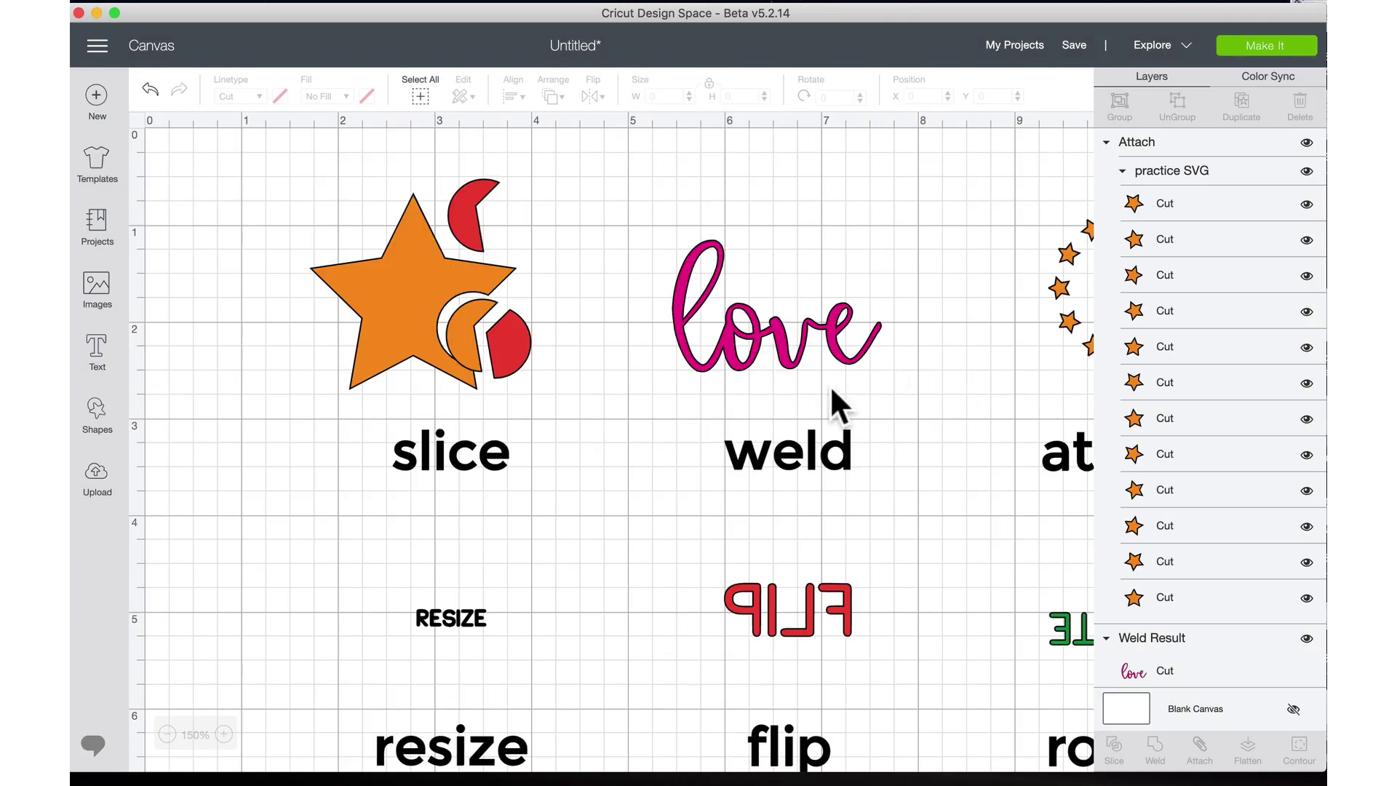
# - Attach the letters within each of the label words "weld", "attach" and "slice", one word at a time
pyautogui.scroll(-3, 839, 413)
pyautogui.click(735, 363)
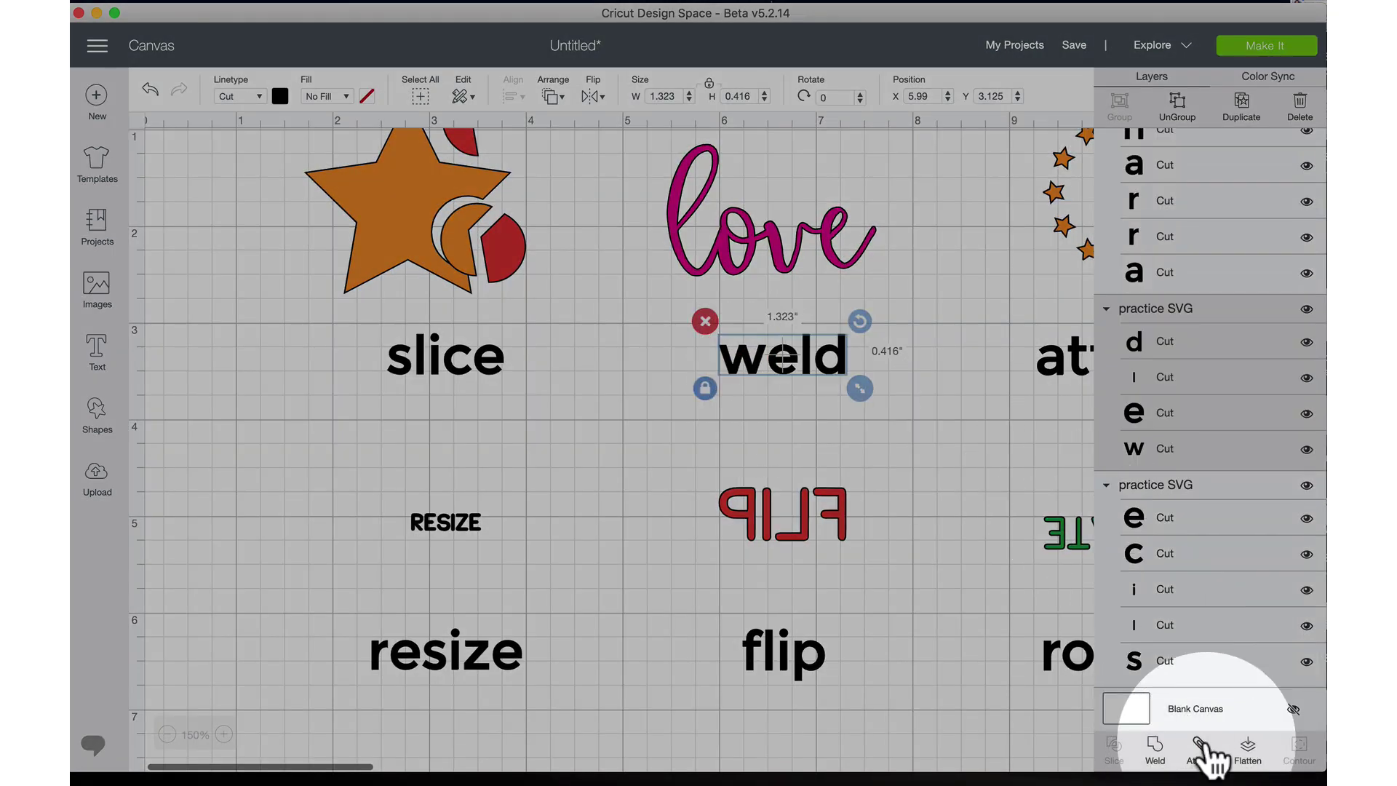
pyautogui.click(1200, 746)
pyautogui.hscroll(5, 932, 479)
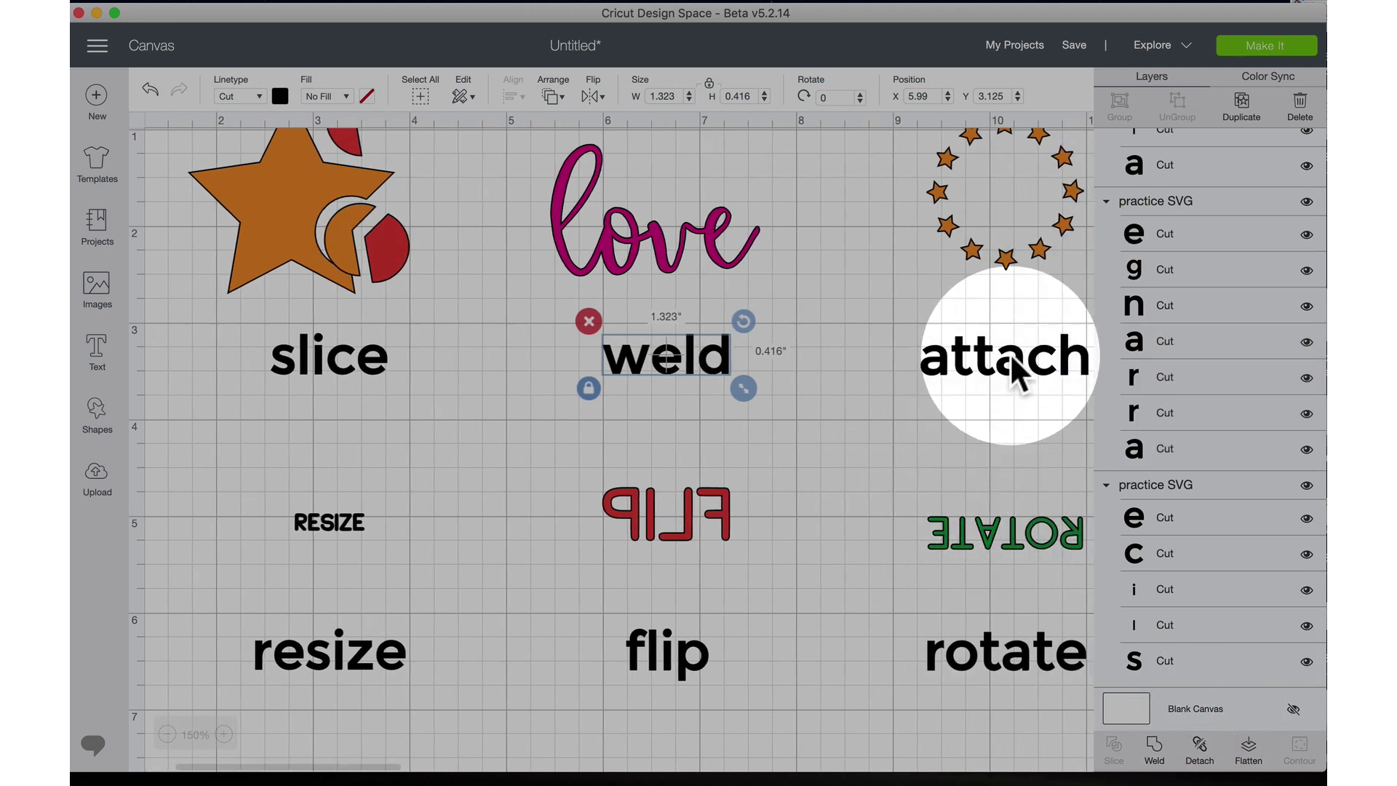
pyautogui.click(1010, 357)
pyautogui.click(1201, 750)
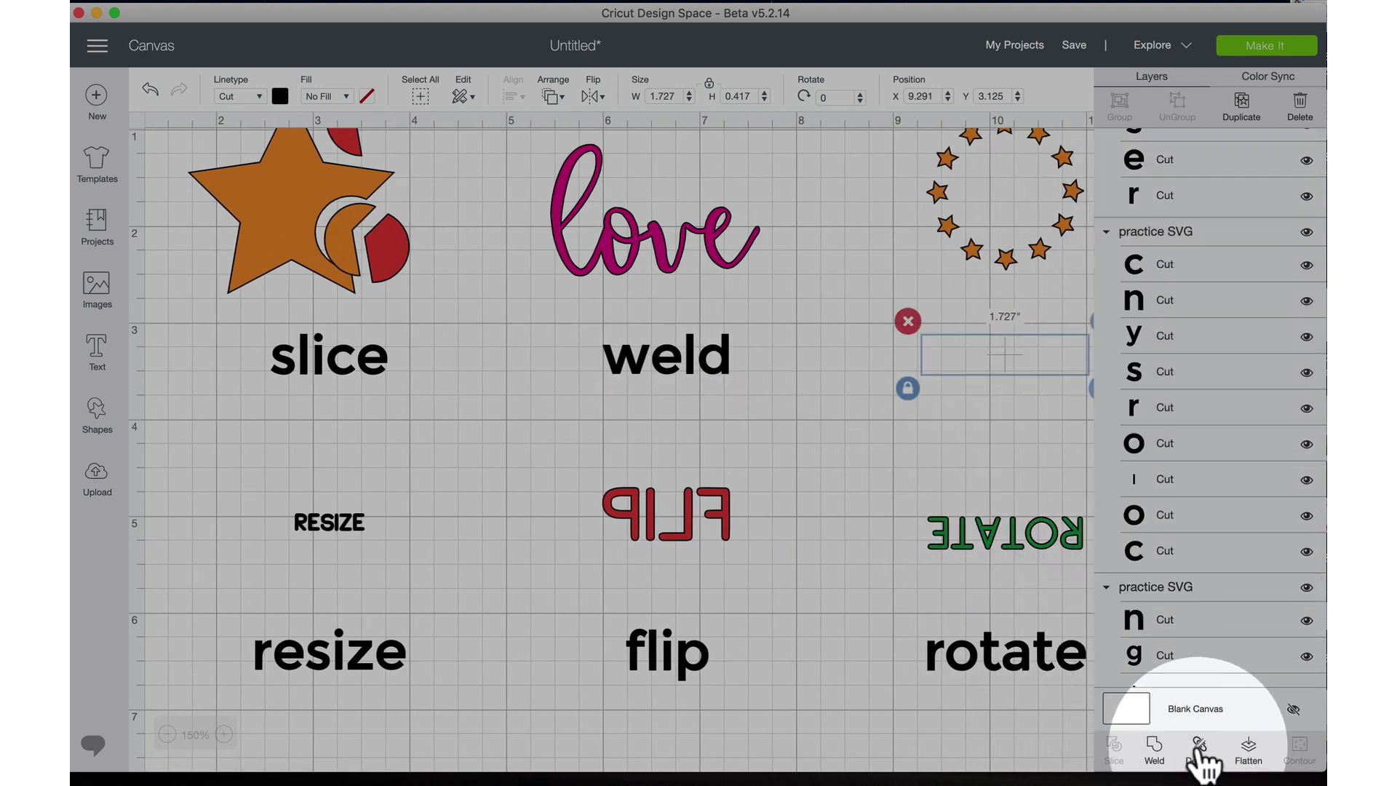
pyautogui.click(359, 368)
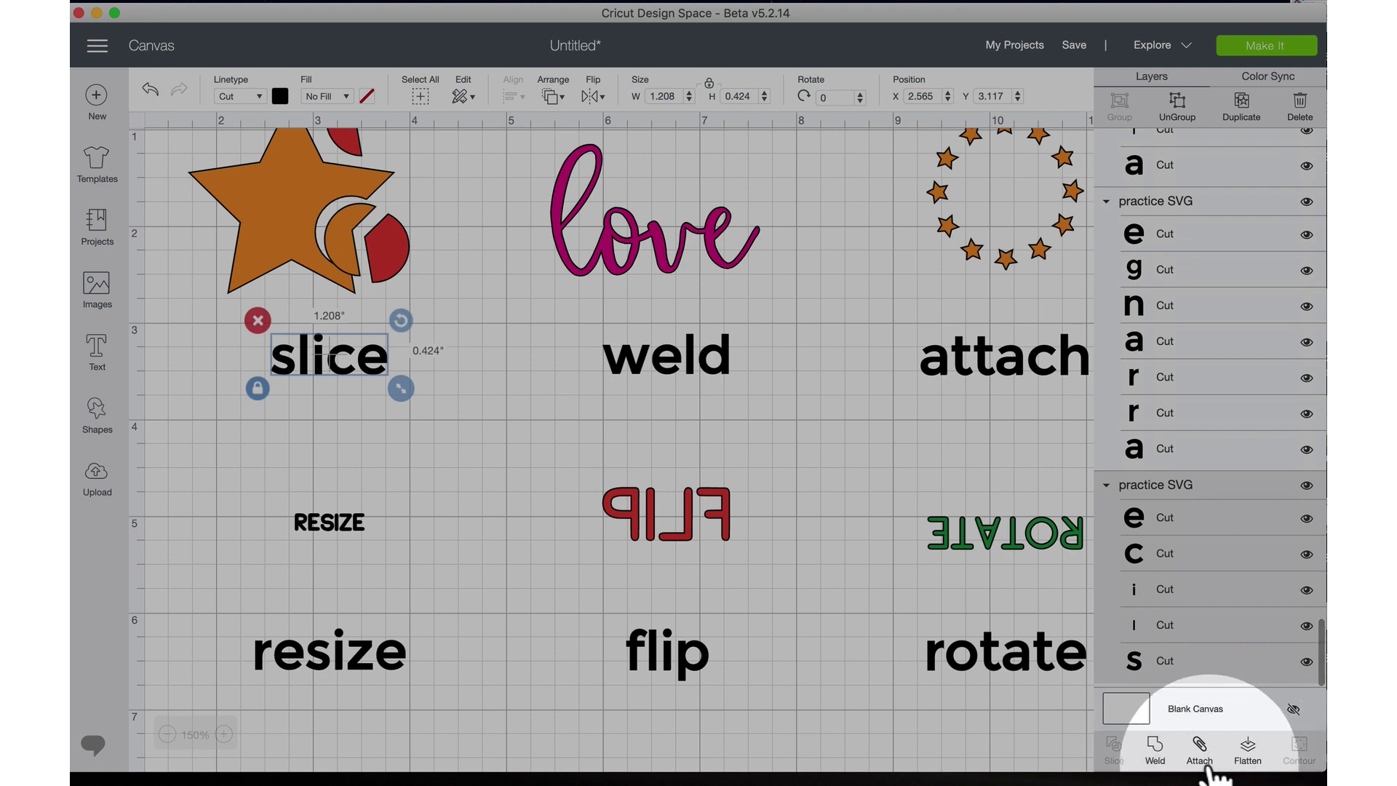
# - Preview the mats and move the attached words "attach", "weld" and "slice" into a column on the empty part of black mat 1
pyautogui.click(1270, 48)
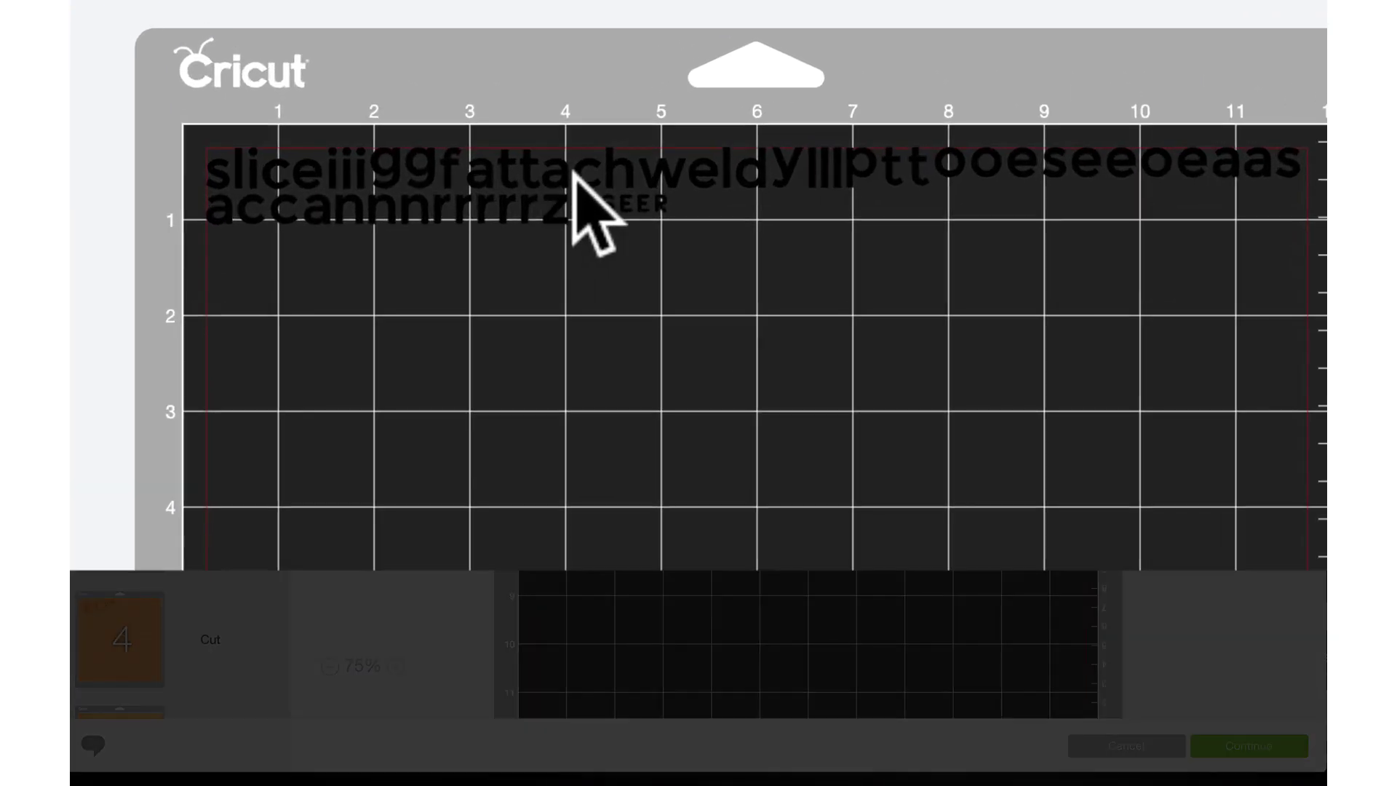
pyautogui.moveTo(573, 174); pyautogui.dragTo(478, 404)
pyautogui.moveTo(705, 181); pyautogui.dragTo(446, 466)
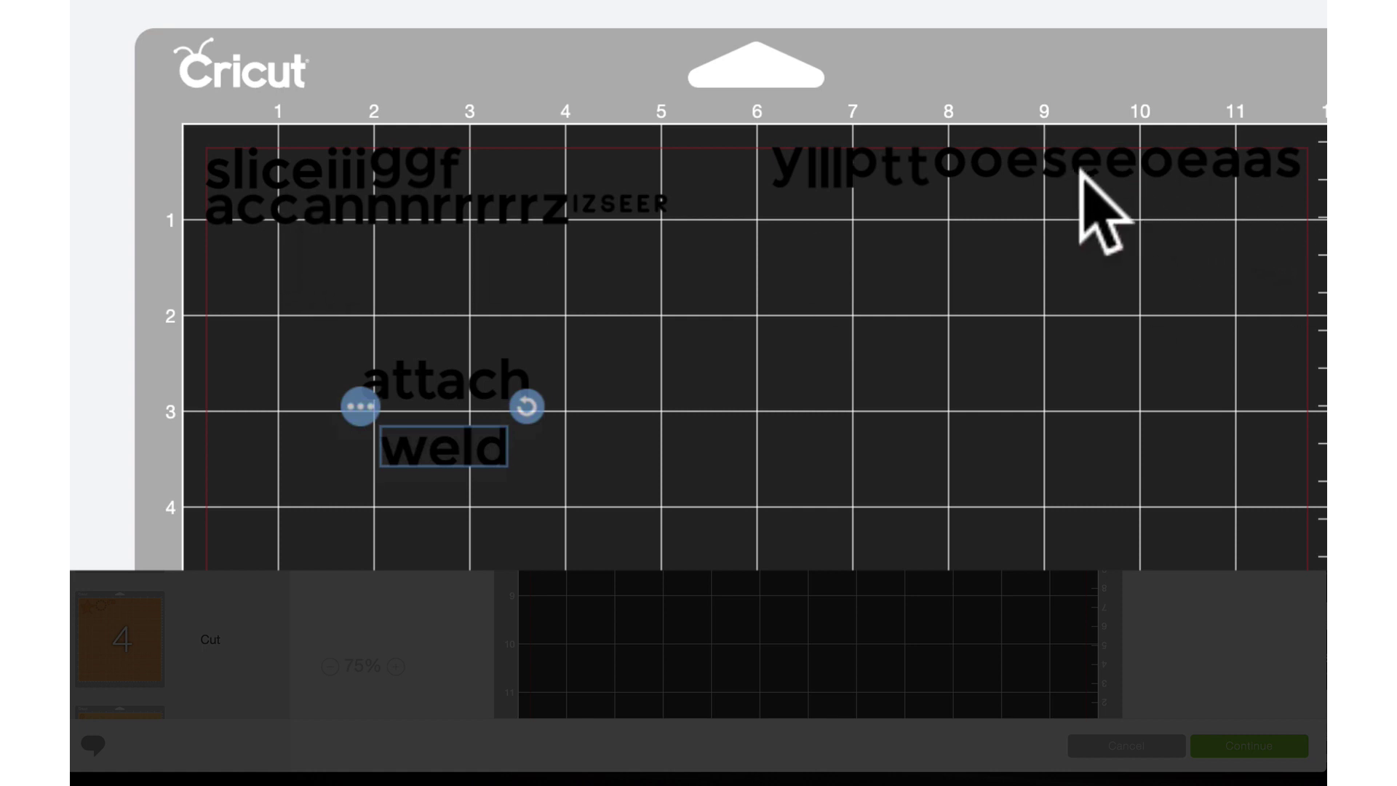
pyautogui.moveTo(275, 177); pyautogui.dragTo(469, 561)
pyautogui.click(449, 380)
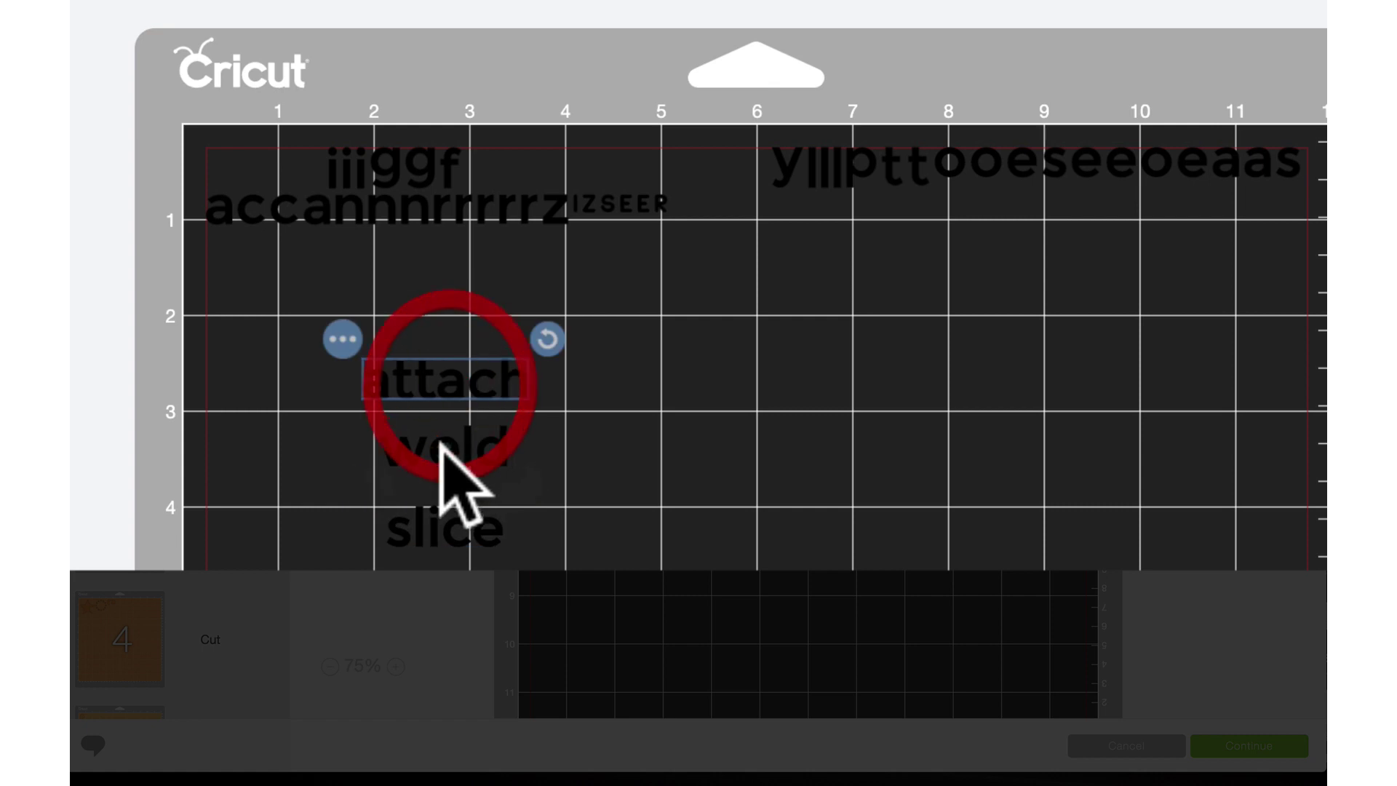
# - Leave the mat preview and examine the finished slice, weld and attach exercises and the resize, flip and rotate row on the canvas
pyautogui.click(444, 453)
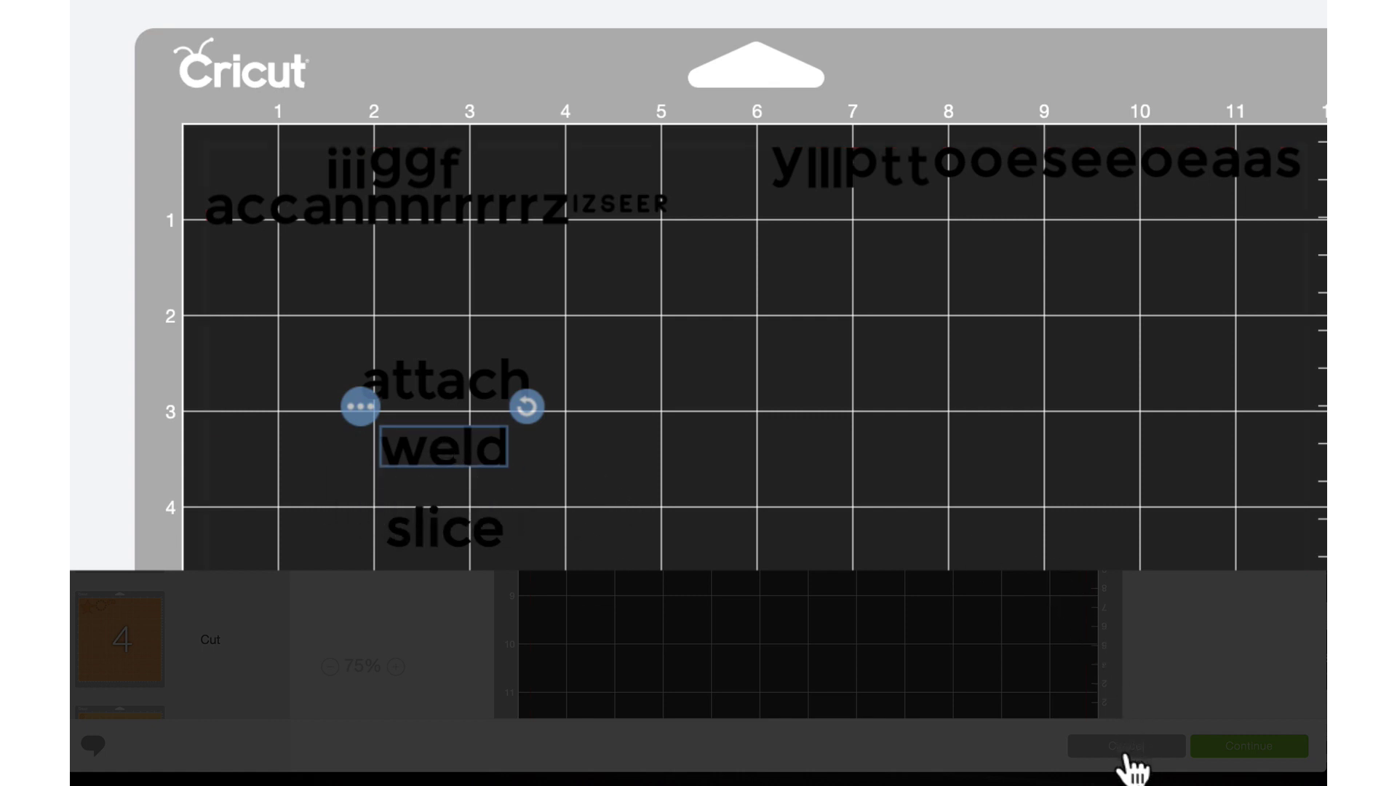
pyautogui.click(1128, 748)
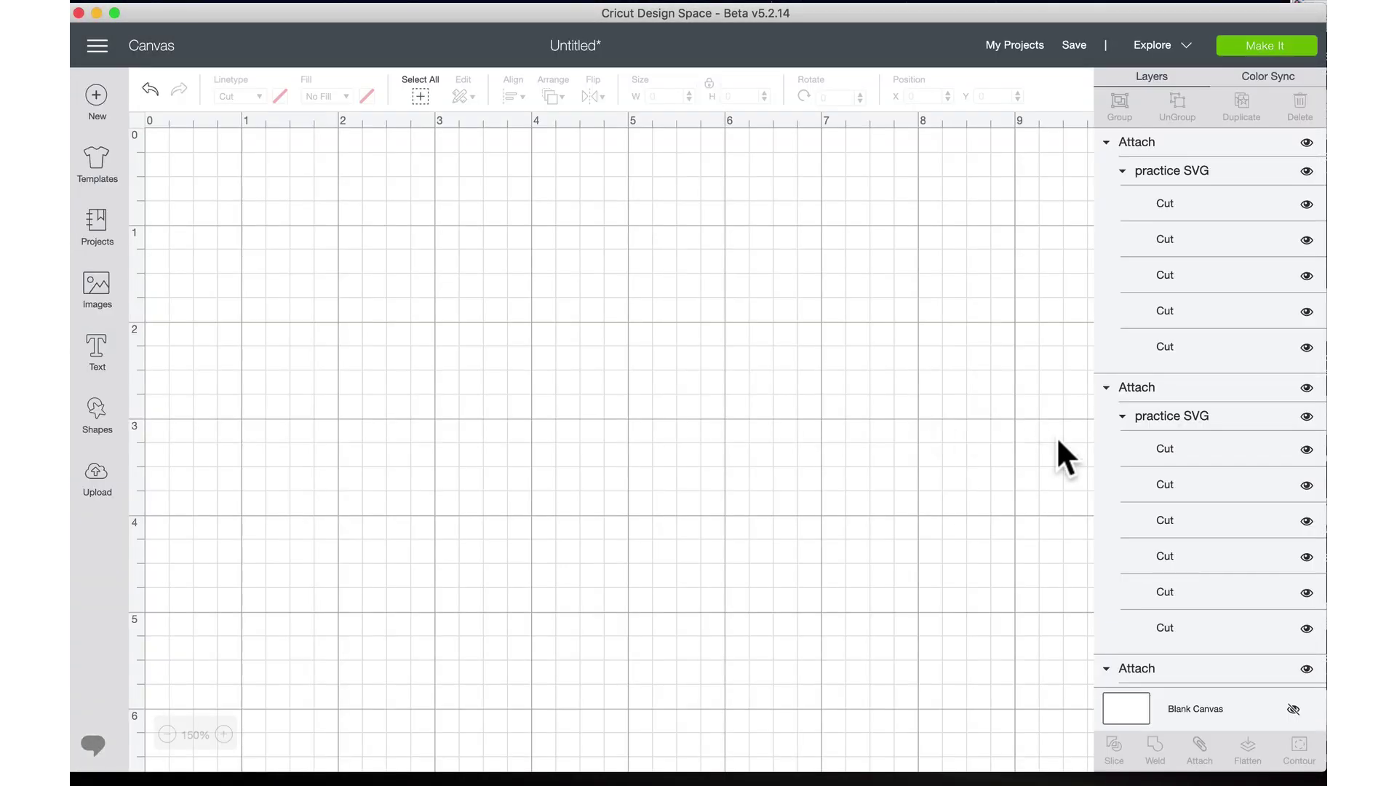
pyautogui.hscroll(5, 812, 429)
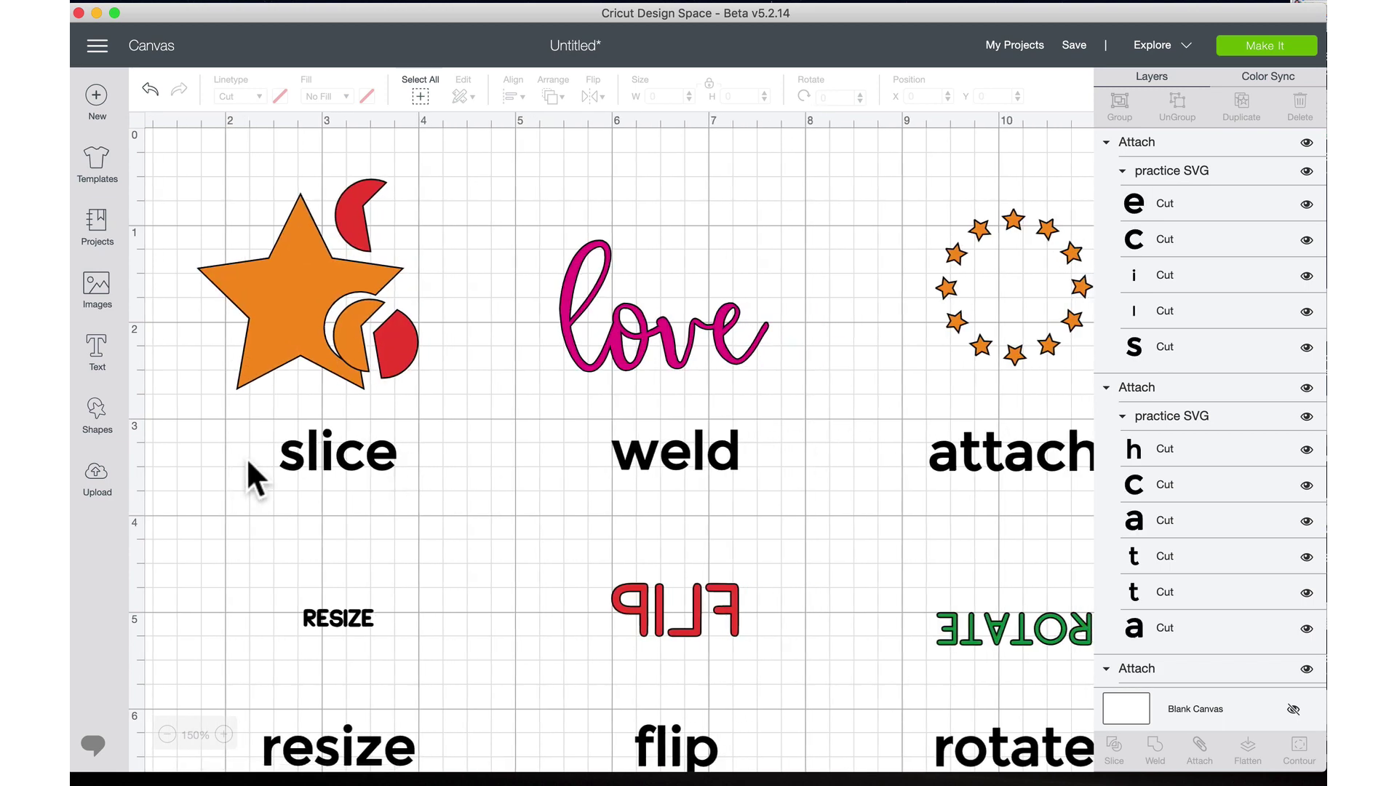
pyautogui.hscroll(3, 1042, 457)
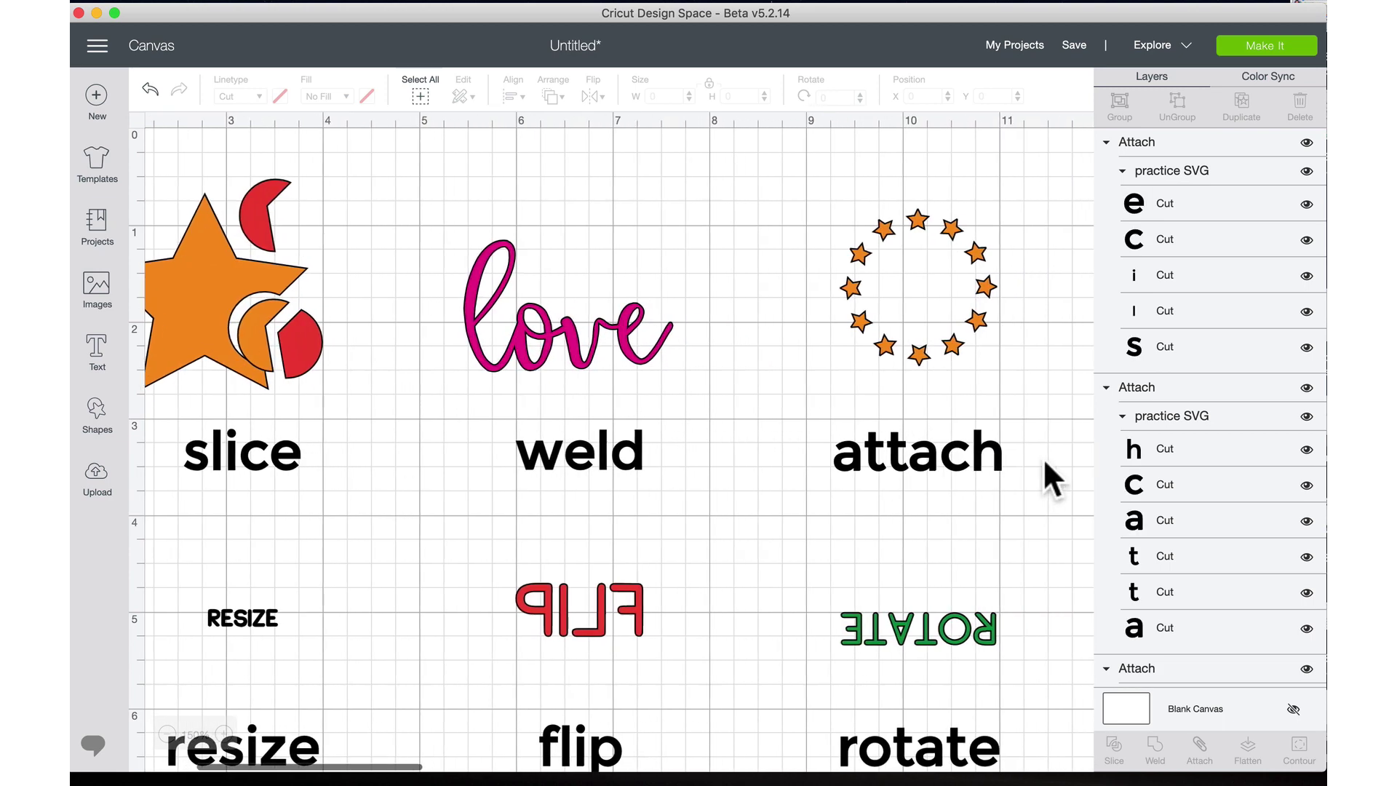
pyautogui.scroll(-2, 934, 439)
pyautogui.hscroll(-1, 934, 438)
pyautogui.hscroll(-3, 618, 444)
pyautogui.scroll(-5, 618, 444)
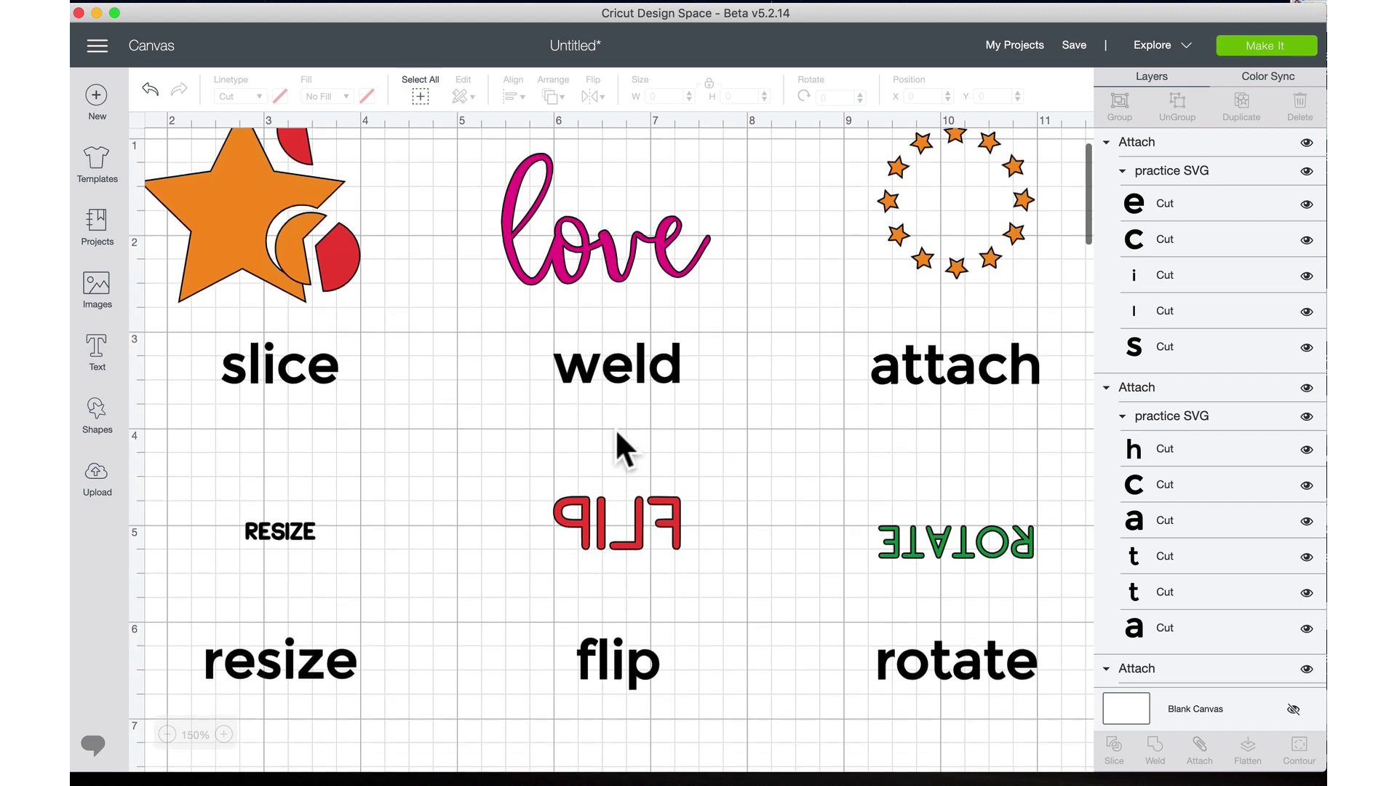
pyautogui.scroll(-1, 555, 432)
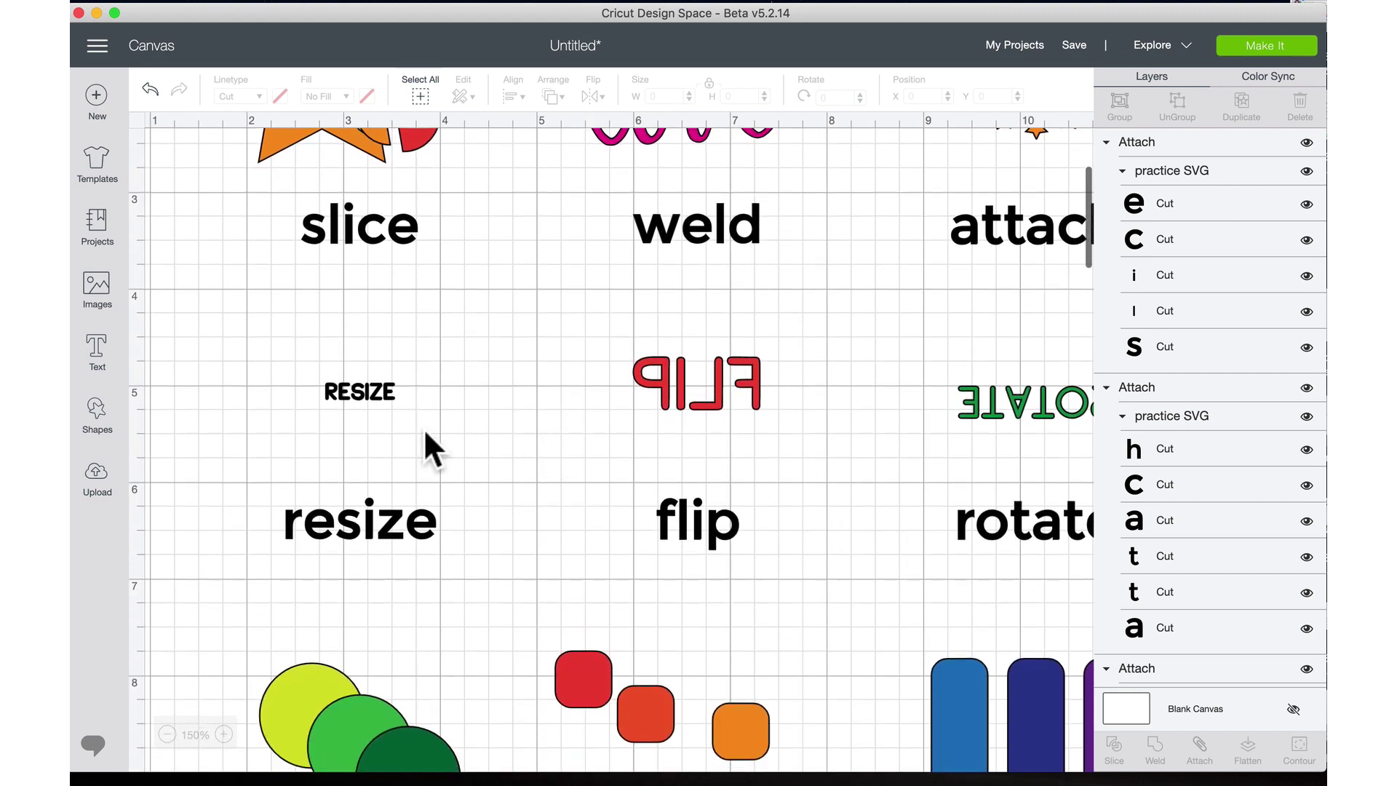
# - Enlarge the black RESIZE text proportionally by hand to about 0.812 inches wide
pyautogui.click(379, 394)
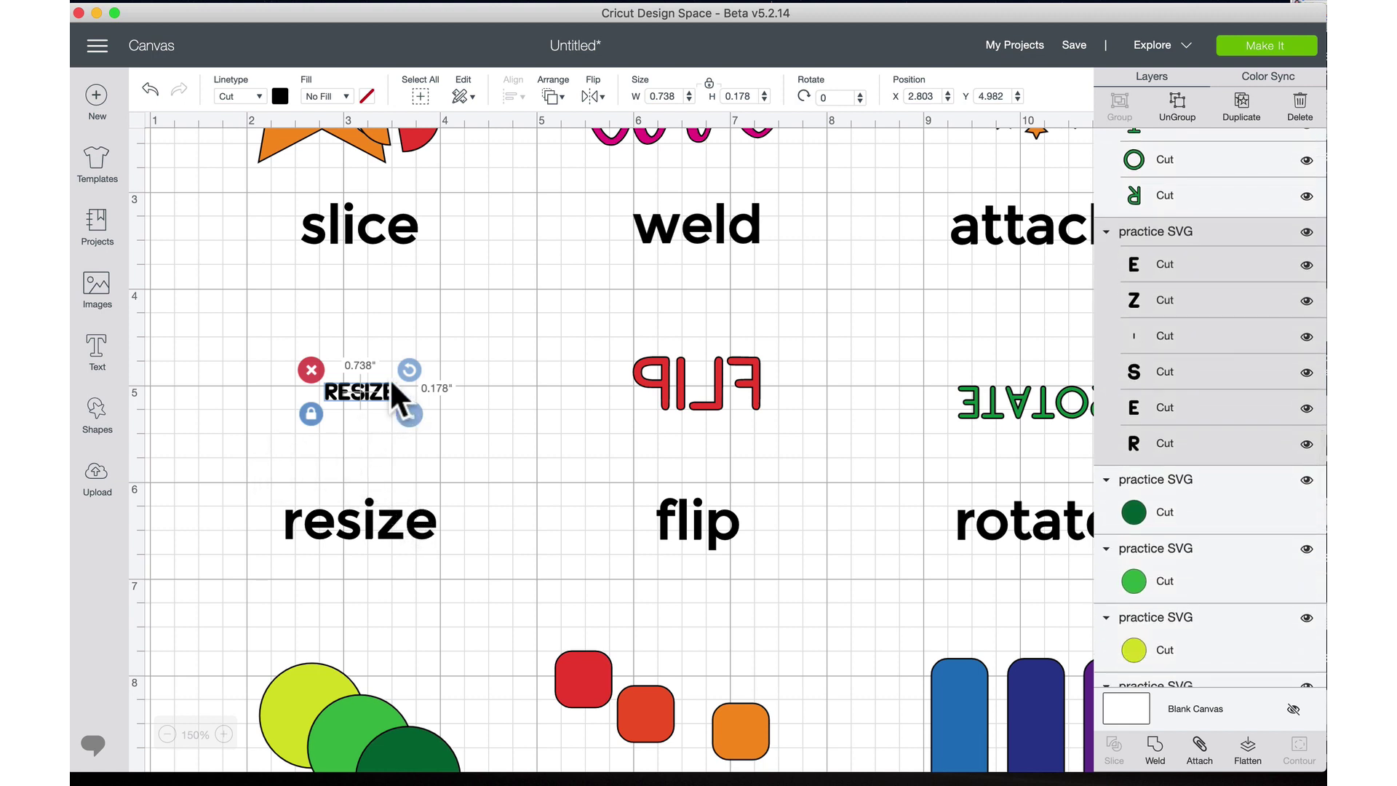
pyautogui.moveTo(409, 414)
pyautogui.mouseDown()
pyautogui.moveTo(475, 483)
pyautogui.moveTo(381, 411)
pyautogui.moveTo(468, 484)
pyautogui.moveTo(414, 438)
pyautogui.mouseUp()
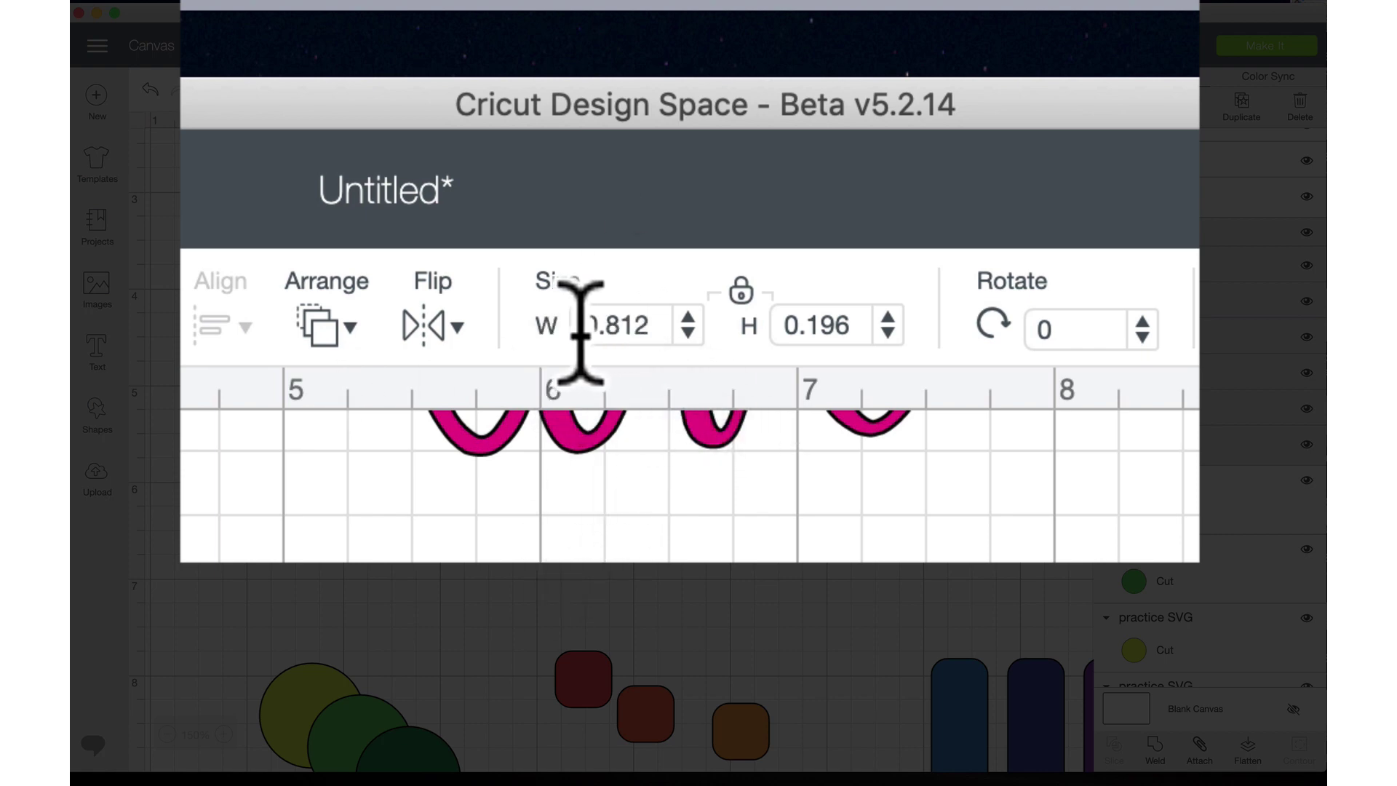
pyautogui.click(743, 293)
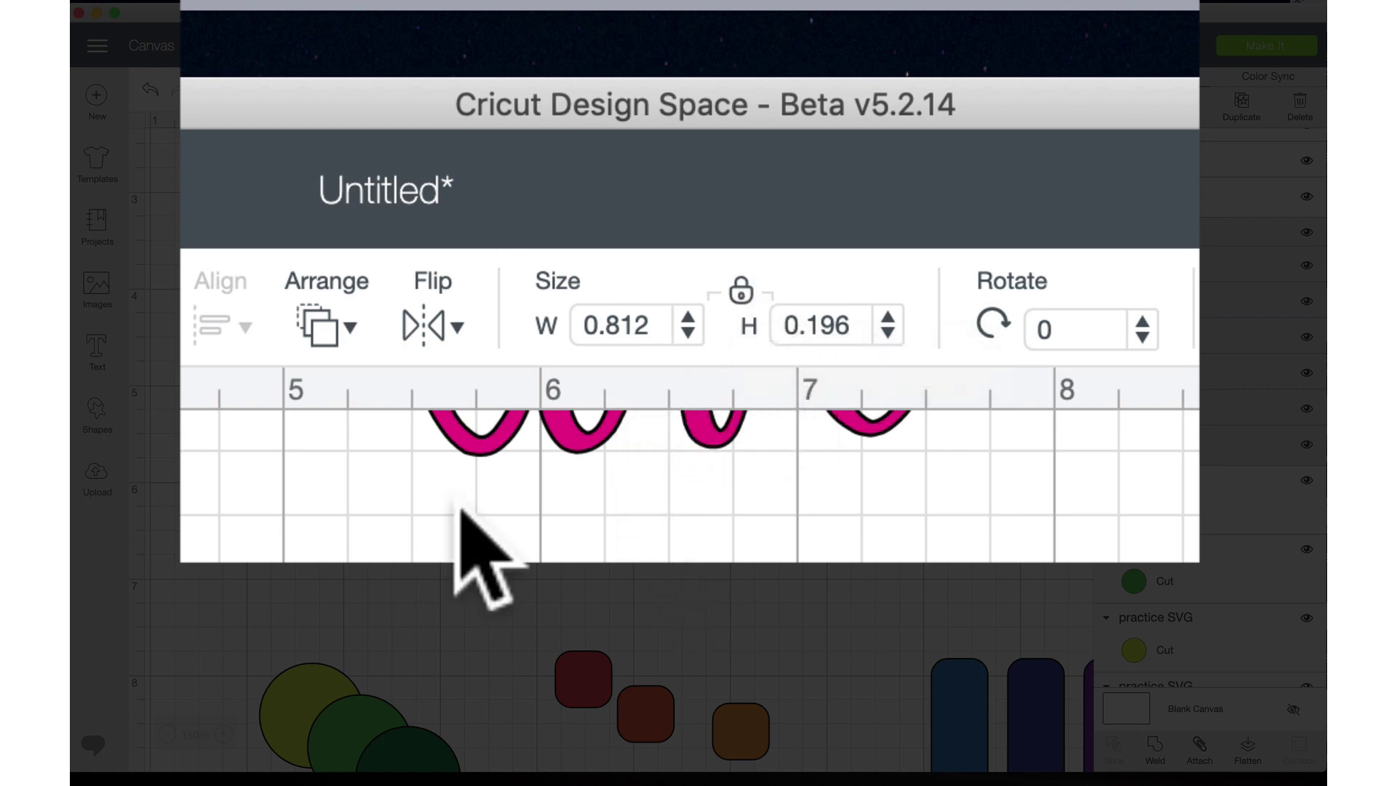
# - Try a width of 2 inches on the RESIZE text with proportions locked, move it slightly, and undo the changes
pyautogui.moveTo(664, 334); pyautogui.dragTo(543, 336)
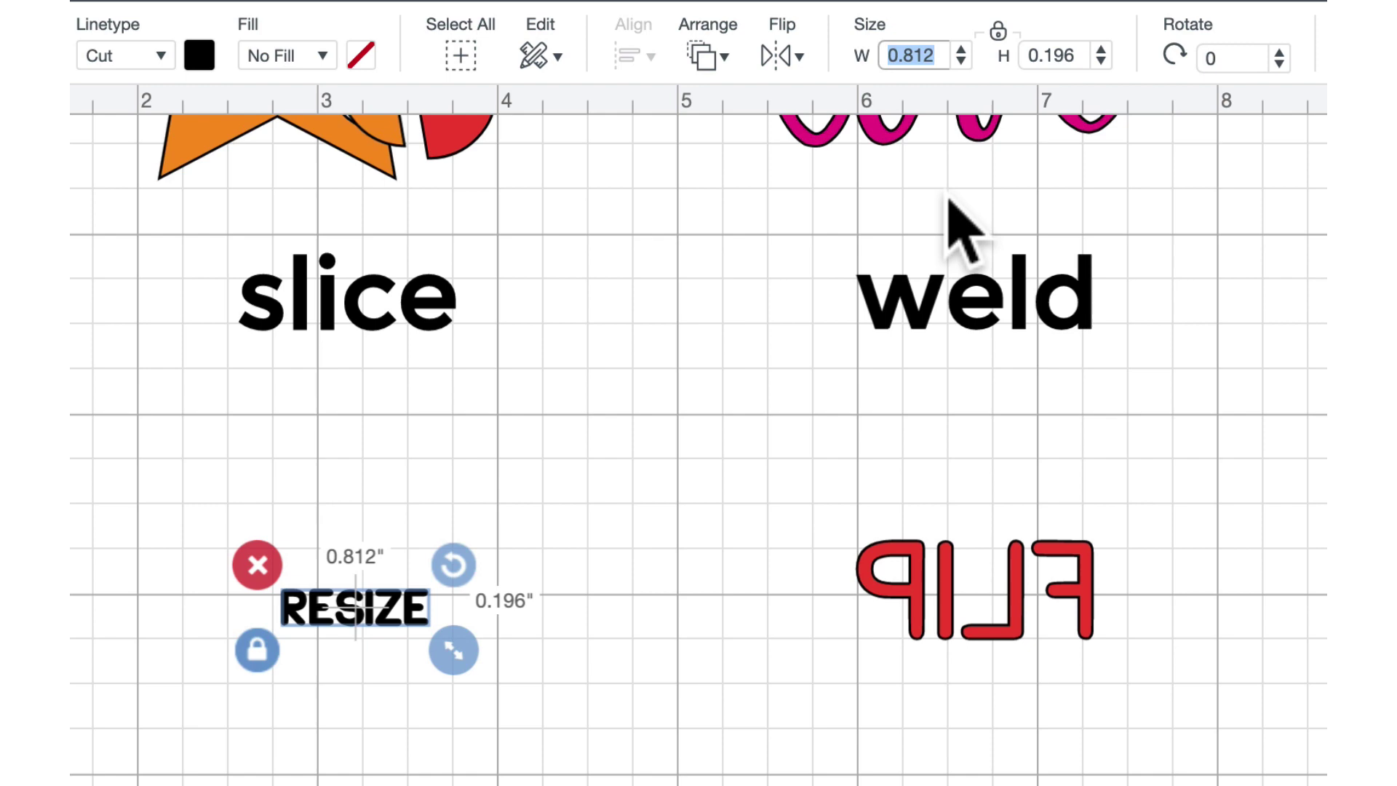
pyautogui.write('2')
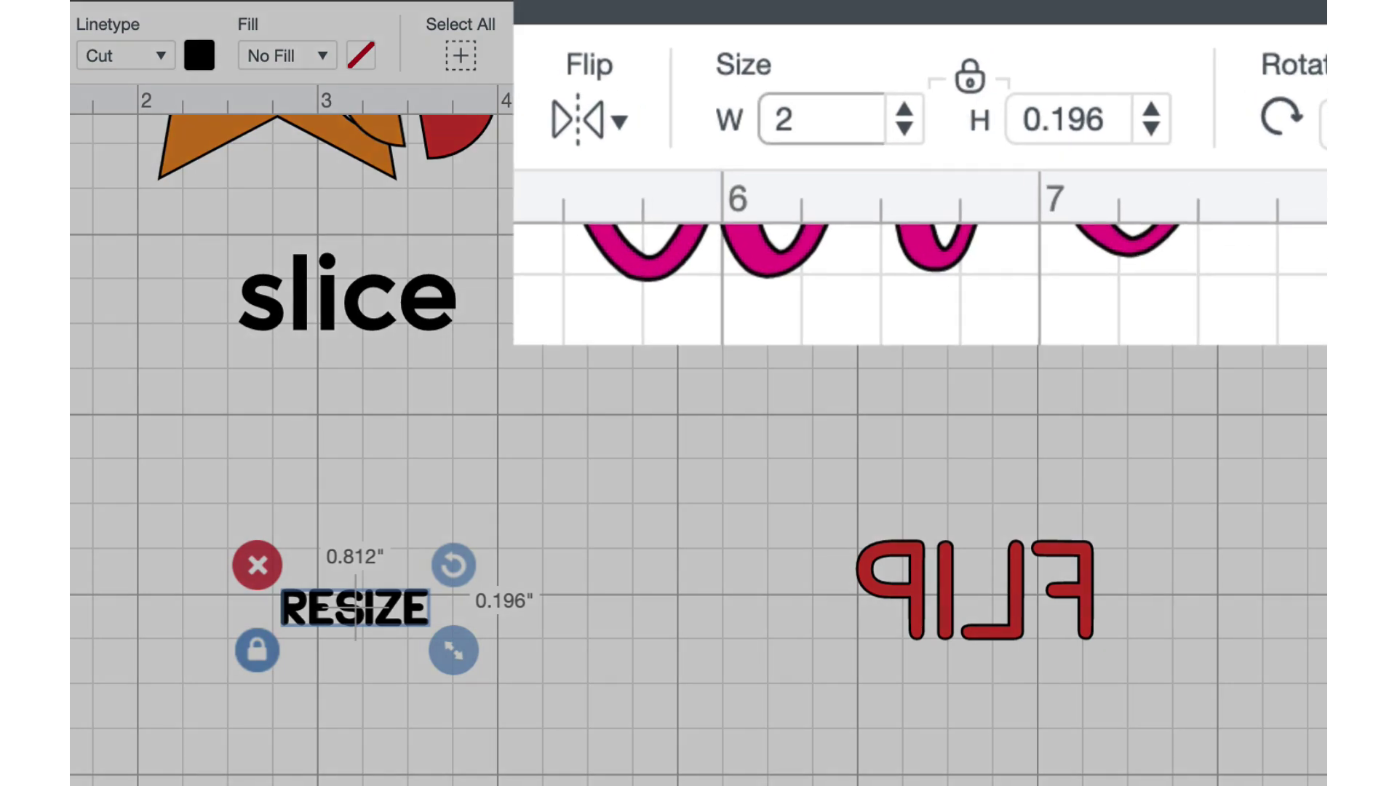
pyautogui.press('Return')
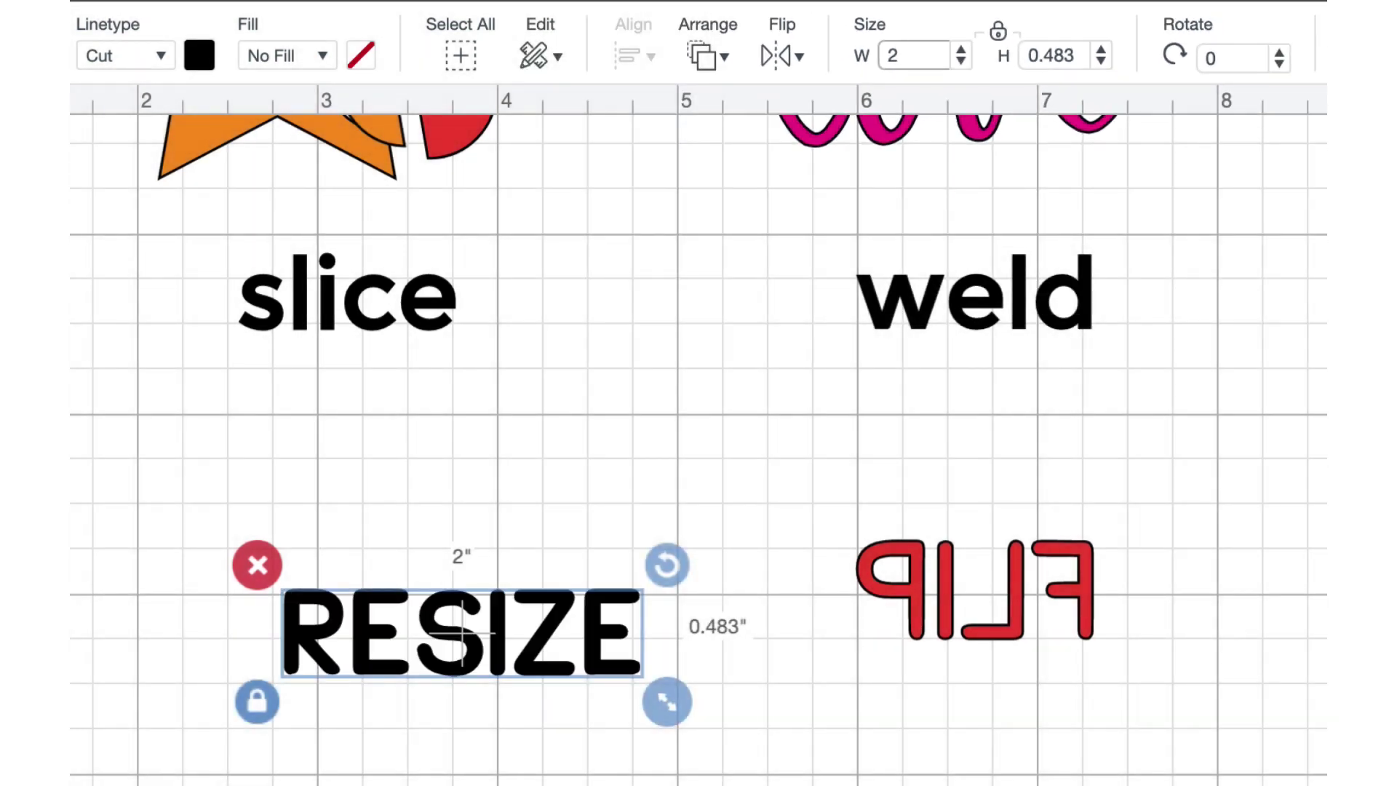
pyautogui.moveTo(452, 646); pyautogui.dragTo(331, 575)
pyautogui.click(331, 582)
pyautogui.click(329, 579)
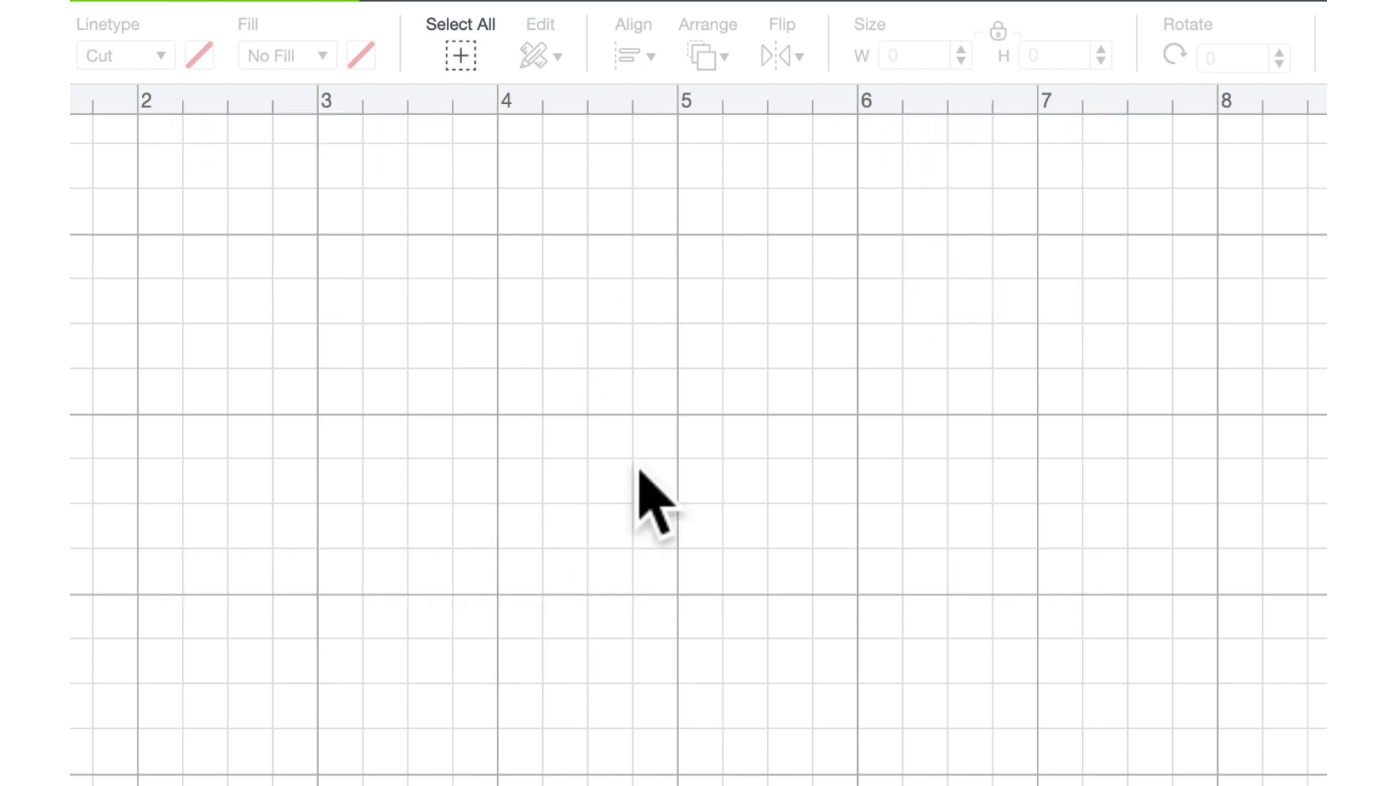
# - Unlock the RESIZE text's proportions and set only its width to 2 inches
pyautogui.click(355, 593)
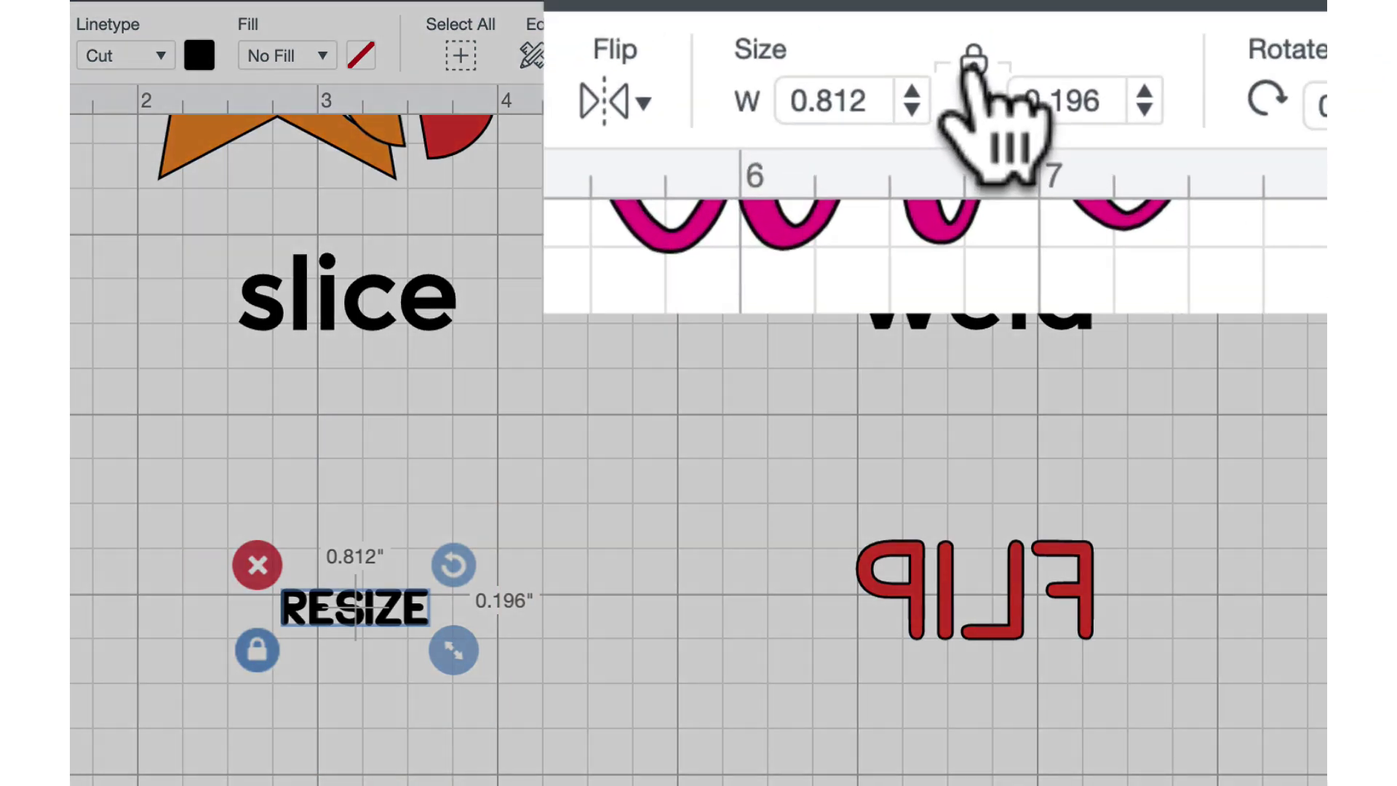
pyautogui.click(972, 62)
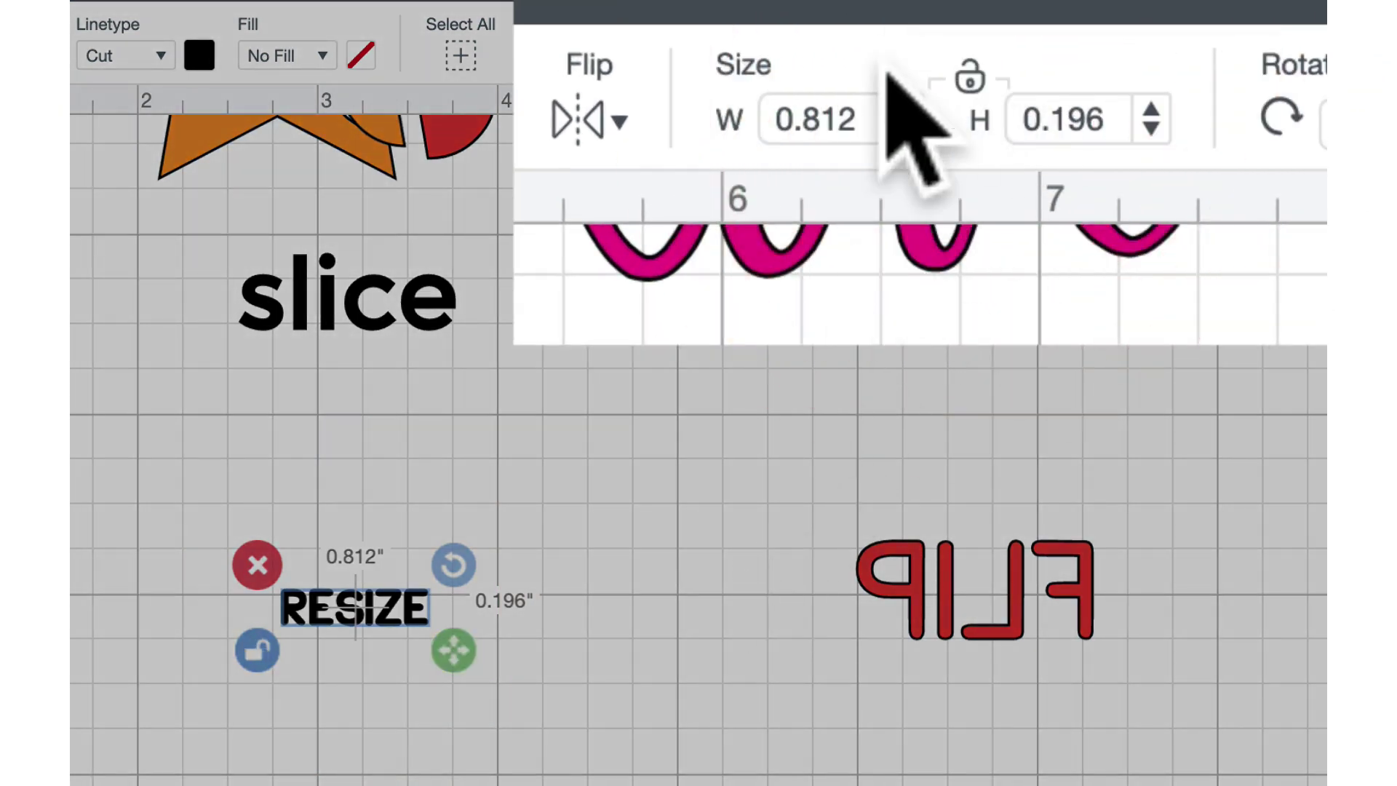
pyautogui.click(815, 119)
pyautogui.write('2')
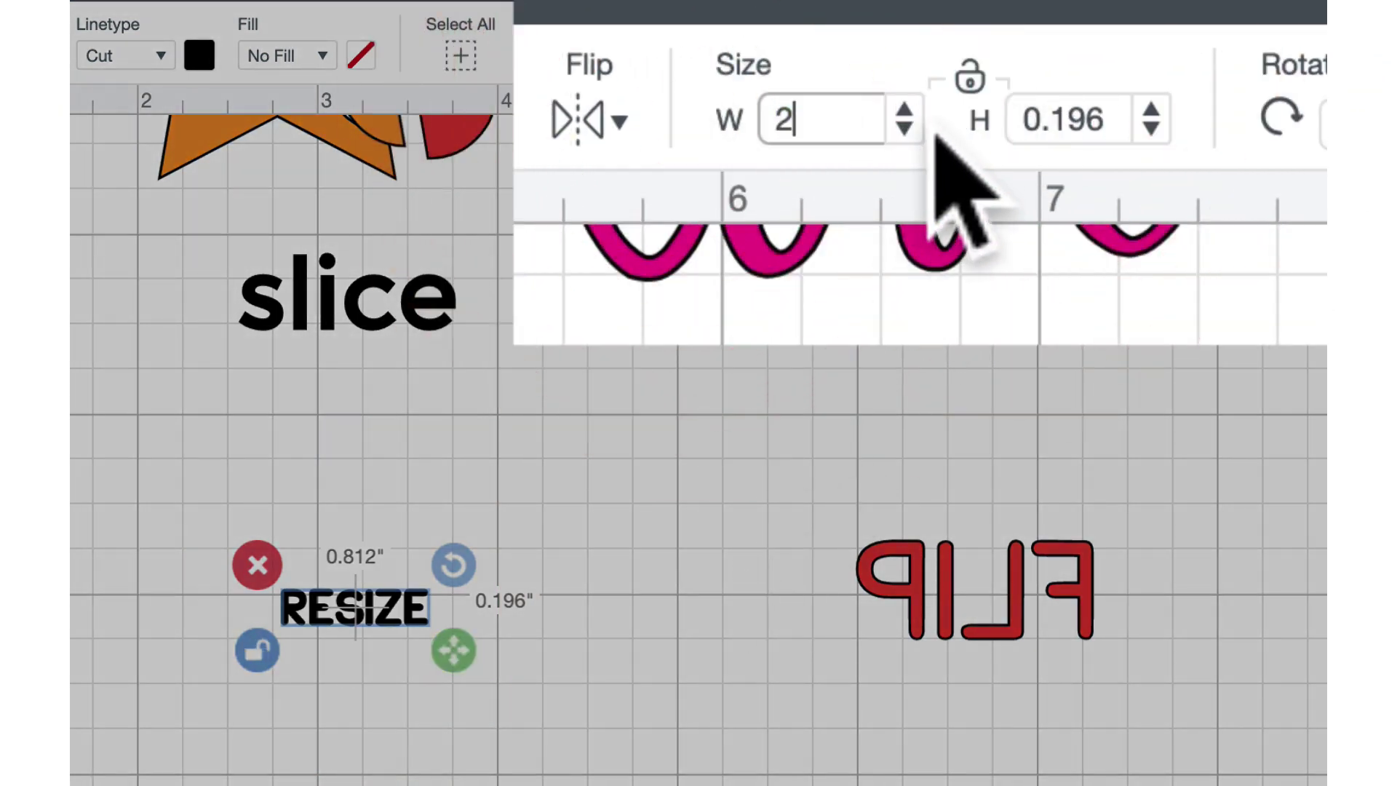
pyautogui.press('Return')
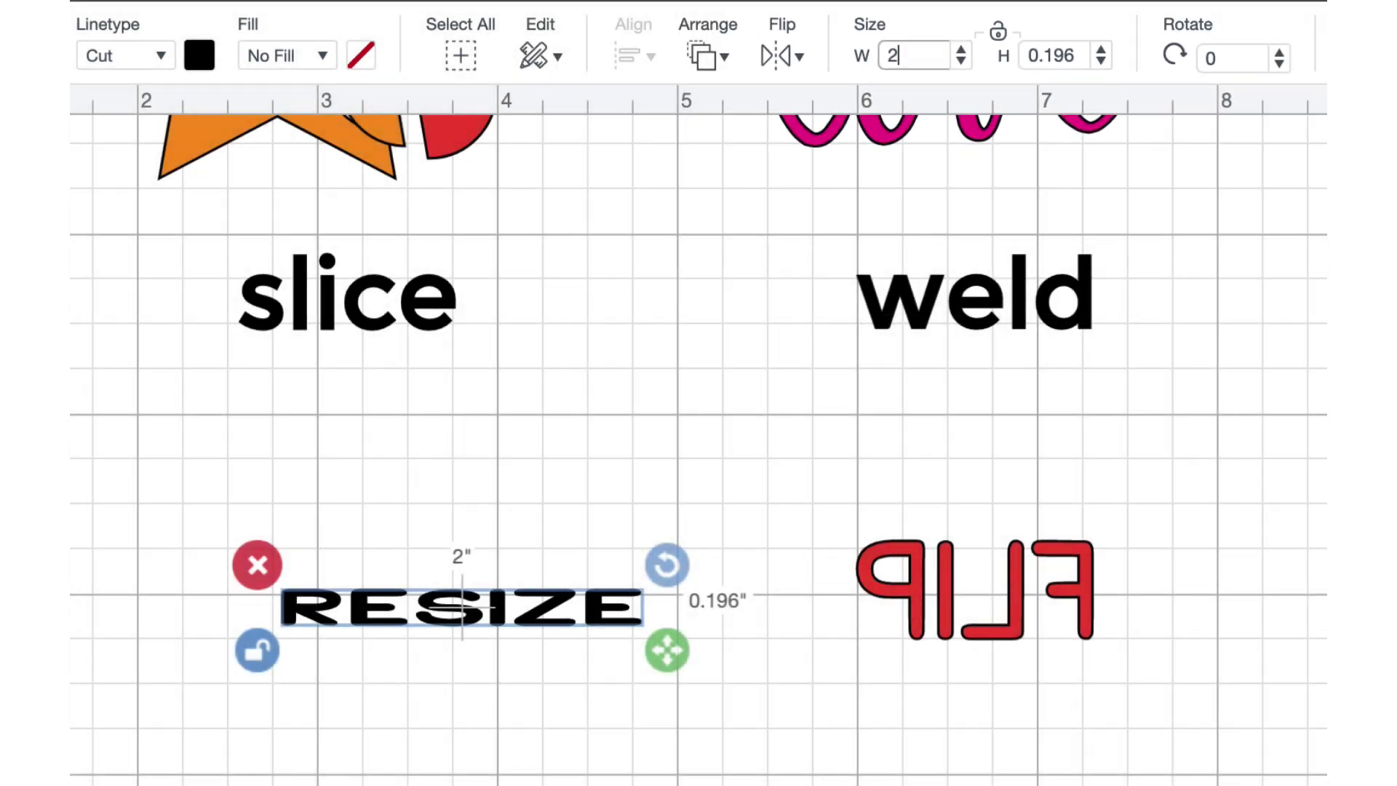
# - Move the stretched RESIZE text so it sits centred above the "resize" label and deselect it
pyautogui.click(574, 480)
pyautogui.moveTo(538, 608); pyautogui.dragTo(373, 575)
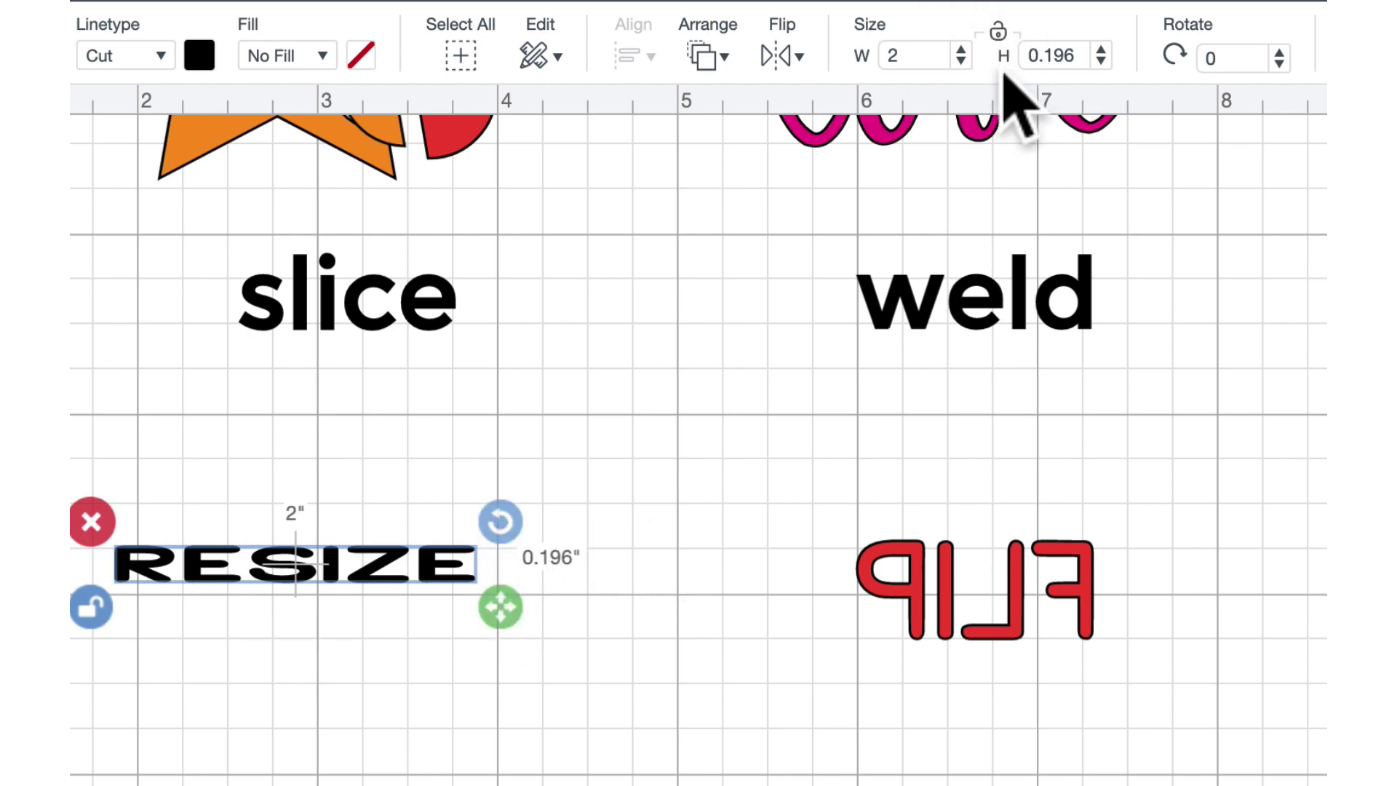
pyautogui.moveTo(318, 631); pyautogui.dragTo(336, 709)
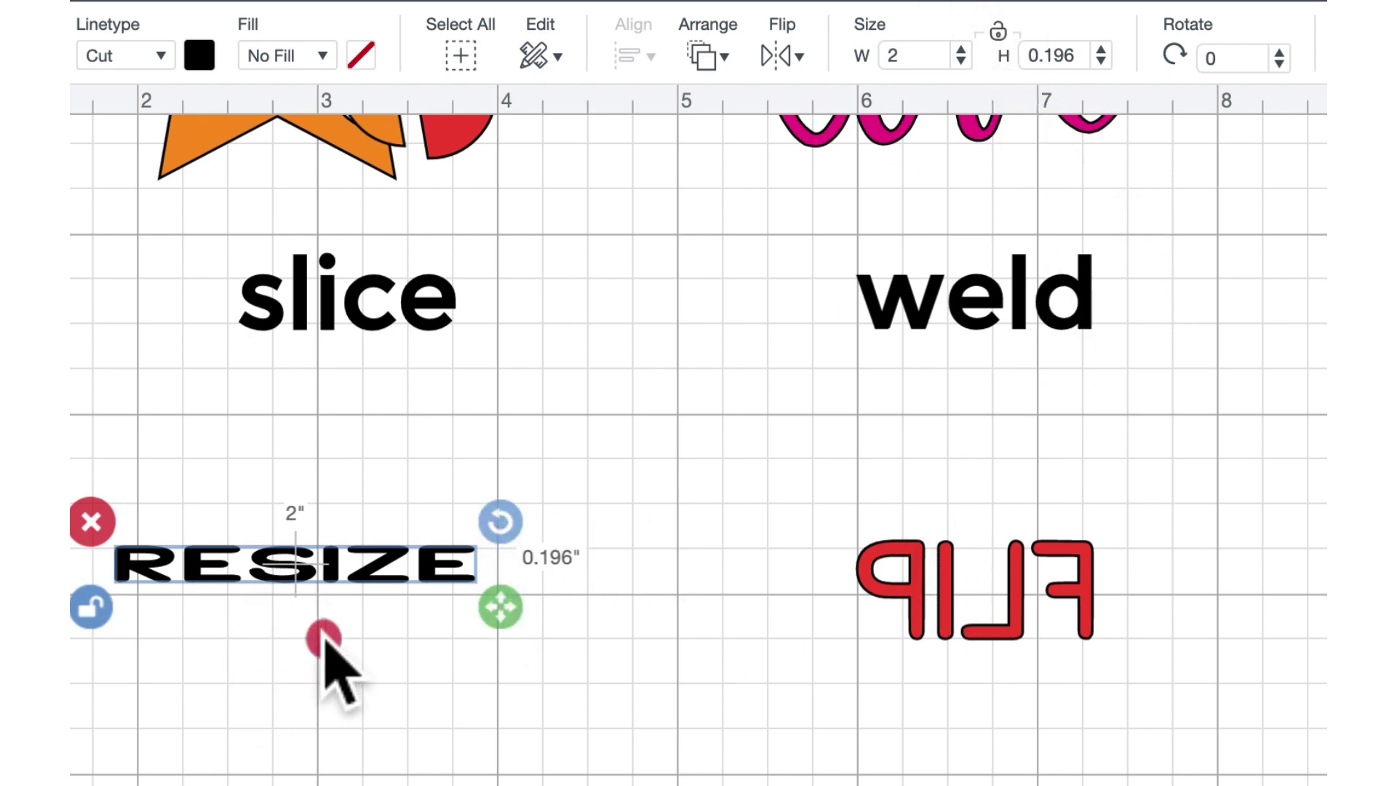
pyautogui.click(540, 375)
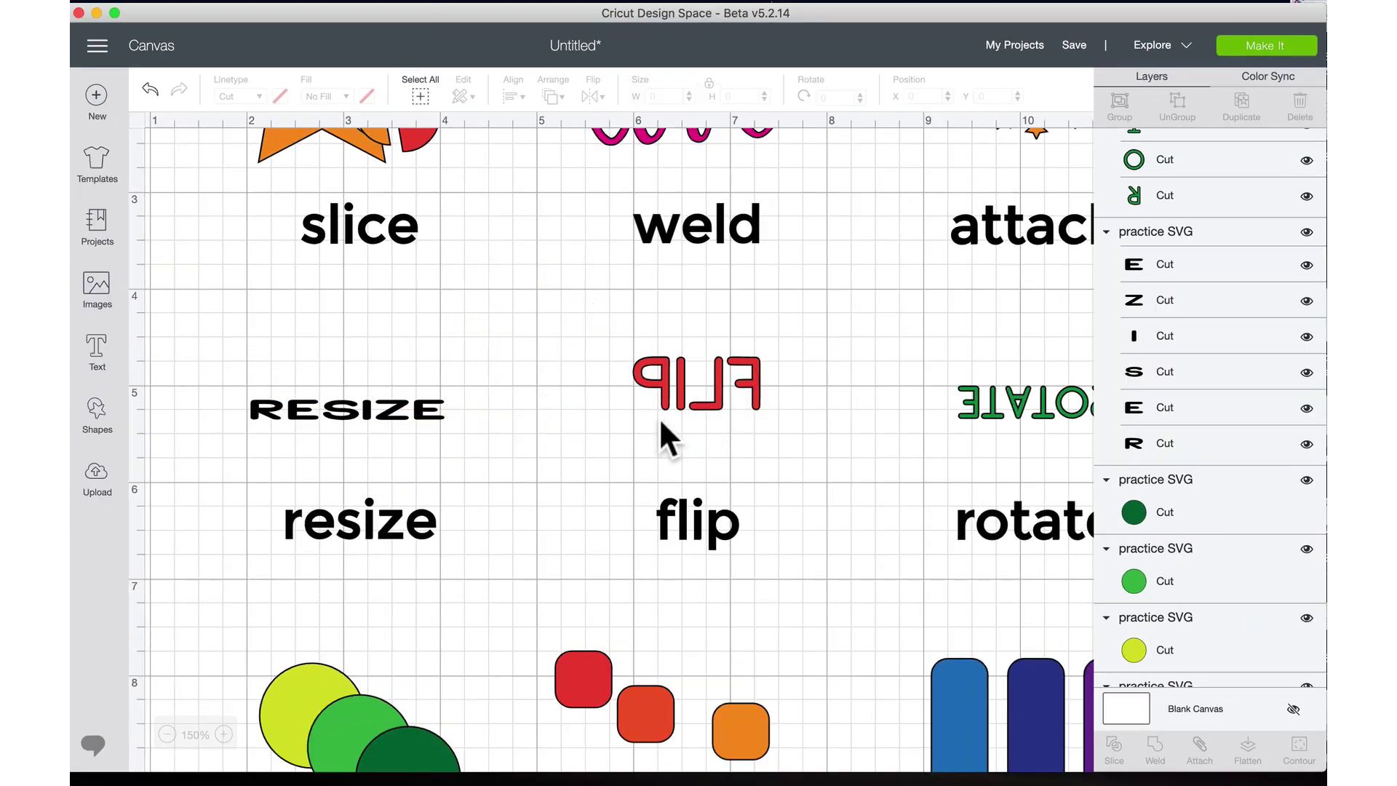
# - Flip the mirrored red FLIP text horizontally so it reads correctly, and deselect it
pyautogui.hscroll(3, 714, 478)
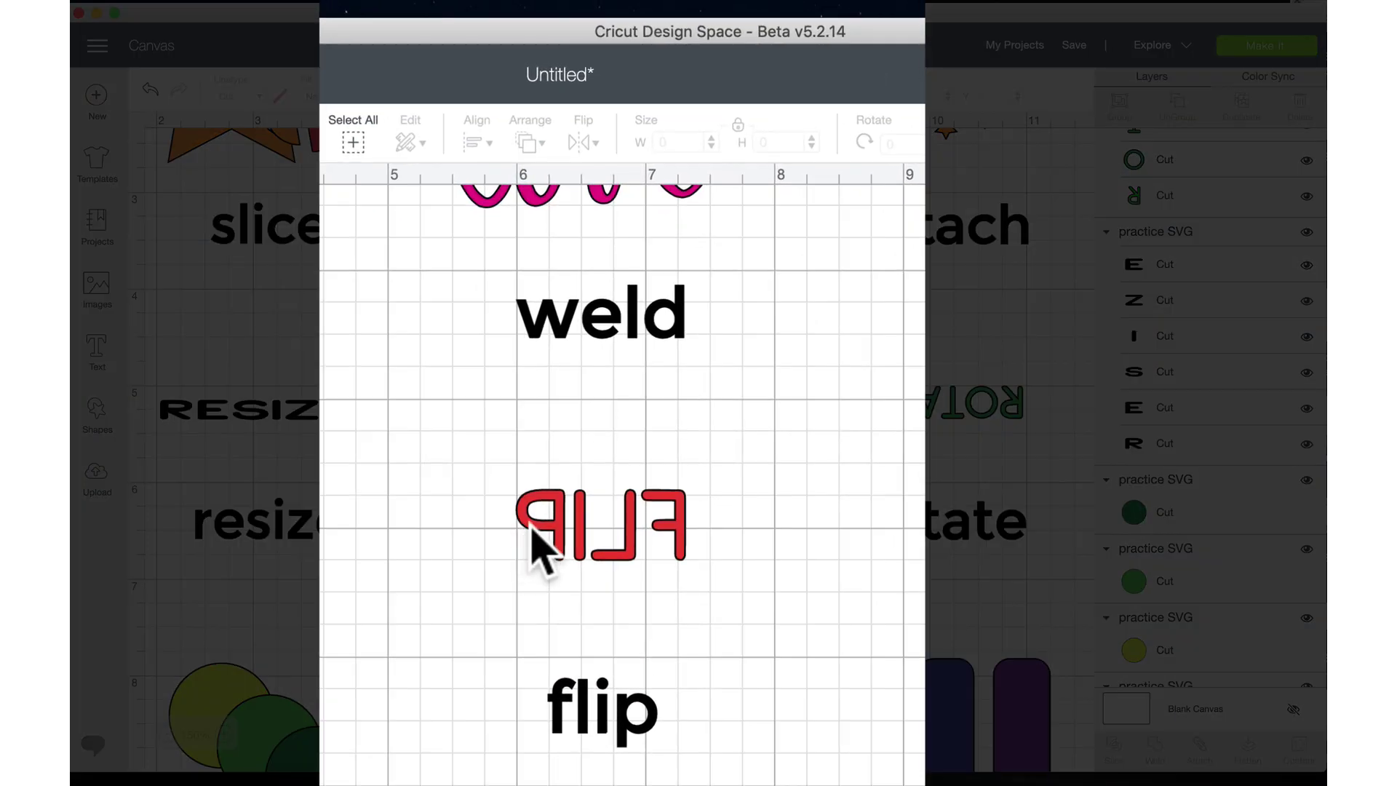
pyautogui.click(532, 529)
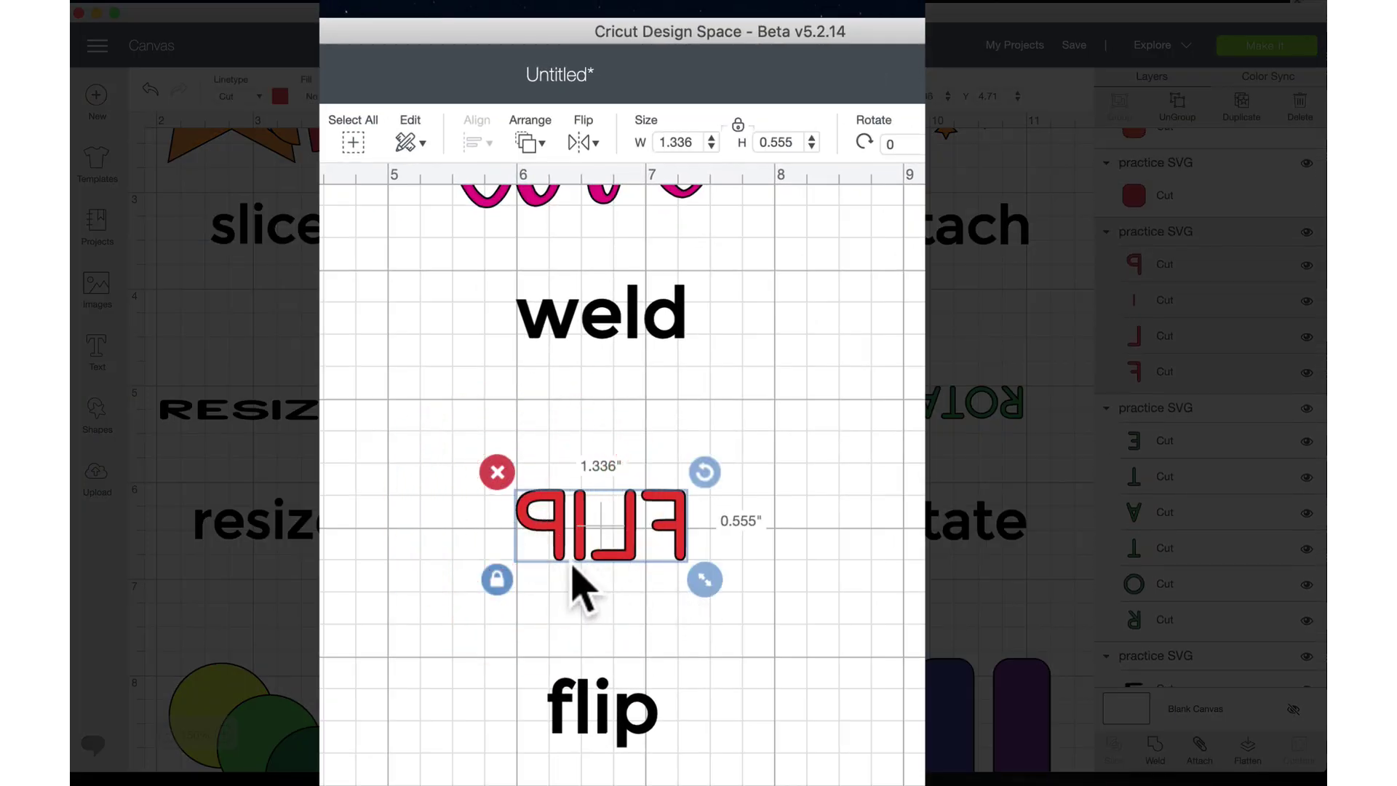
pyautogui.click(580, 143)
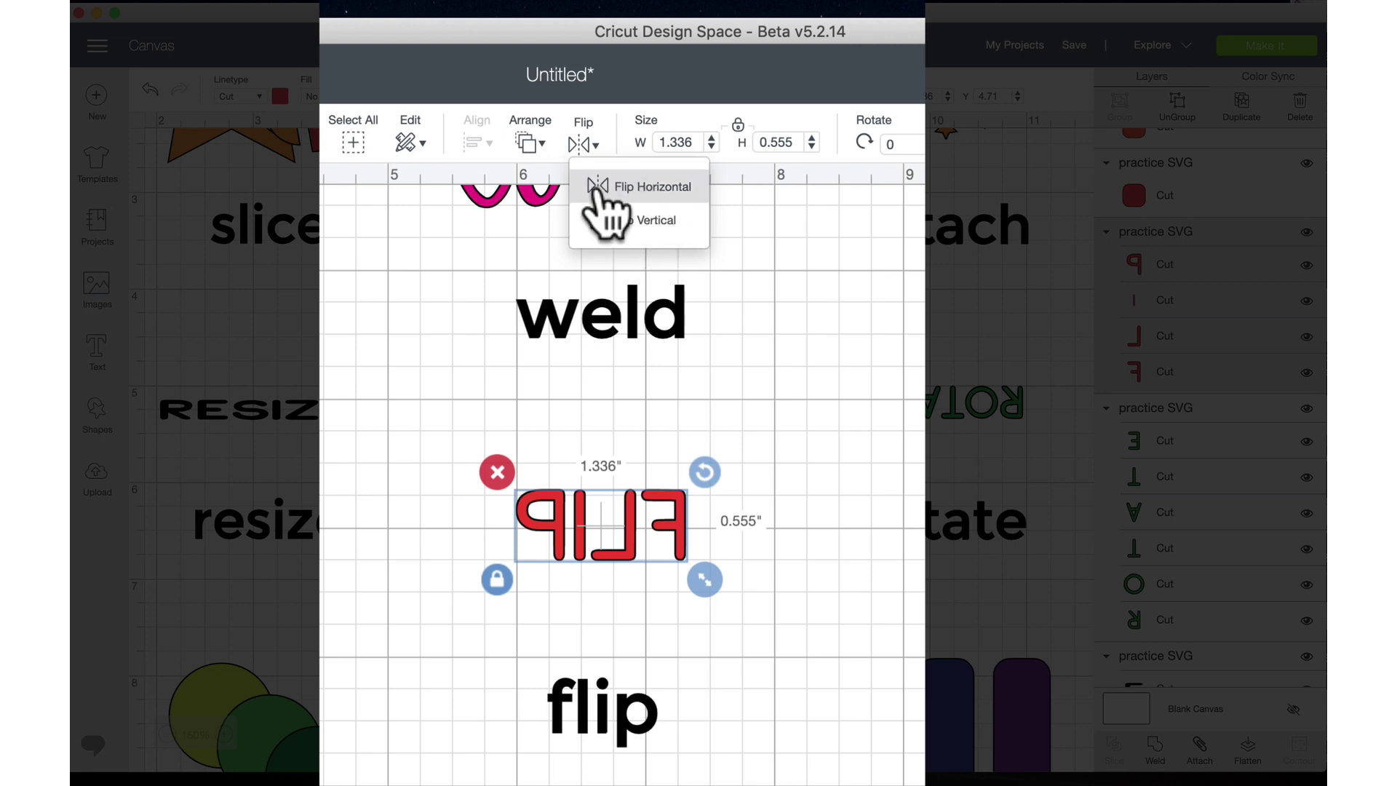
pyautogui.click(643, 191)
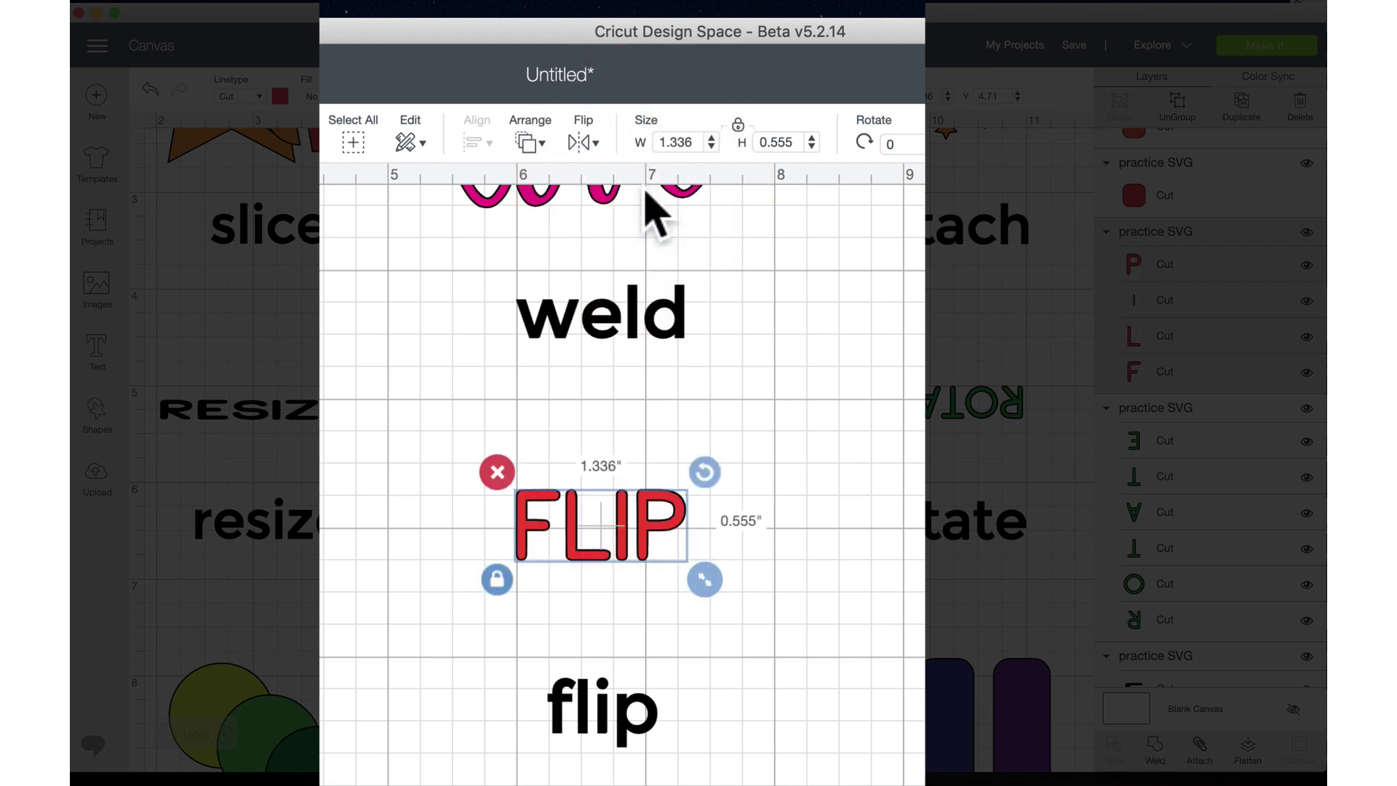
pyautogui.click(736, 460)
pyautogui.click(618, 550)
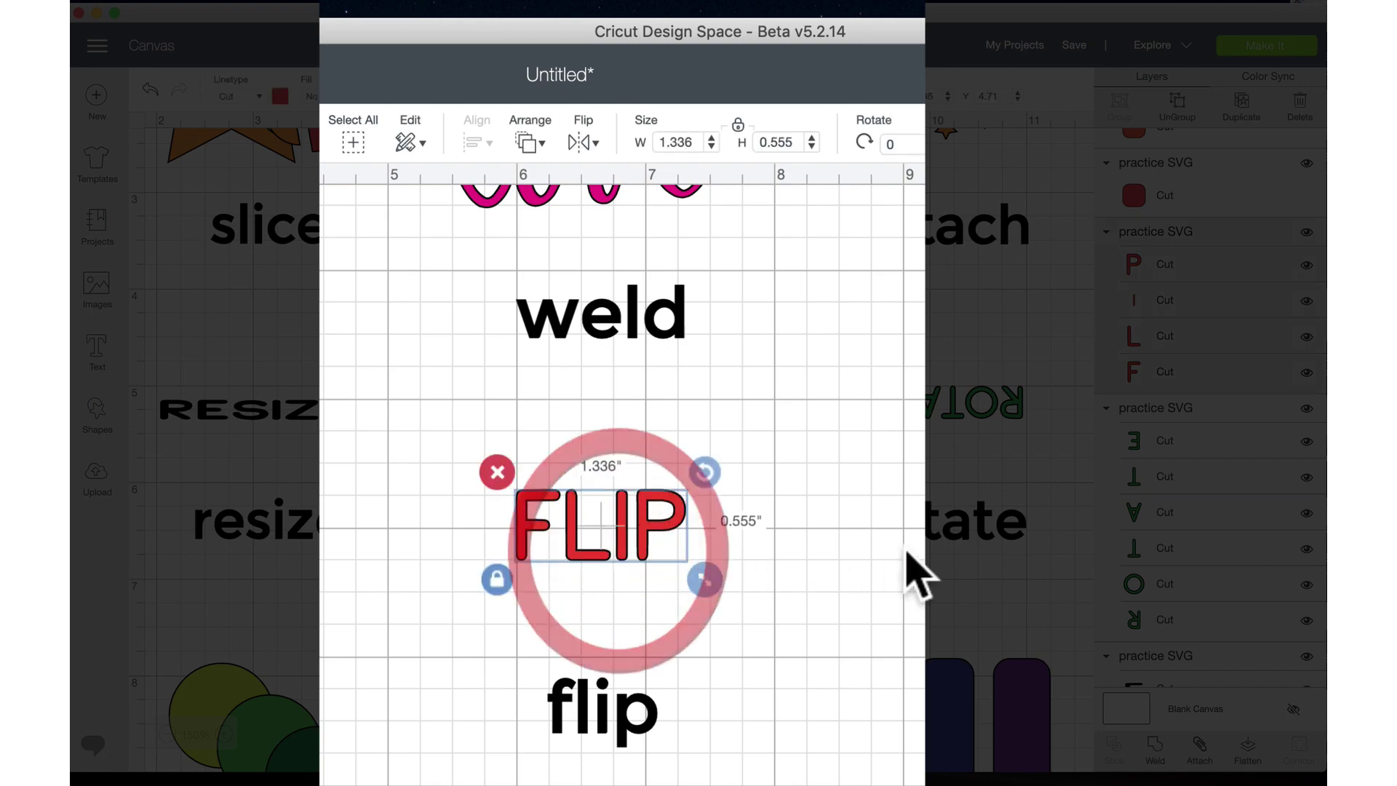
pyautogui.click(776, 508)
# - Rotate the upside-down green ROTATE text upright by hand, snapping it into place, and undo the rotation
pyautogui.hscroll(4, 815, 494)
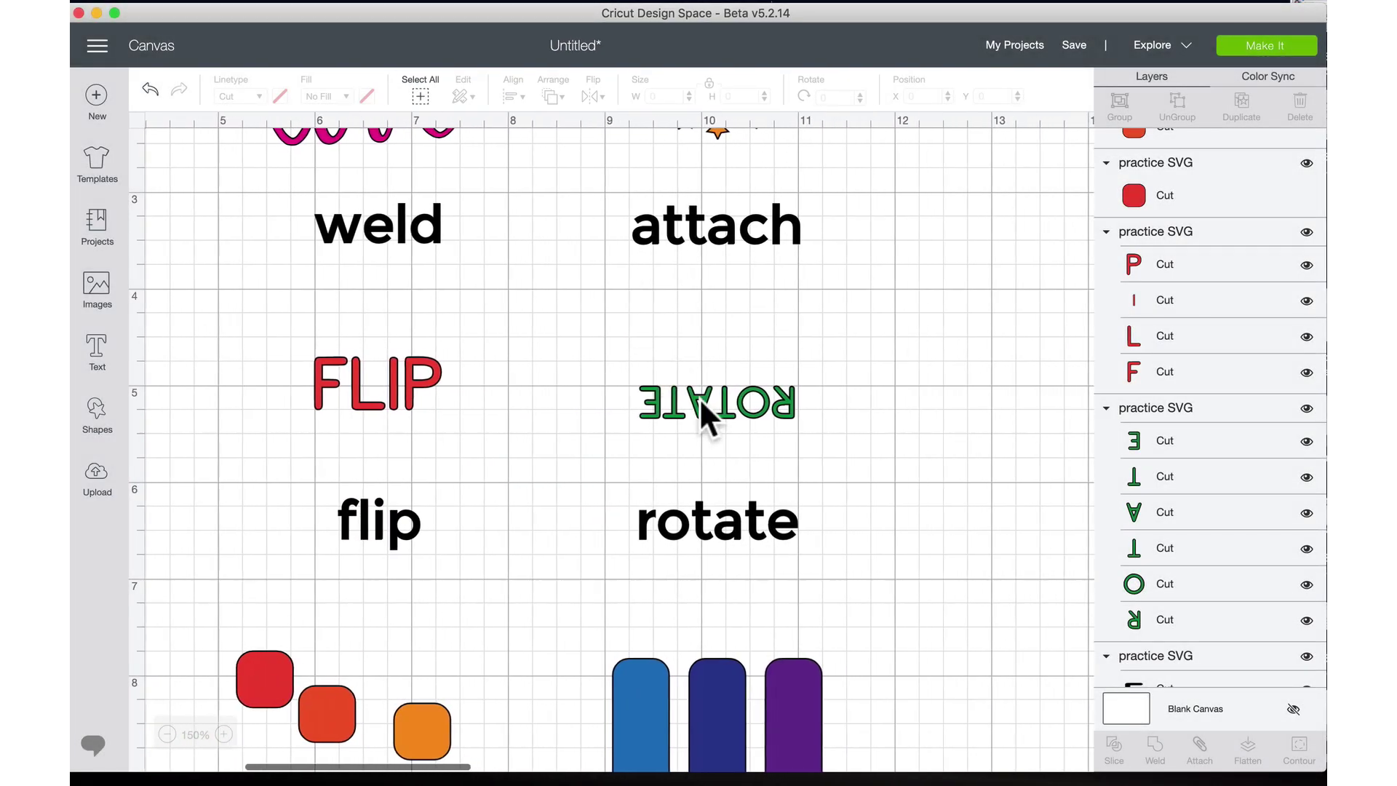
pyautogui.click(717, 412)
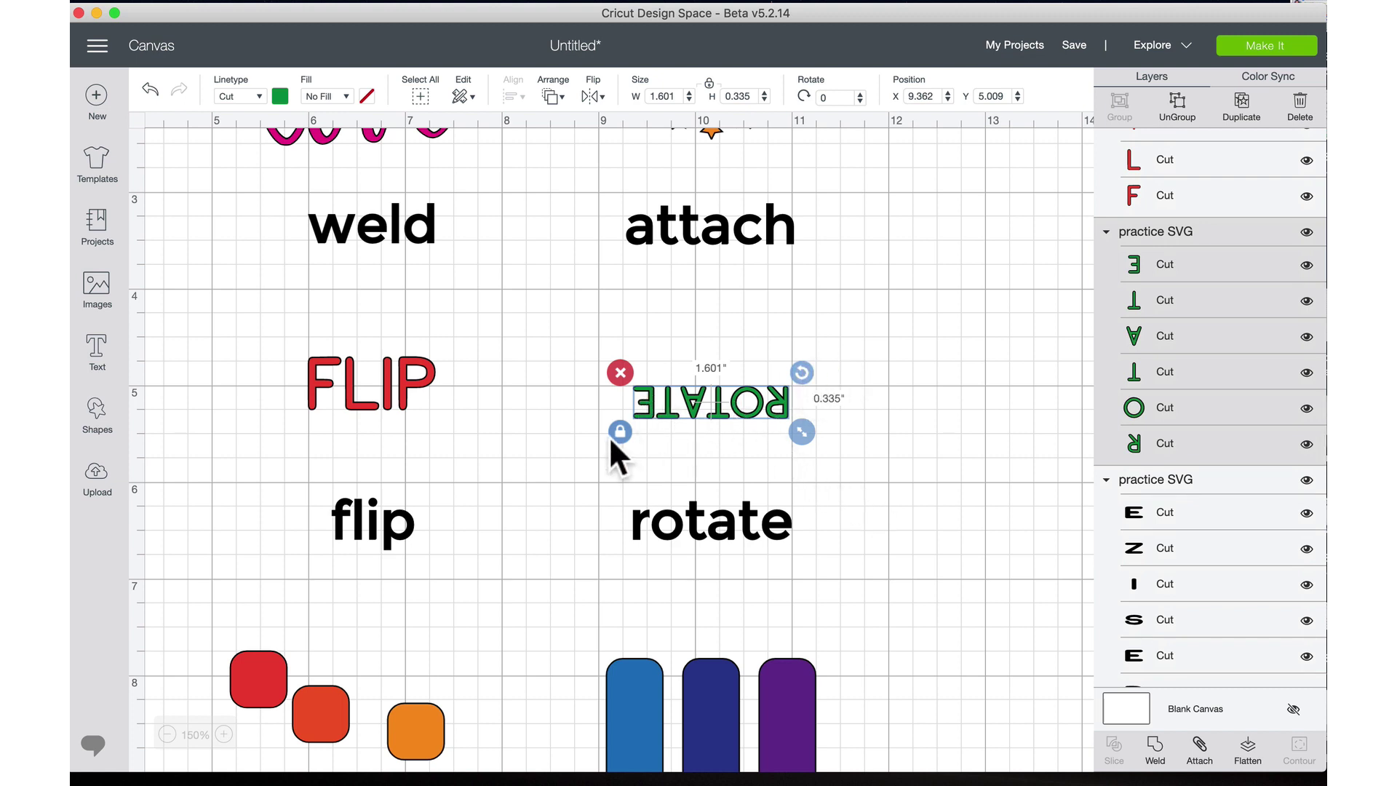
pyautogui.moveTo(800, 370)
pyautogui.mouseDown()
pyautogui.moveTo(815, 390)
pyautogui.moveTo(771, 459)
pyautogui.moveTo(683, 466)
pyautogui.moveTo(640, 439)
pyautogui.moveTo(636, 379)
pyautogui.moveTo(690, 317)
pyautogui.moveTo(775, 374)
pyautogui.moveTo(783, 404)
pyautogui.moveTo(781, 363)
pyautogui.moveTo(775, 405)
pyautogui.moveTo(723, 472)
pyautogui.moveTo(674, 405)
pyautogui.moveTo(688, 435)
pyautogui.moveTo(778, 415)
pyautogui.moveTo(780, 378)
pyautogui.moveTo(838, 378)
pyautogui.moveTo(801, 380)
pyautogui.mouseUp()
pyautogui.moveTo(801, 370); pyautogui.dragTo(799, 402)
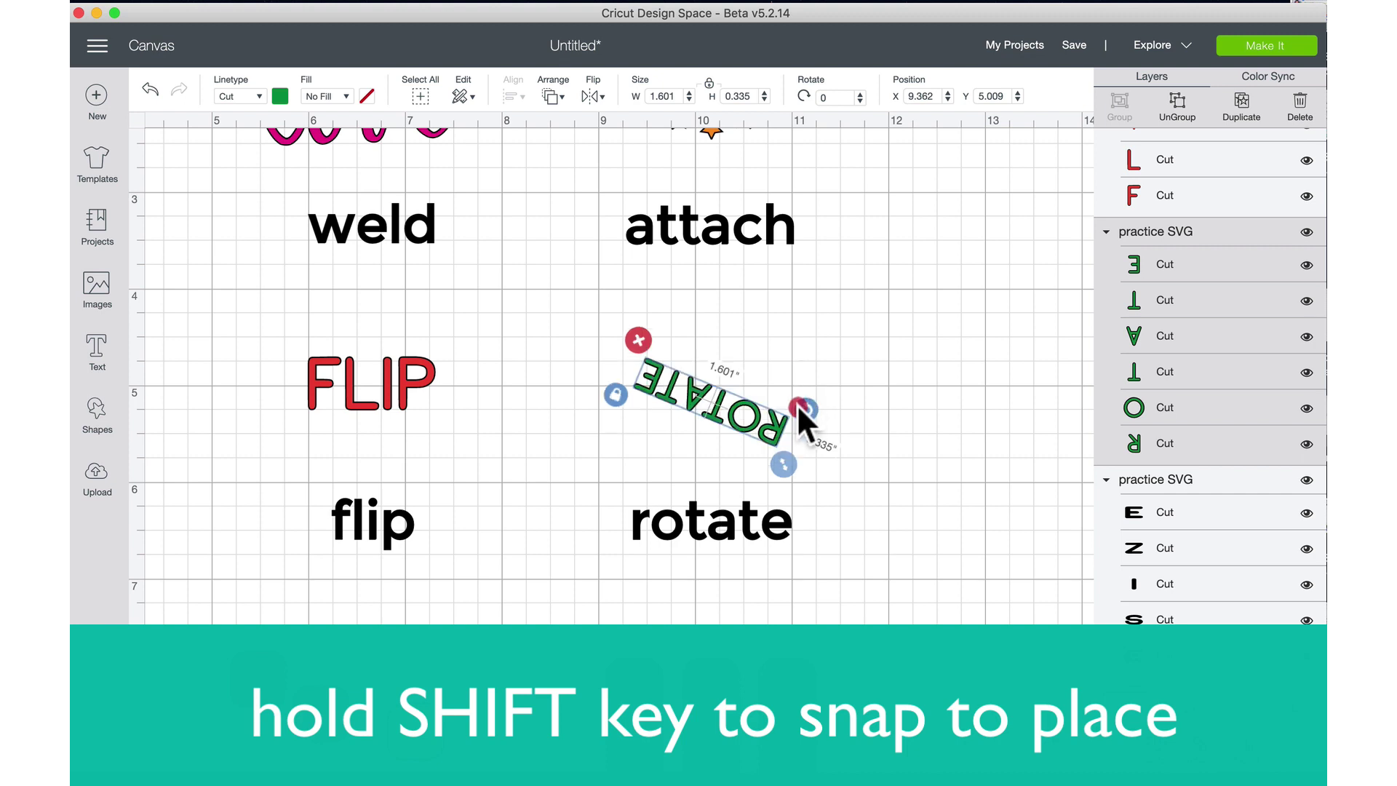
pyautogui.moveTo(797, 404); pyautogui.dragTo(630, 422)
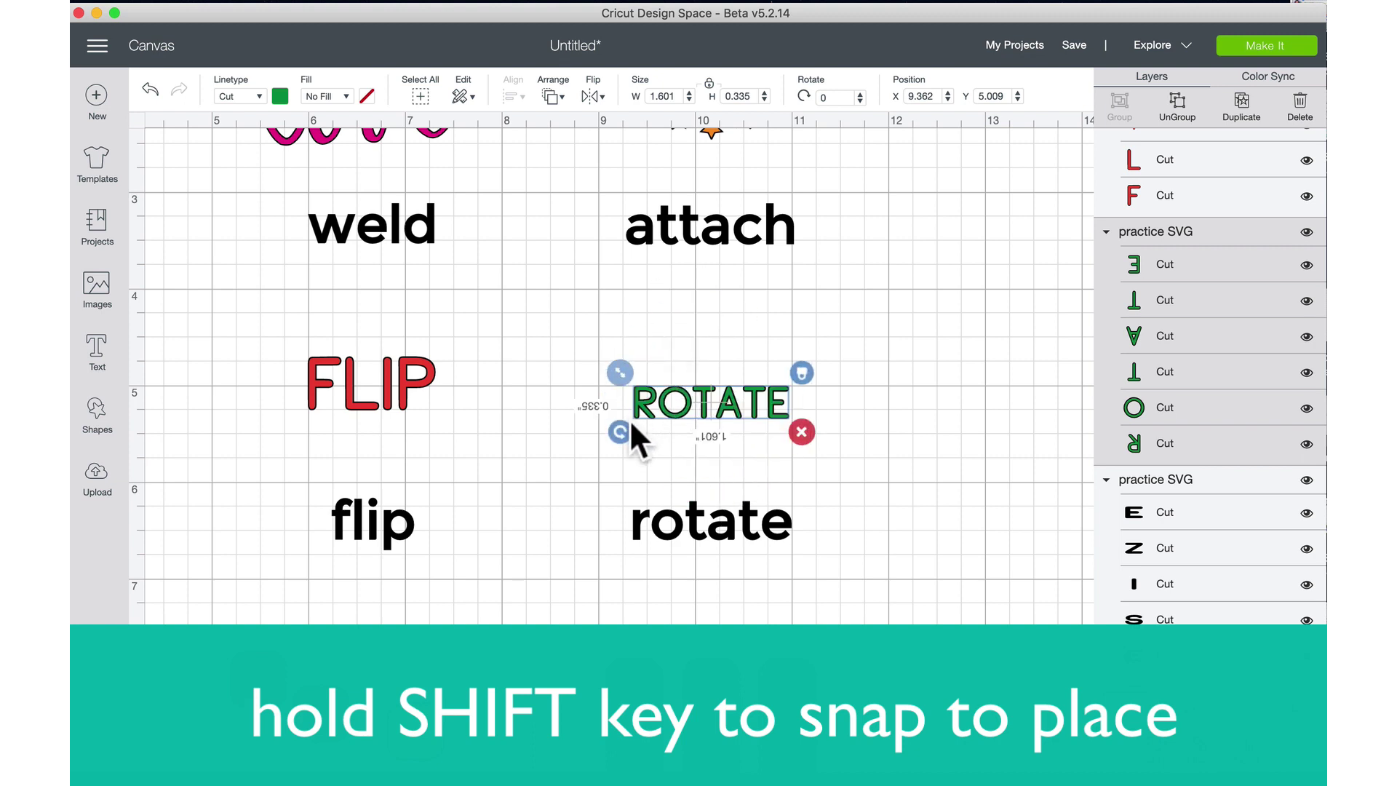
pyautogui.click(675, 399)
pyautogui.press('super+z')
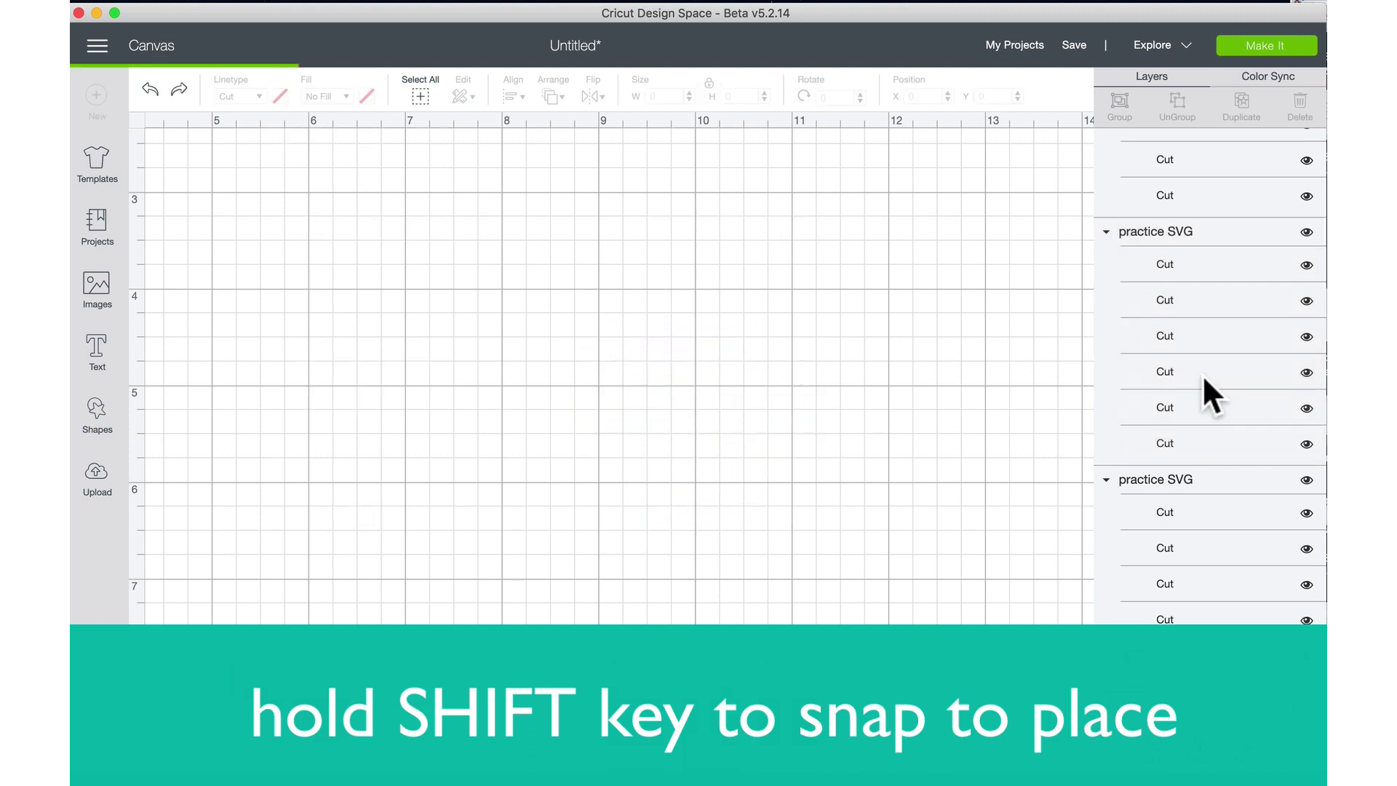
# - Set the green ROTATE text's rotation to 90 degrees first and to 180 degrees after that
pyautogui.click(778, 400)
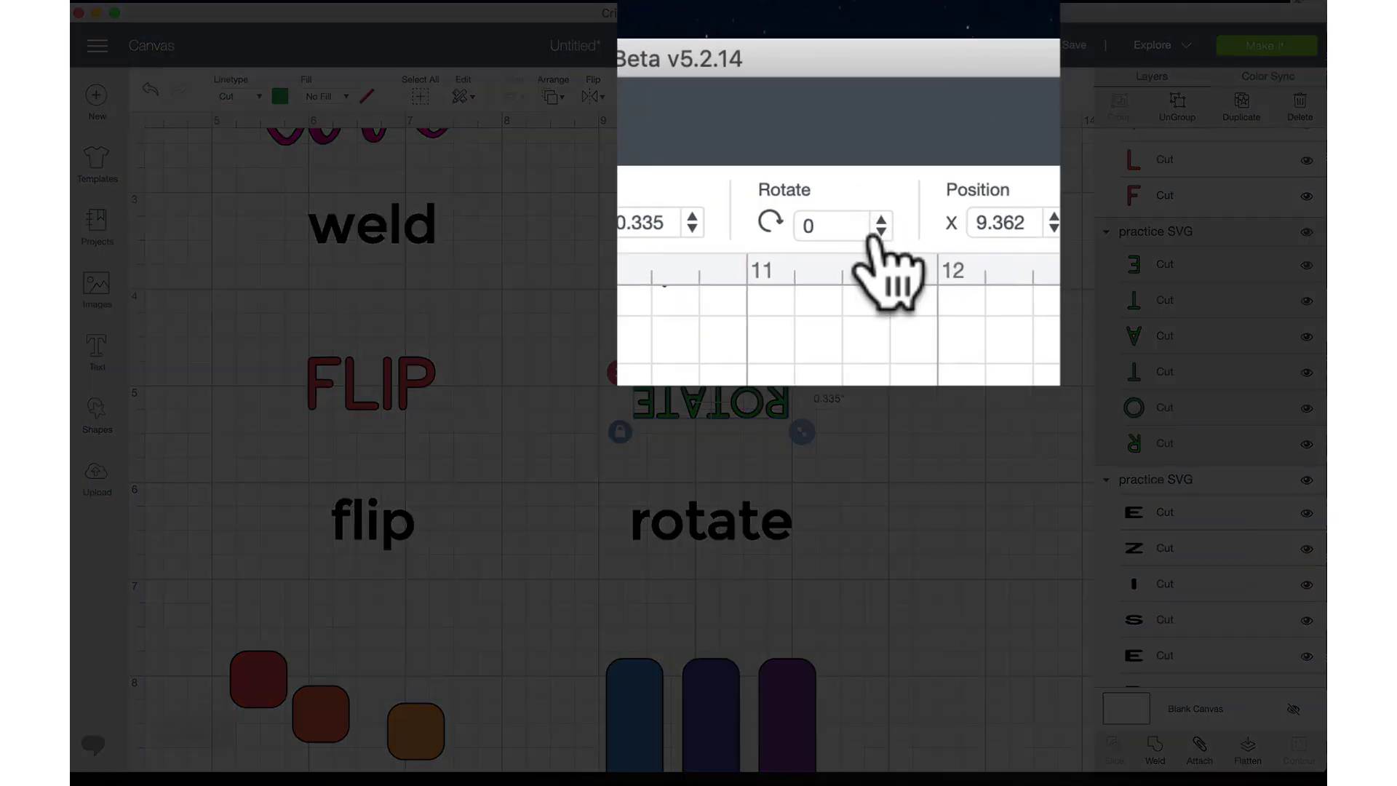
pyautogui.doubleClick(853, 230)
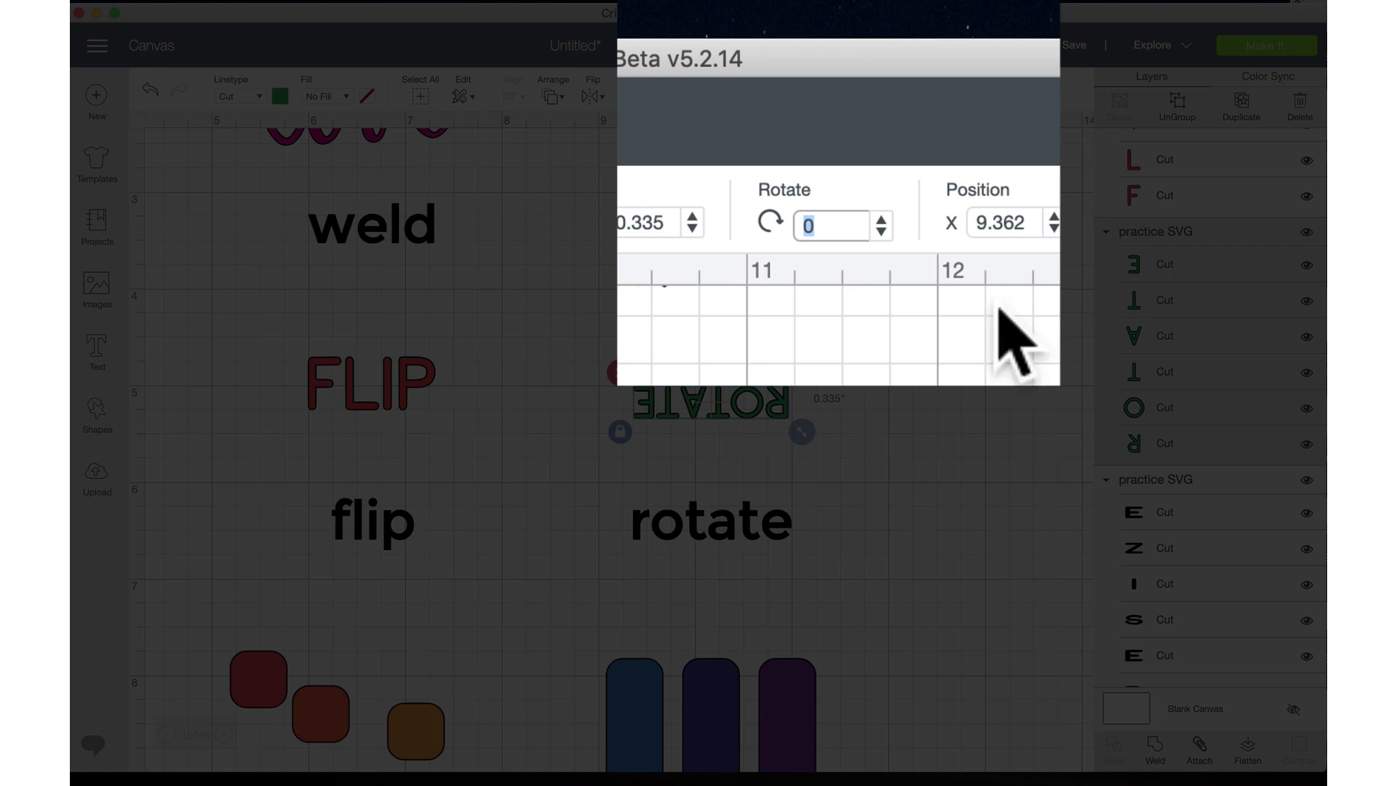
pyautogui.write('90')
pyautogui.press('Return')
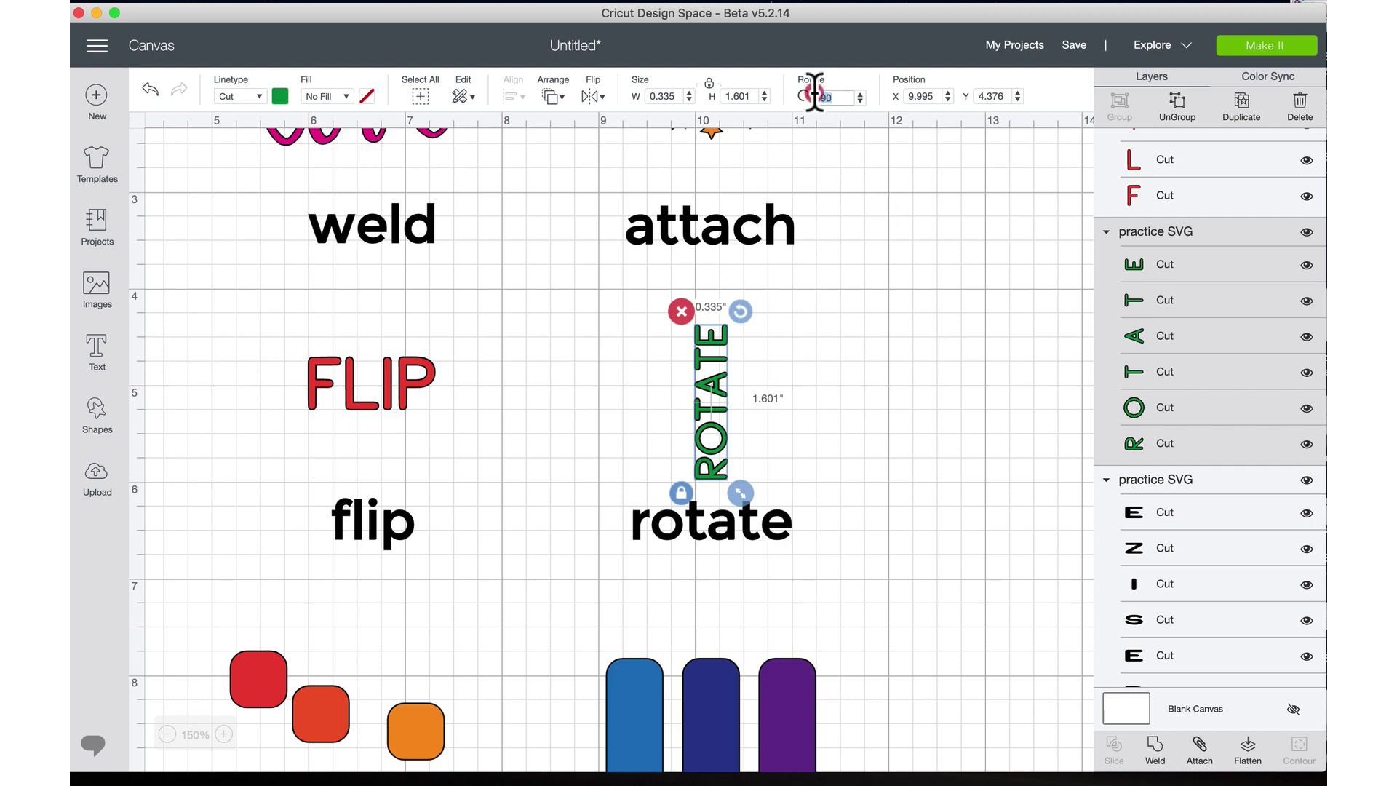
pyautogui.write('18')
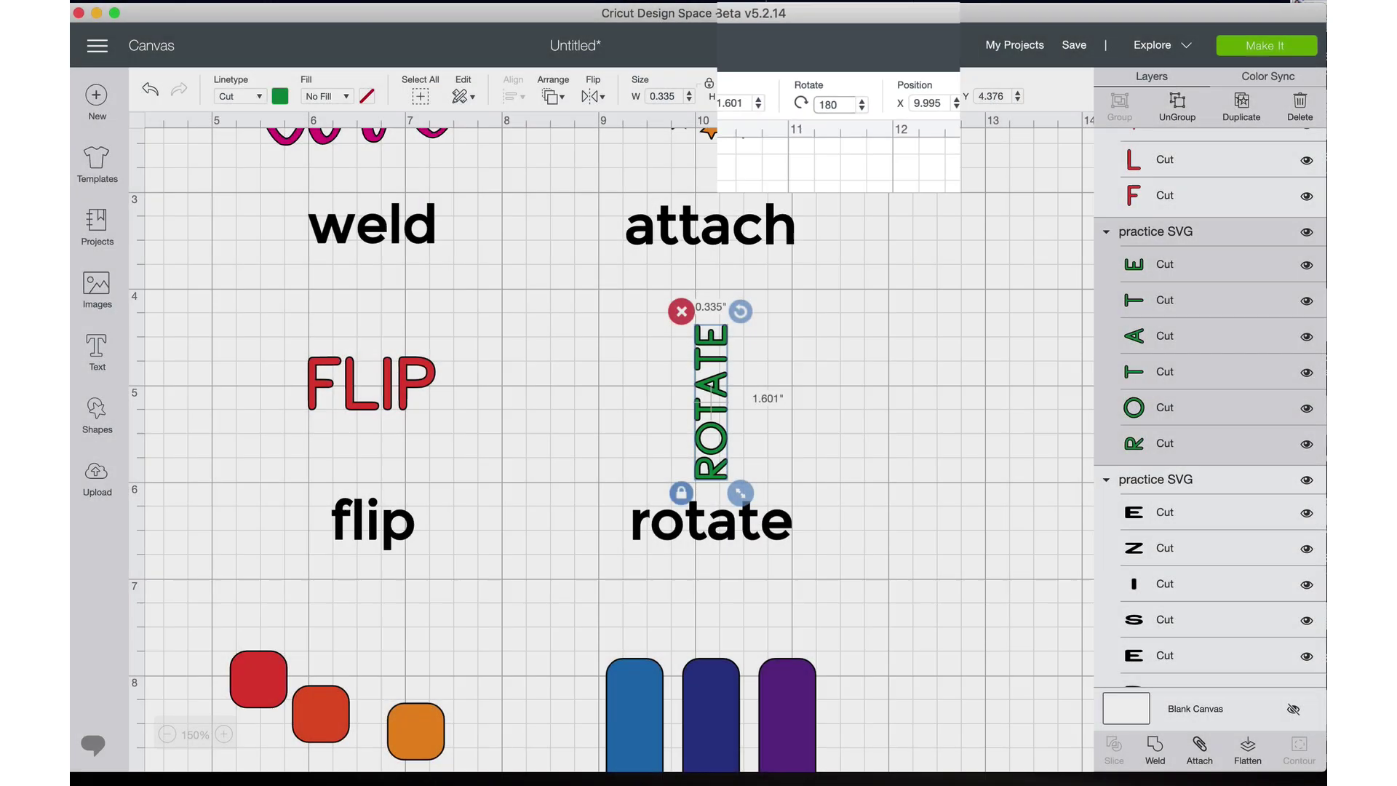
pyautogui.press('Return')
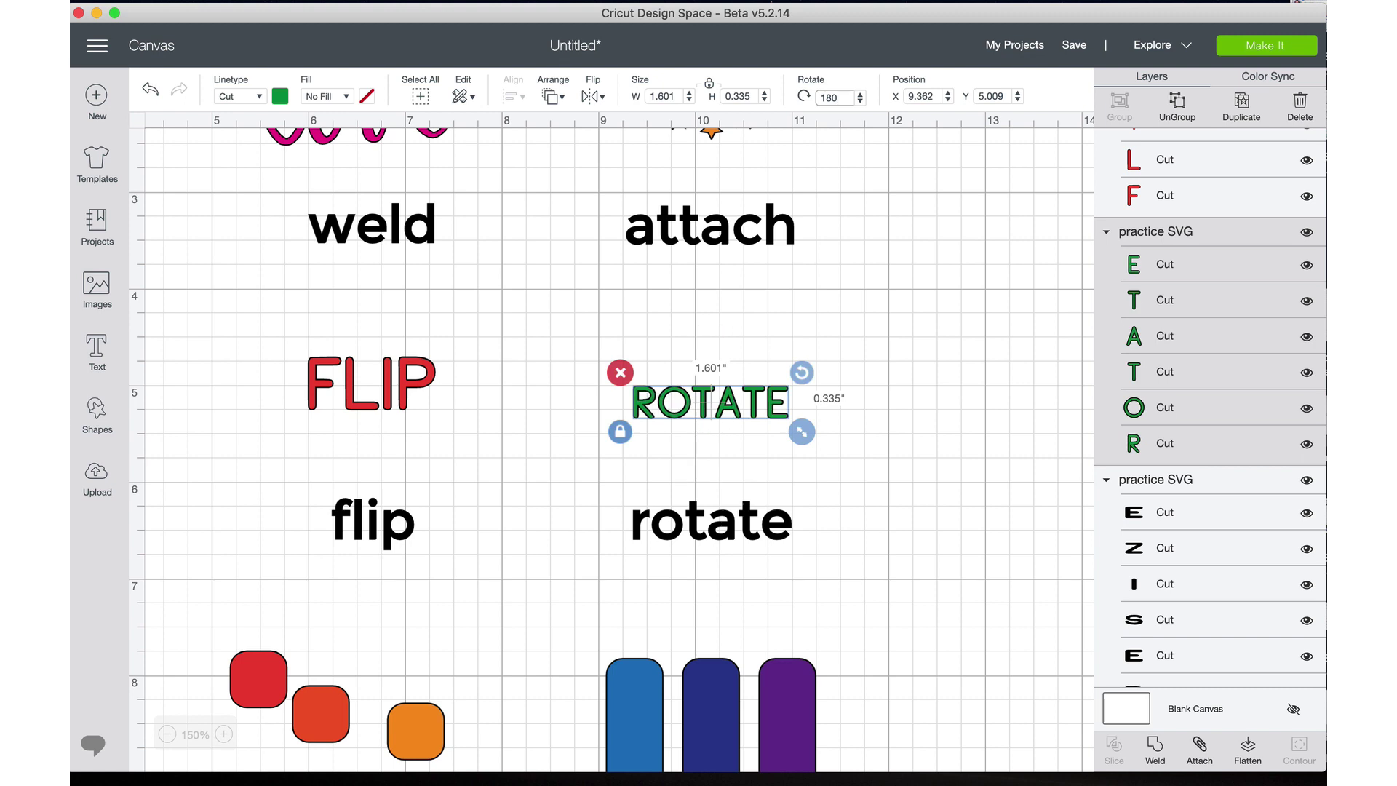
# - Deselect the green ROTATE text
pyautogui.click(895, 459)
pyautogui.click(755, 406)
pyautogui.click(851, 393)
# - Select the yellow, light green and dark green arrange circles in turn, on the canvas and as layers, to examine their stacking order
pyautogui.hscroll(-5, 611, 436)
pyautogui.scroll(-3, 503, 391)
pyautogui.hscroll(-3, 452, 386)
pyautogui.scroll(-5, 451, 374)
pyautogui.hscroll(3, 441, 368)
pyautogui.hscroll(-4, 429, 357)
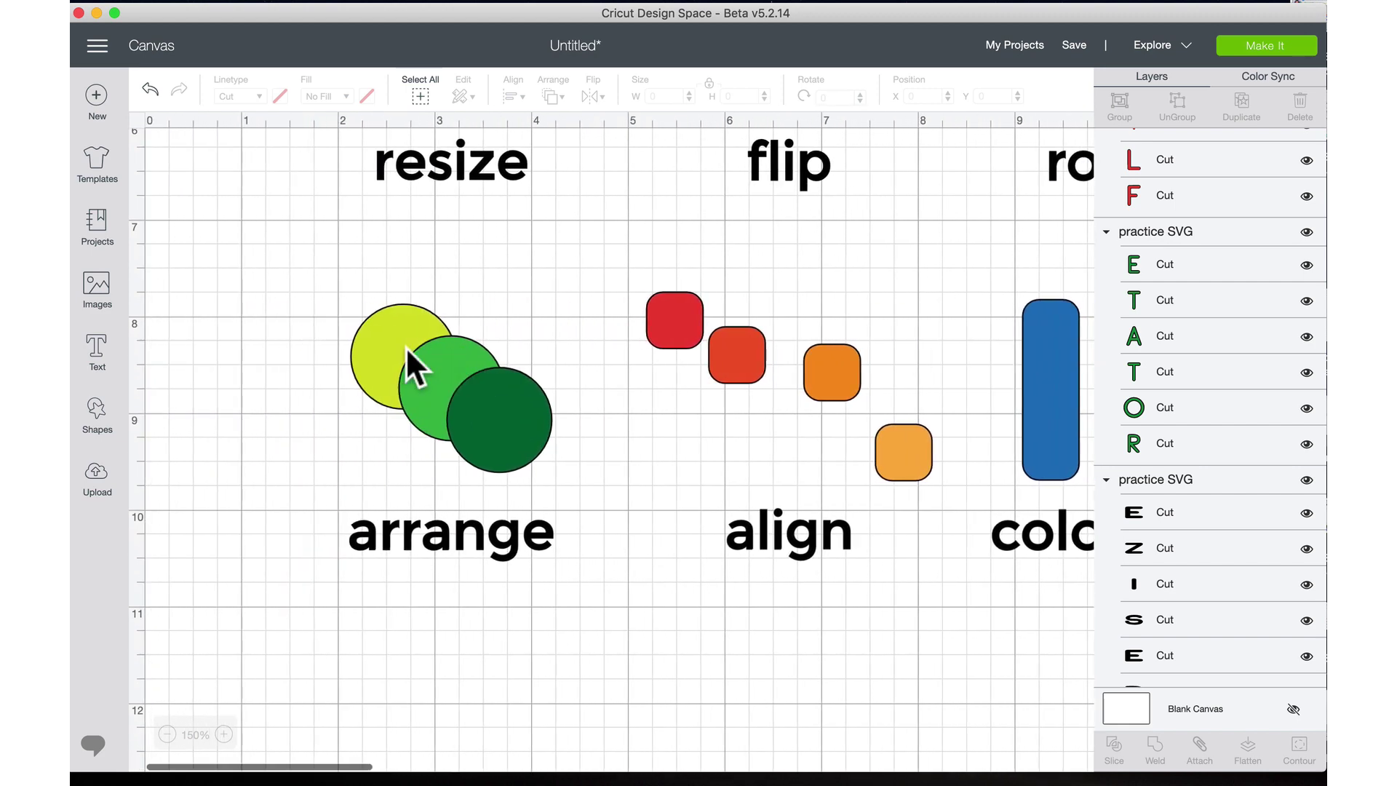
pyautogui.click(470, 400)
pyautogui.click(322, 293)
pyautogui.click(447, 538)
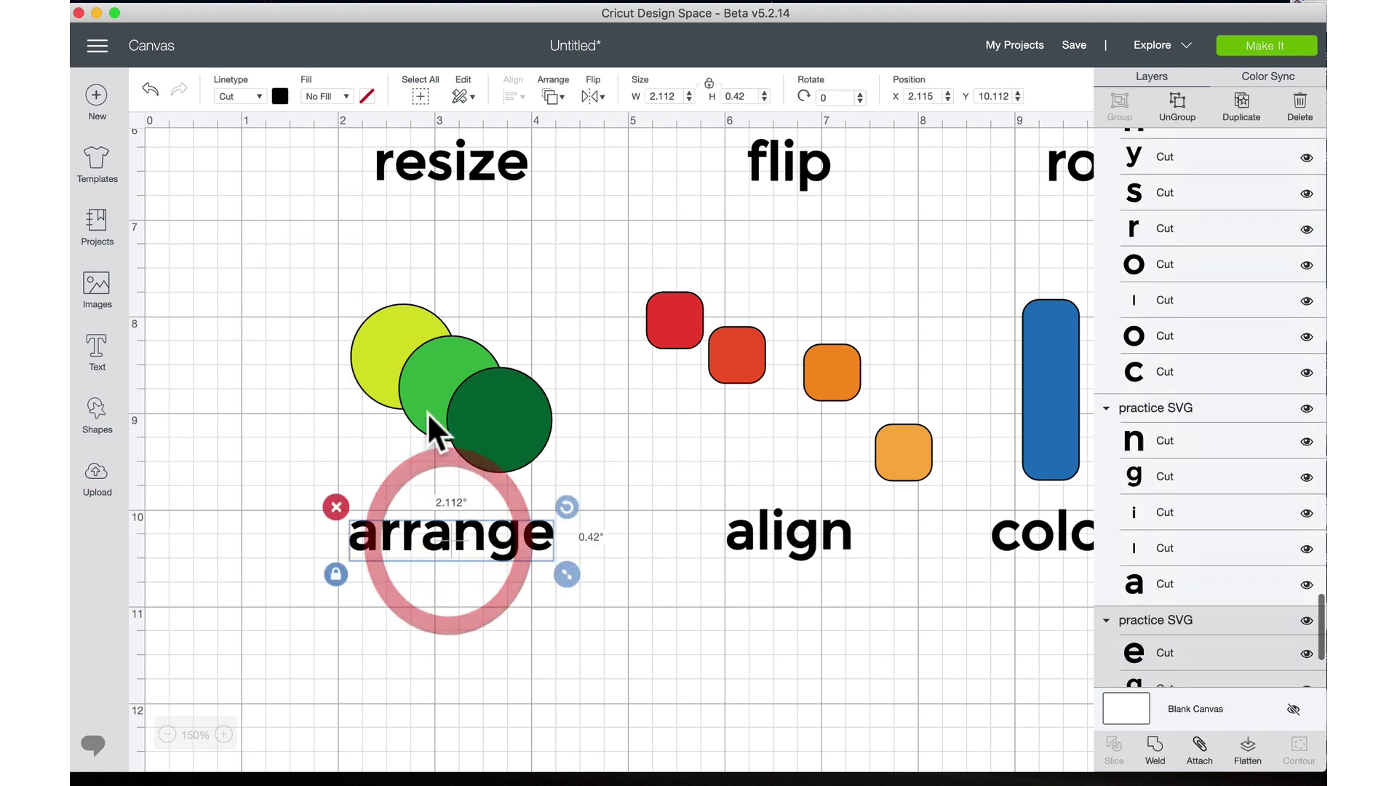
pyautogui.click(332, 366)
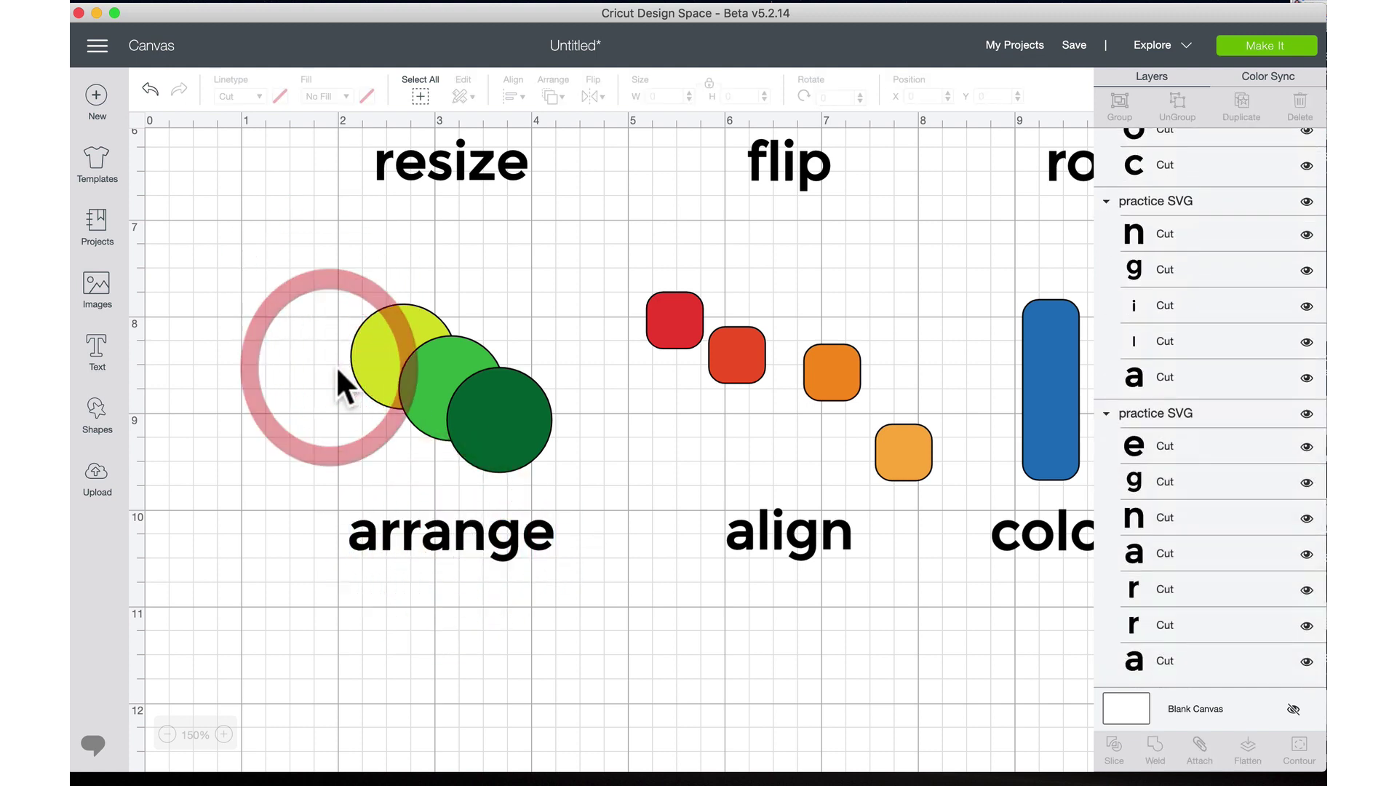
pyautogui.click(382, 334)
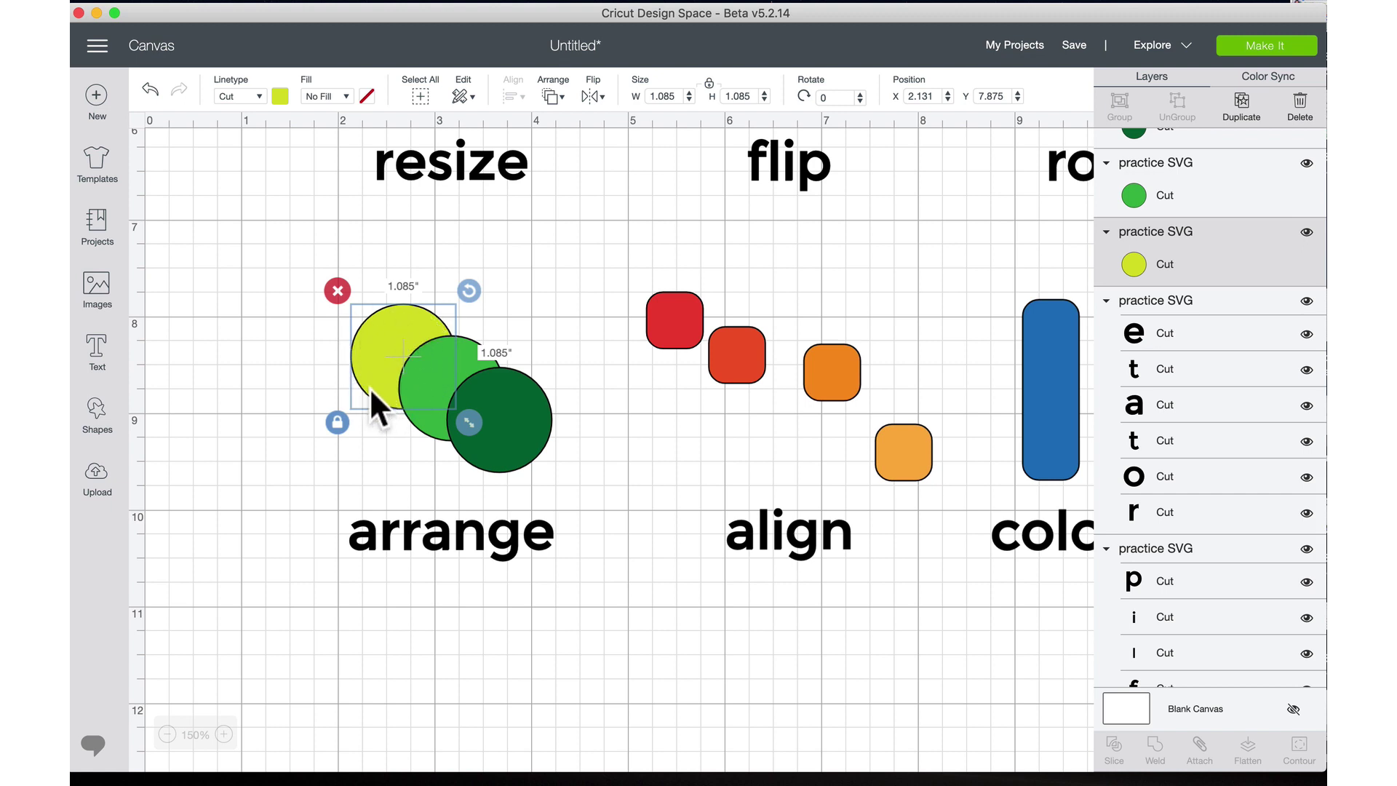
pyautogui.click(453, 366)
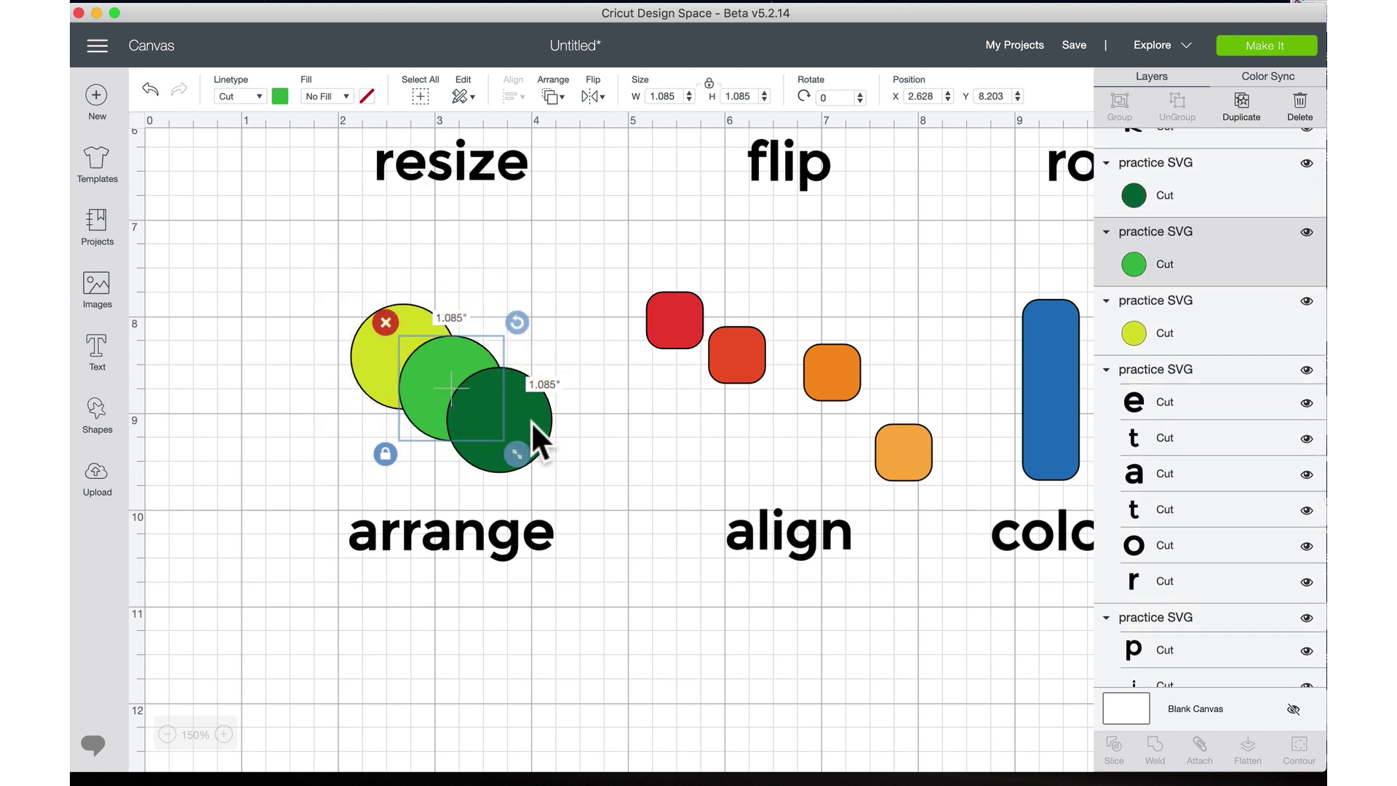
pyautogui.click(486, 404)
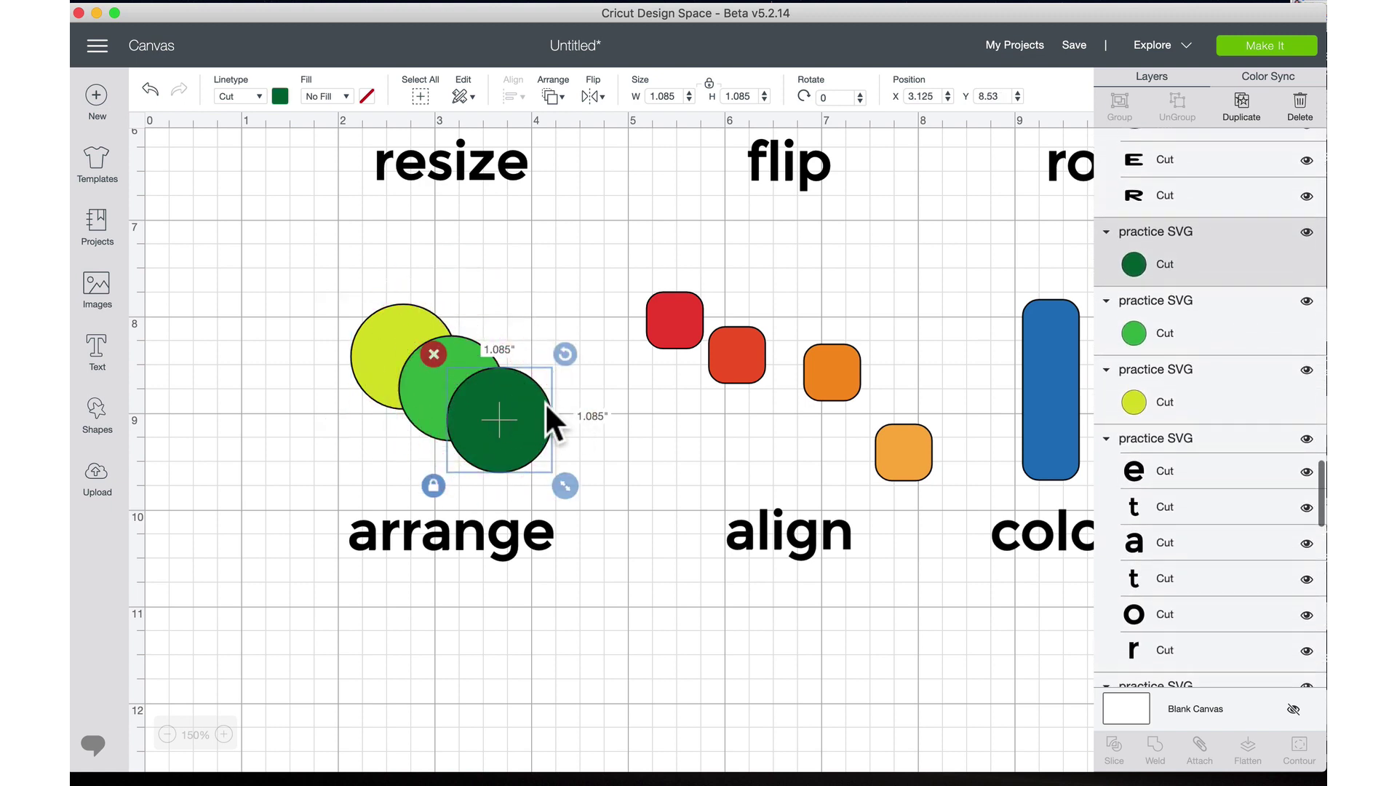
pyautogui.click(374, 330)
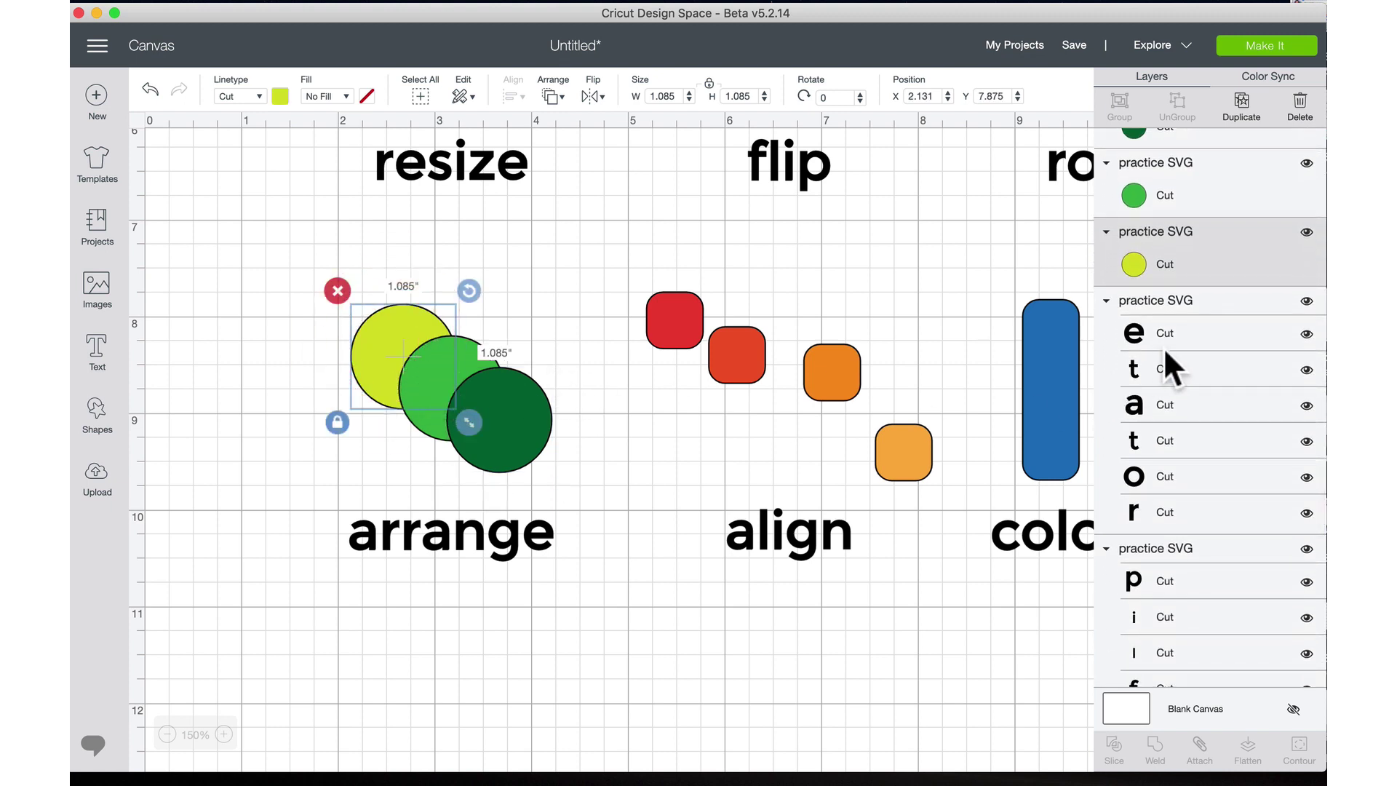
pyautogui.scroll(4, 1164, 348)
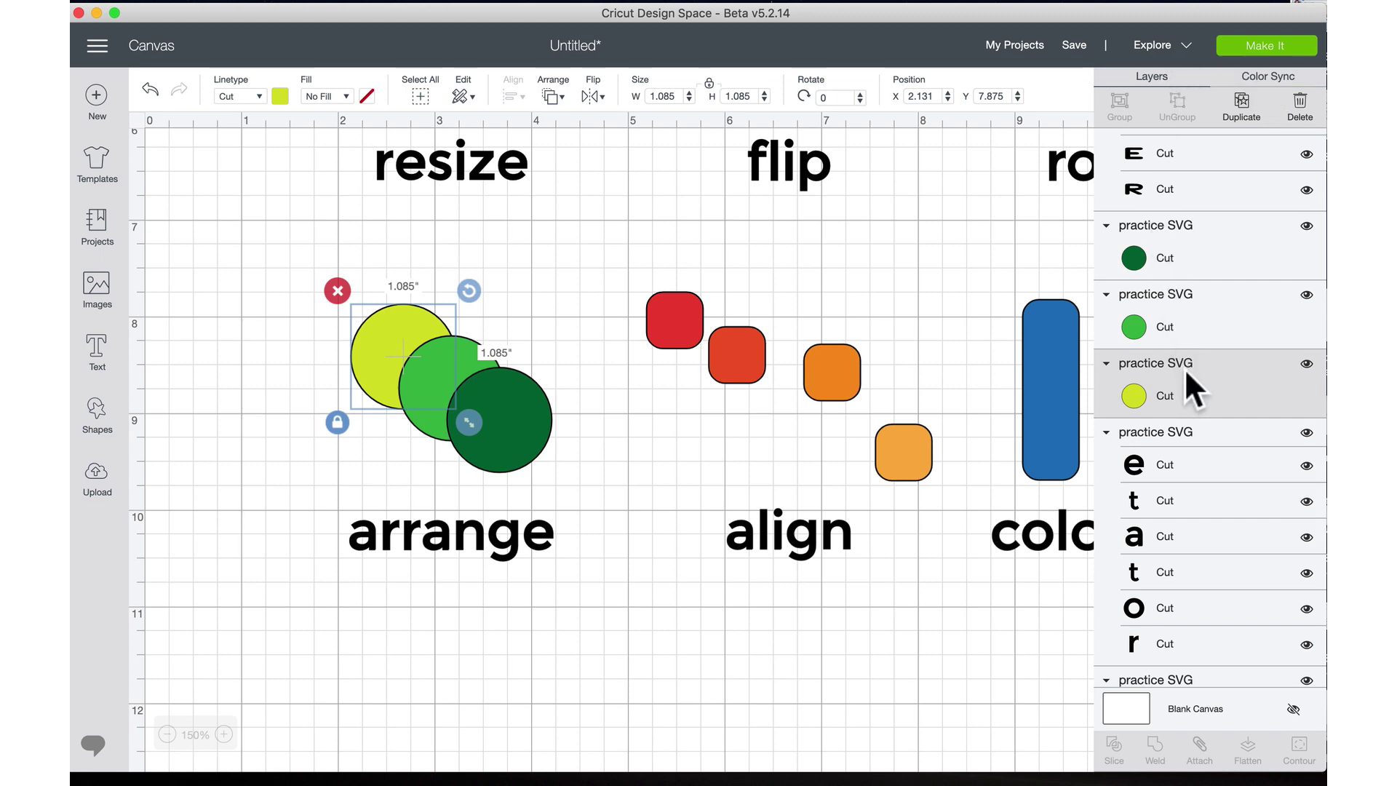
pyautogui.click(1169, 249)
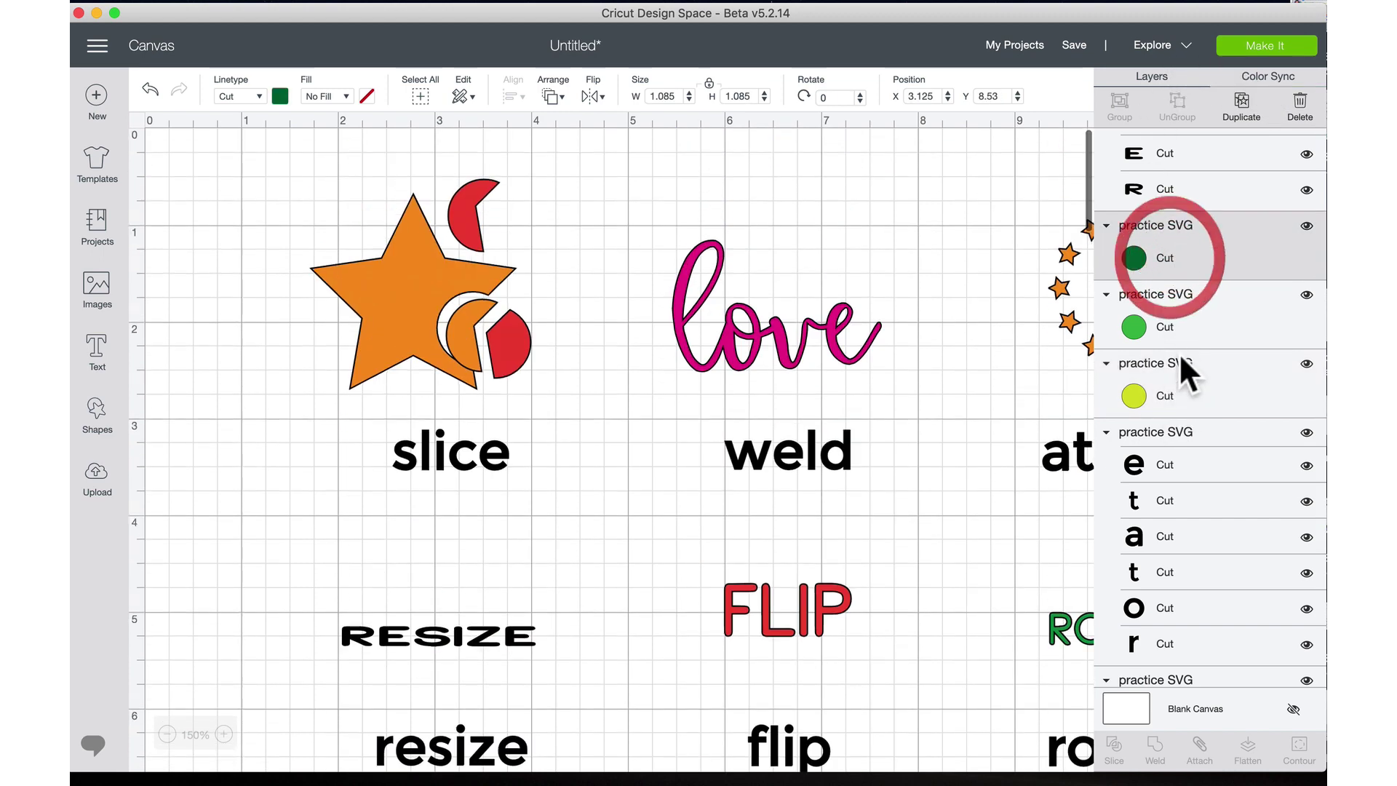
pyautogui.click(1179, 313)
# - Move the yellow circle's layer above the light green circle's layer and undo the reordering
pyautogui.scroll(-10, 633, 403)
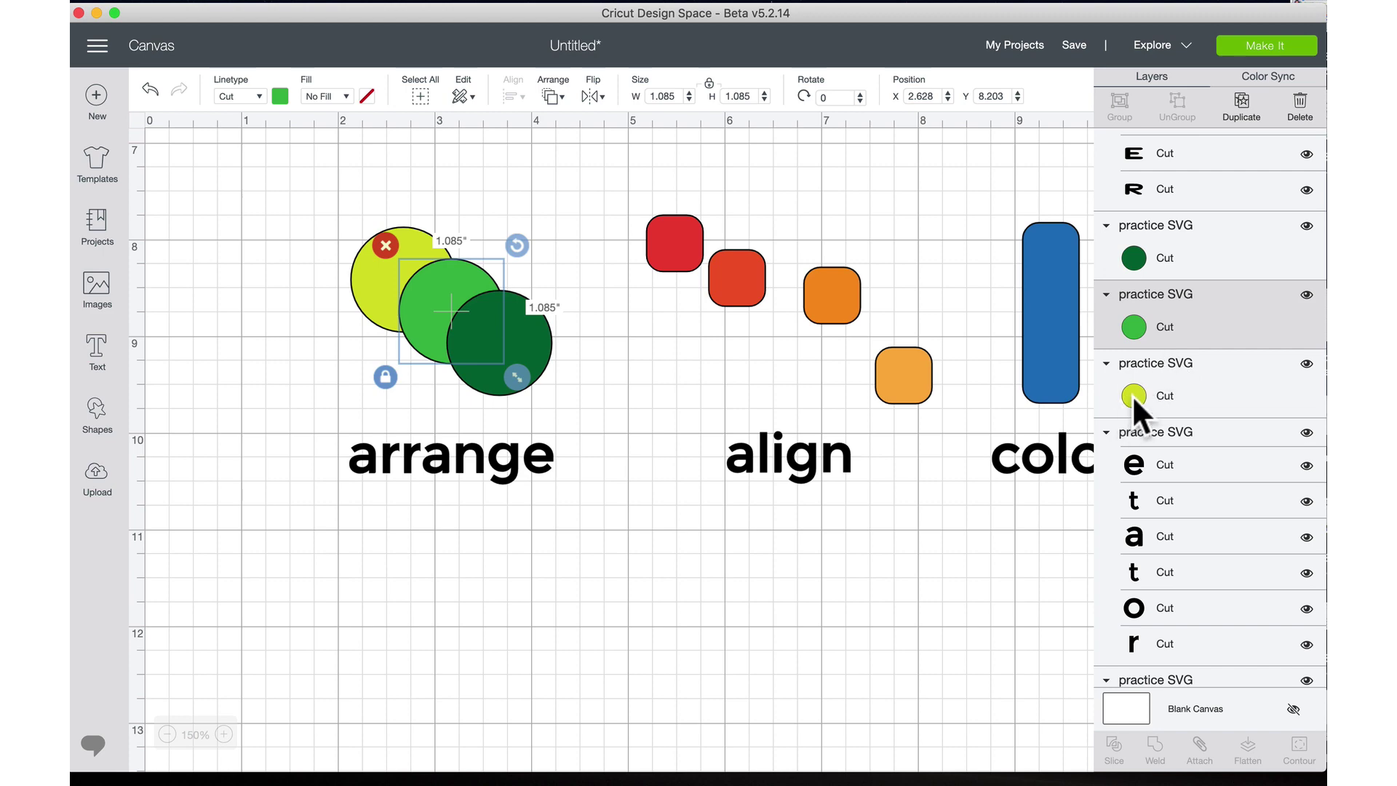
pyautogui.moveTo(1132, 394); pyautogui.dragTo(1160, 290)
pyautogui.scroll(-10, 447, 484)
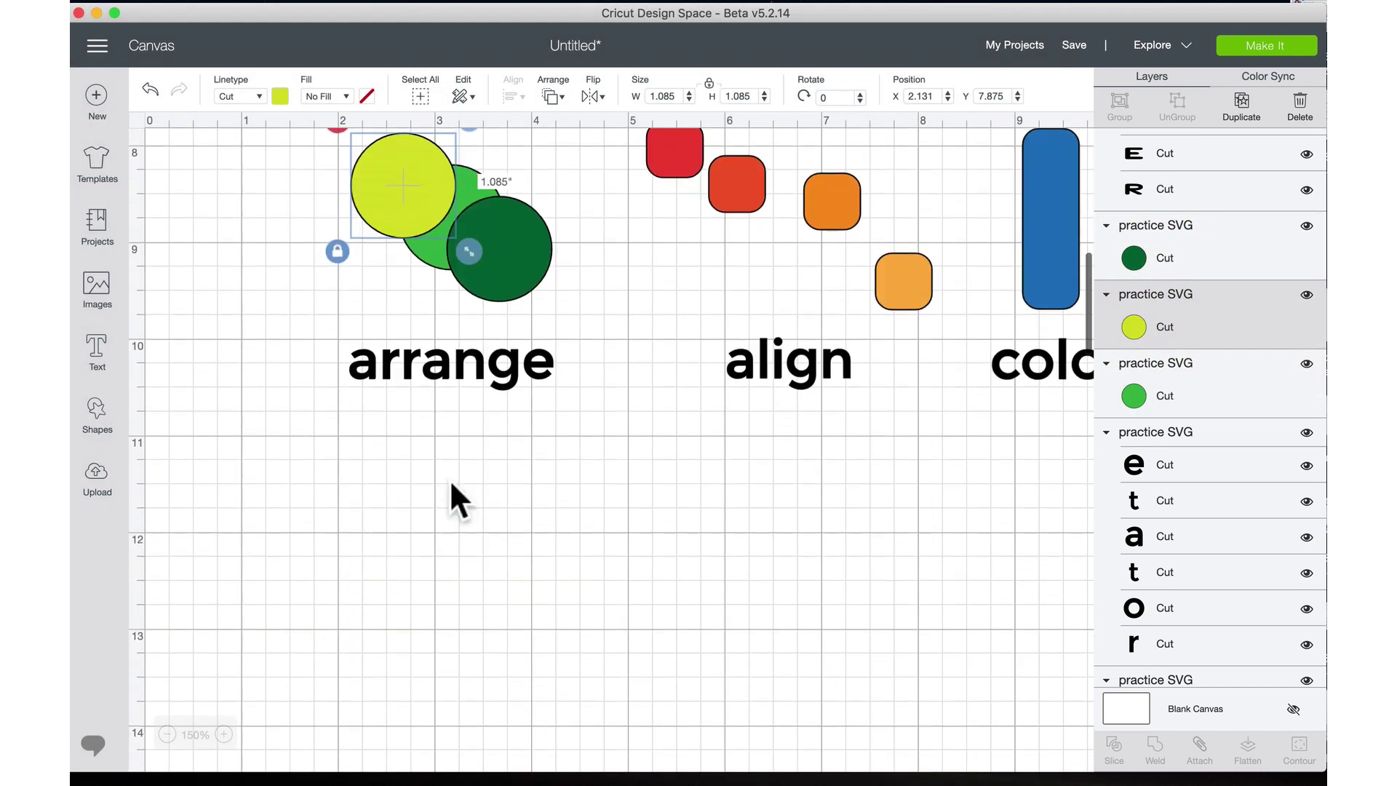
pyautogui.moveTo(1178, 329); pyautogui.dragTo(1168, 335)
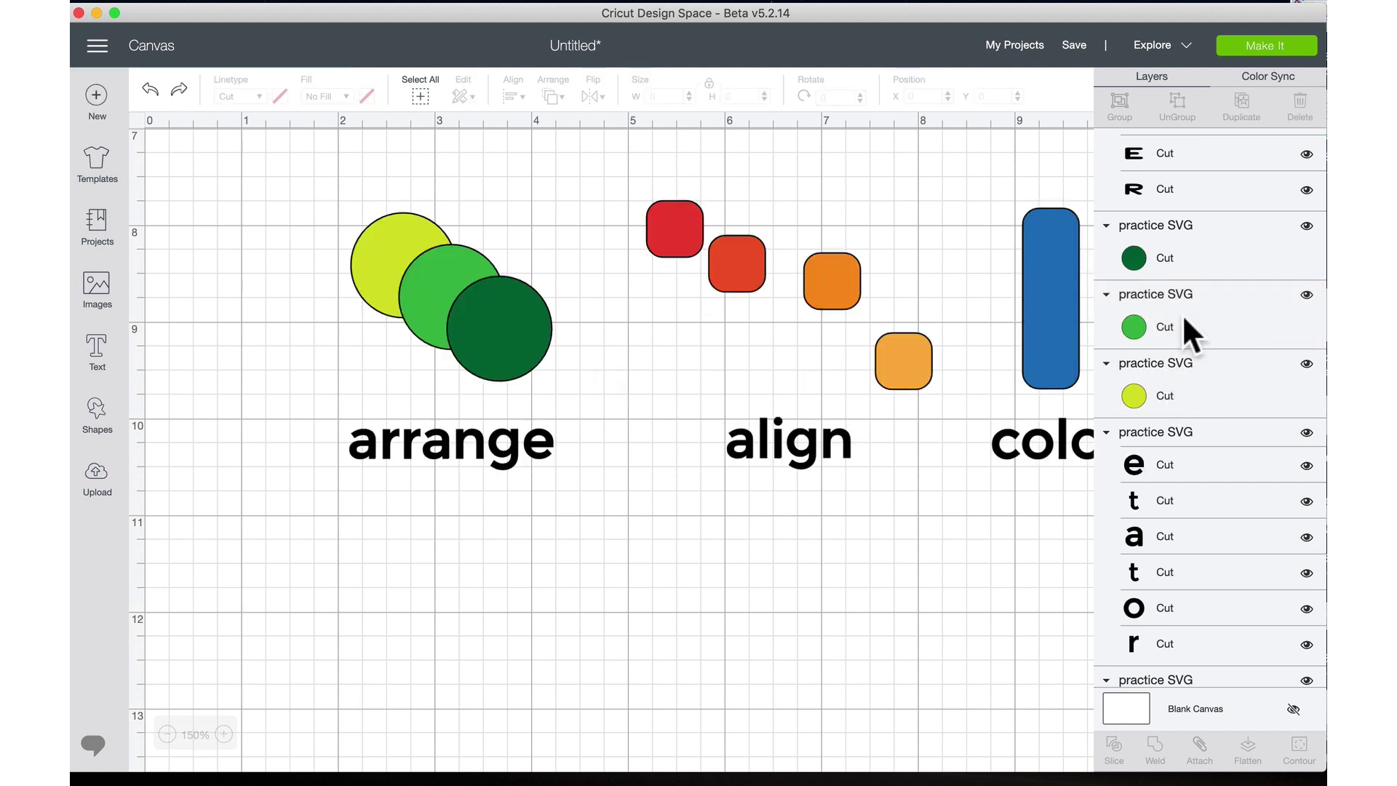
# - Send the dark green circle to the back of all layers and undo the change
pyautogui.click(392, 250)
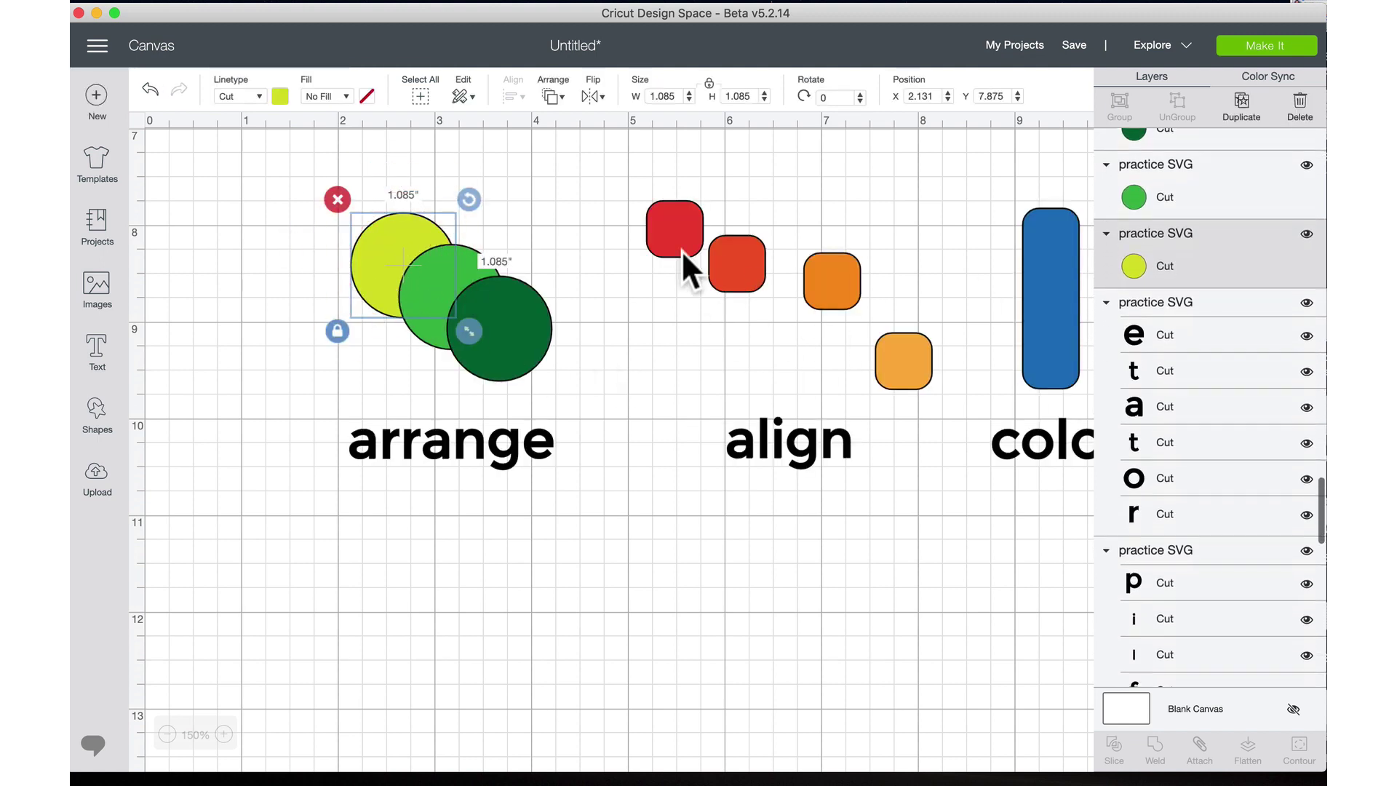
pyautogui.click(495, 297)
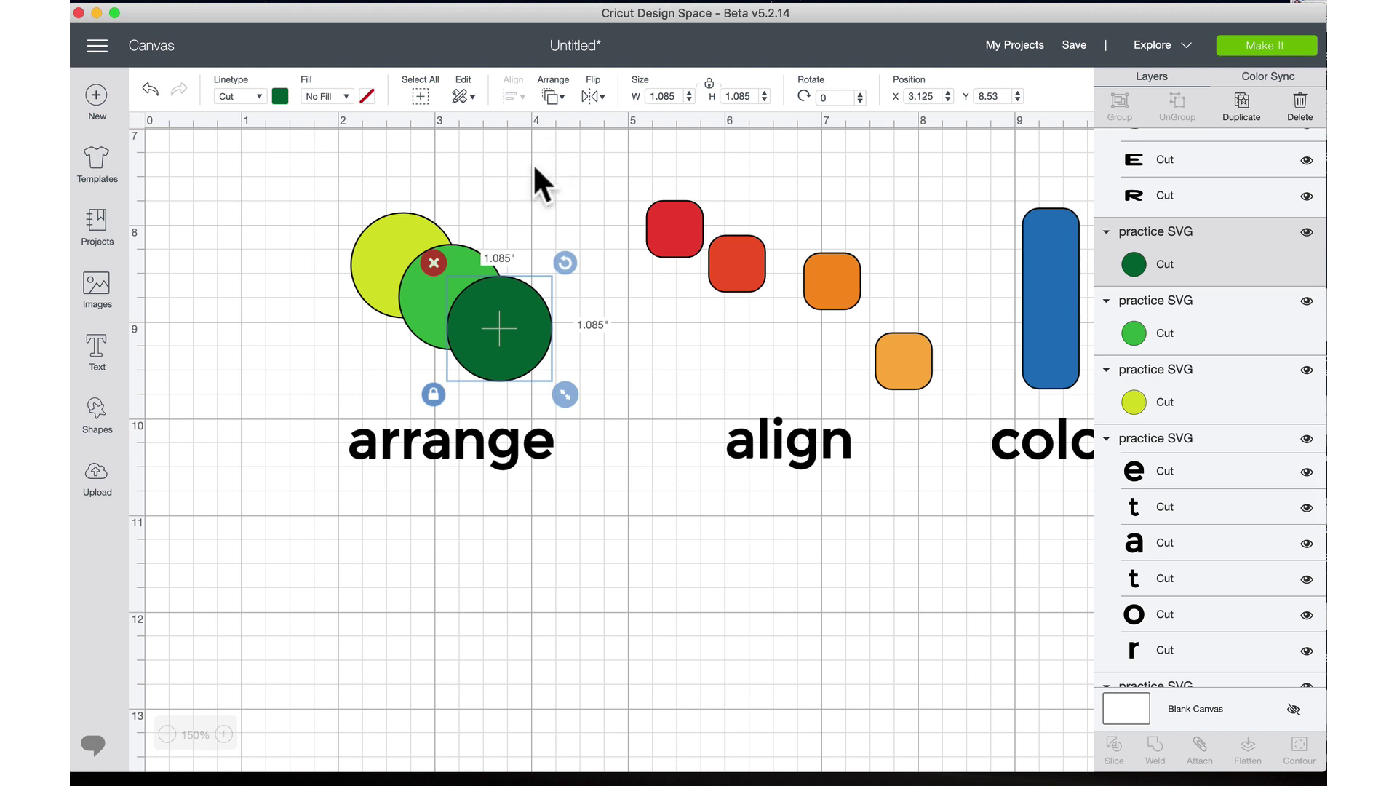
pyautogui.click(559, 98)
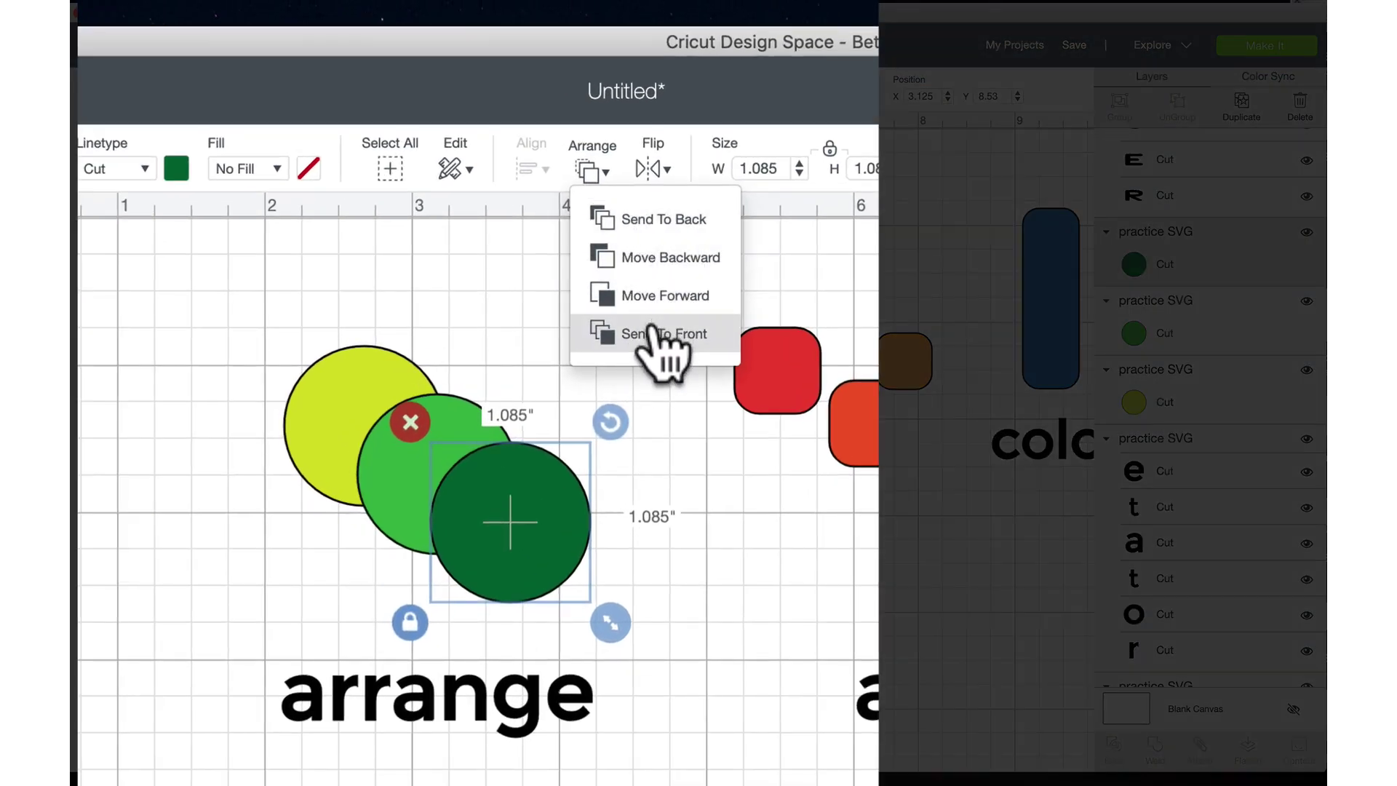
pyautogui.click(664, 227)
pyautogui.click(547, 498)
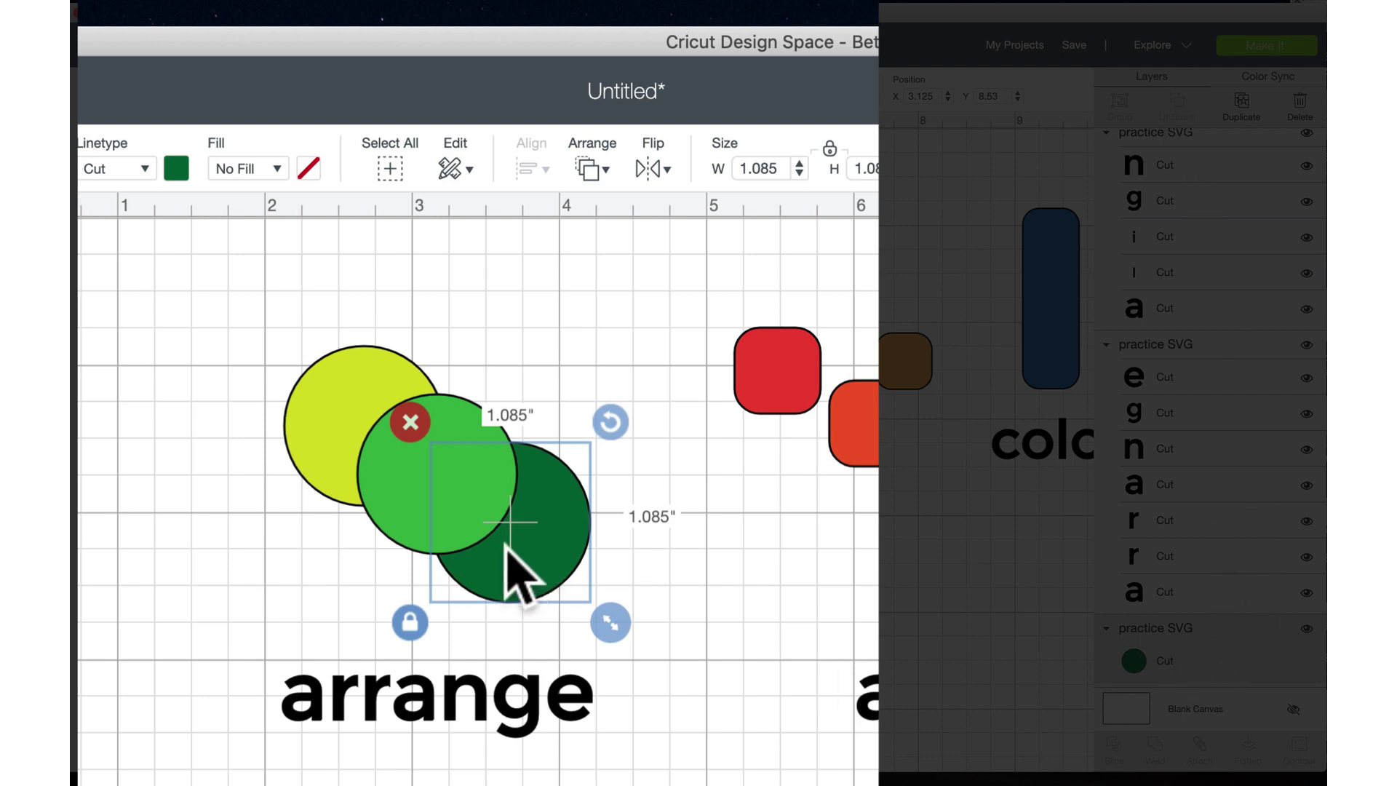
pyautogui.press('super+z')
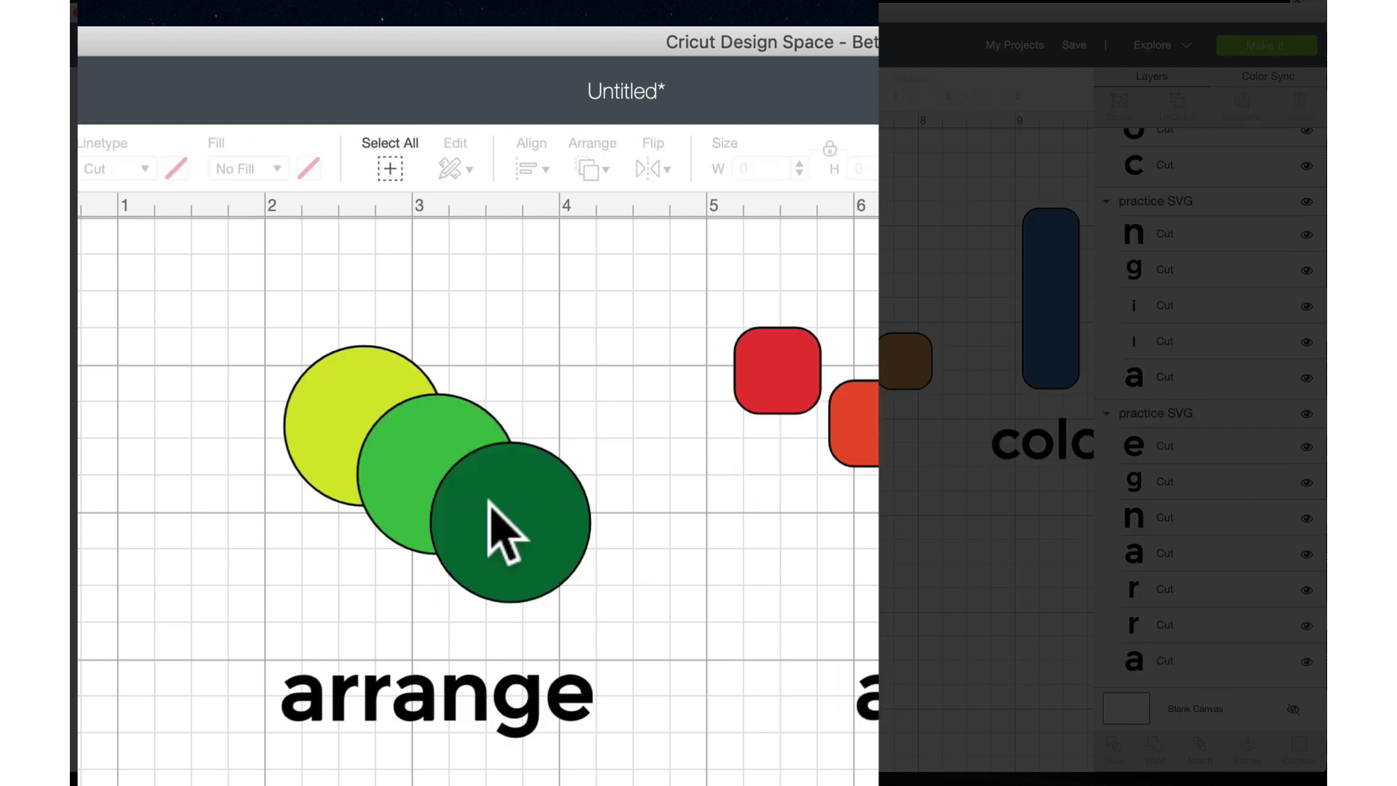
# - Move the dark green circle one layer backward, behind the light green circle, and deselect it
pyautogui.click(502, 509)
pyautogui.click(590, 169)
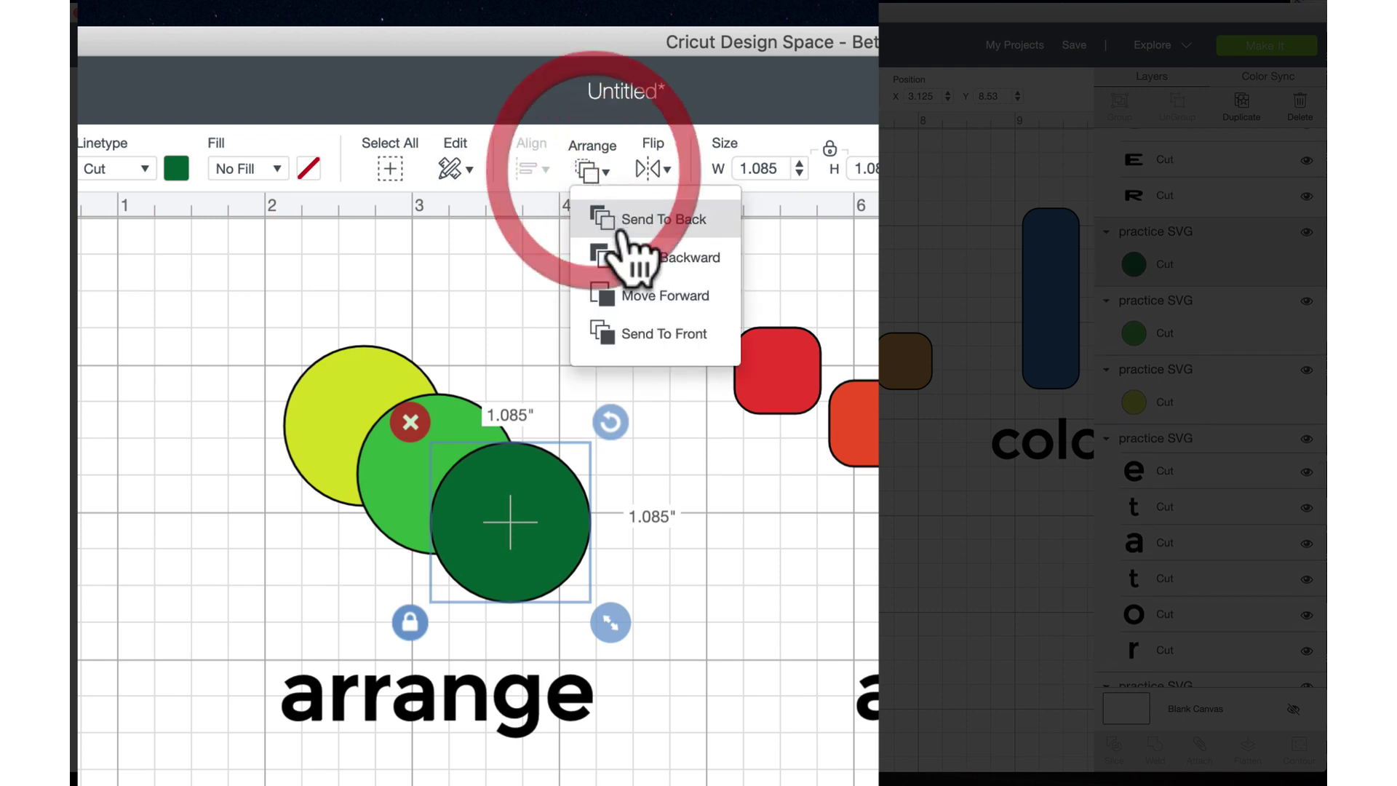
pyautogui.click(653, 261)
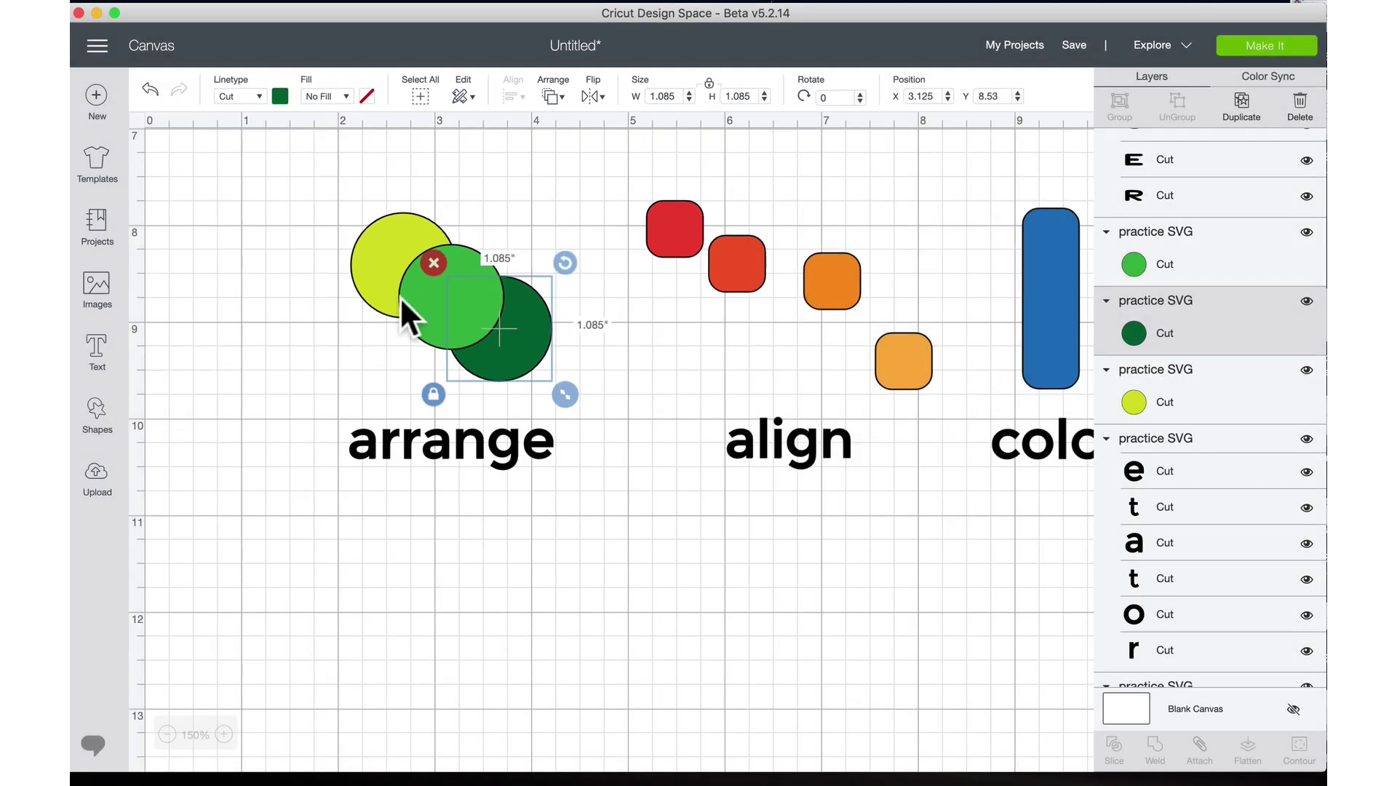
pyautogui.click(735, 354)
# - Select each of the four squares above the "align" label in turn to examine their positions
pyautogui.hscroll(5, 788, 359)
pyautogui.hscroll(-1, 692, 361)
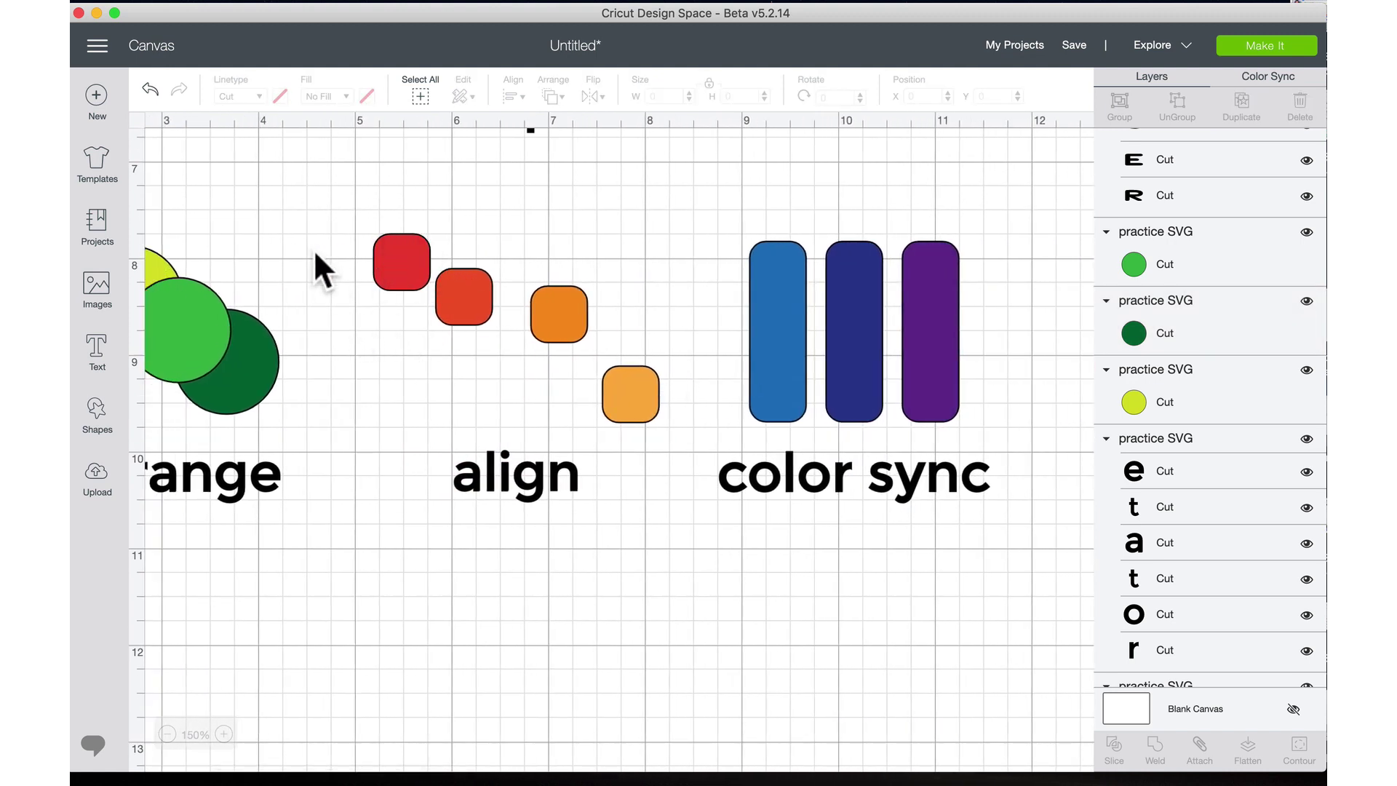
pyautogui.click(400, 255)
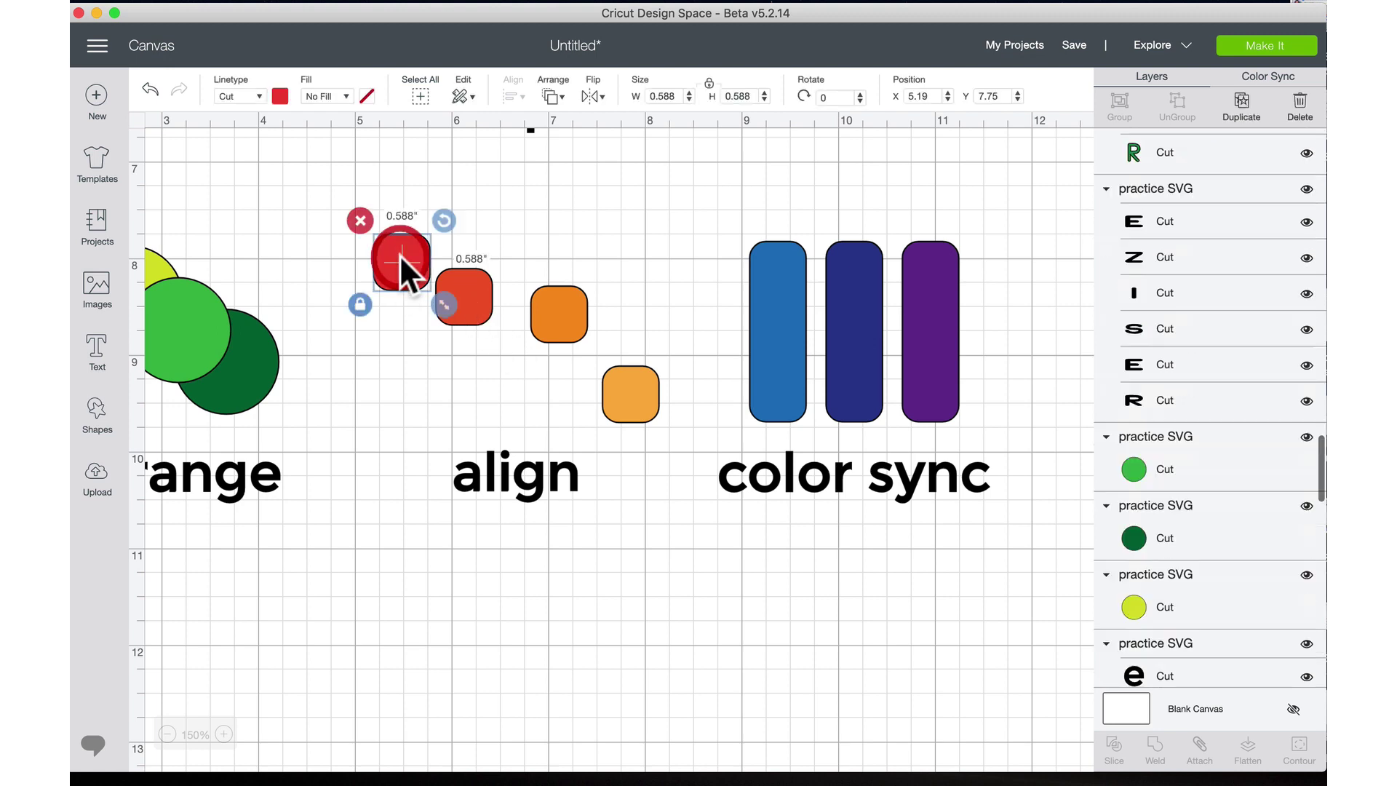
pyautogui.click(469, 286)
pyautogui.click(566, 307)
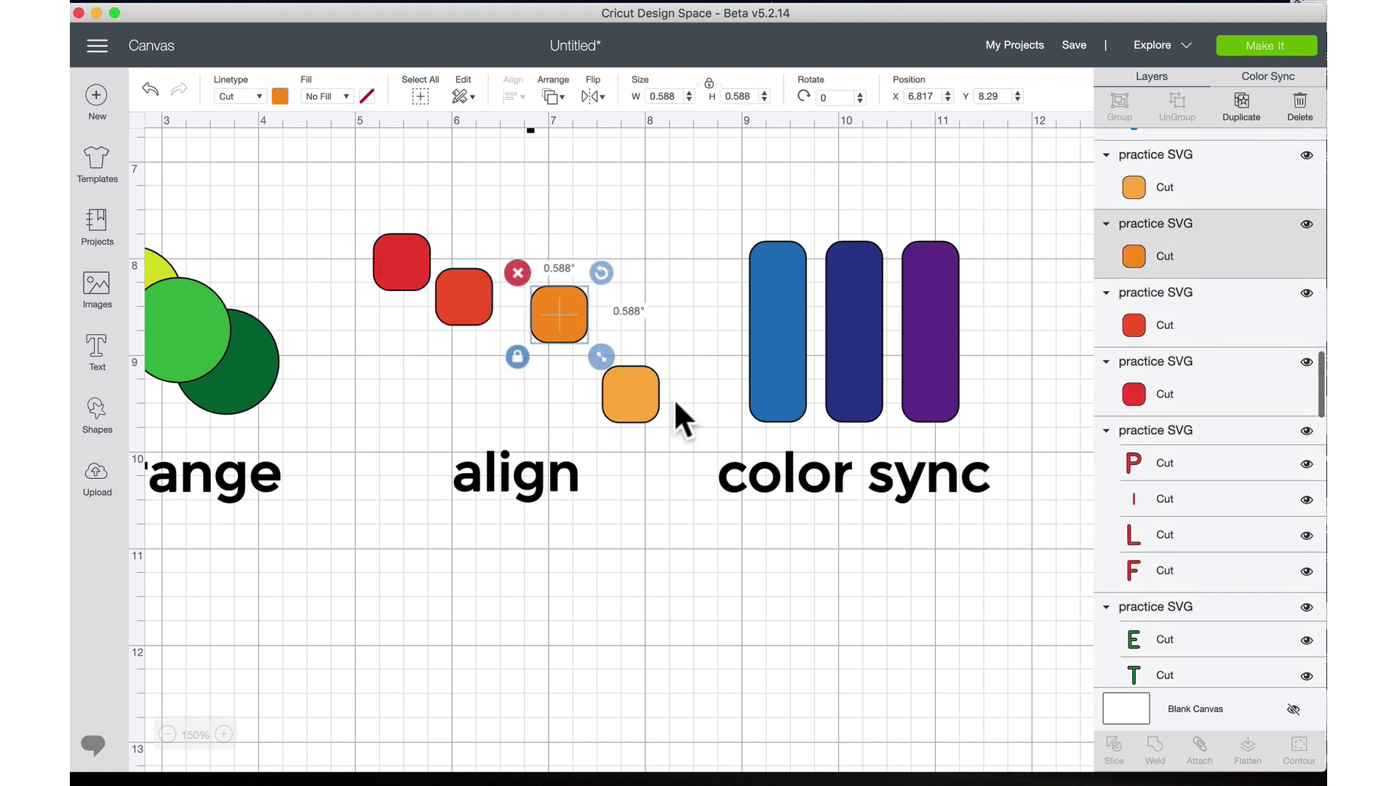
pyautogui.click(624, 389)
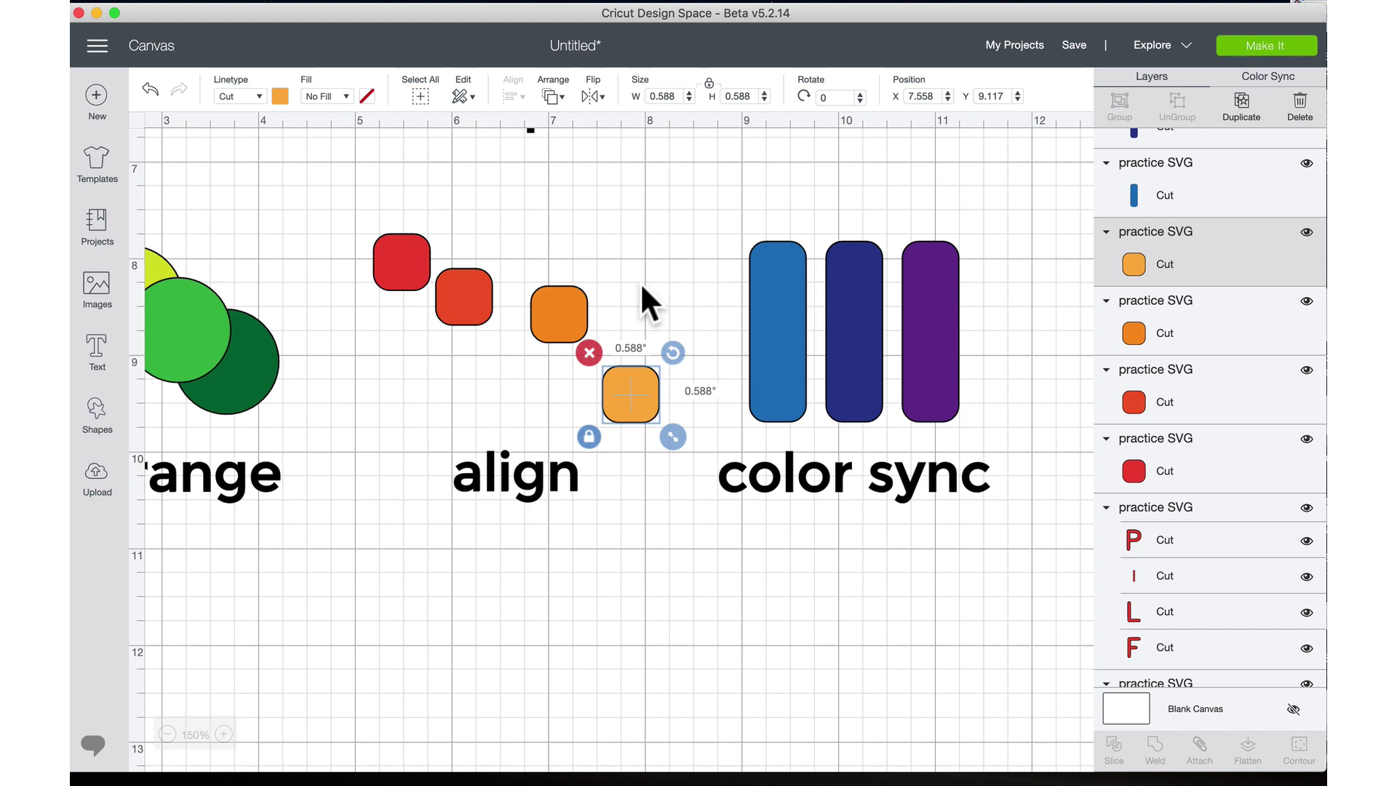
# - Align the four squares with Center Horizontally and undo the alignment
pyautogui.moveTo(329, 191); pyautogui.dragTo(659, 435)
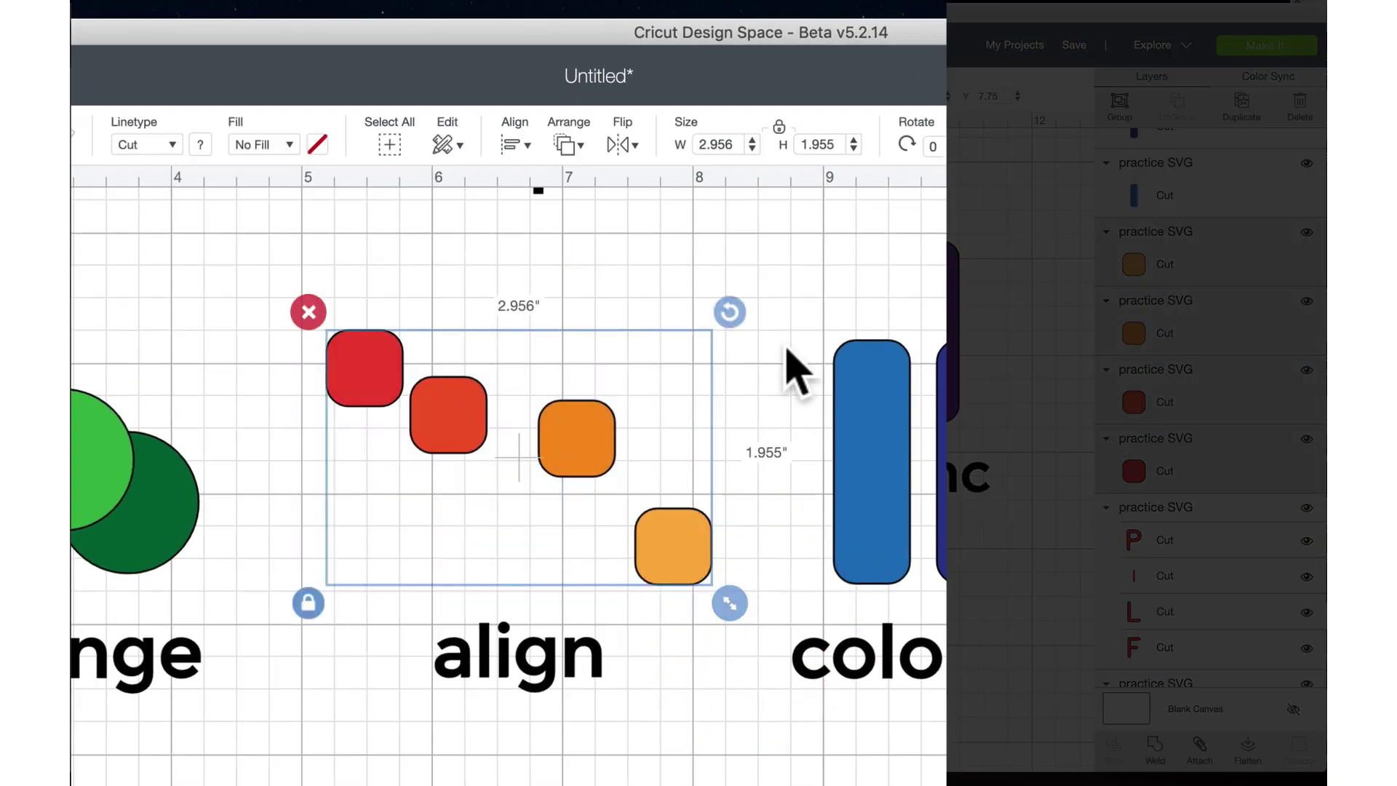
pyautogui.click(519, 144)
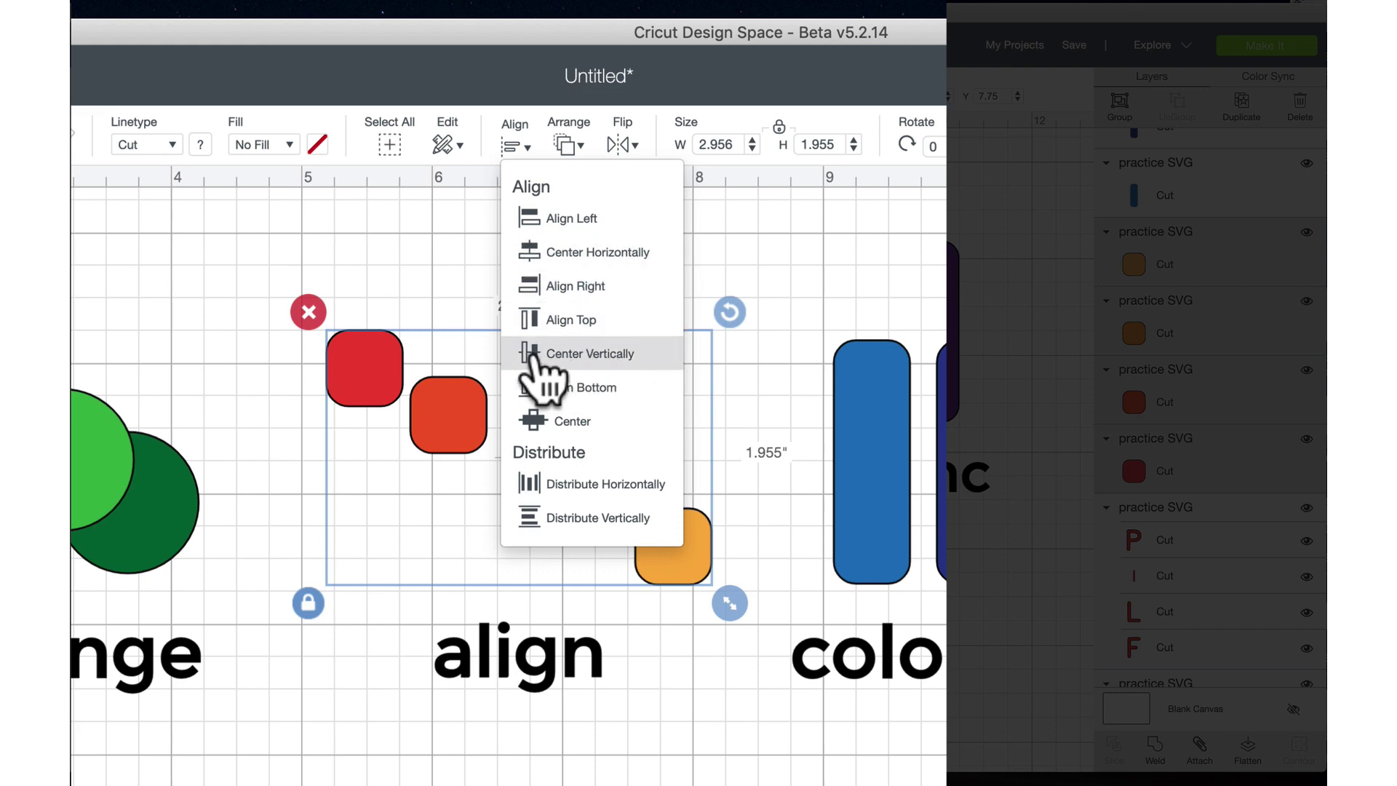
pyautogui.click(556, 251)
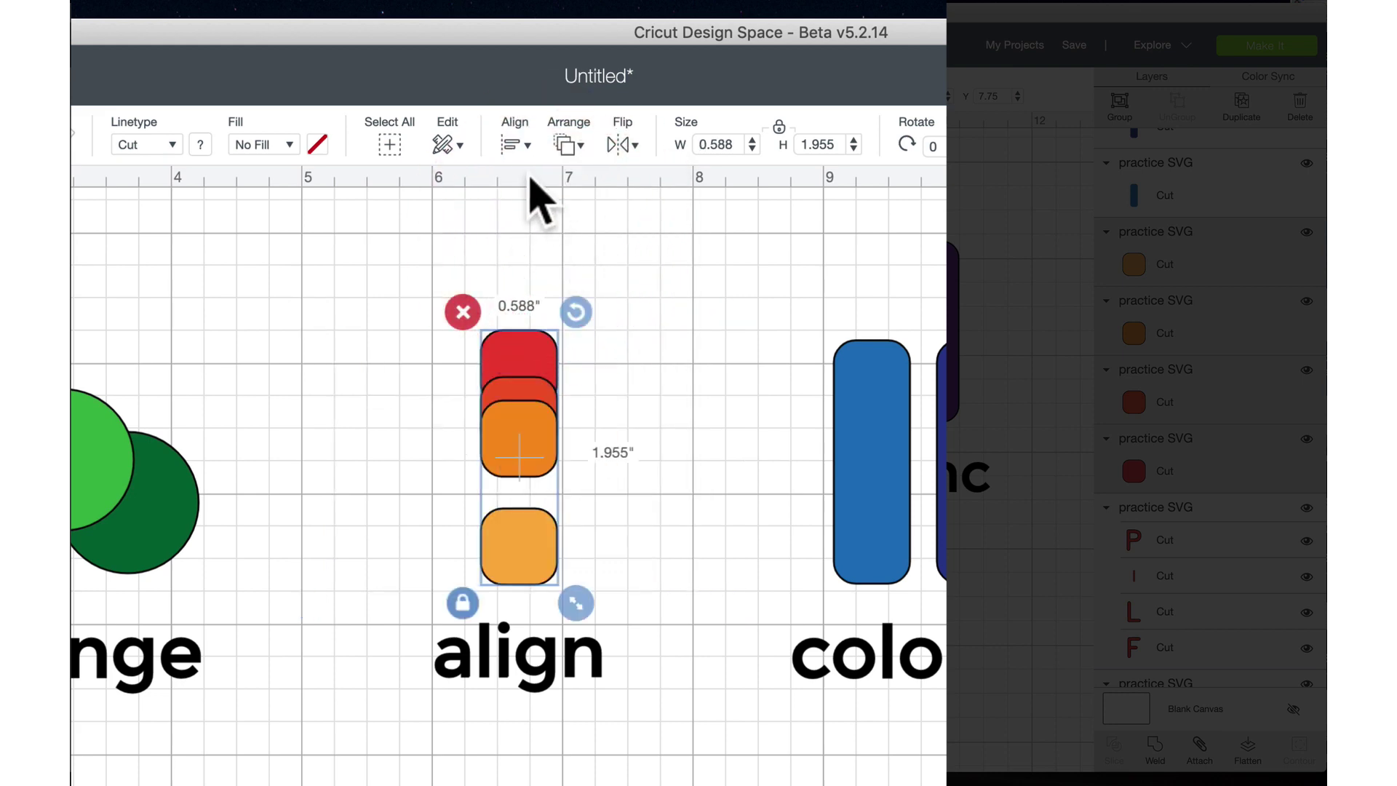
pyautogui.press('super+z')
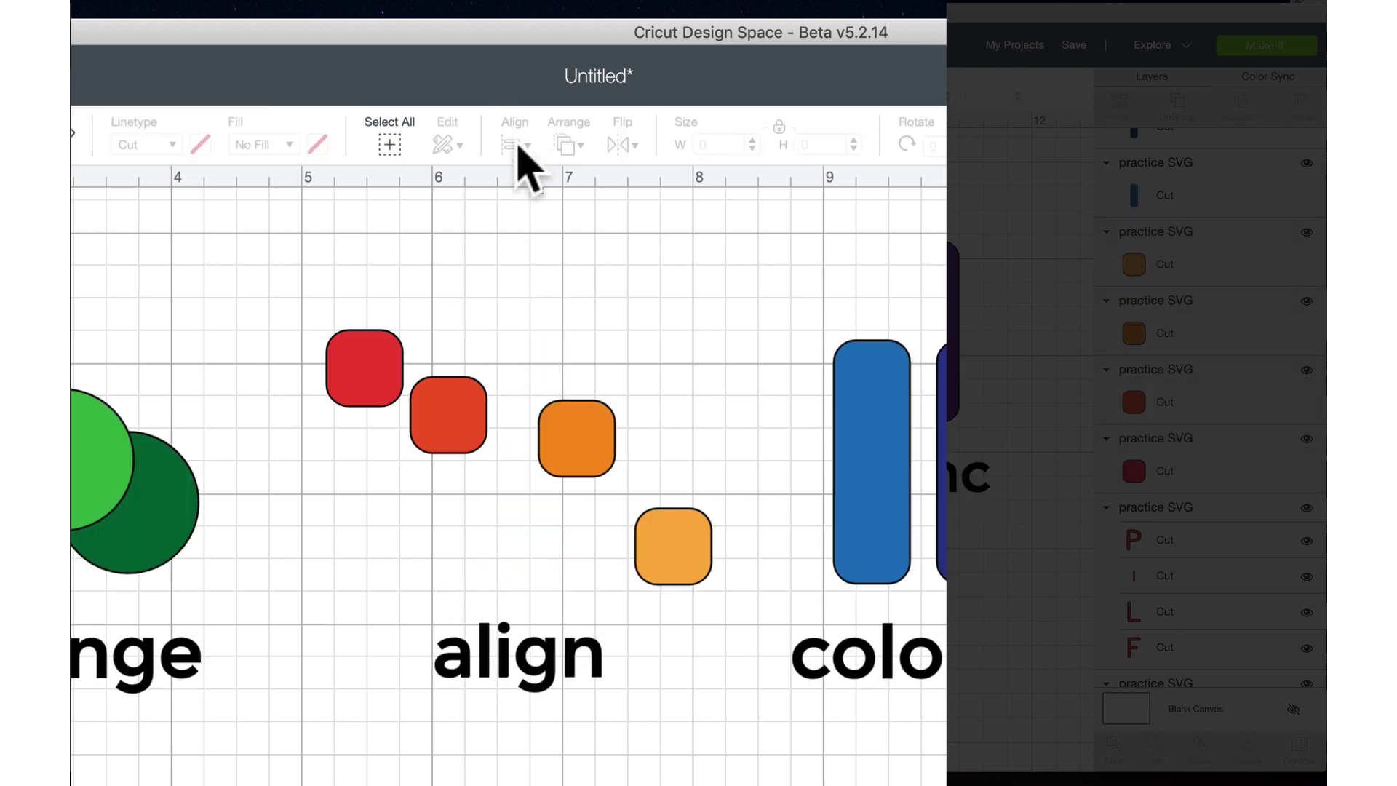
# - Try to apply Align Left to the four squares and undo it
pyautogui.click(497, 384)
pyautogui.moveTo(496, 384); pyautogui.dragTo(710, 582)
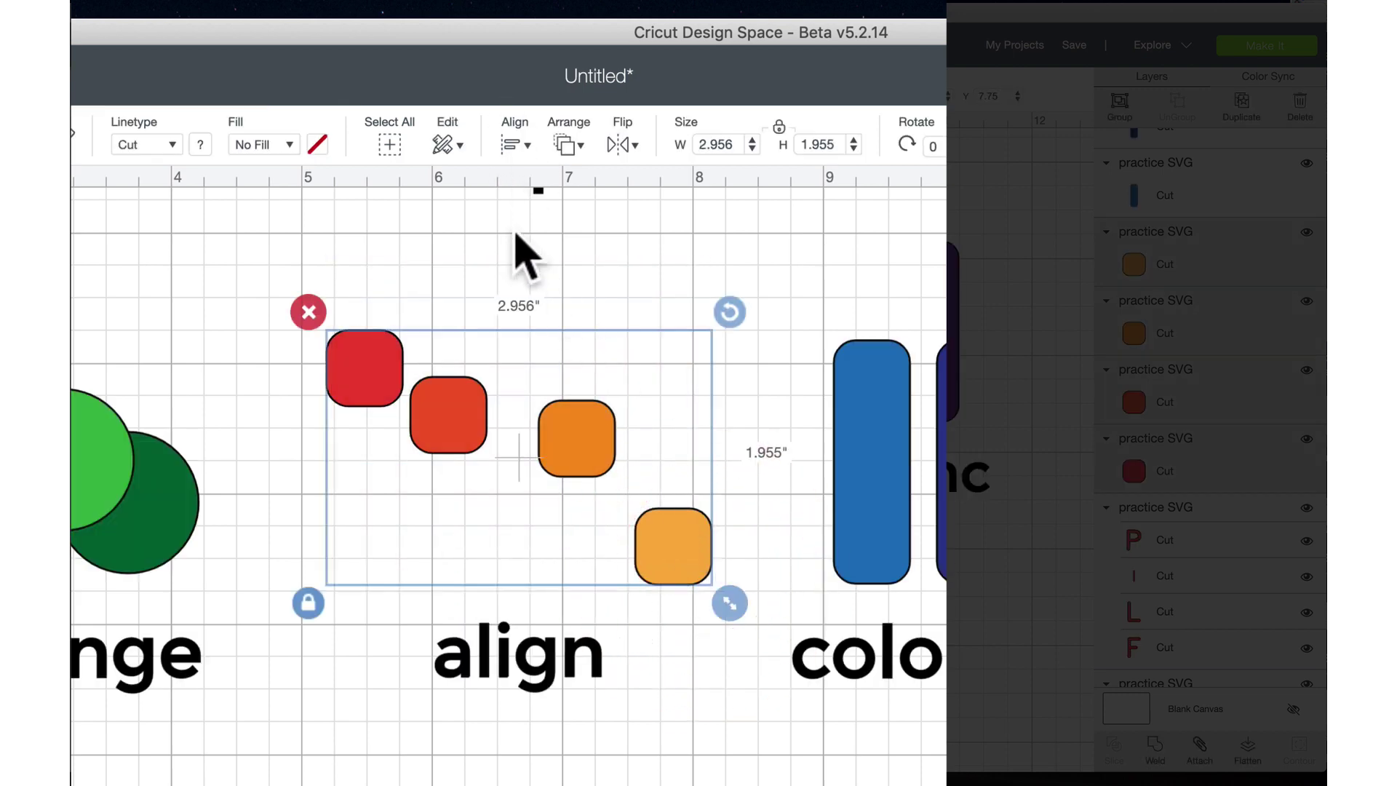
pyautogui.click(526, 144)
pyautogui.click(565, 219)
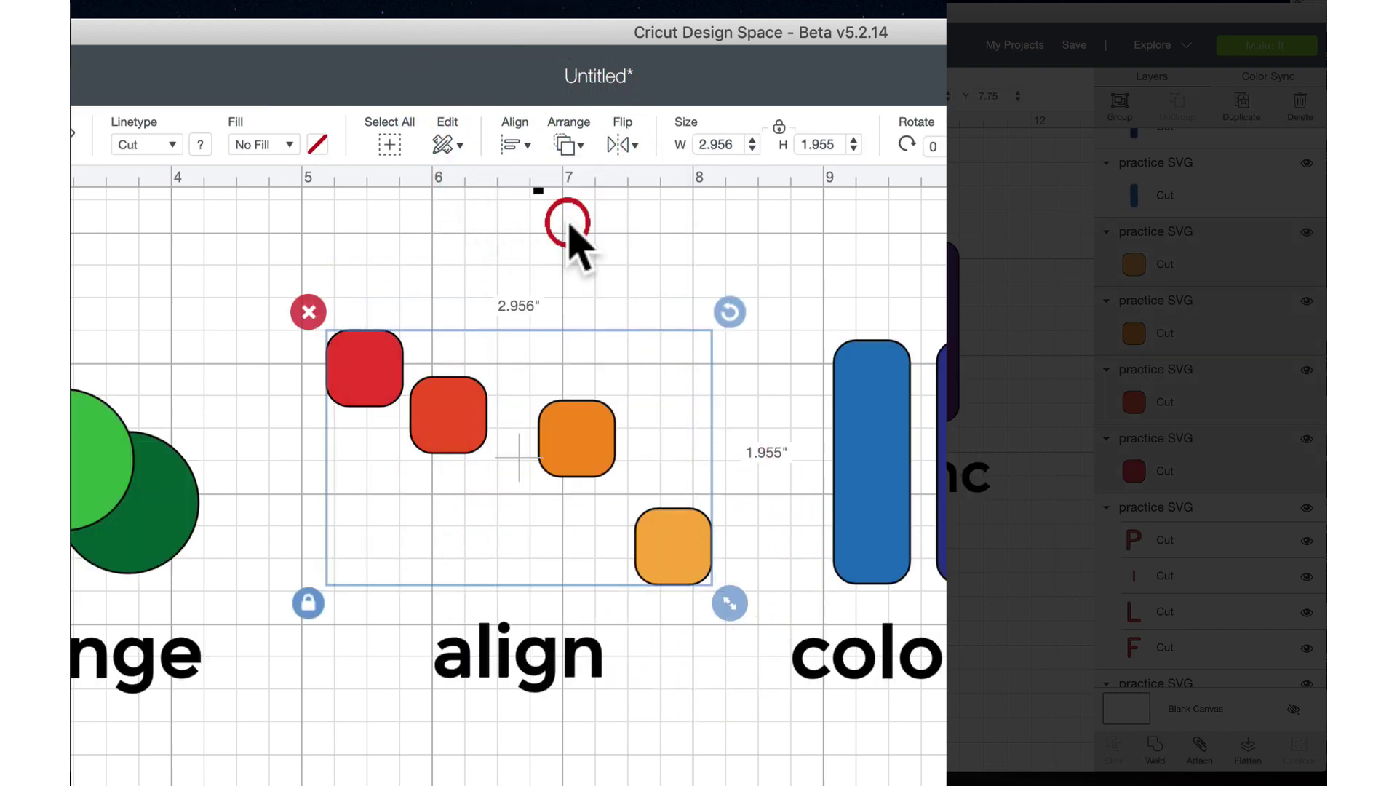
pyautogui.press('super+z')
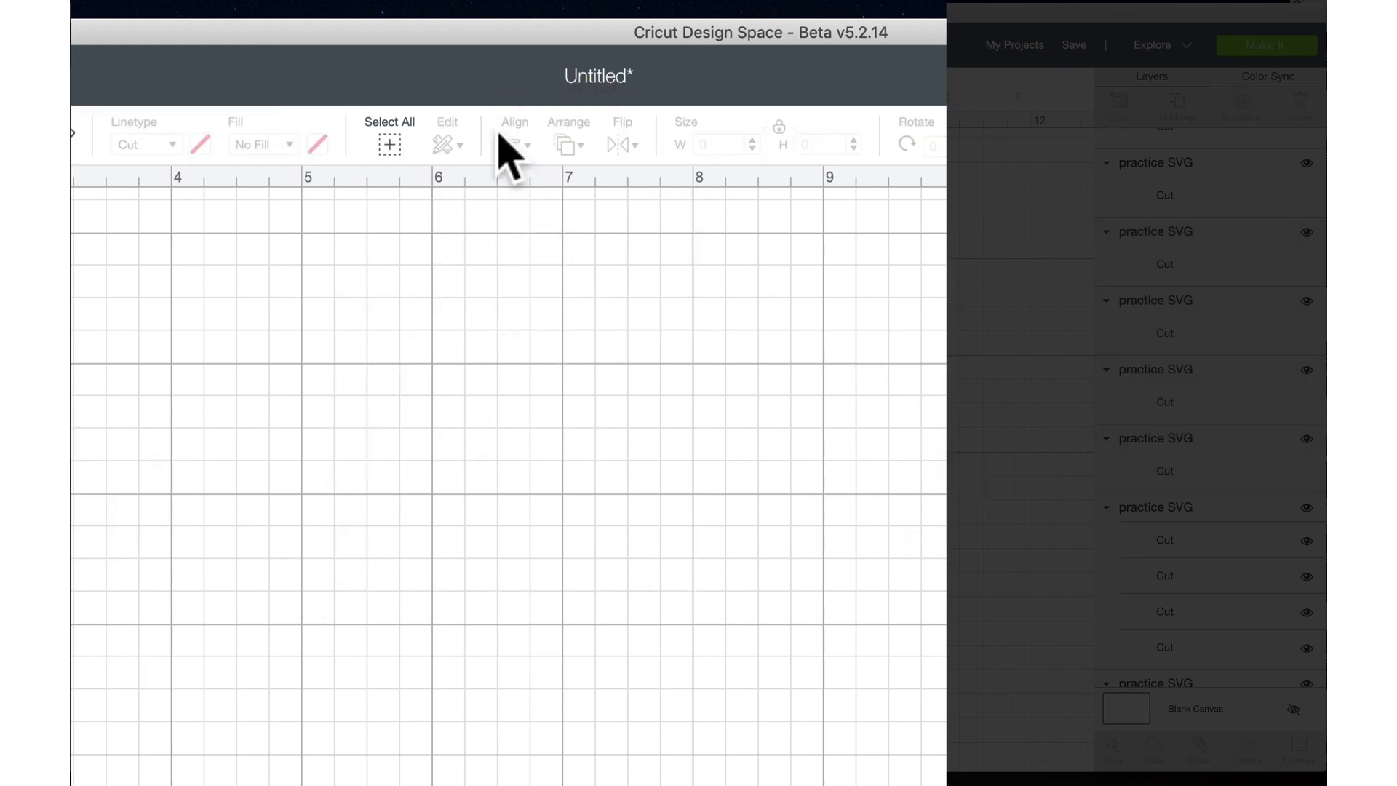
# - Align the four squares above the "align" label in one row with Center Vertically
pyautogui.moveTo(276, 299); pyautogui.dragTo(727, 591)
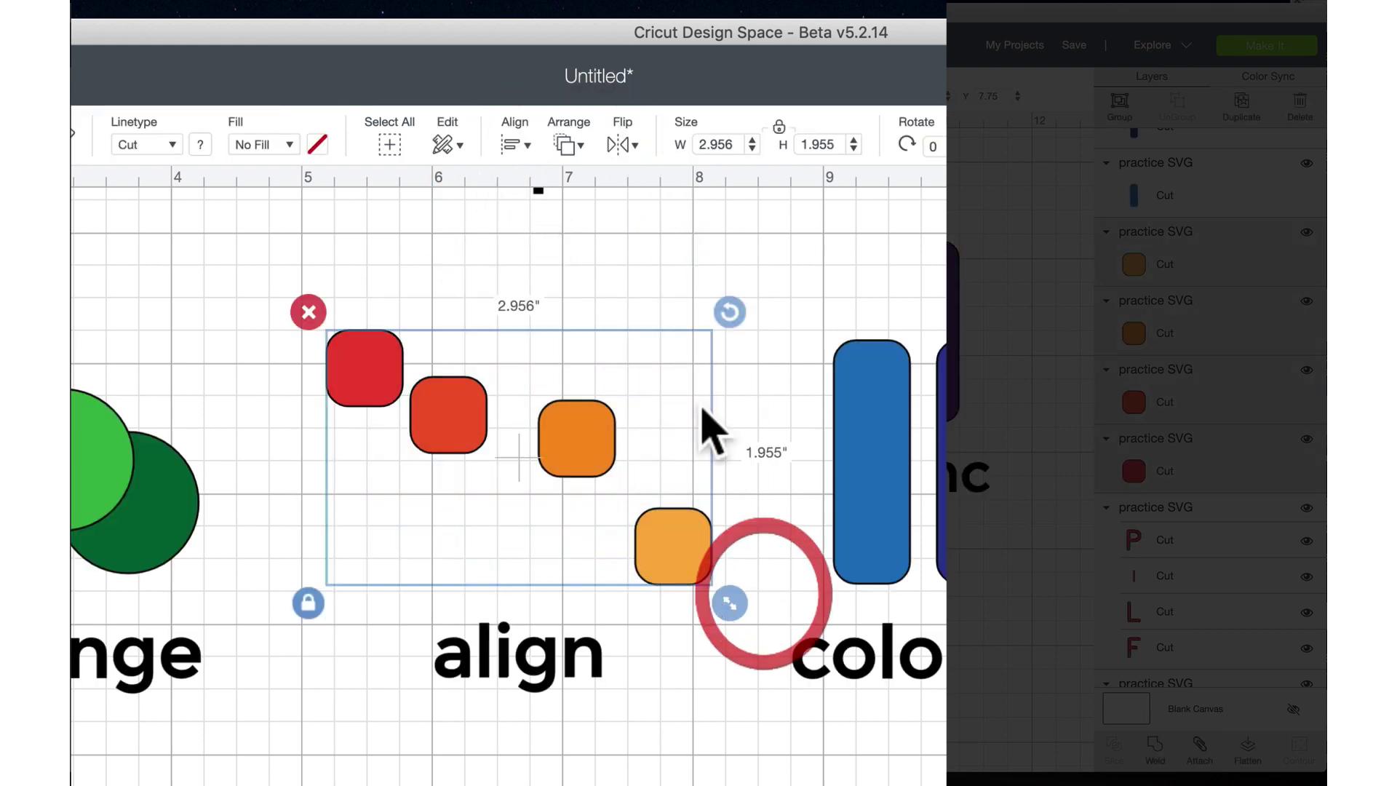
pyautogui.click(515, 146)
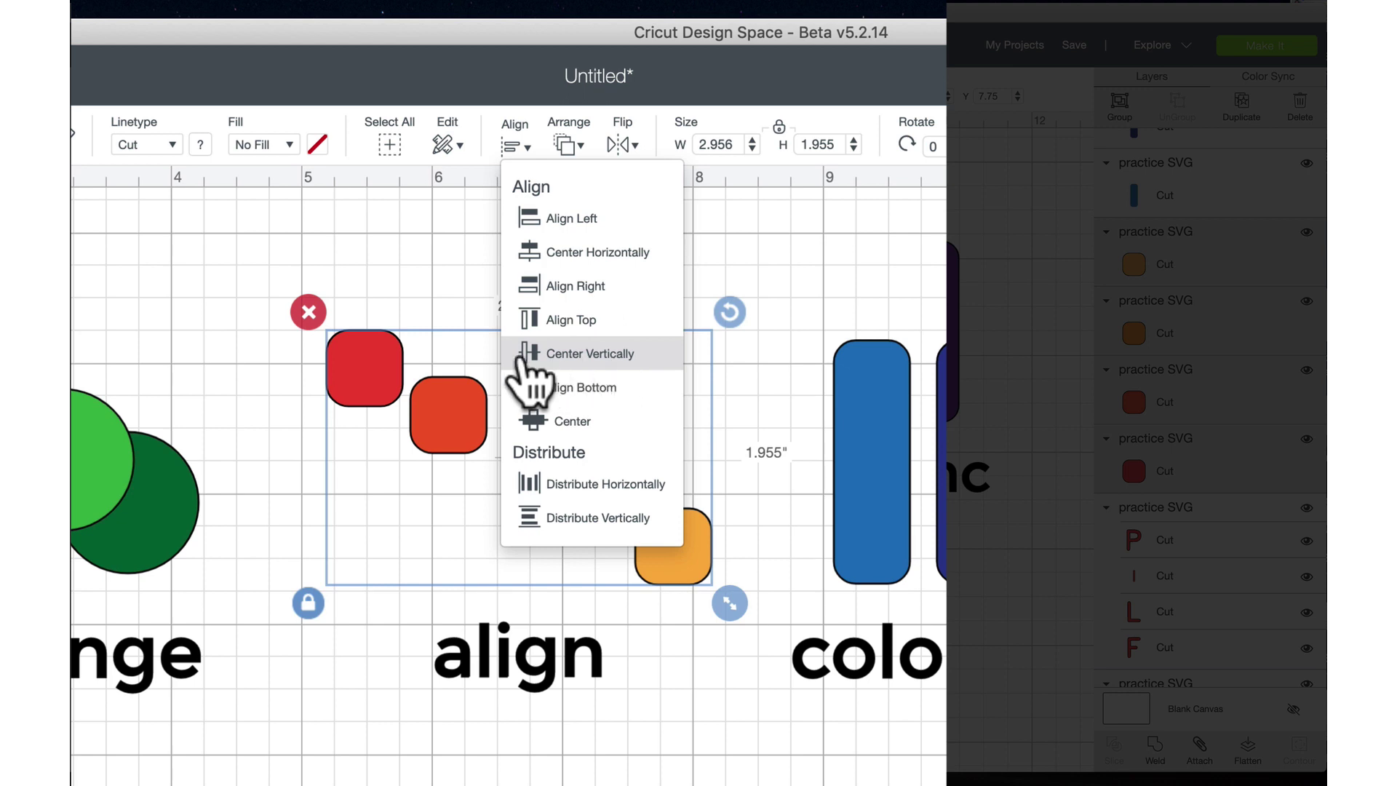
pyautogui.click(617, 355)
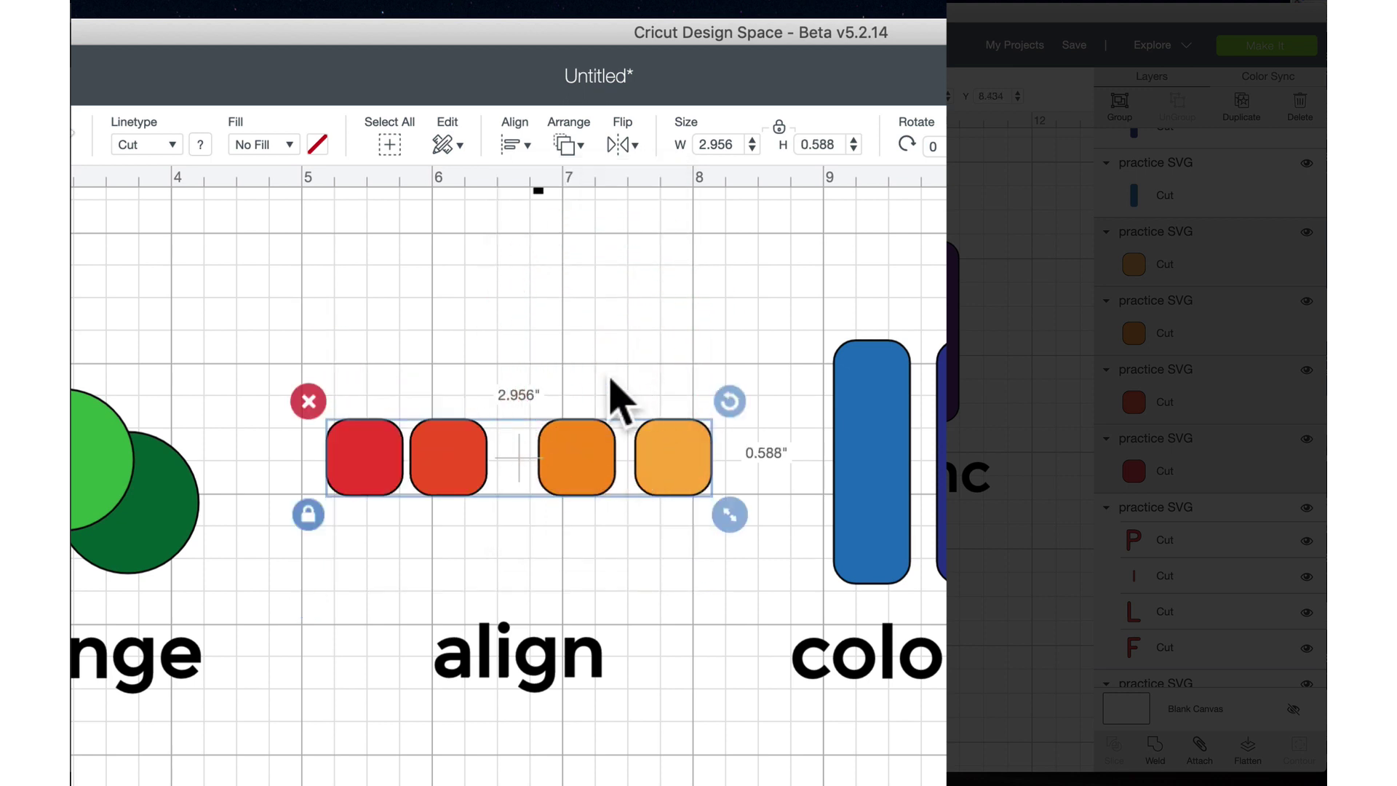
# - Space the four squares above the "align" label evenly with Distribute Horizontally and deselect them
pyautogui.moveTo(349, 384); pyautogui.dragTo(704, 523)
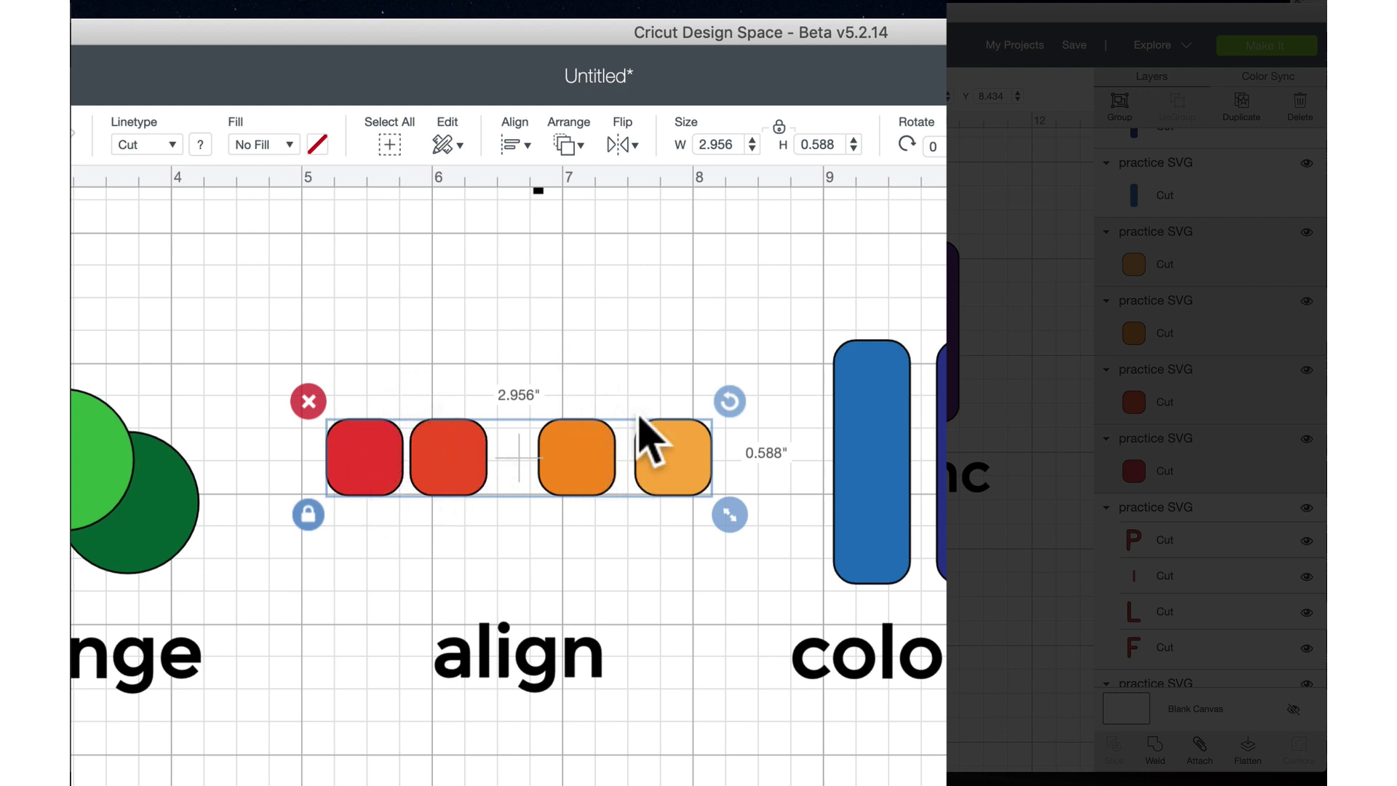
pyautogui.click(518, 146)
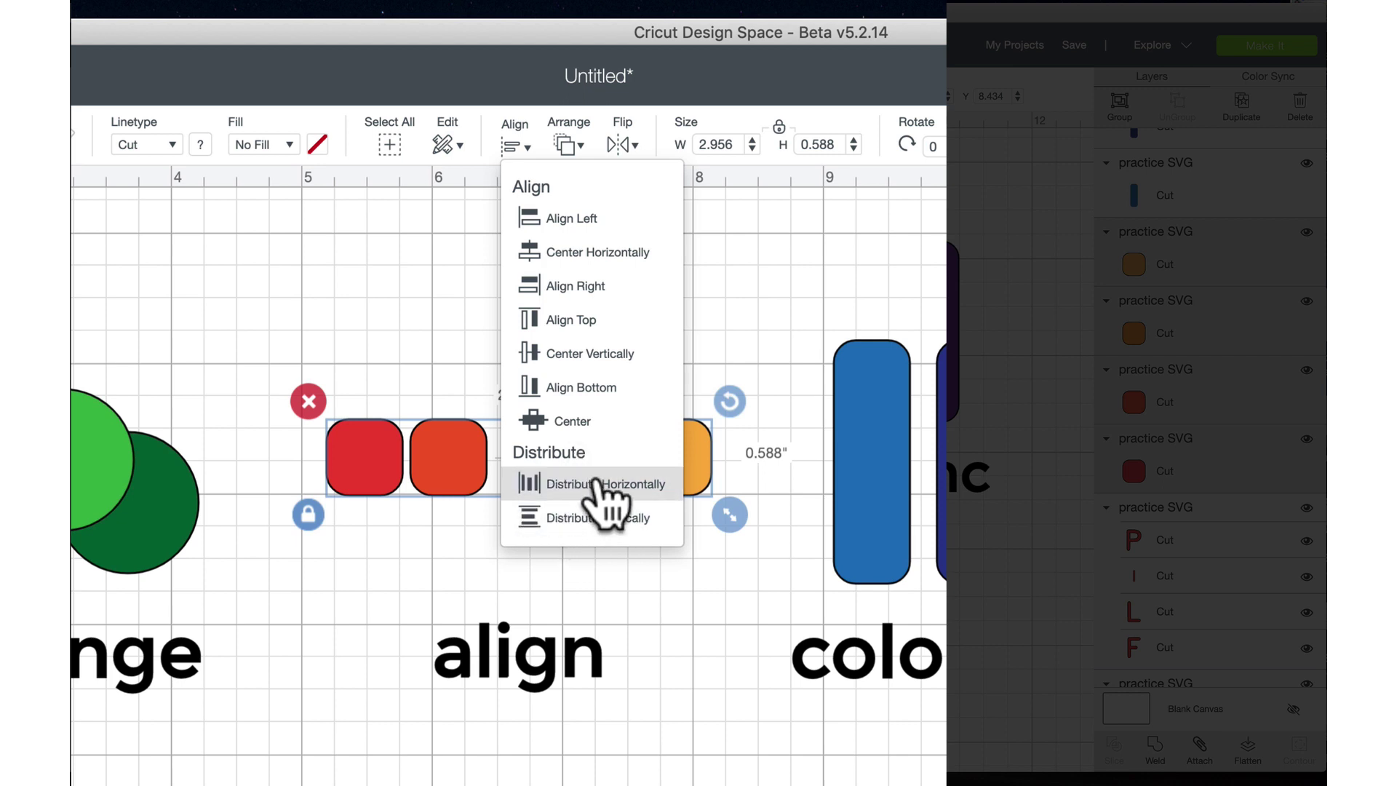
pyautogui.click(630, 486)
pyautogui.click(415, 537)
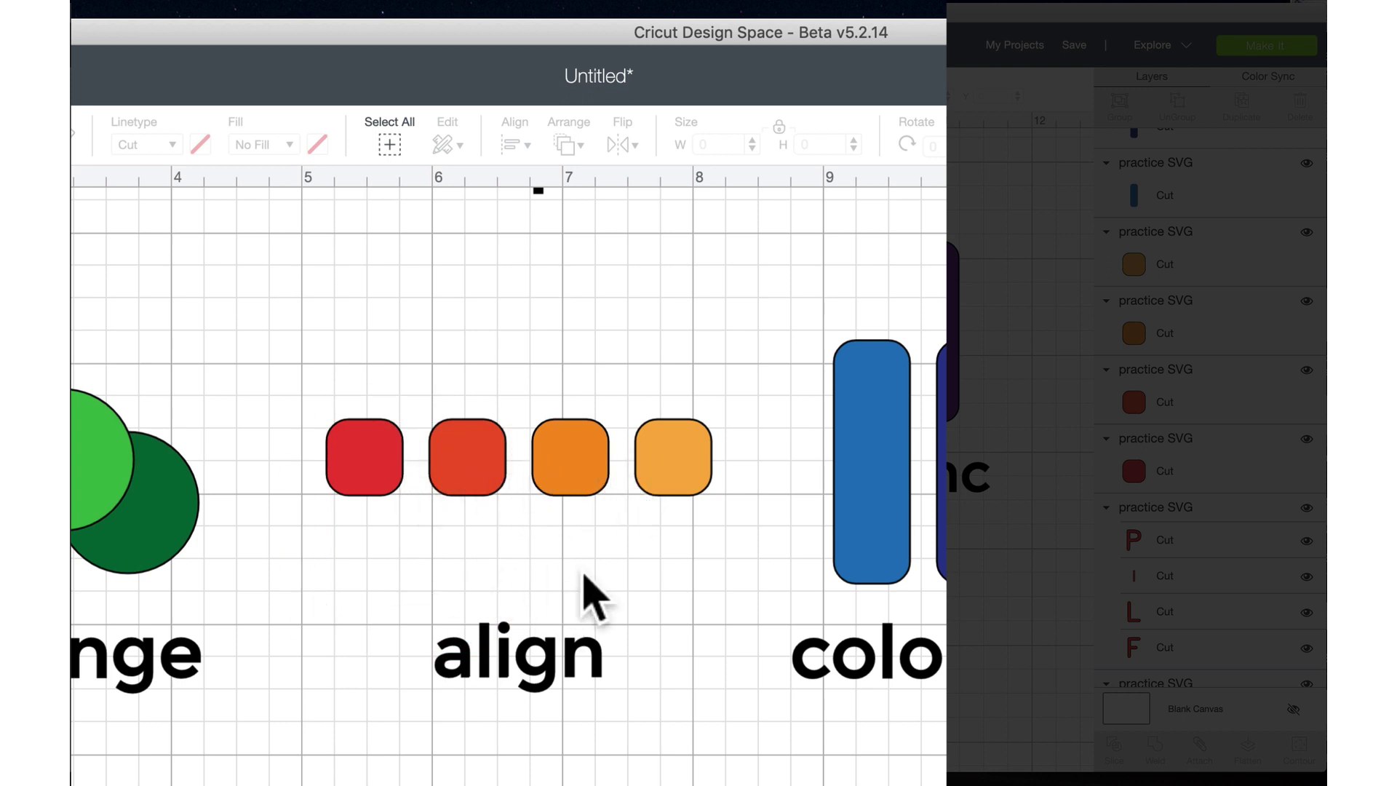
# - Select each of the three bars above the "color sync" label in turn to examine their different colors
pyautogui.hscroll(3, 486, 558)
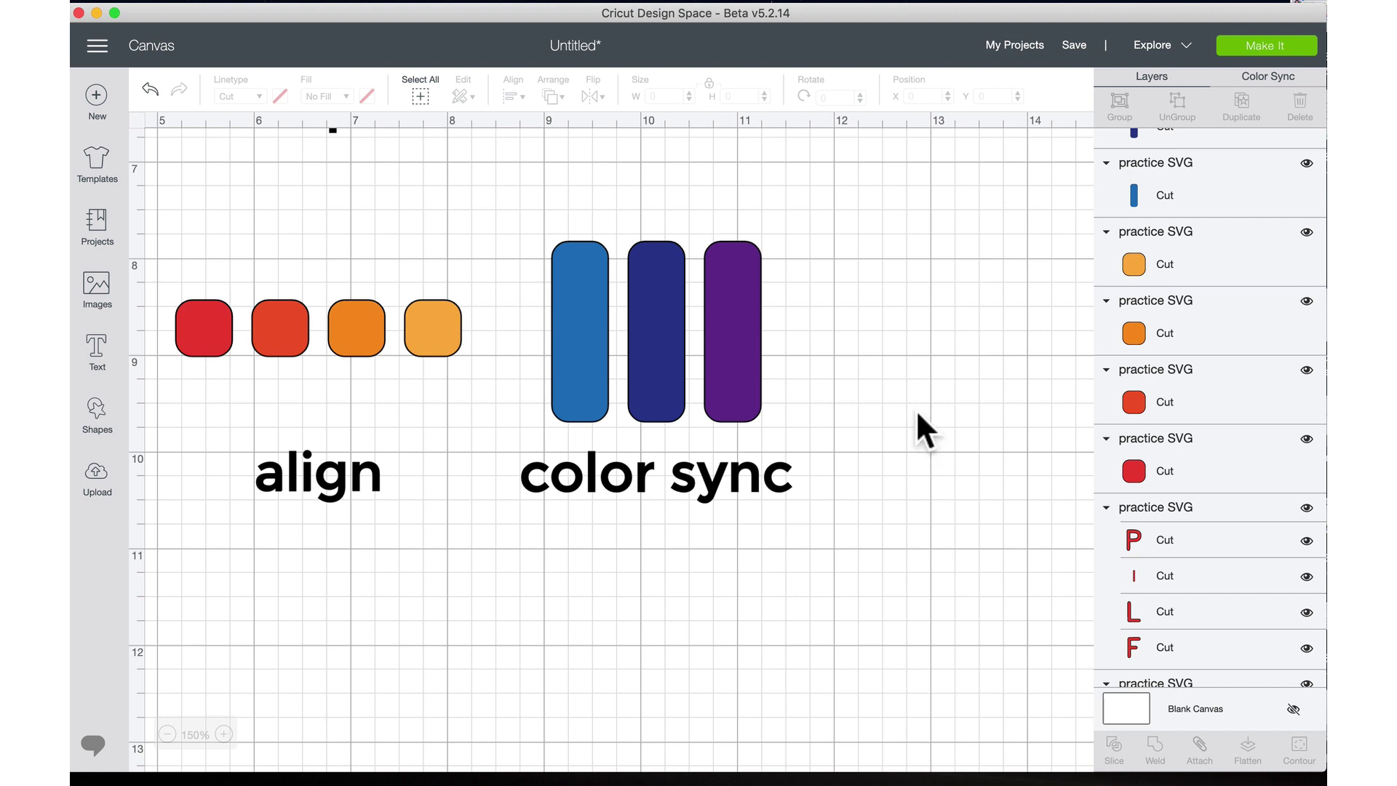
pyautogui.click(587, 378)
pyautogui.click(655, 371)
pyautogui.click(716, 366)
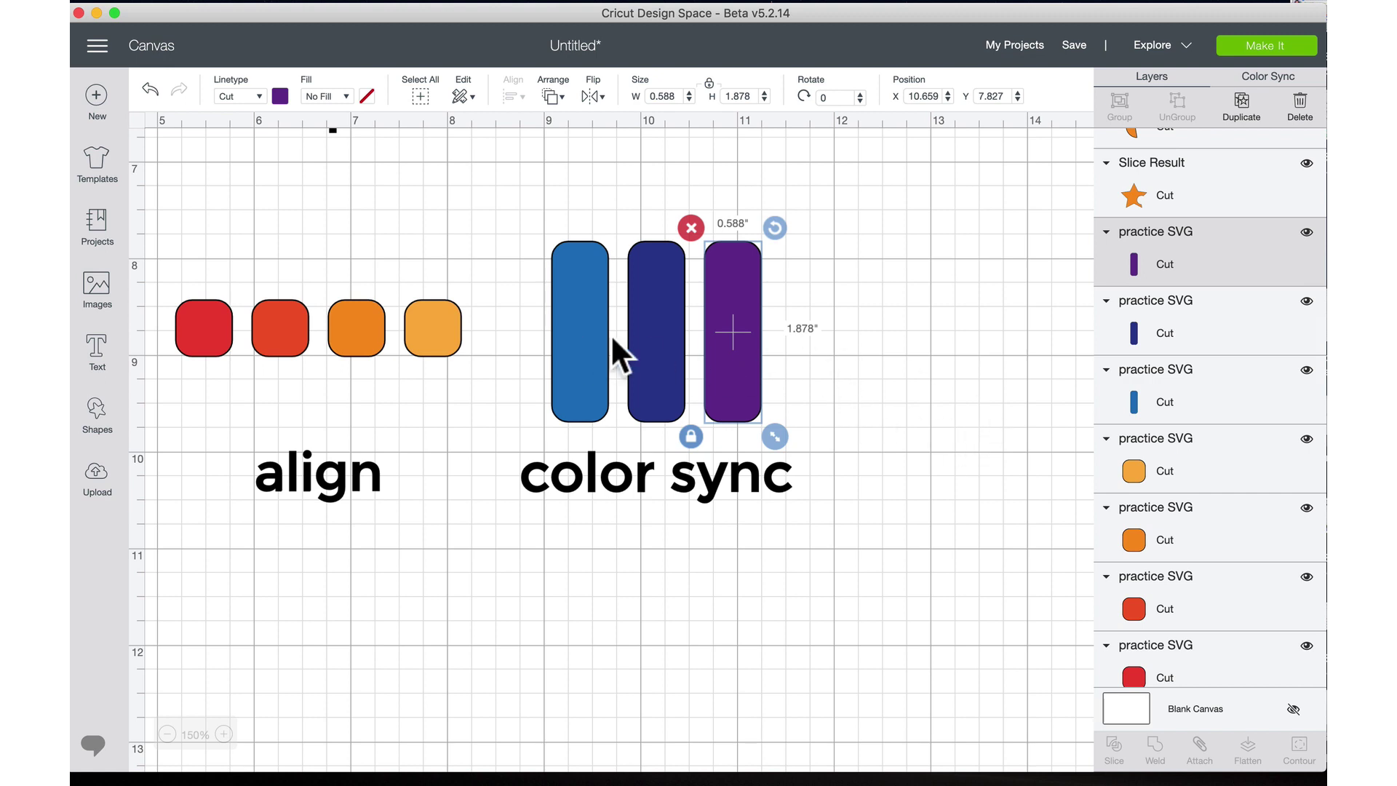
pyautogui.click(902, 365)
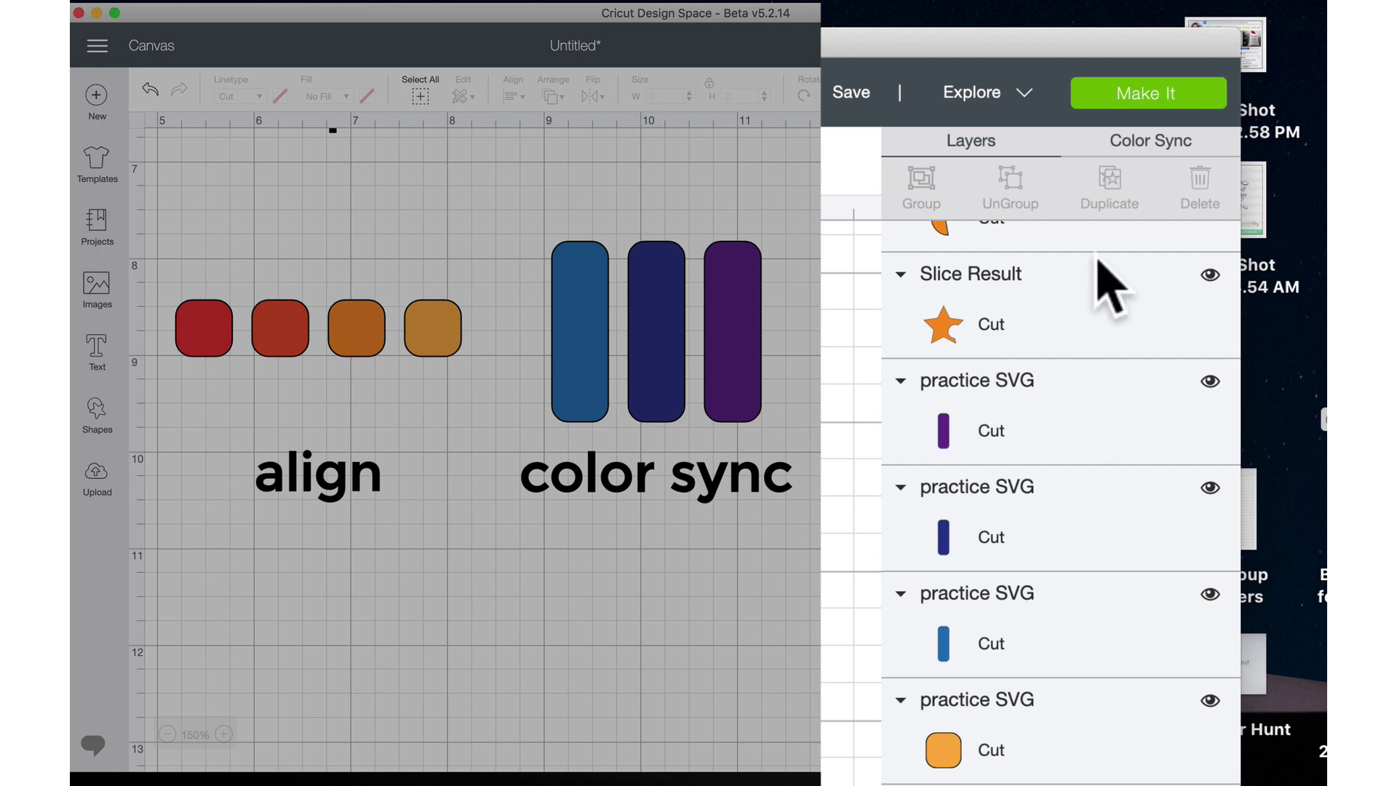
# - Use Color Sync to move the dark blue and the blue bar onto the purple layer so all three bars share one color
pyautogui.click(1140, 147)
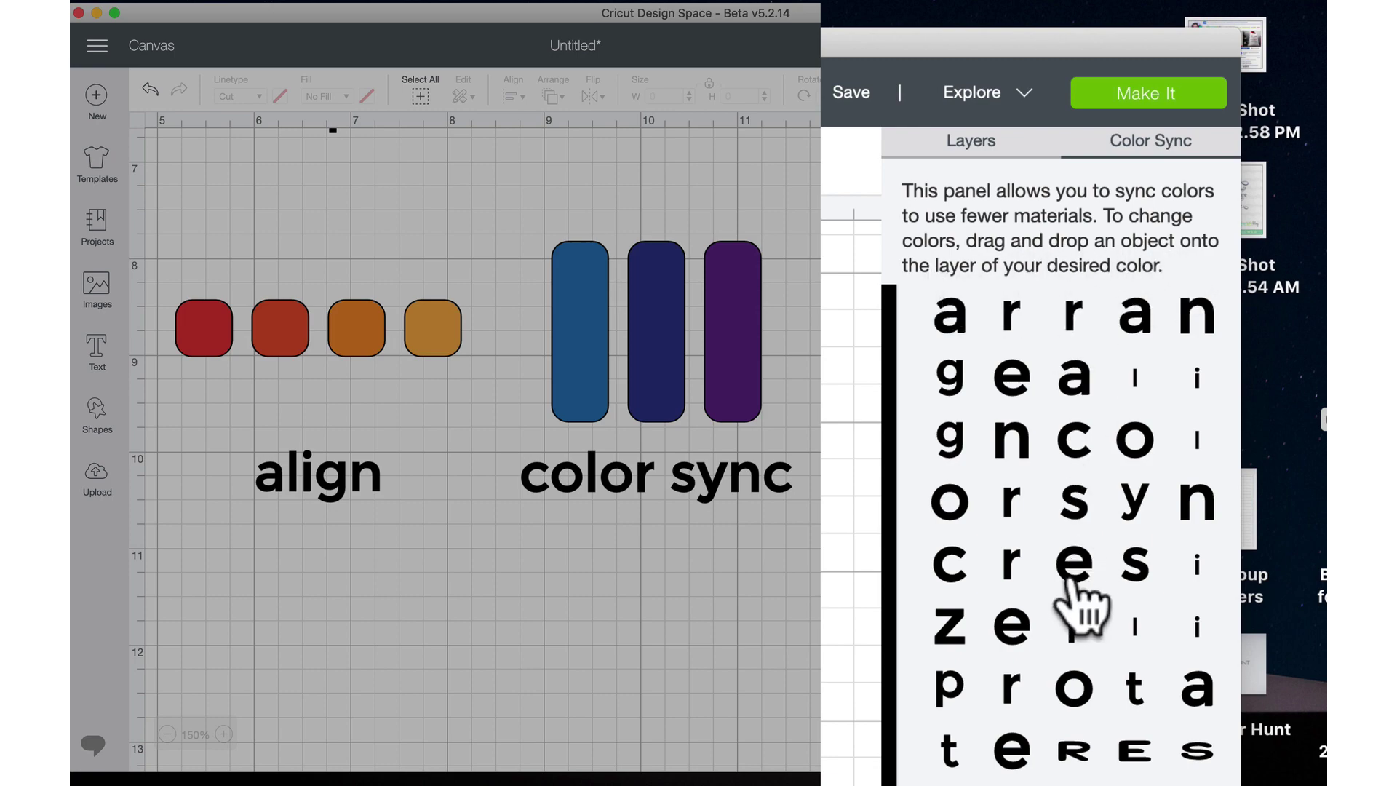
pyautogui.scroll(-4, 1080, 582)
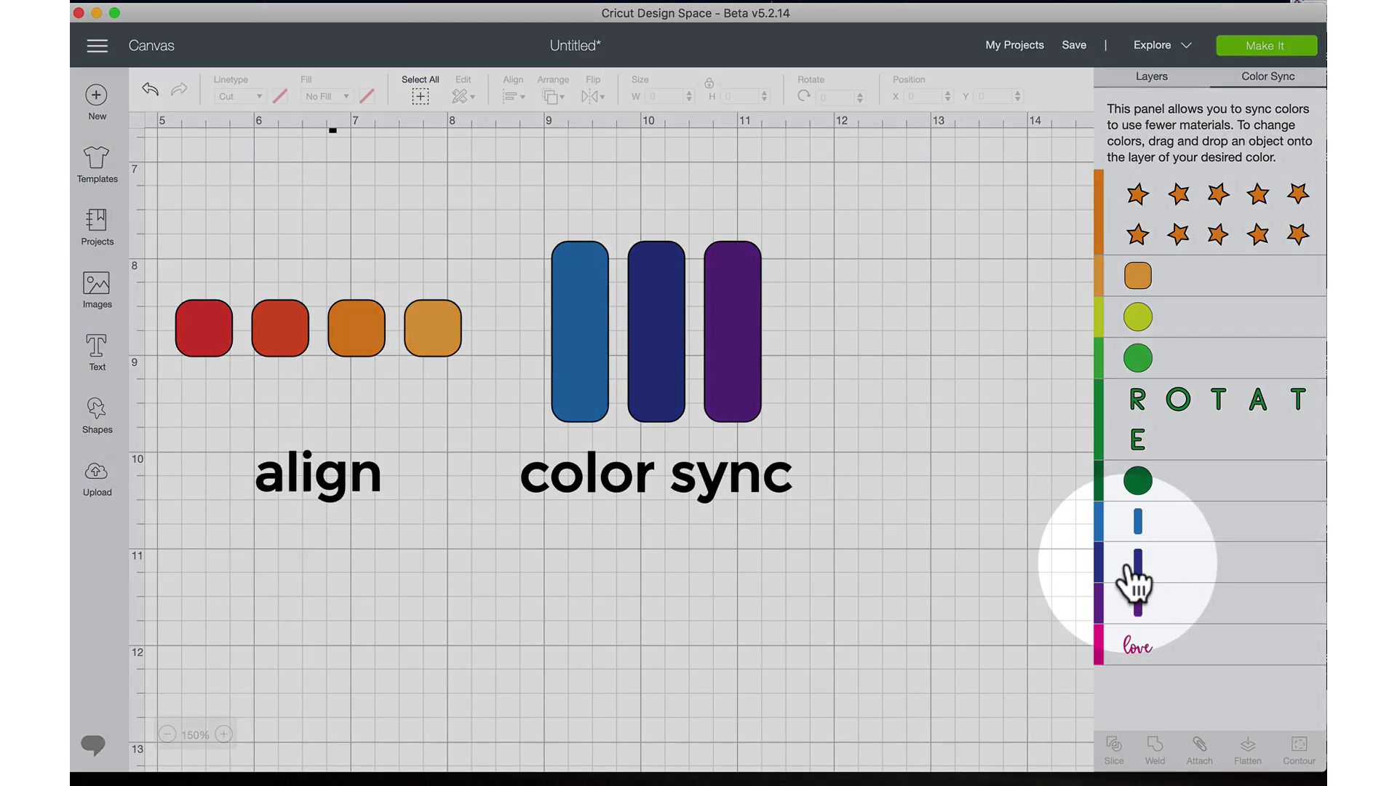
pyautogui.moveTo(1138, 601)
pyautogui.mouseDown()
pyautogui.moveTo(1140, 575)
pyautogui.moveTo(1128, 596)
pyautogui.mouseUp()
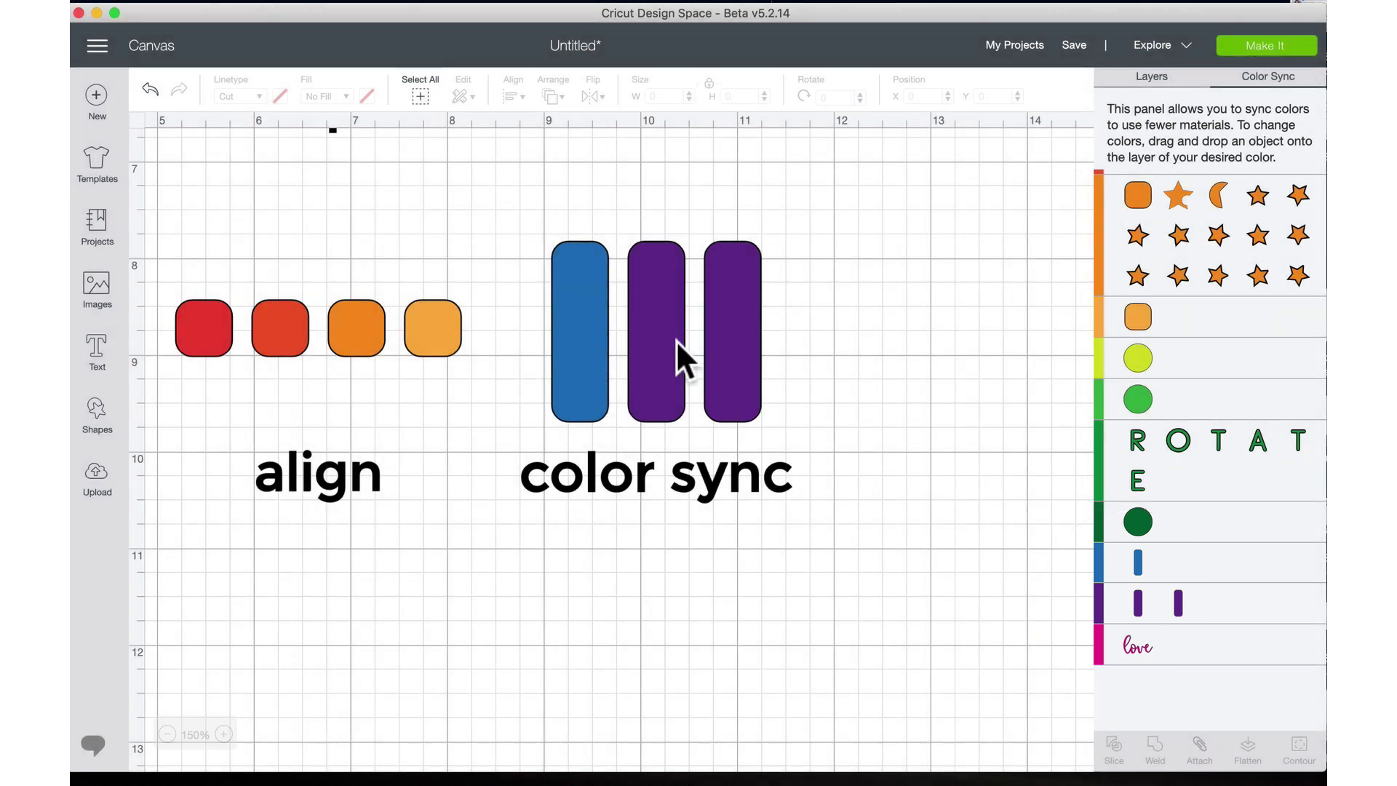
pyautogui.moveTo(1139, 588)
pyautogui.mouseDown()
pyautogui.moveTo(1137, 565)
pyautogui.moveTo(1135, 594)
pyautogui.mouseUp()
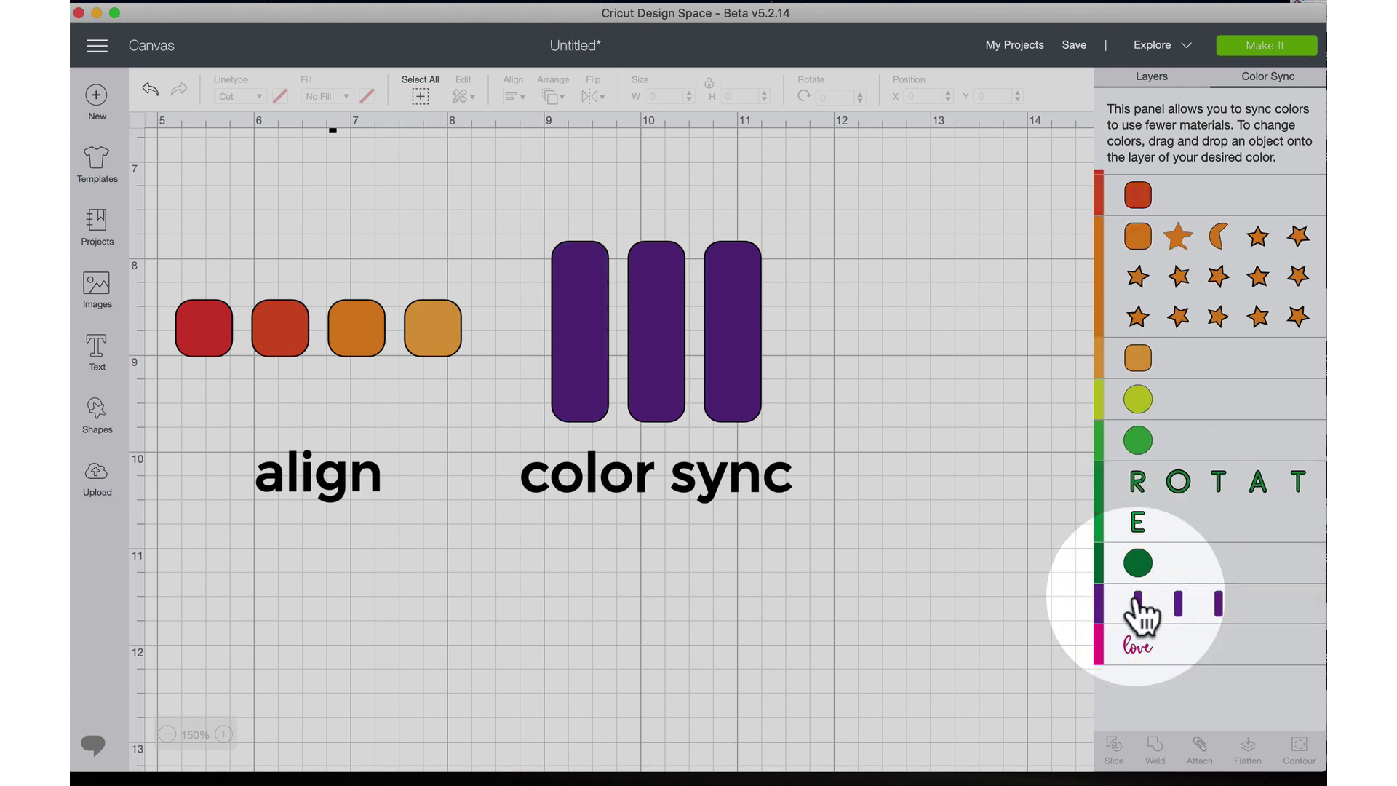
pyautogui.click(1187, 606)
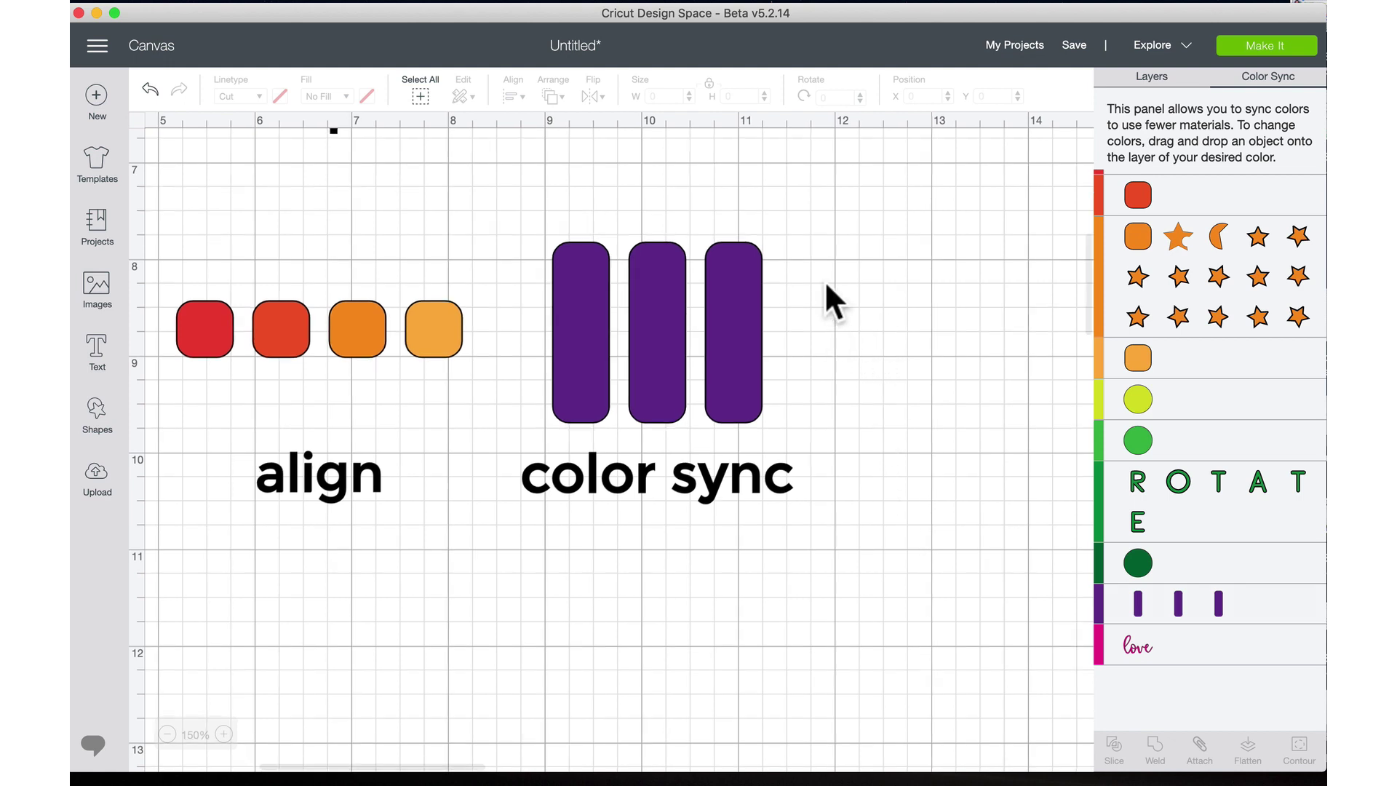
# - Try bright blue as the material color of the three "color sync" bars and settle on the brighter purple
pyautogui.moveTo(844, 207); pyautogui.dragTo(516, 435)
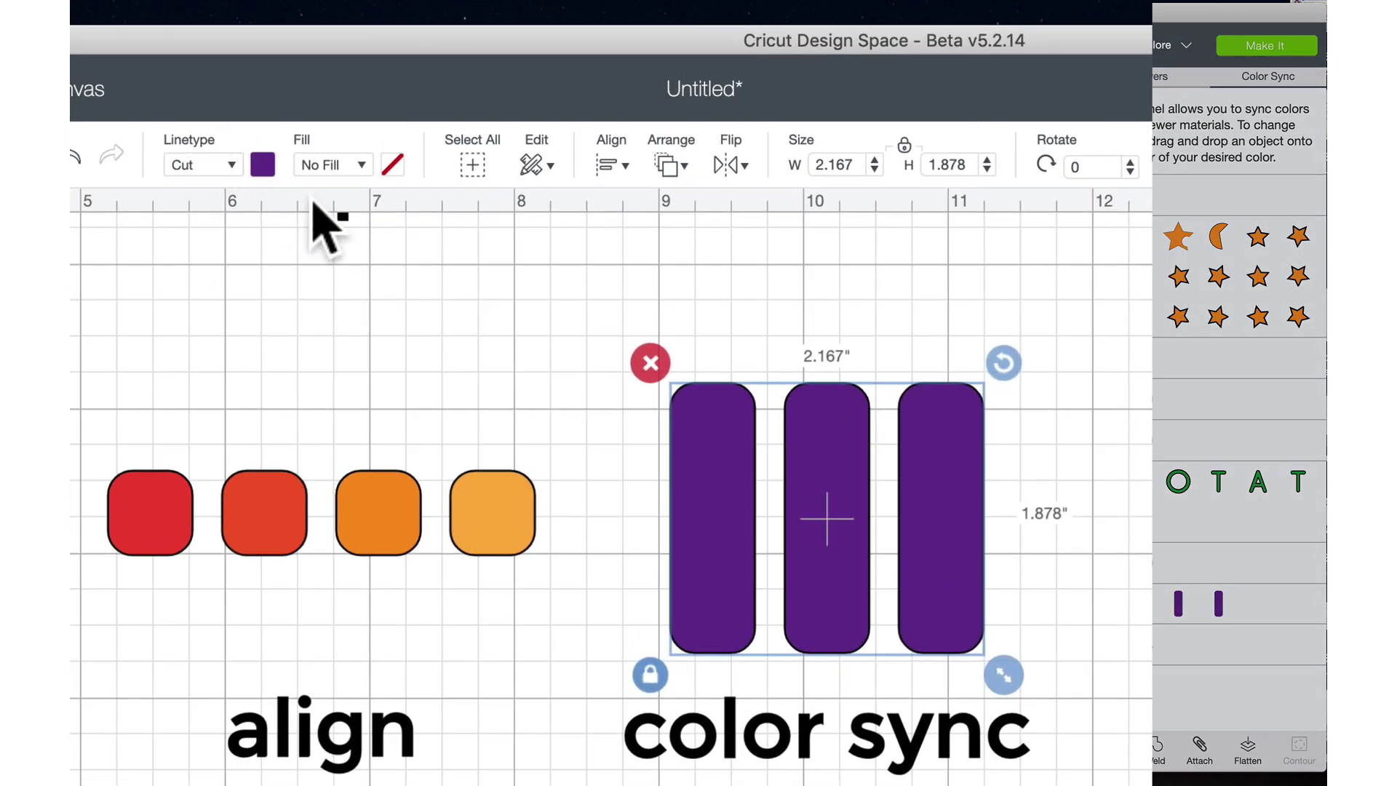
pyautogui.click(267, 170)
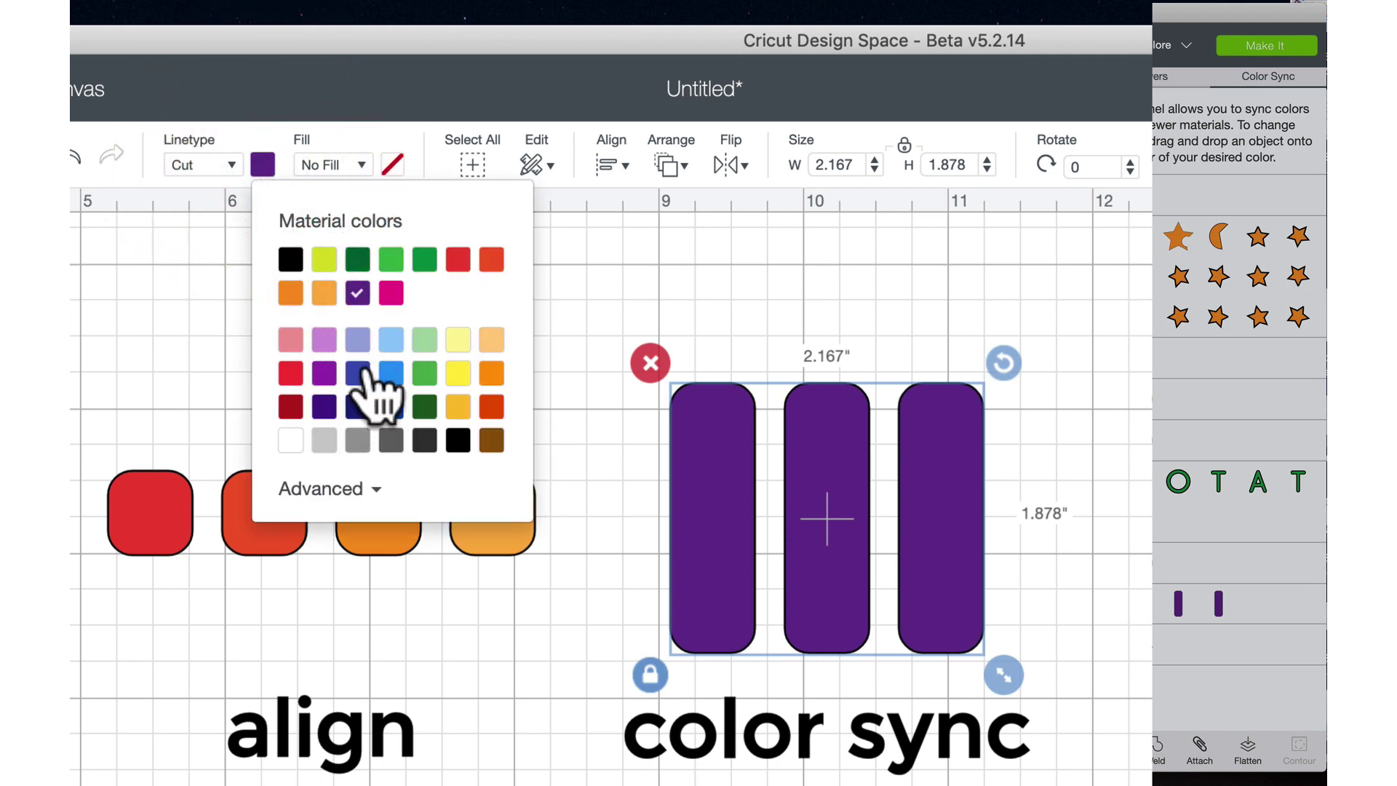
pyautogui.click(393, 374)
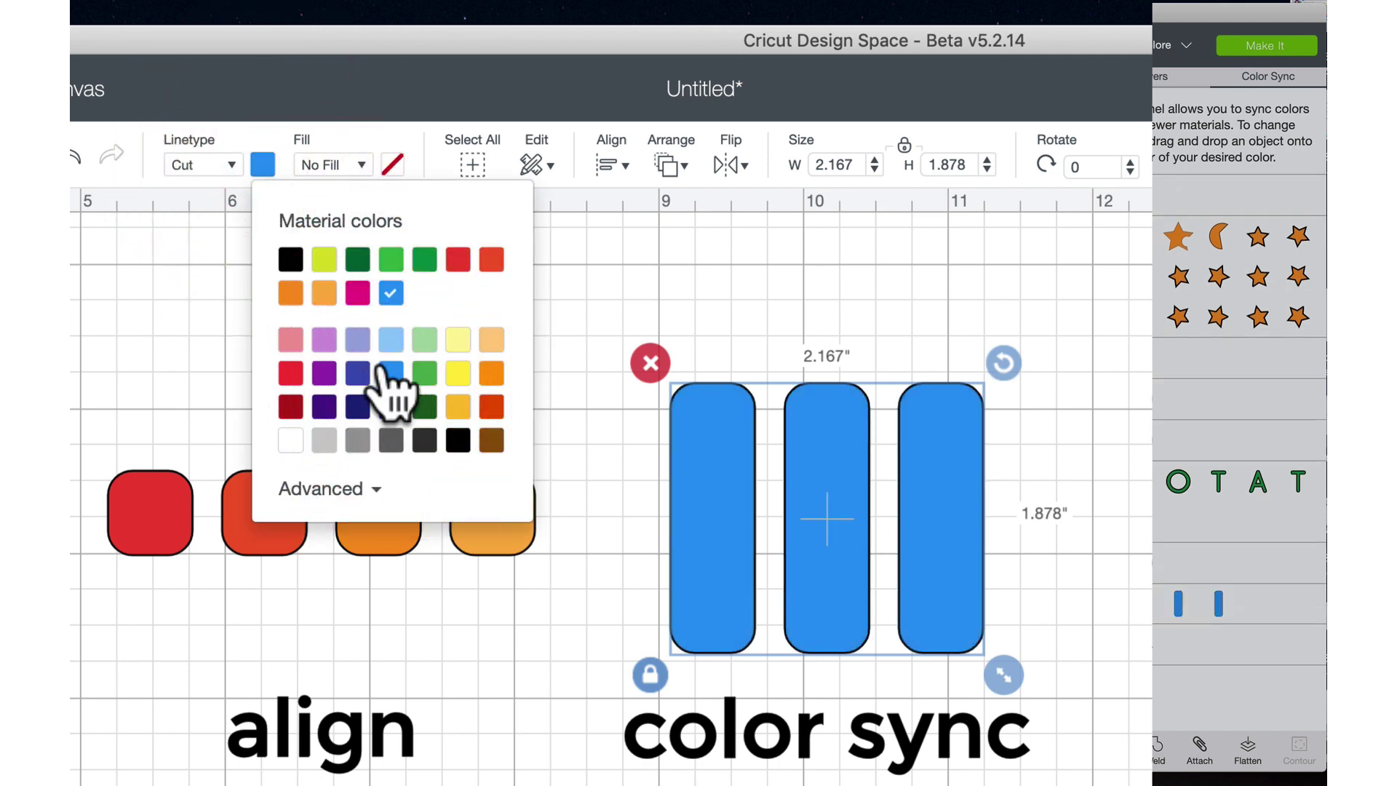
pyautogui.click(324, 373)
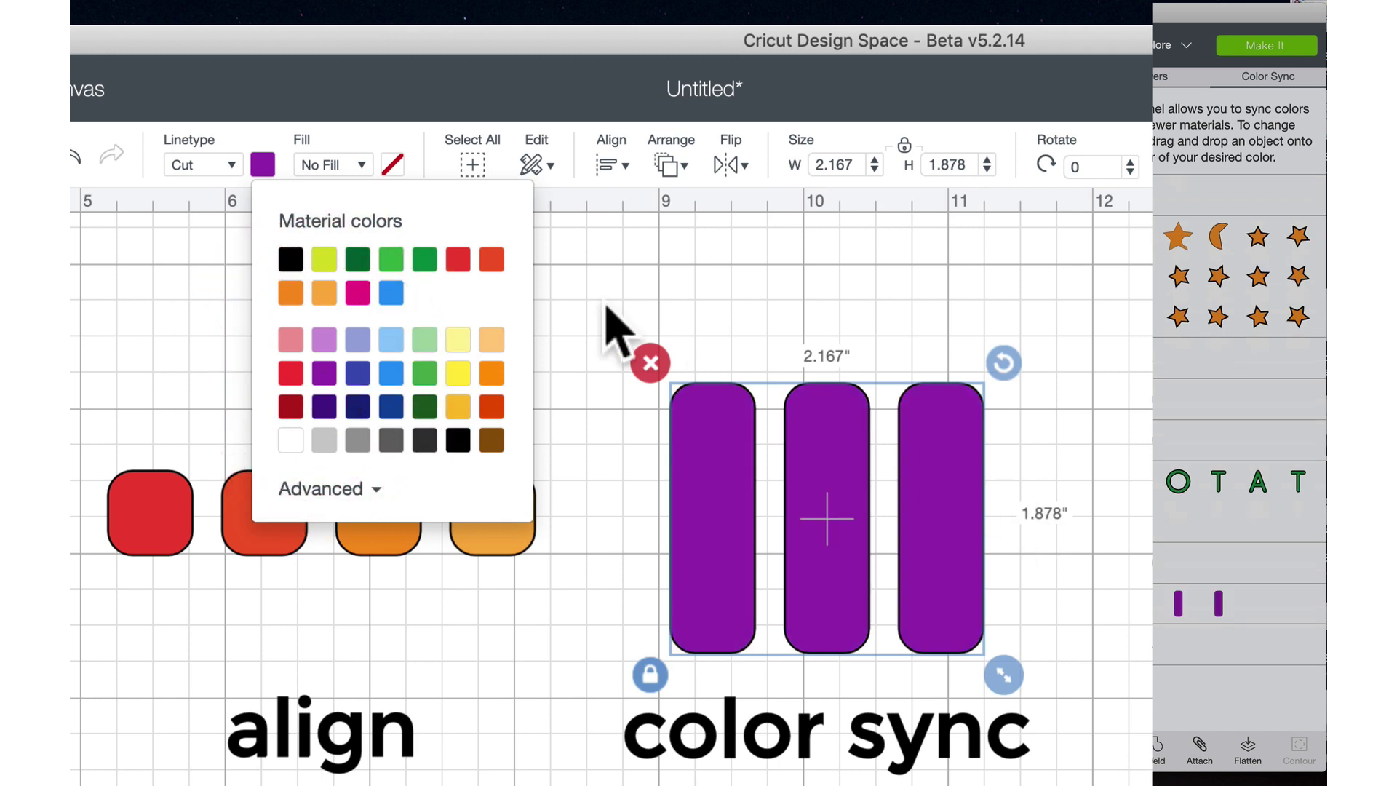
pyautogui.click(270, 162)
pyautogui.click(452, 300)
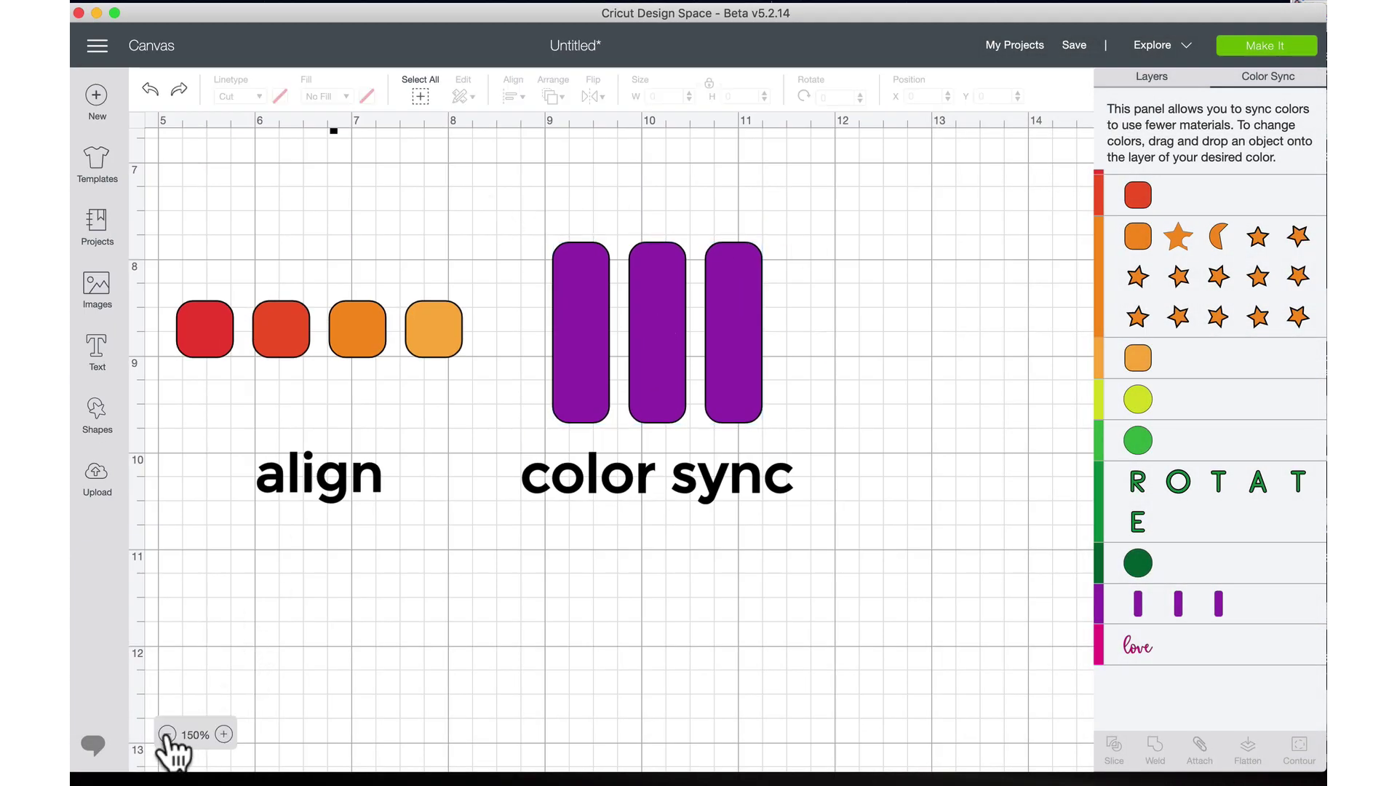
# - Review all the practice sections on the canvas, from slice through to color sync
pyautogui.click(167, 734)
pyautogui.hscroll(3, 313, 364)
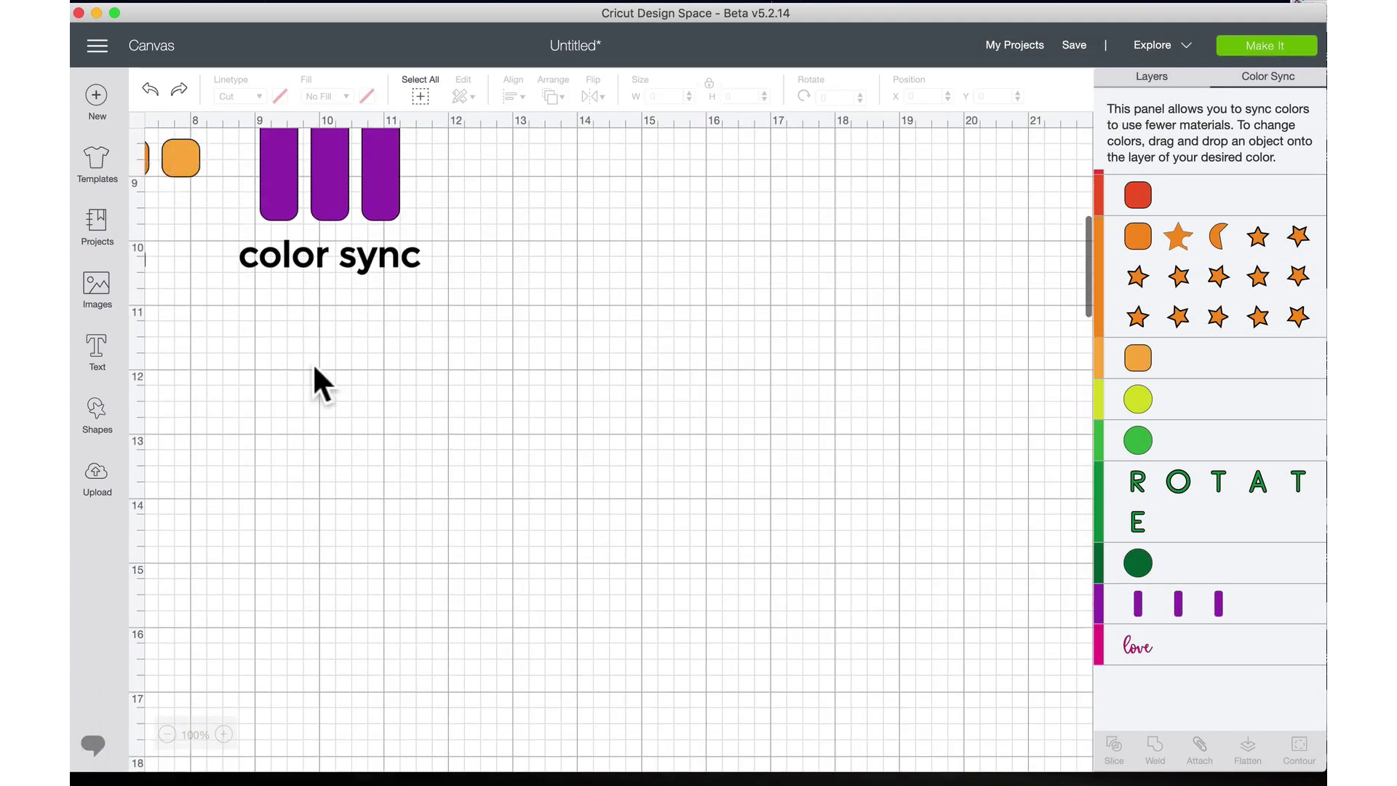
pyautogui.scroll(5, 264, 342)
pyautogui.hscroll(-5, 264, 342)
pyautogui.scroll(4, 265, 342)
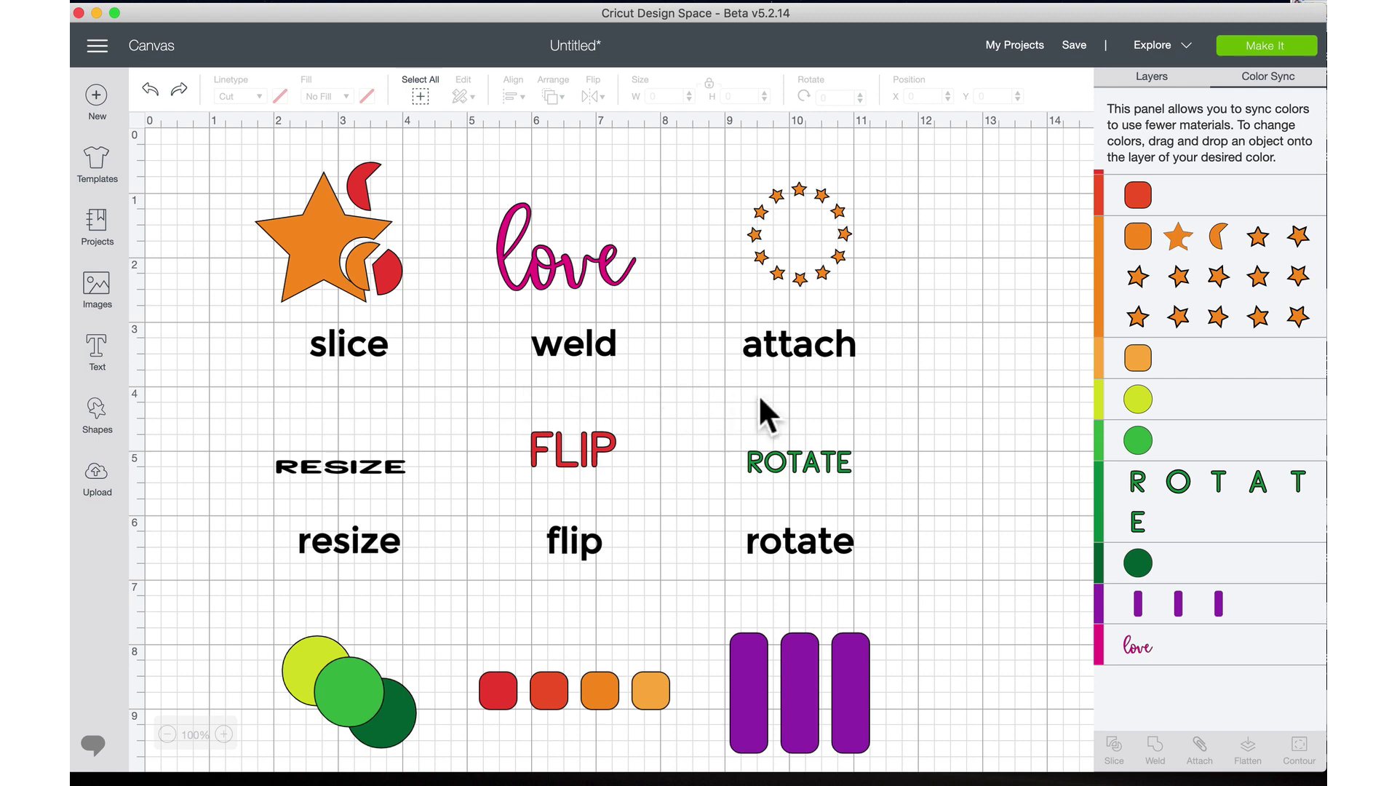
pyautogui.scroll(-3, 760, 398)
pyautogui.scroll(1, 758, 394)
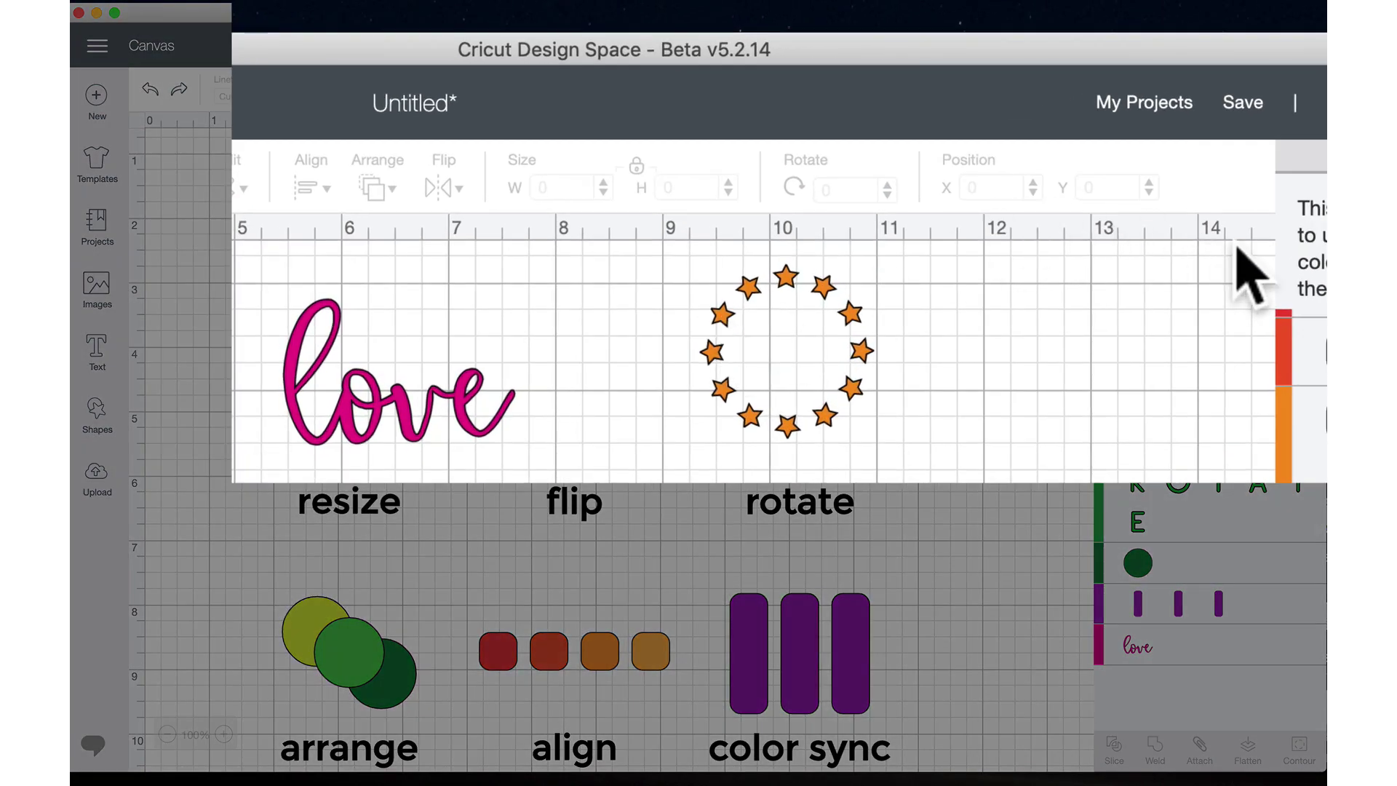
# - Save the project under the name "Design Space Tutorial by Better Life Blog"
pyautogui.click(1241, 103)
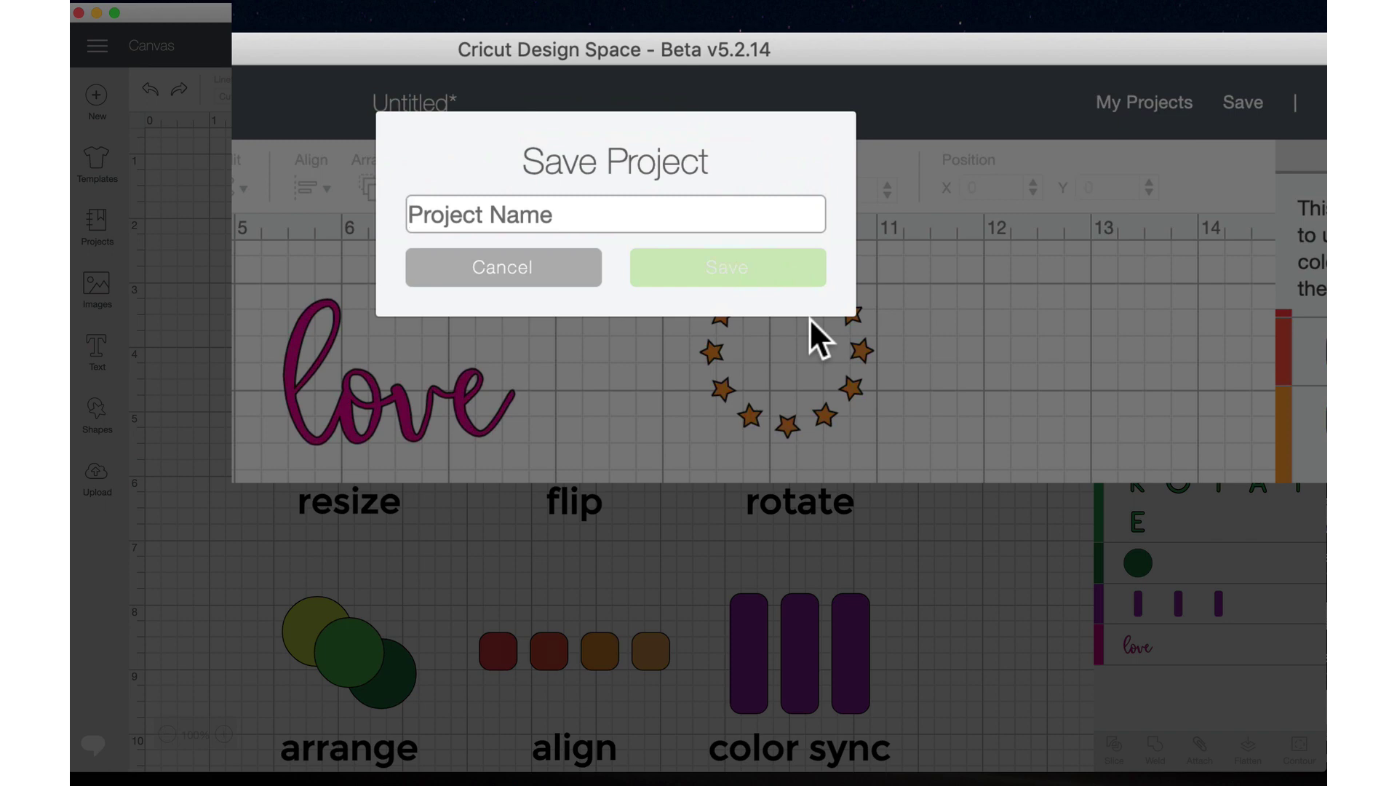
pyautogui.write('Wo')
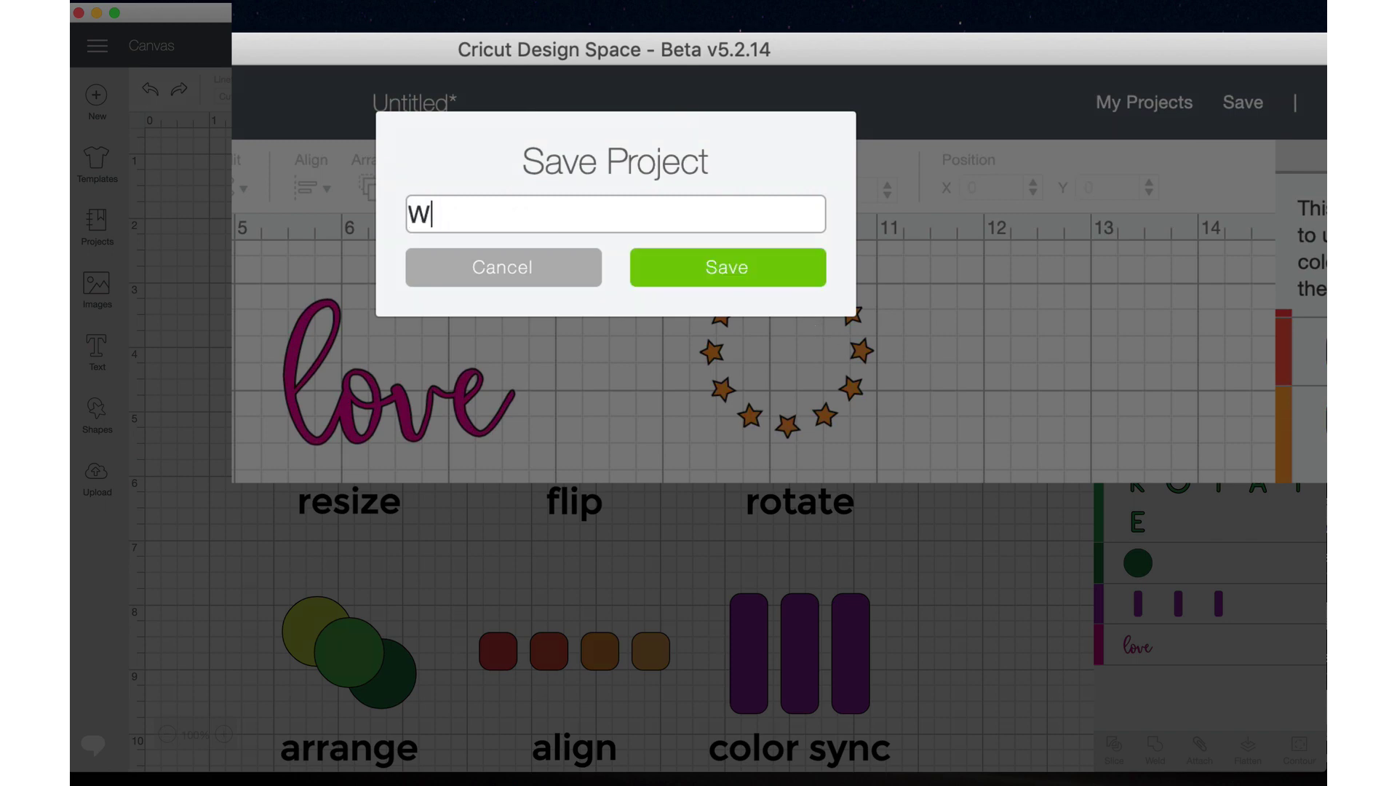
pyautogui.press('BackSpace')
pyautogui.press('BackSpace')
pyautogui.write('Design Space Tutorial by')
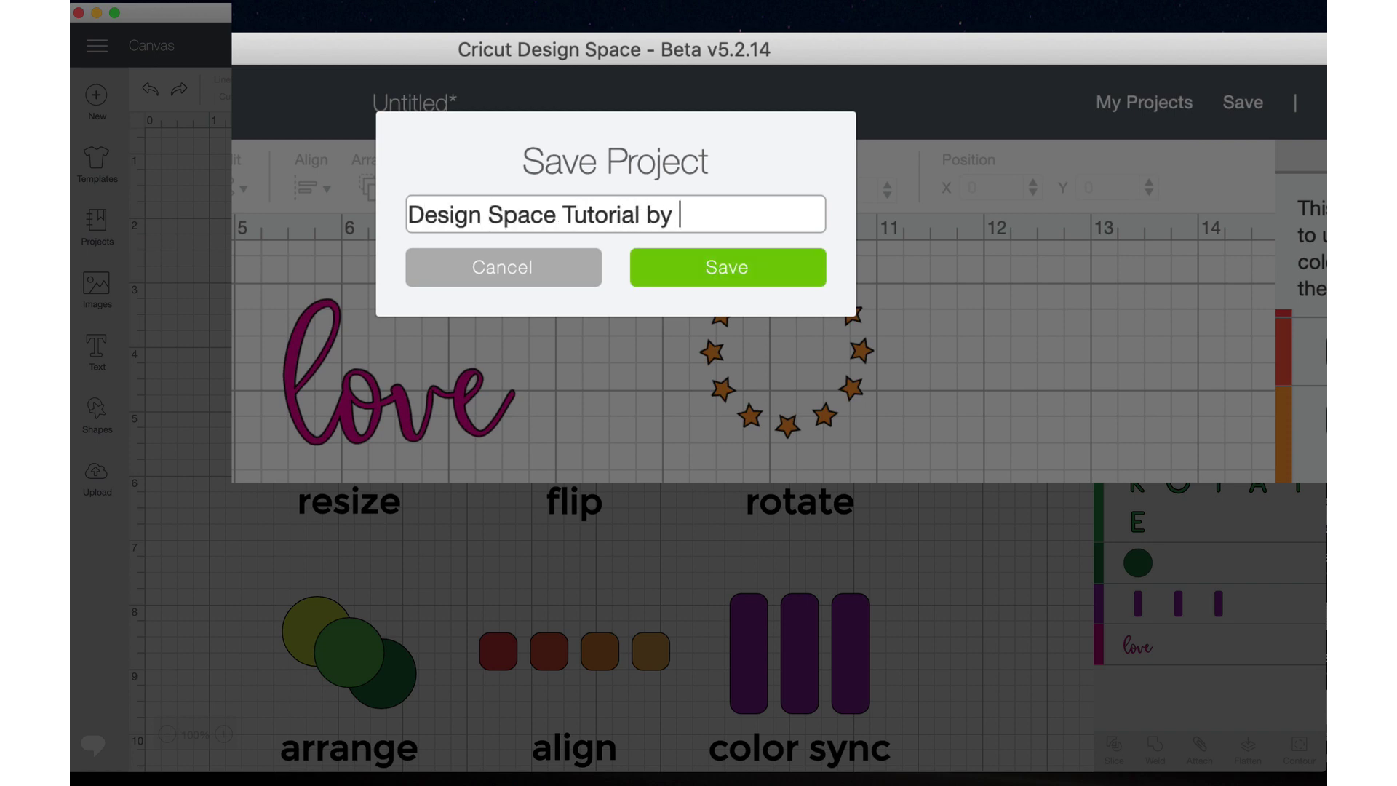
pyautogui.write('Better Life Blog')
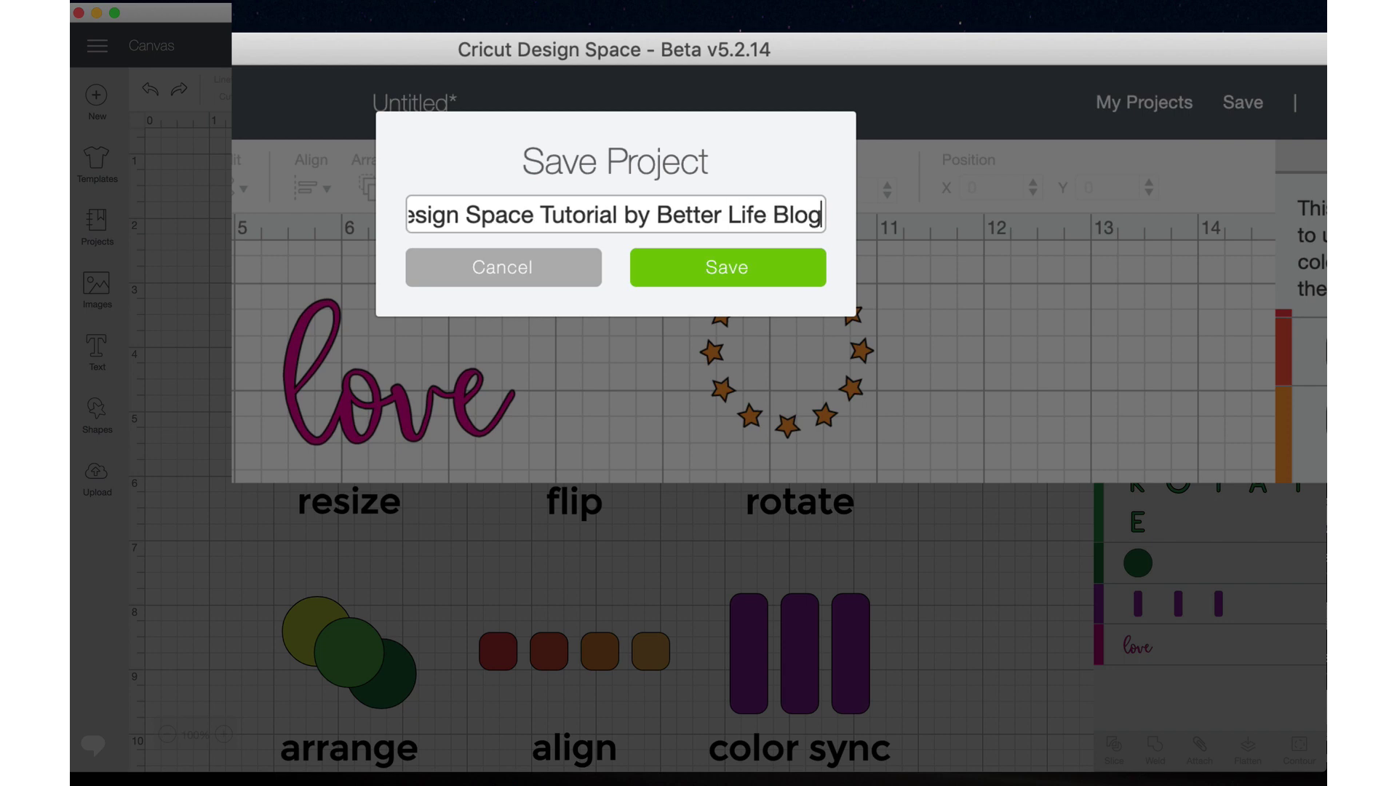
pyautogui.click(723, 271)
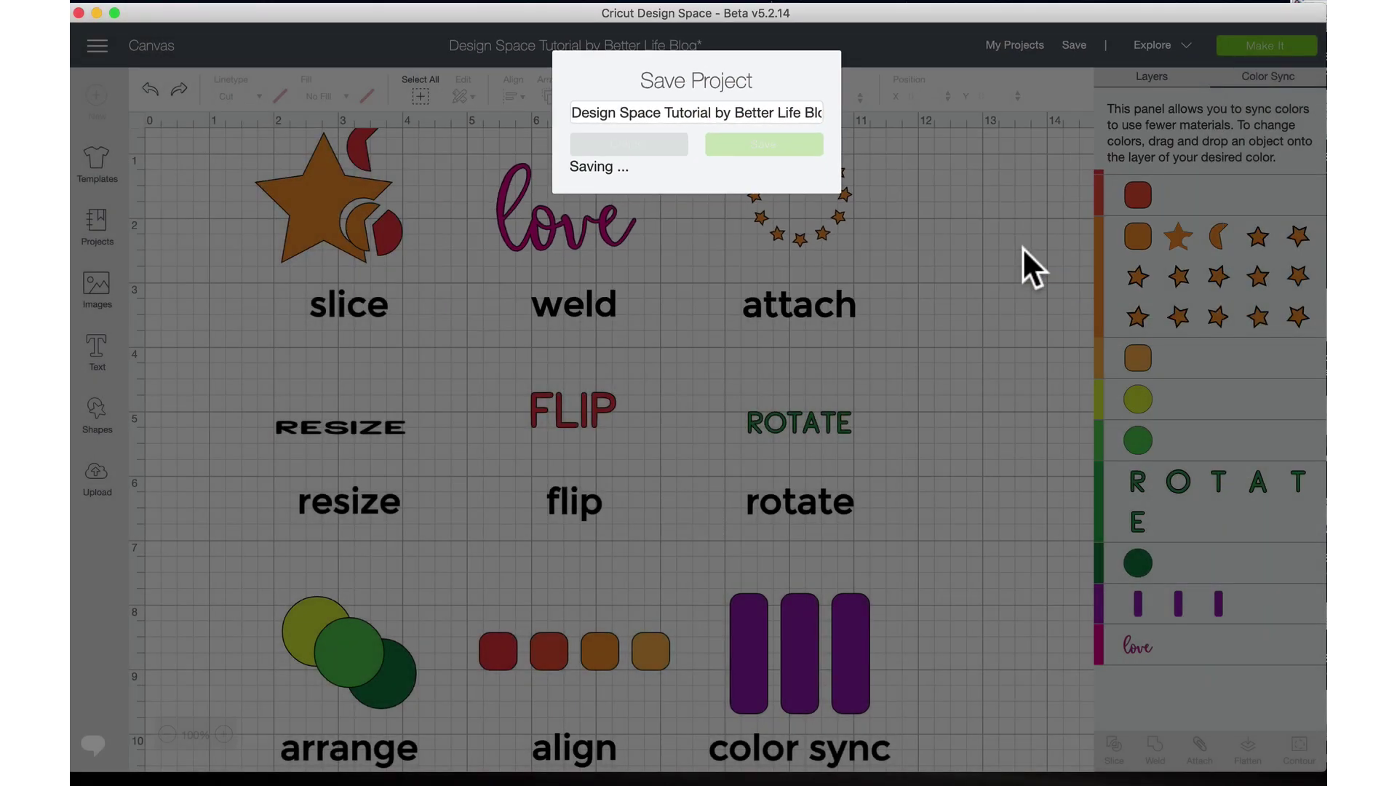